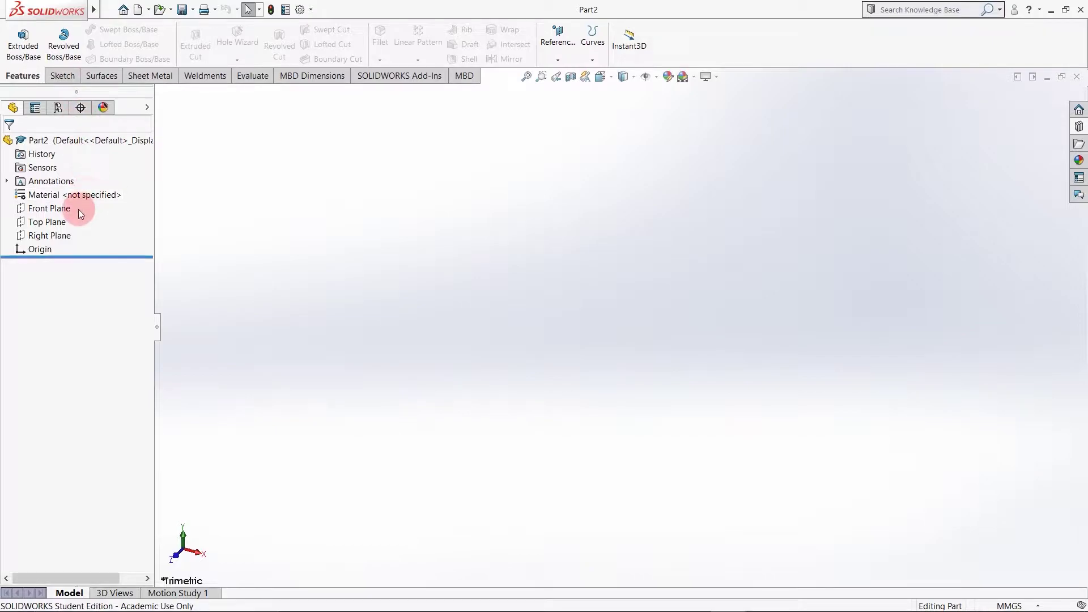
Sketch a closed L-shaped profile on the Front Plane from the origin, about 106 mm long and 94 mm high, with a base about 25 mm thick.
{"action": "right_click", "coordinate": [67, 208]}
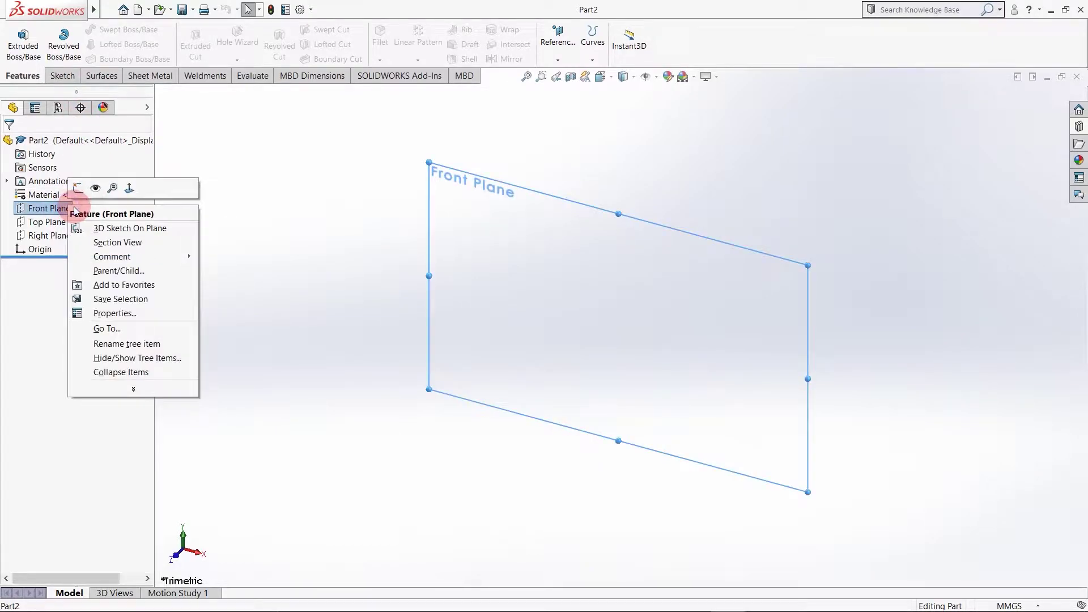
{"action": "left_click", "coordinate": [78, 184]}
{"action": "left_click", "coordinate": [65, 72]}
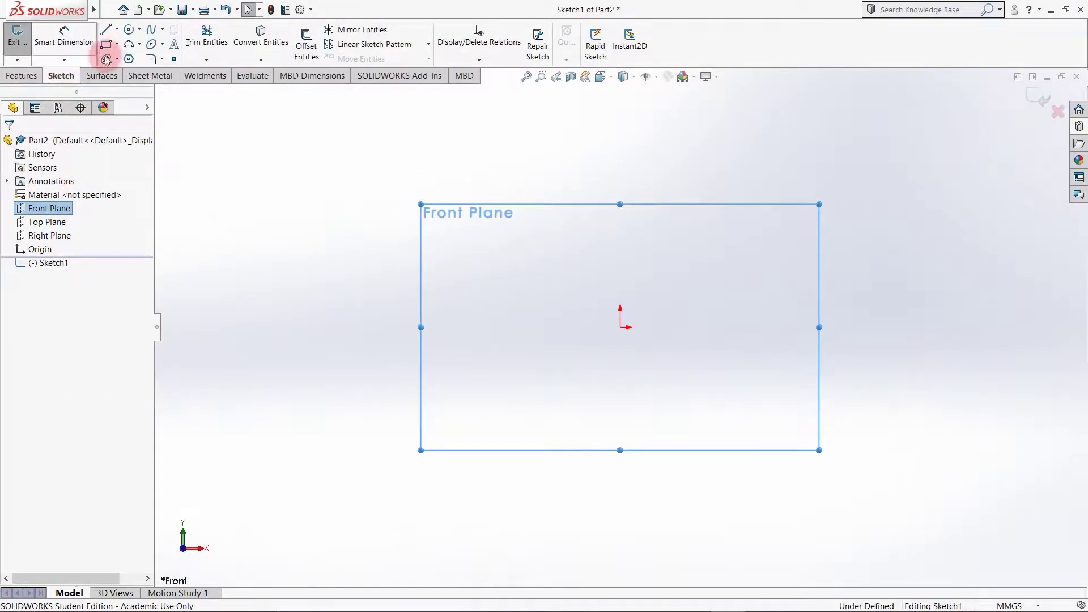
{"action": "left_click", "coordinate": [106, 29]}
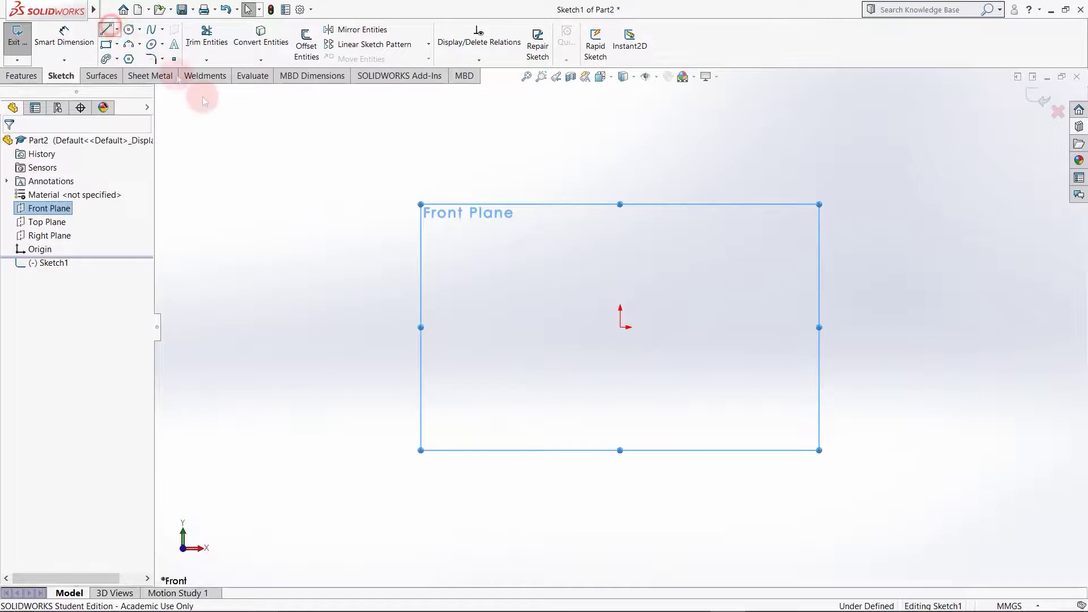
{"action": "left_click", "coordinate": [620, 327]}
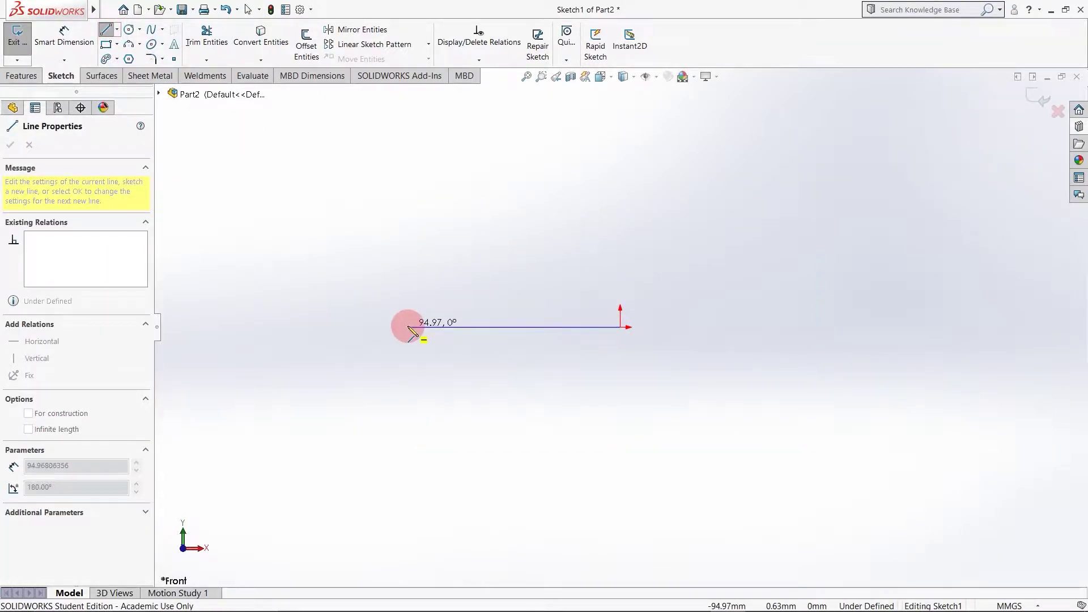
{"action": "left_click", "coordinate": [379, 327]}
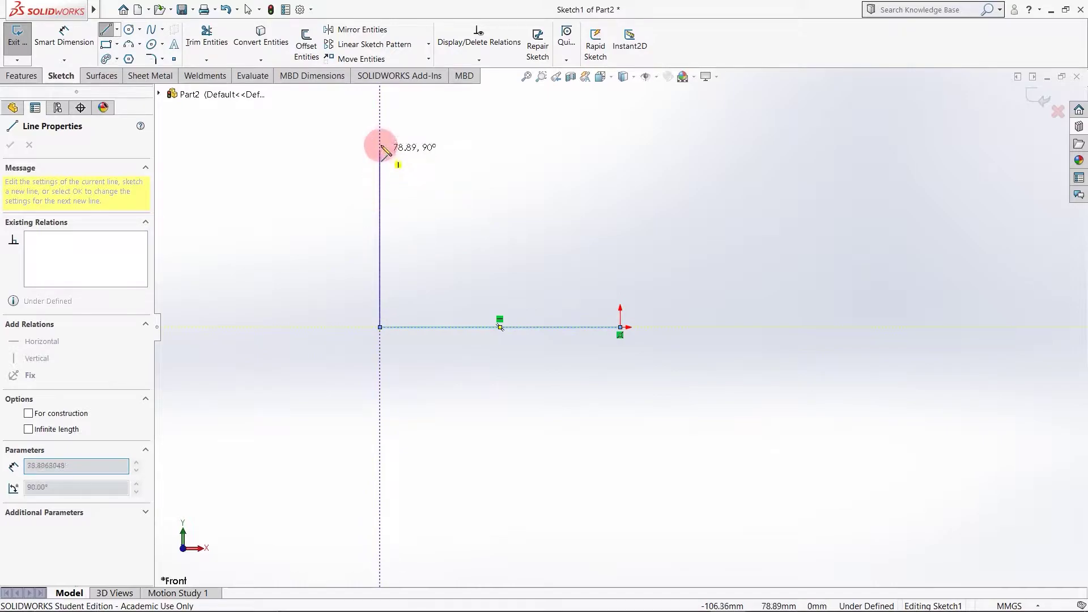
{"action": "left_click", "coordinate": [379, 116]}
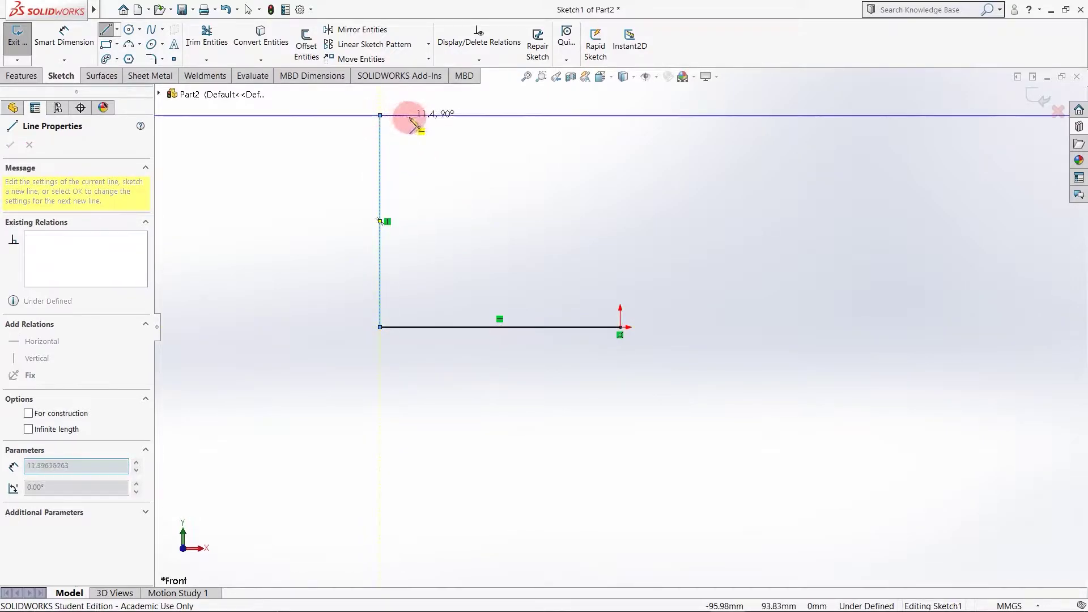
{"action": "left_click", "coordinate": [426, 115]}
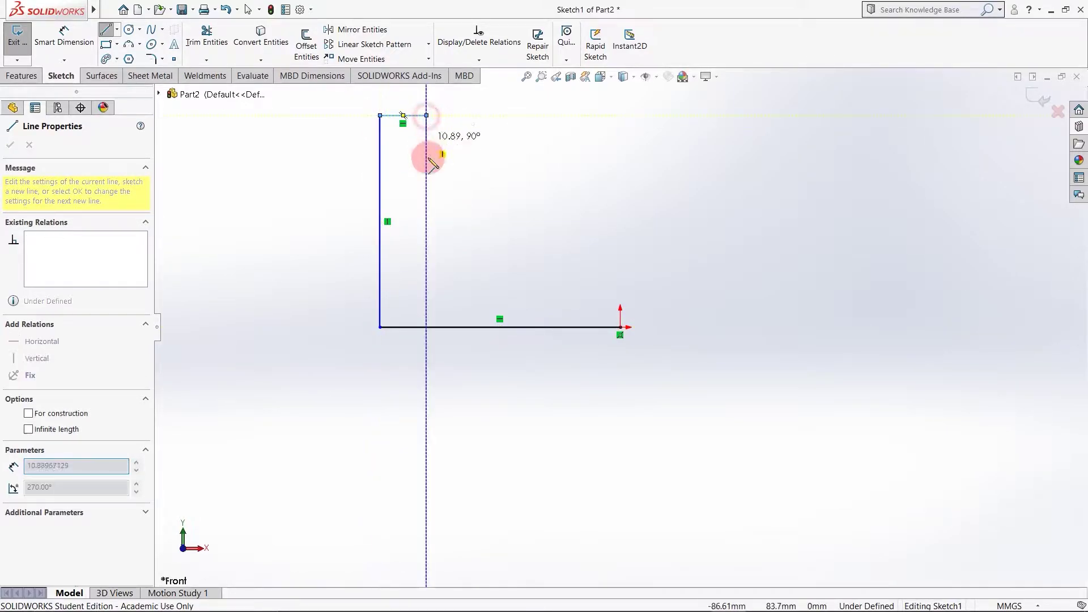
{"action": "left_click", "coordinate": [427, 270]}
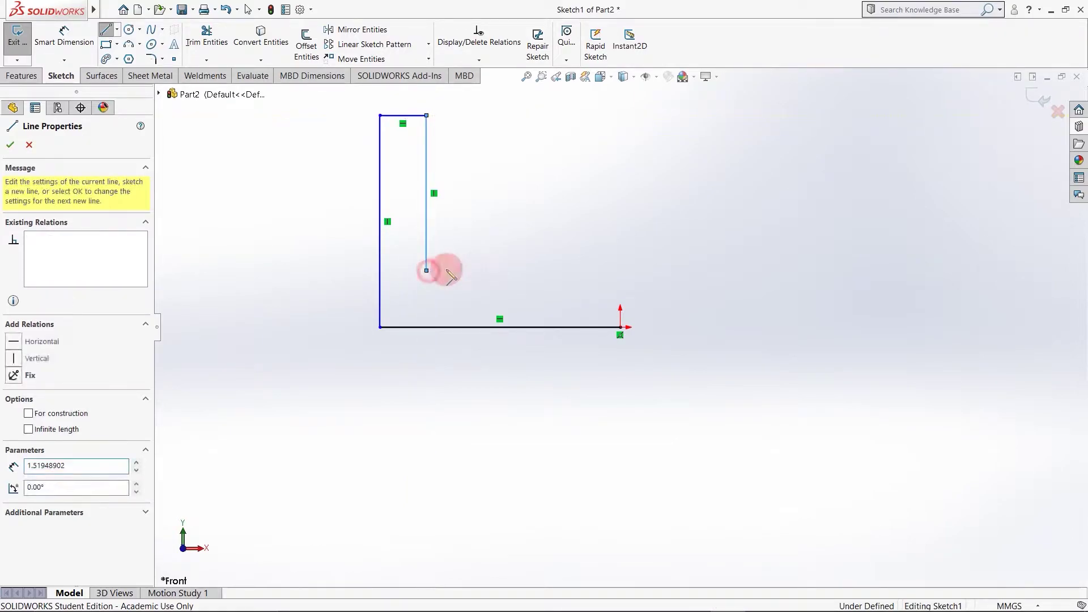
{"action": "left_click", "coordinate": [621, 270]}
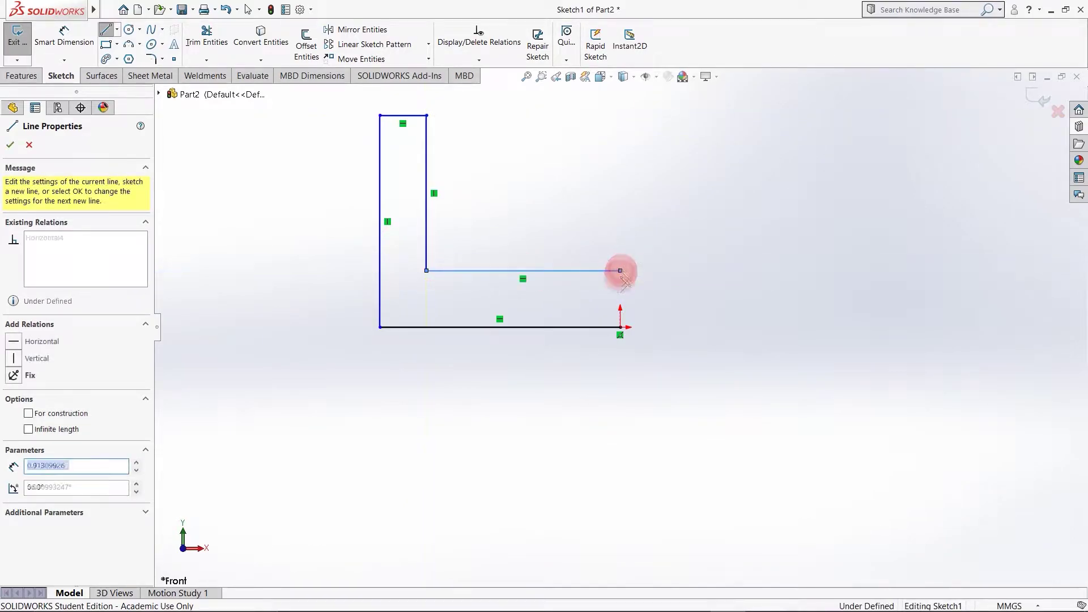
{"action": "left_click", "coordinate": [620, 327]}
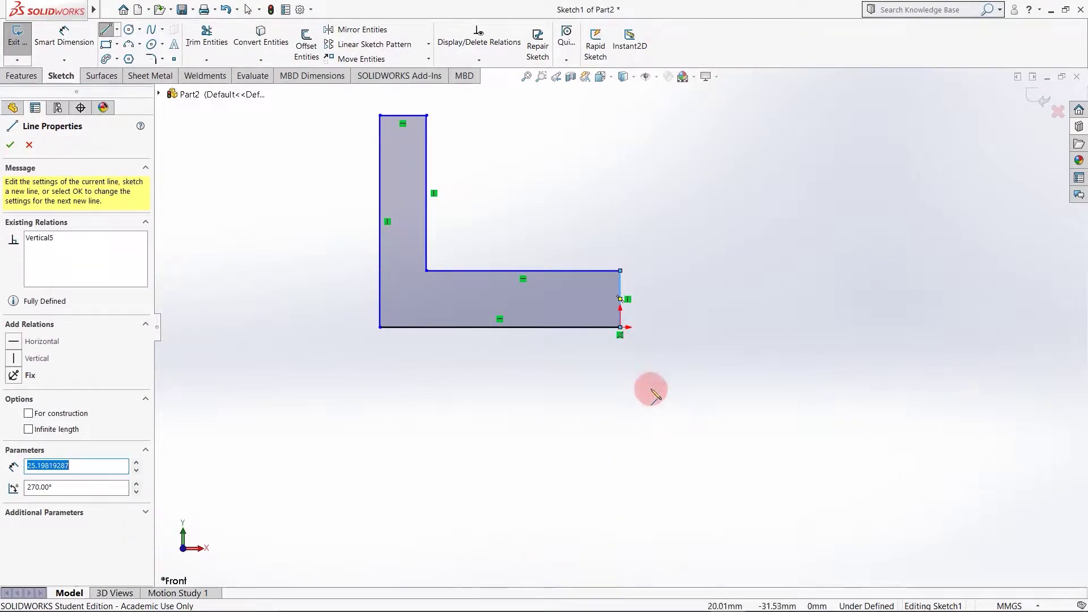
Sketch a separate tall, narrow rectangle about 12 mm wide beyond the open end of the L-shaped profile.
{"action": "left_click", "coordinate": [763, 116]}
{"action": "left_click_drag", "start_coordinate": [763, 117], "coordinate": [765, 334]}
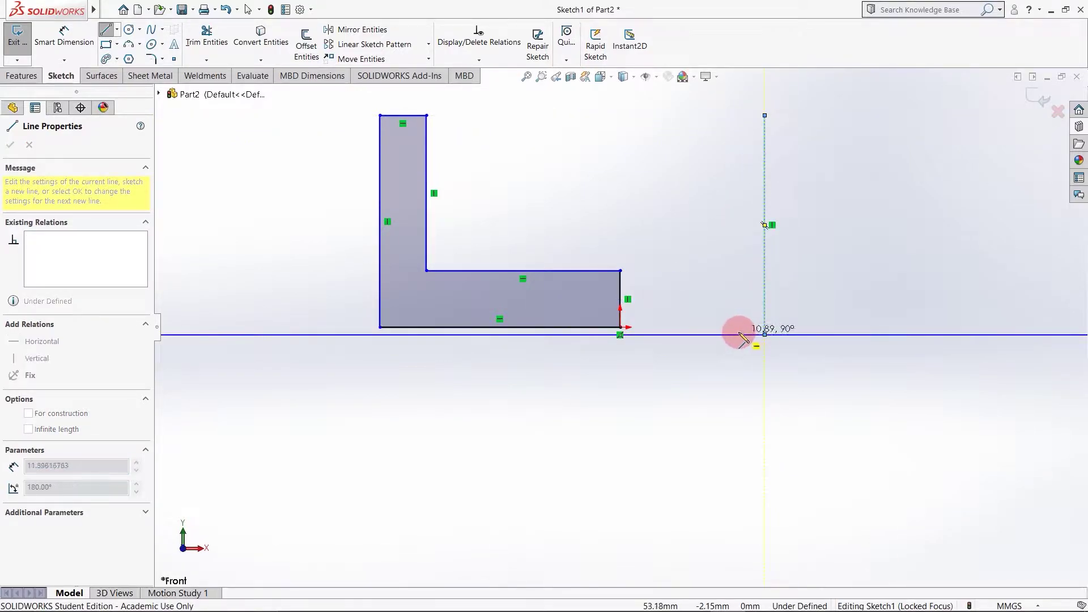
{"action": "left_click", "coordinate": [739, 334]}
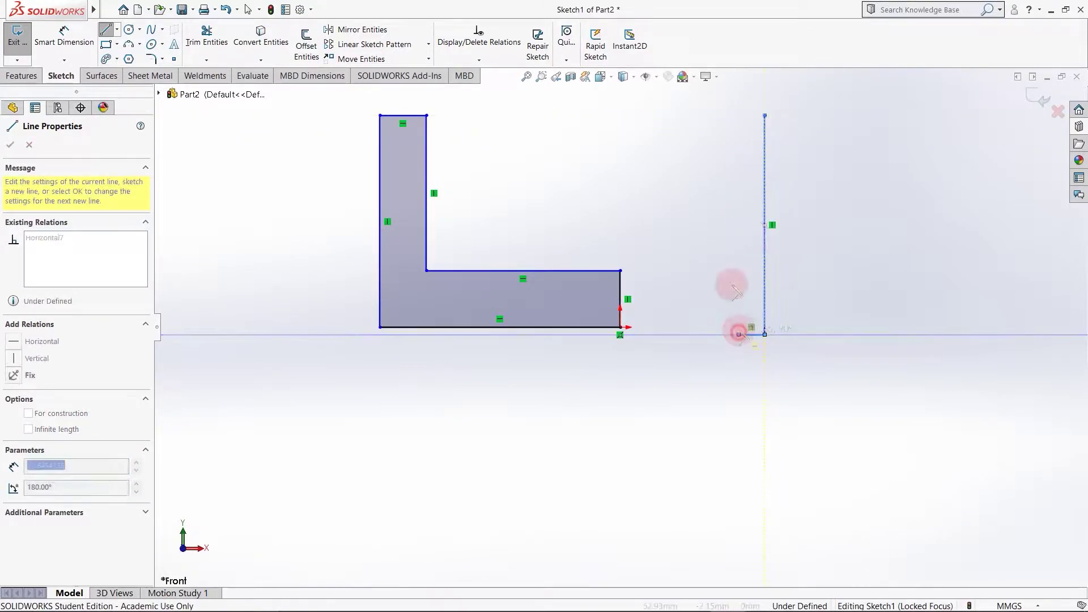
{"action": "left_click", "coordinate": [738, 115]}
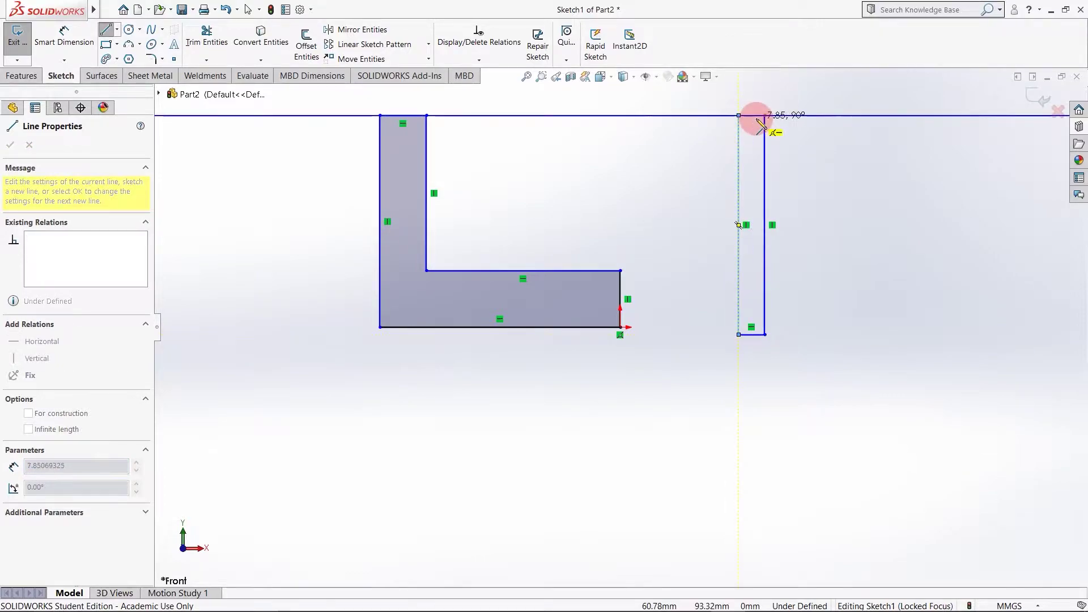
{"action": "left_click", "coordinate": [764, 116]}
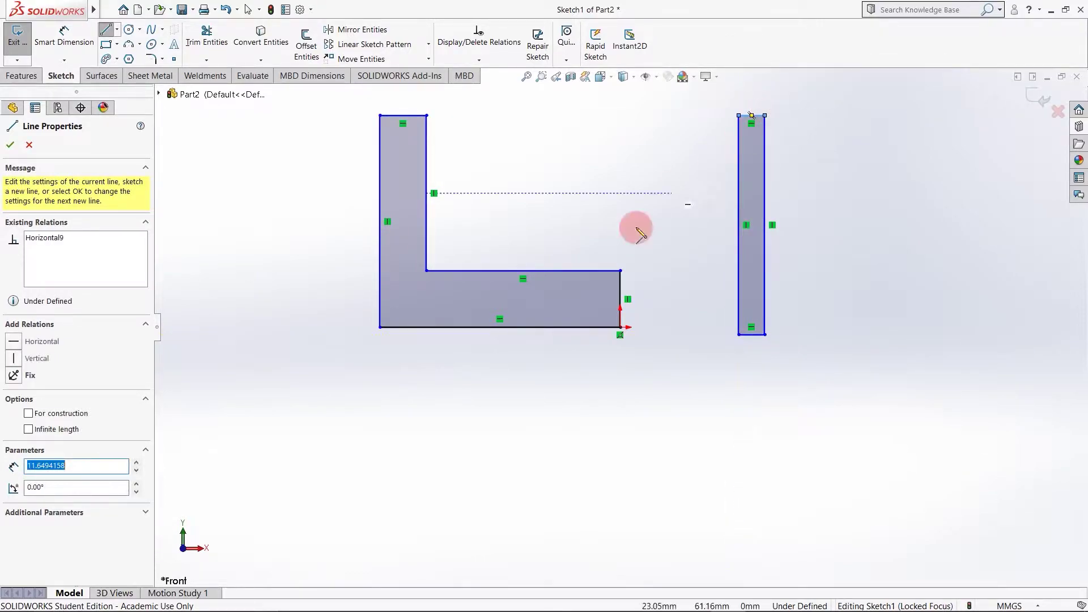
{"action": "left_click", "coordinate": [11, 145]}
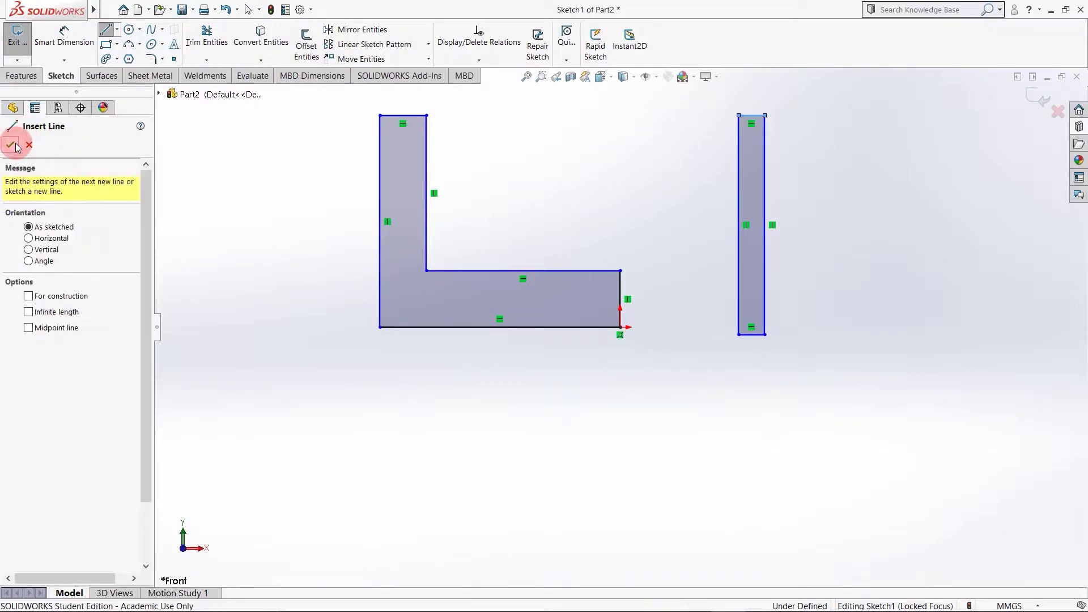
Start a boss extrusion of both closed profiles and pull its blind depth out to about 43 mm.
{"action": "left_click", "coordinate": [21, 76]}
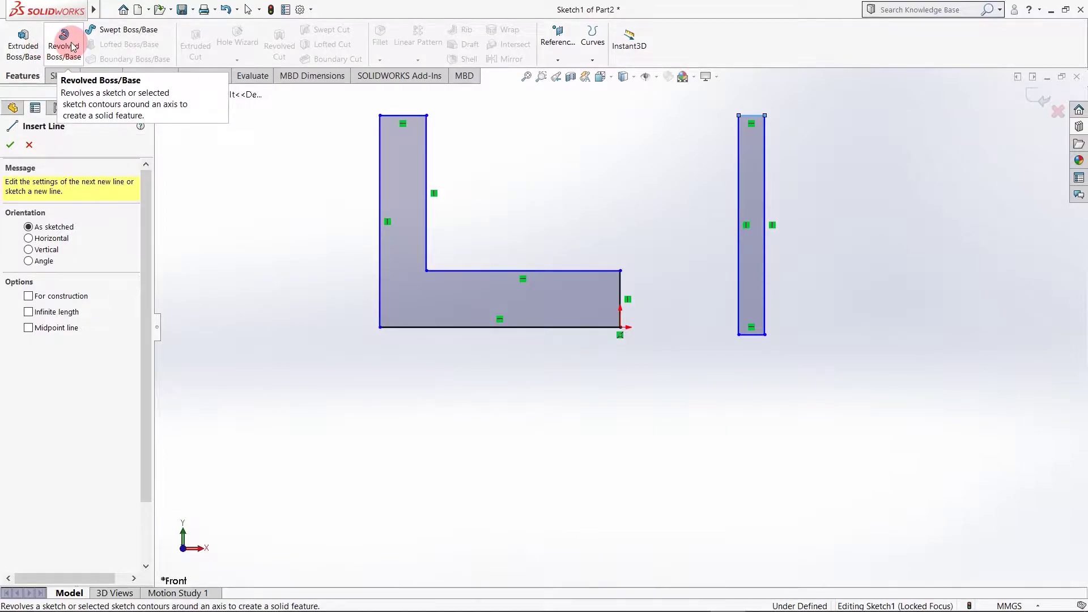
{"action": "left_click", "coordinate": [25, 40]}
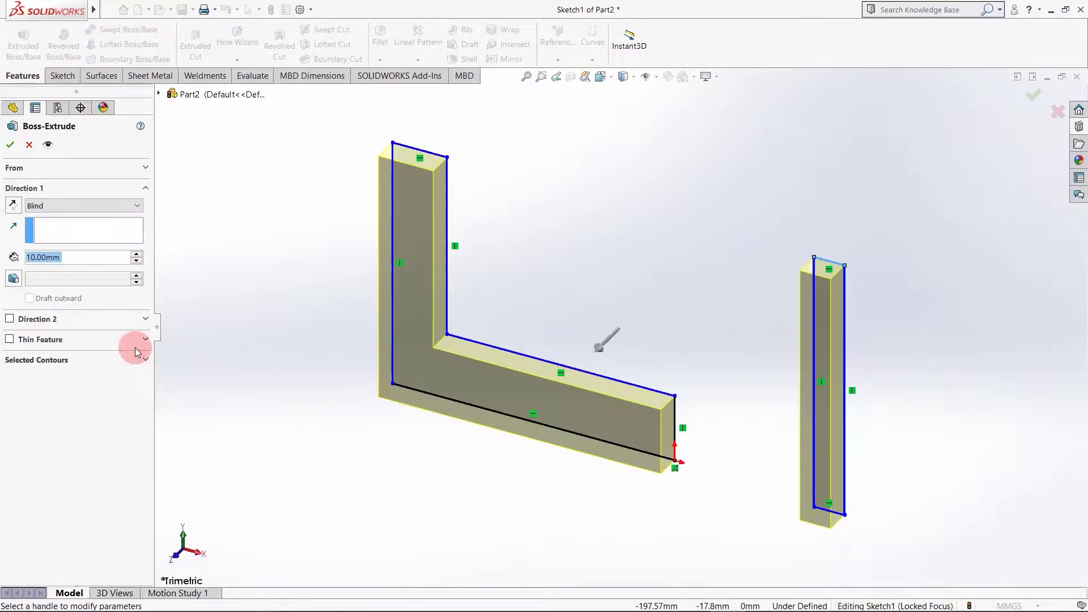
{"action": "scroll", "coordinate": [553, 393], "scroll_direction": "up", "scroll_amount": 1}
{"action": "middle_click_drag", "start_coordinate": [550, 434], "coordinate": [515, 437]}
{"action": "left_click", "coordinate": [581, 368]}
{"action": "left_click", "coordinate": [599, 340]}
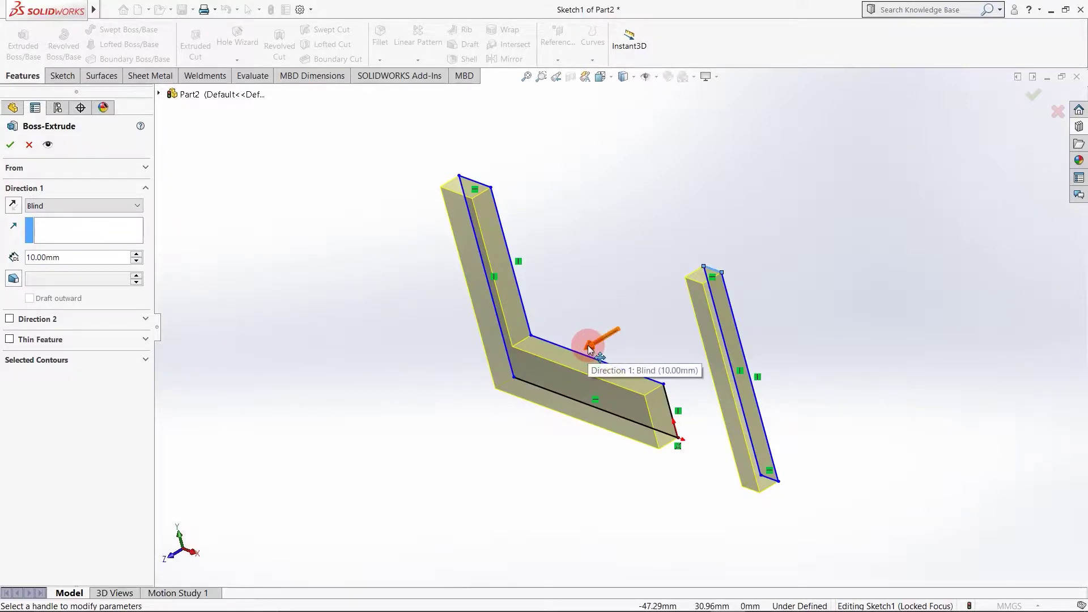
{"action": "mouse_move", "coordinate": [589, 349]}
{"action": "left_mouse_down"}
{"action": "mouse_move", "coordinate": [417, 437]}
{"action": "mouse_move", "coordinate": [584, 367]}
{"action": "mouse_move", "coordinate": [587, 350]}
{"action": "mouse_move", "coordinate": [382, 447]}
{"action": "mouse_move", "coordinate": [508, 390]}
{"action": "mouse_move", "coordinate": [461, 421]}
{"action": "mouse_move", "coordinate": [426, 429]}
{"action": "mouse_move", "coordinate": [493, 389]}
{"action": "mouse_move", "coordinate": [558, 369]}
{"action": "mouse_move", "coordinate": [503, 402]}
{"action": "mouse_move", "coordinate": [534, 382]}
{"action": "left_mouse_up"}
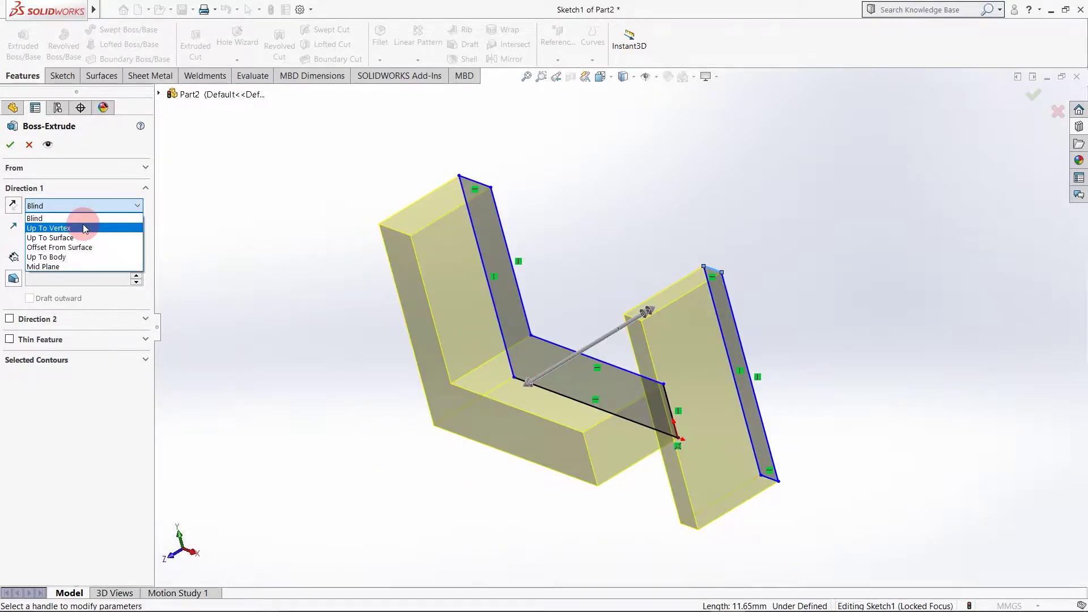
Set the extrusion's end condition to Mid Plane with a depth of 50 mm and complete the feature.
{"action": "left_click", "coordinate": [83, 227]}
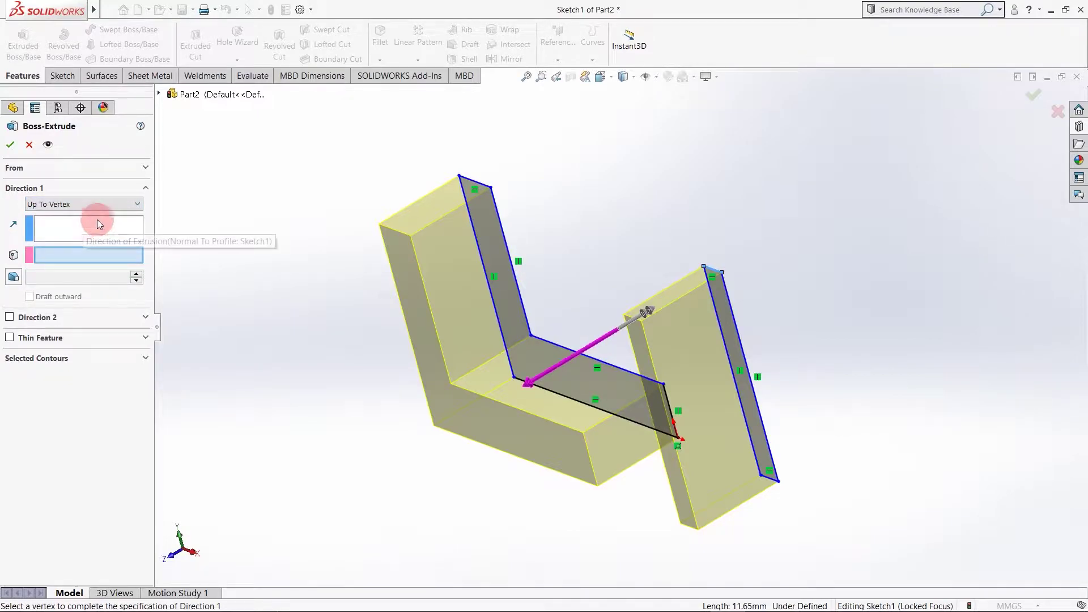
{"action": "left_click", "coordinate": [131, 208]}
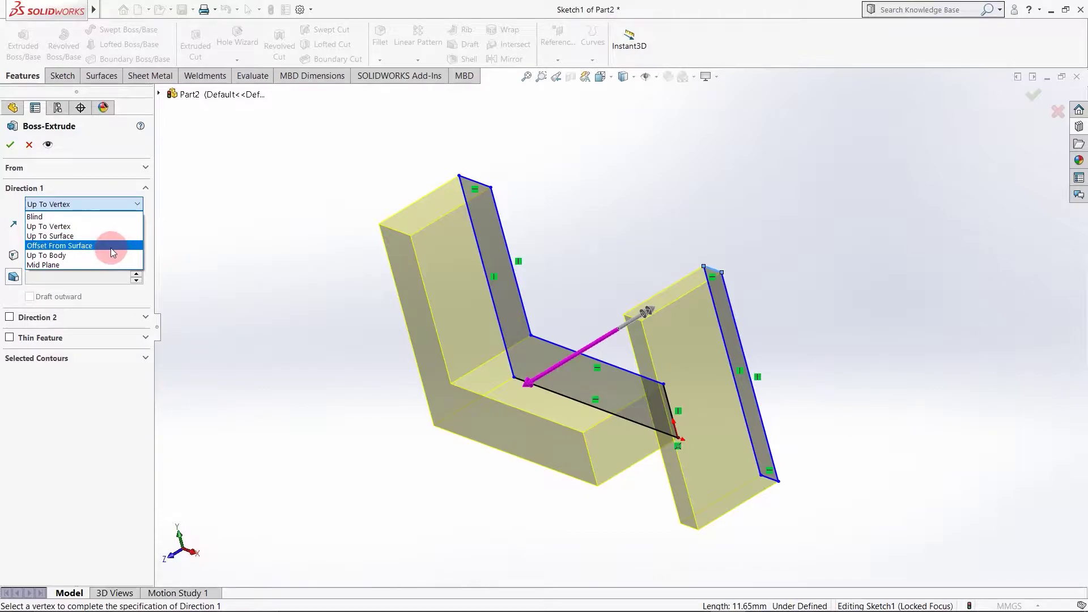
{"action": "left_click", "coordinate": [80, 265]}
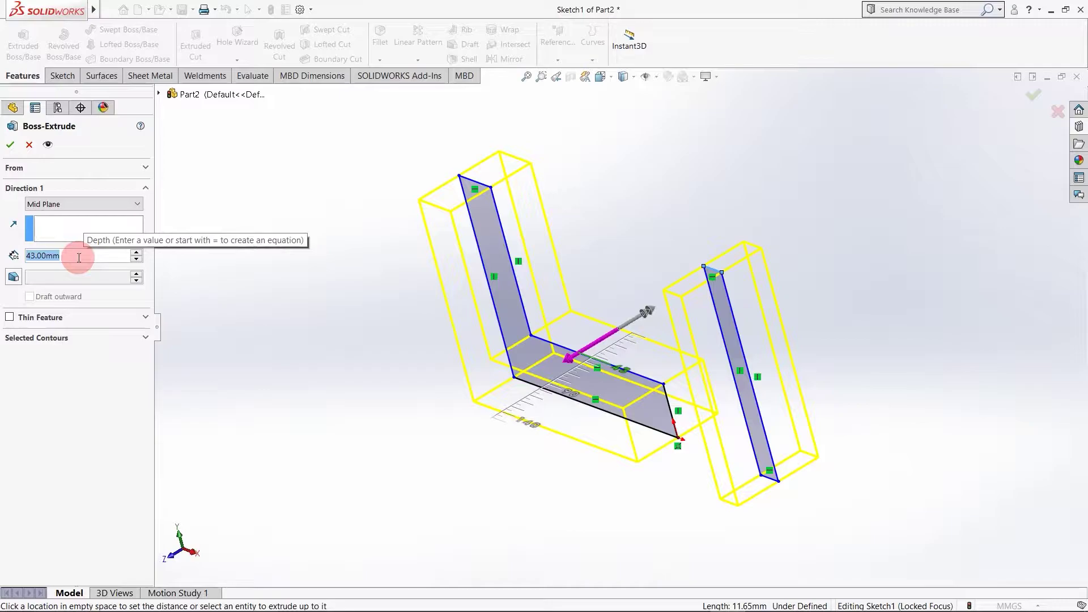
{"action": "type", "text": "50"}
{"action": "key", "text": "Return"}
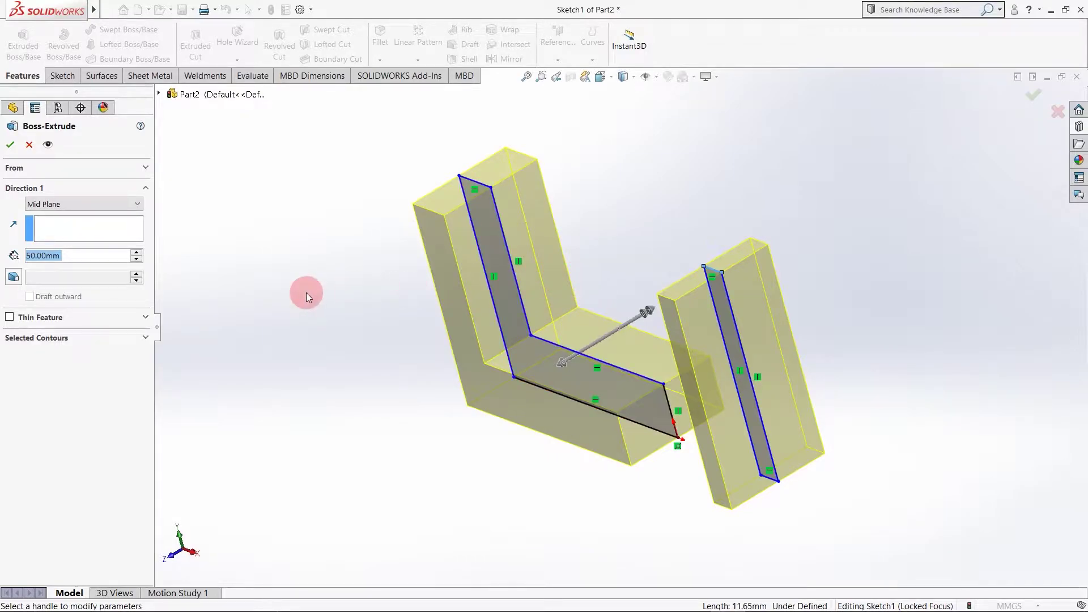
{"action": "left_click", "coordinate": [11, 146]}
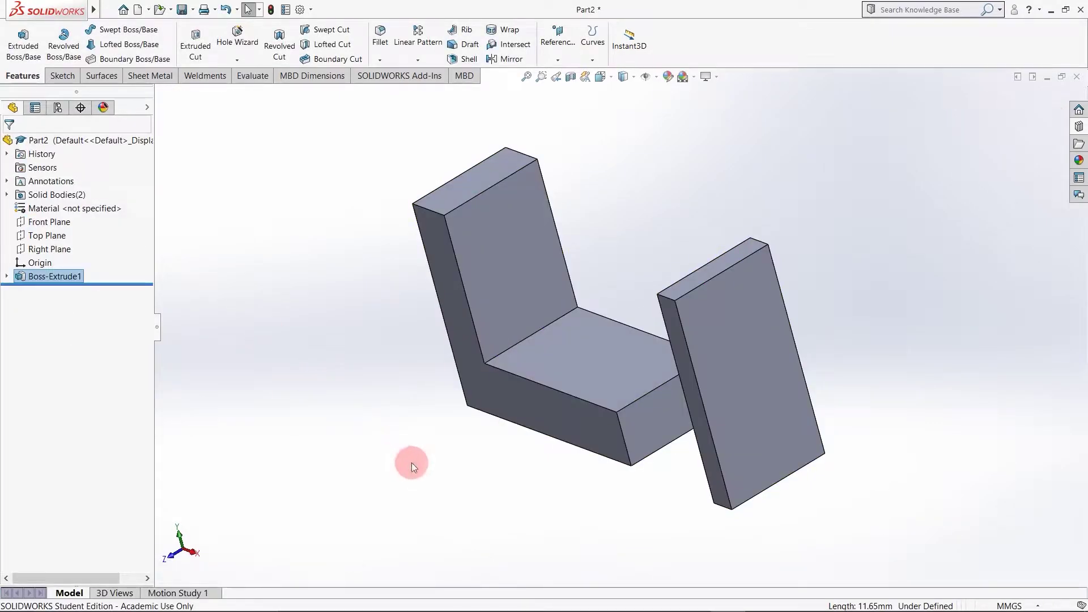
Examine the inner, front, end and bottom faces of the L-shaped body as possible sketch planes.
{"action": "middle_click_drag", "start_coordinate": [420, 459], "coordinate": [444, 443]}
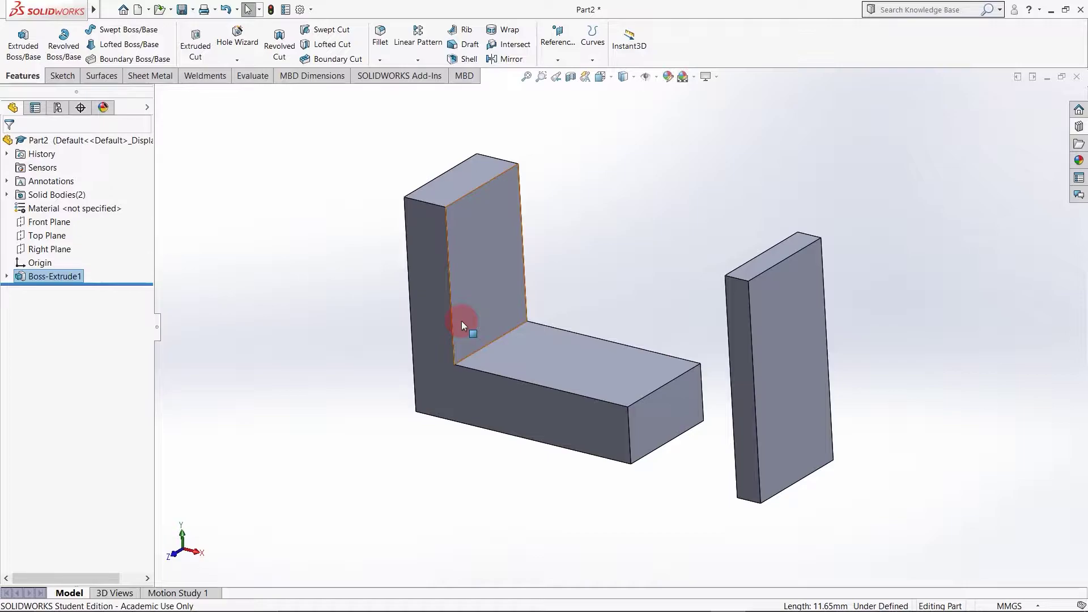
{"action": "left_click", "coordinate": [480, 252]}
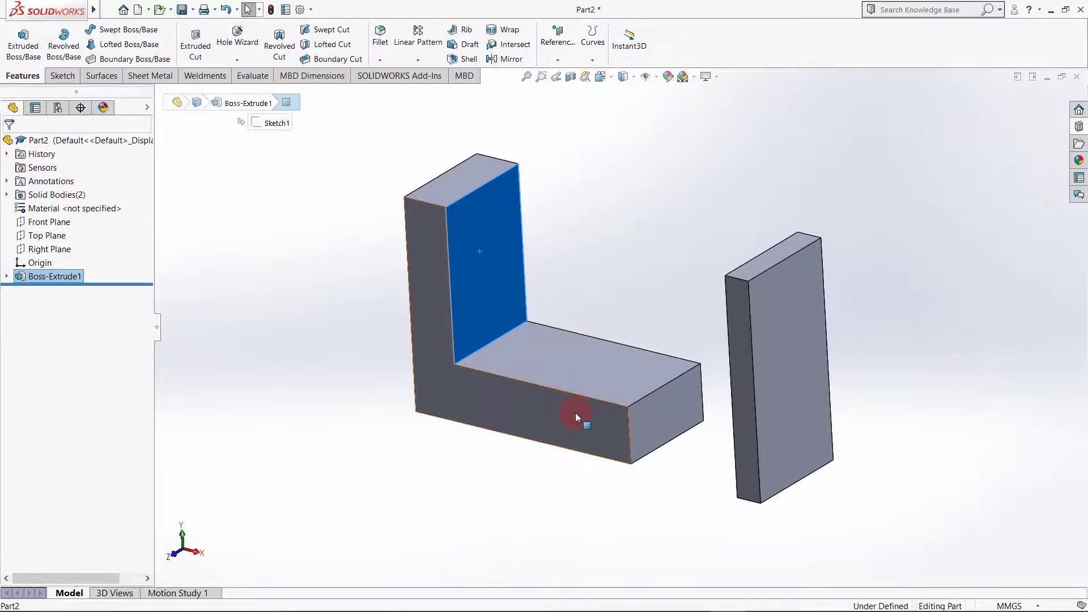
{"action": "left_click", "coordinate": [576, 363]}
{"action": "left_click", "coordinate": [533, 412]}
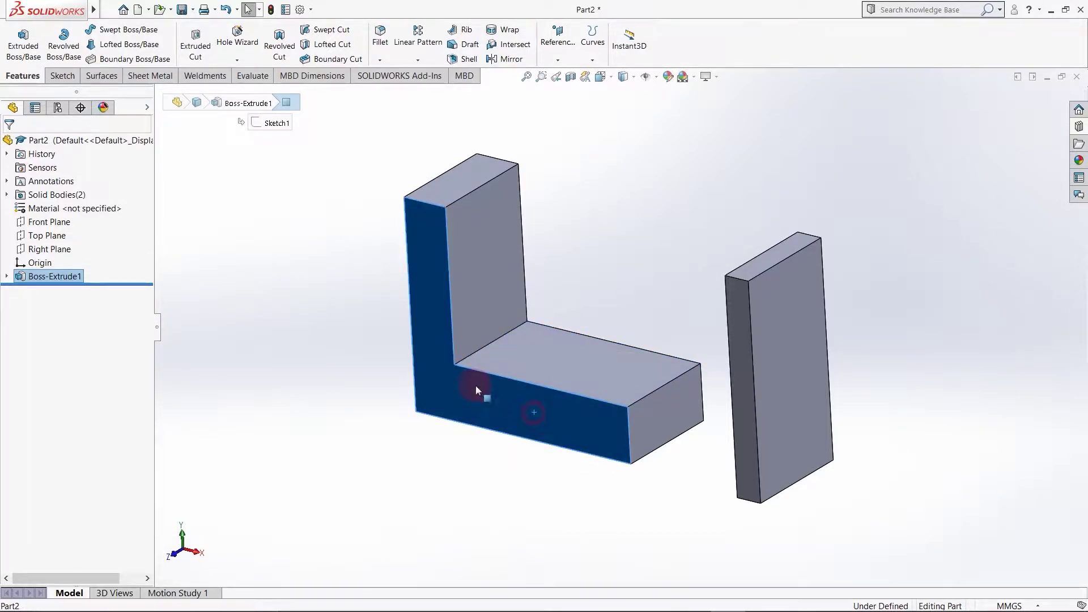
{"action": "middle_click_drag", "start_coordinate": [442, 360], "coordinate": [567, 357]}
{"action": "left_click", "coordinate": [501, 323]}
{"action": "middle_click_drag", "start_coordinate": [501, 323], "coordinate": [413, 318]}
{"action": "left_click", "coordinate": [433, 269]}
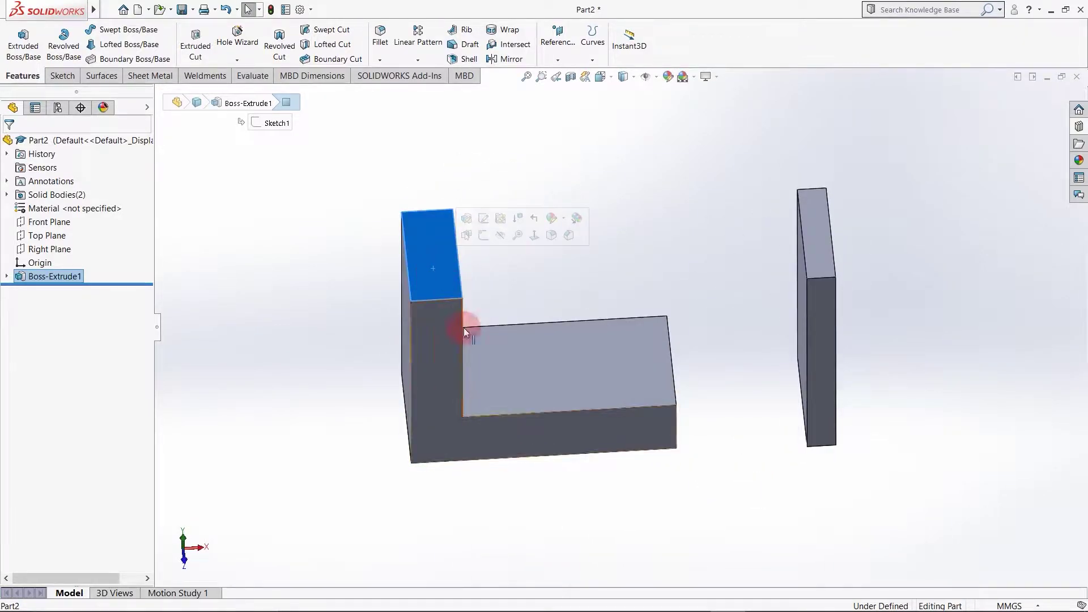
{"action": "middle_click_drag", "start_coordinate": [453, 350], "coordinate": [465, 404]}
{"action": "left_click", "coordinate": [484, 390]}
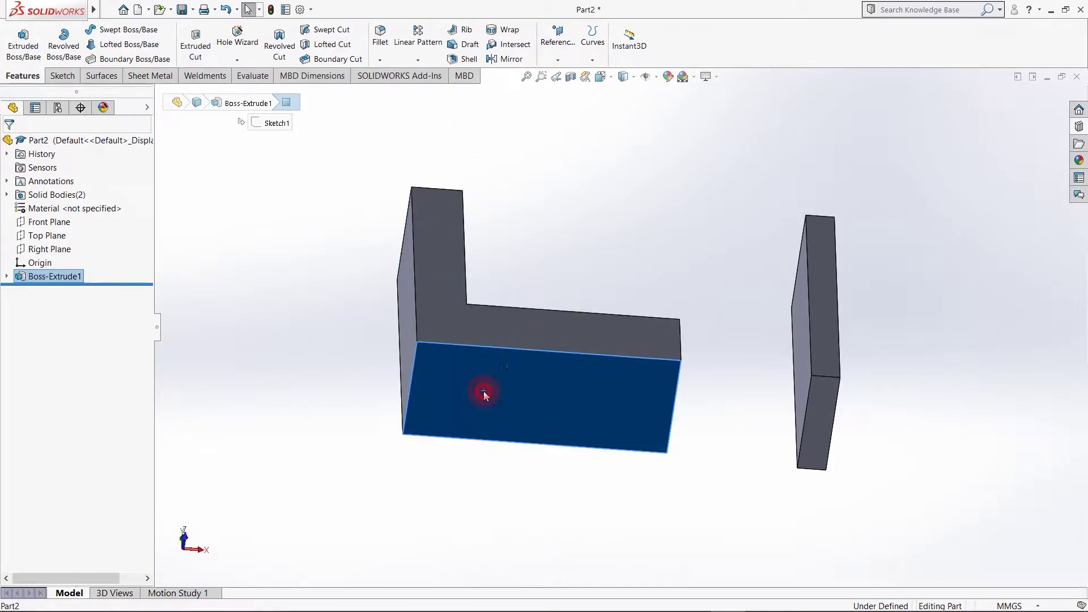
{"action": "middle_click_drag", "start_coordinate": [472, 331], "coordinate": [406, 504]}
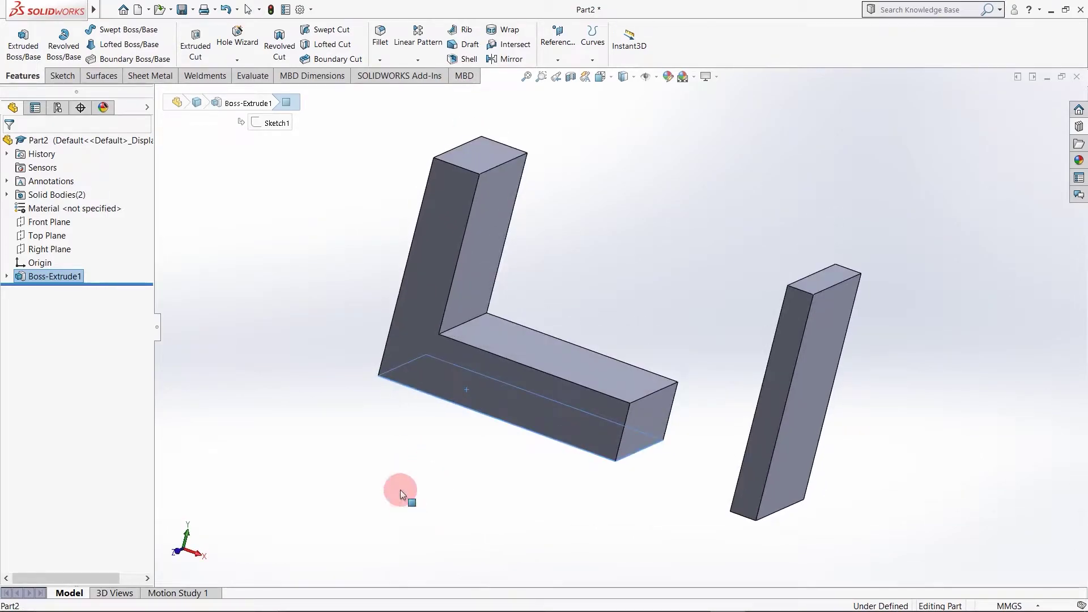
{"action": "right_click", "coordinate": [477, 261]}
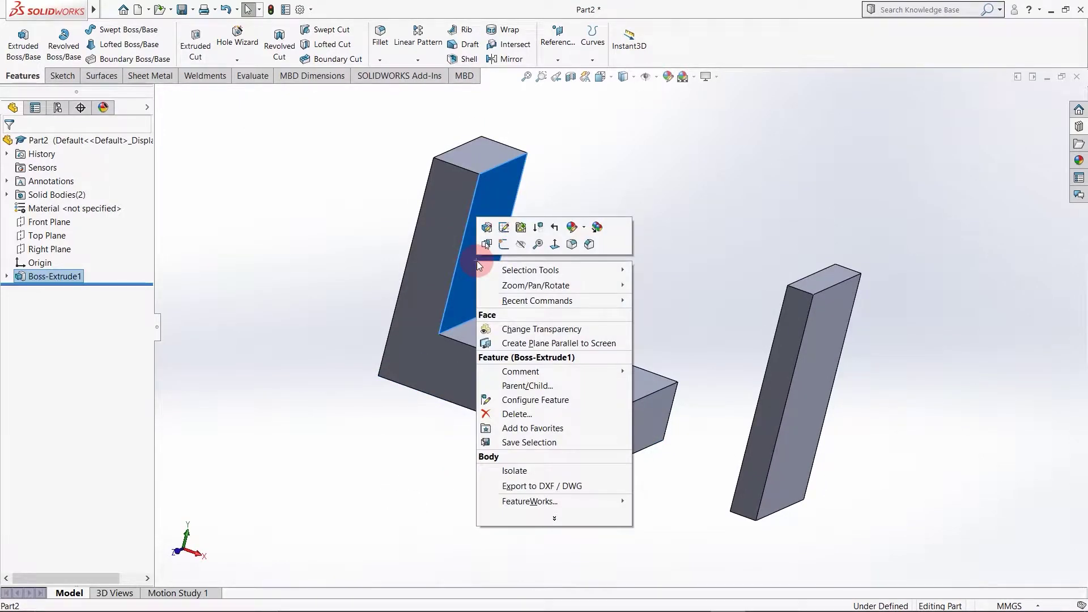
{"action": "right_click", "coordinate": [461, 277]}
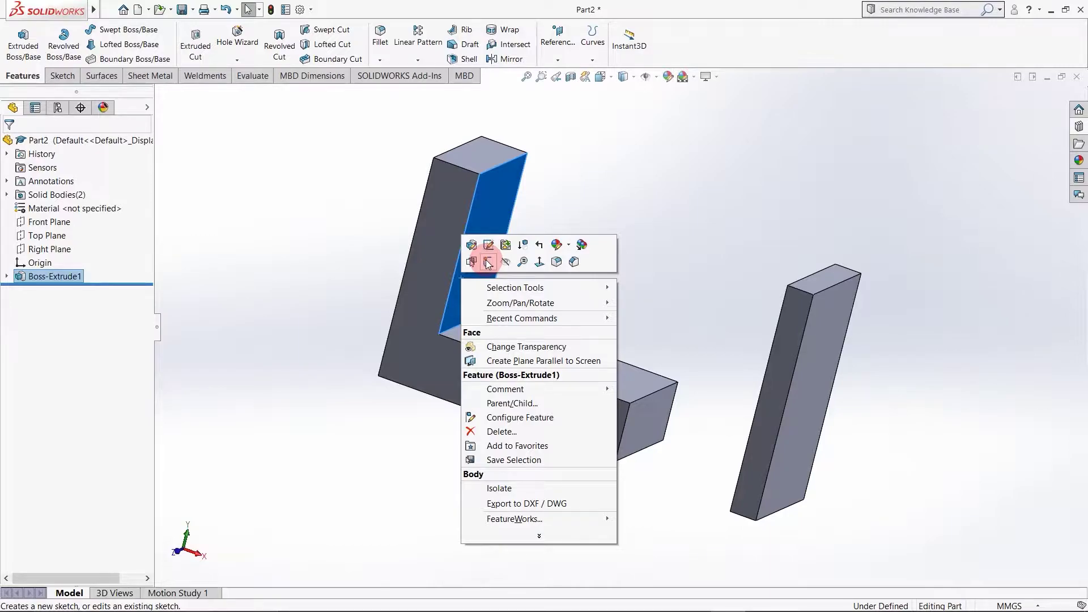
{"action": "left_click", "coordinate": [487, 261]}
{"action": "left_click", "coordinate": [20, 40]}
Open a new sketch on the inner vertical face of the L-shaped body's upright leg.
{"action": "left_click", "coordinate": [490, 243]}
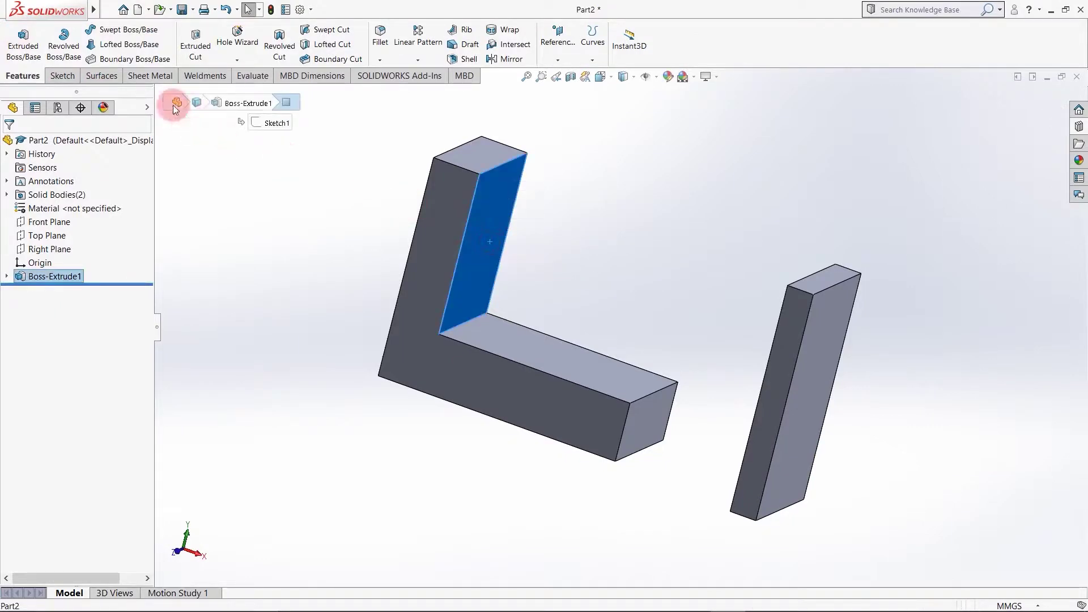
{"action": "left_click", "coordinate": [63, 75]}
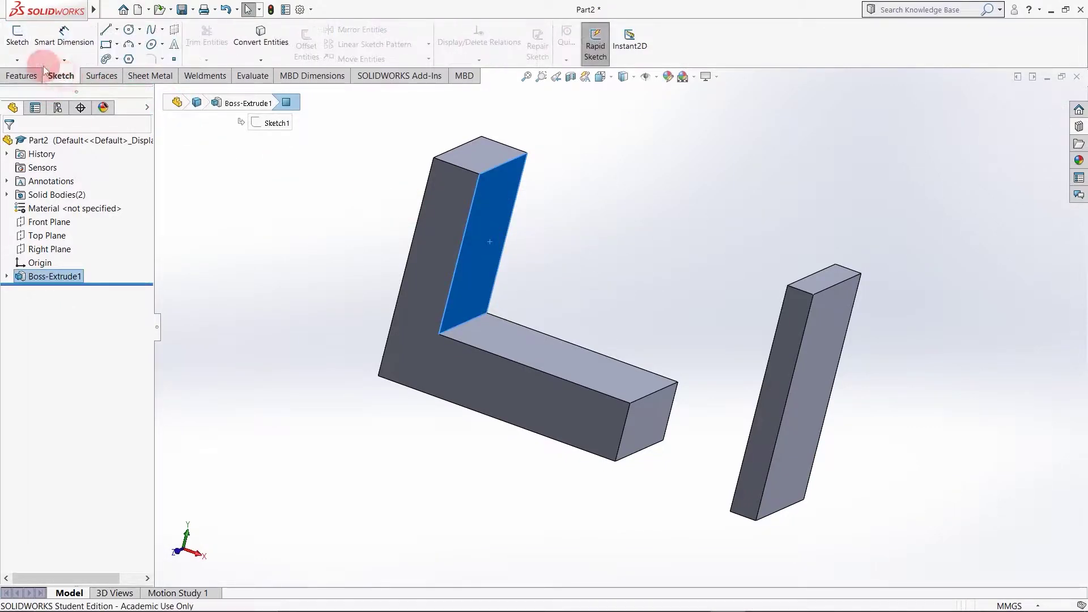
{"action": "left_click", "coordinate": [17, 43]}
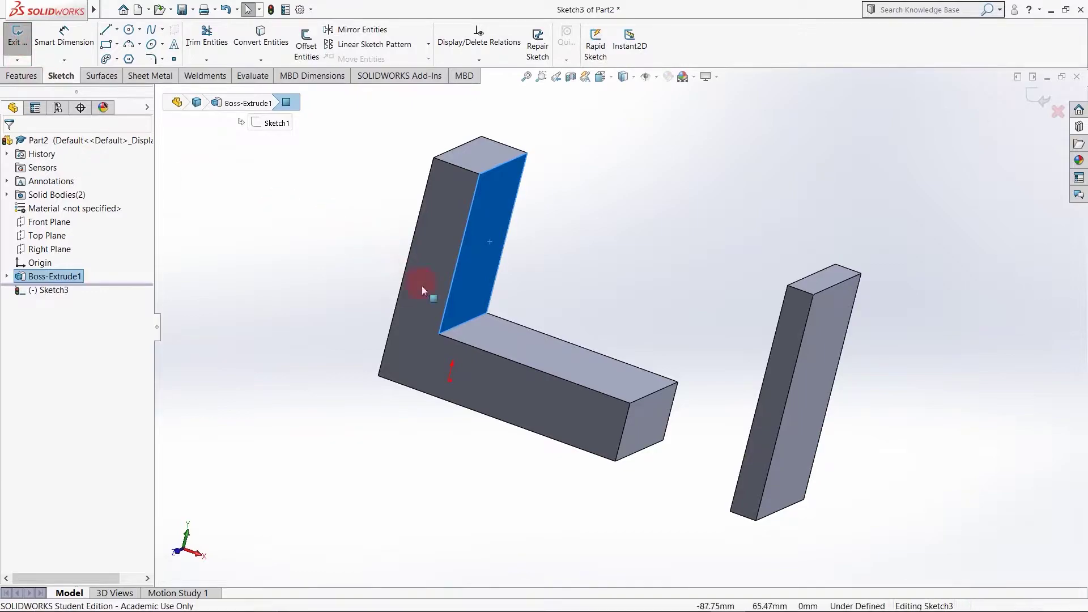
{"action": "middle_click_drag", "start_coordinate": [471, 330], "coordinate": [457, 329]}
{"action": "scroll", "coordinate": [458, 327], "scroll_direction": "up", "scroll_amount": 1}
{"action": "scroll", "coordinate": [521, 273], "scroll_direction": "down", "scroll_amount": 2}
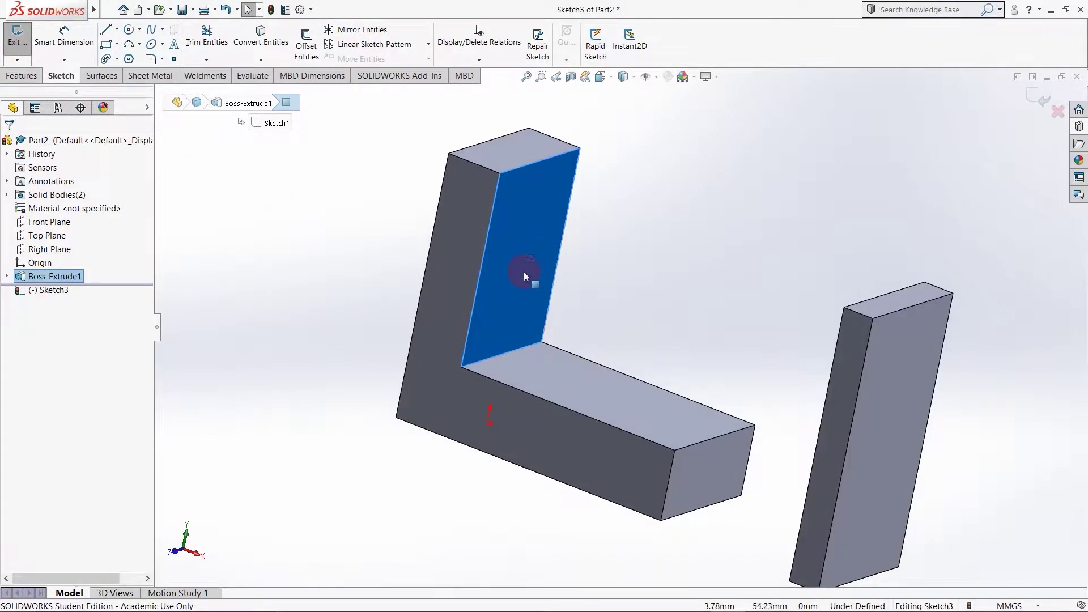
{"action": "mouse_move", "coordinate": [502, 289]}
{"action": "middle_mouse_down"}
{"action": "mouse_move", "coordinate": [498, 279]}
{"action": "mouse_move", "coordinate": [470, 283]}
{"action": "middle_mouse_up"}
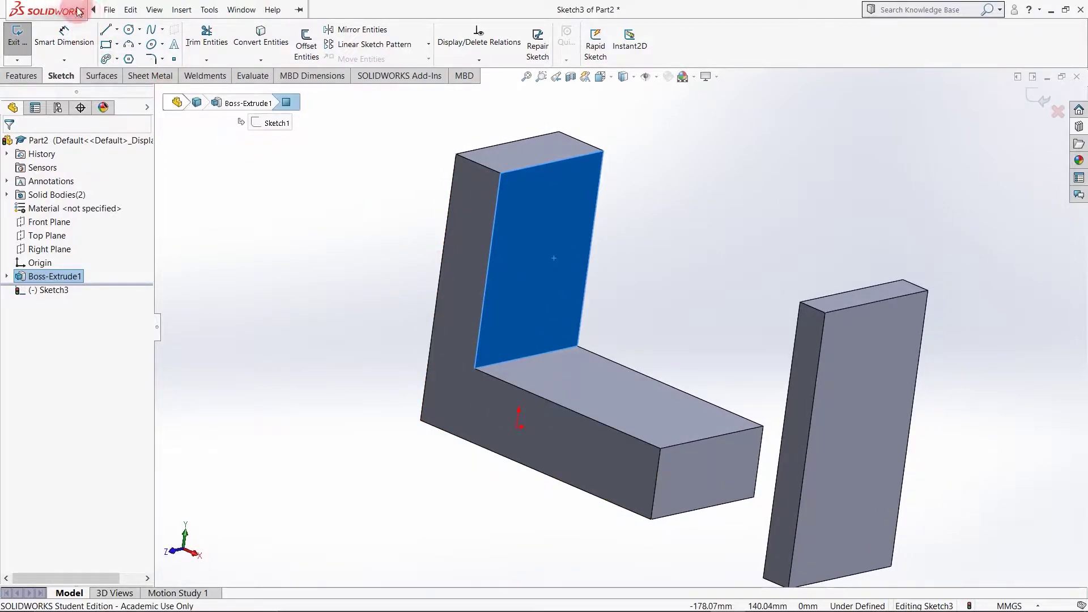
Sketch a corner rectangle about 27 mm wide and 19 mm high near the middle of the upright leg's inner face.
{"action": "left_click", "coordinate": [106, 44]}
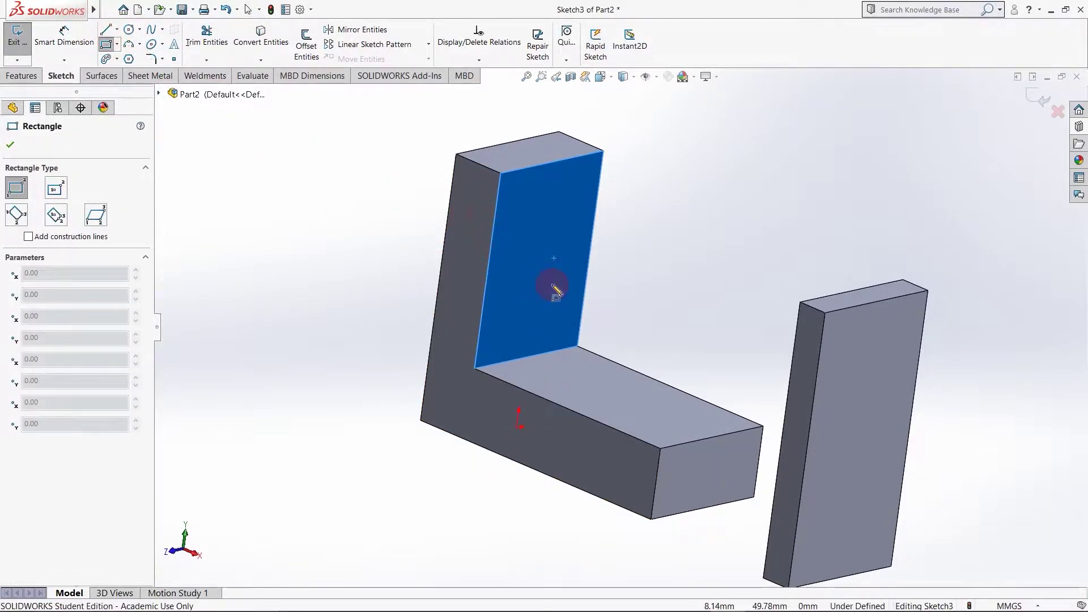
{"action": "left_click", "coordinate": [512, 259]}
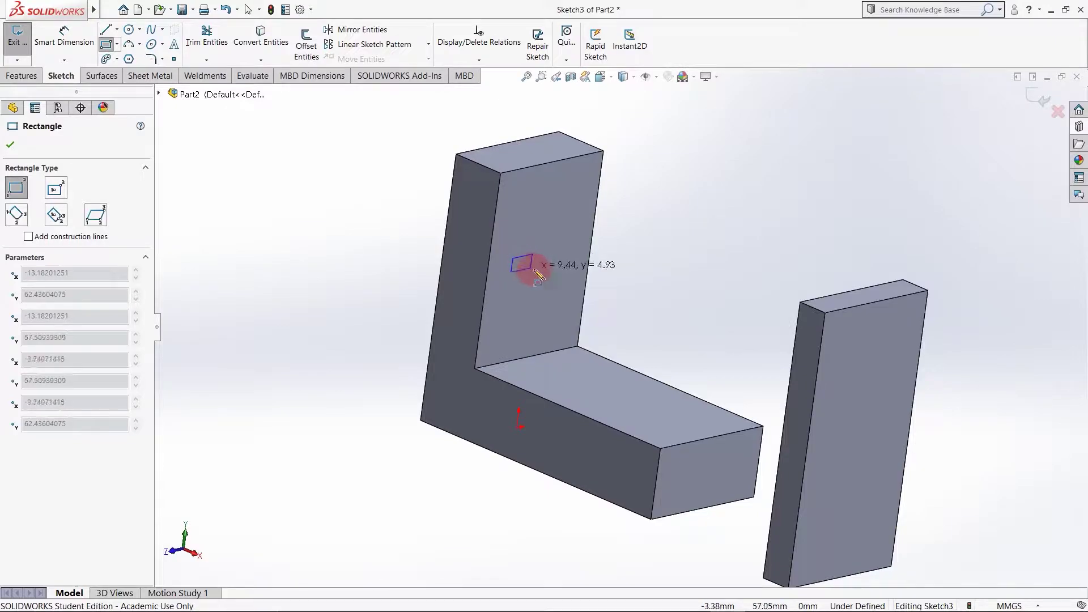
{"action": "left_click", "coordinate": [563, 300]}
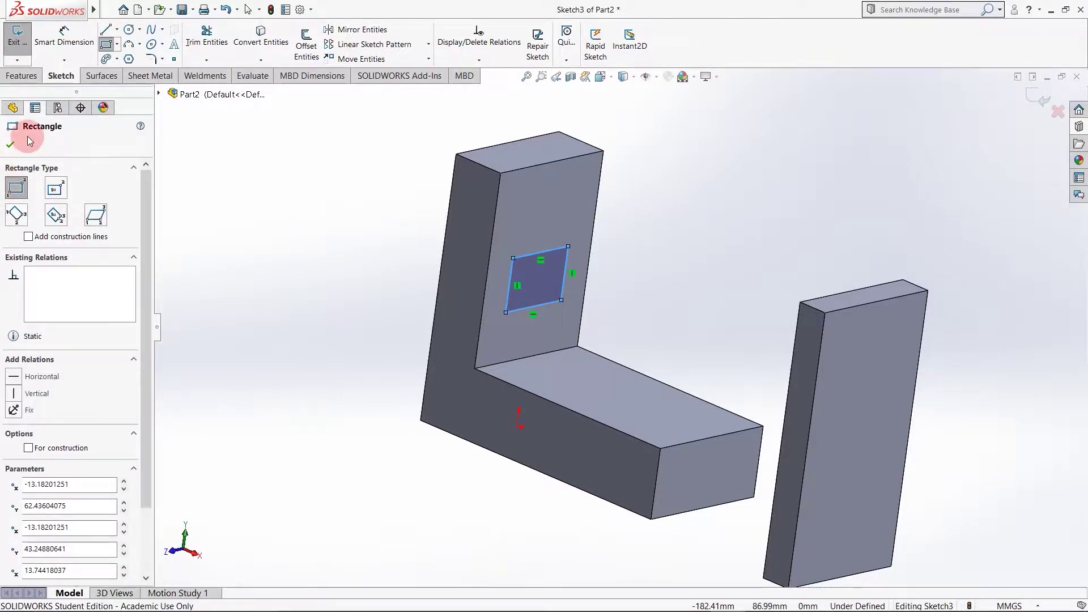
{"action": "left_click", "coordinate": [11, 144]}
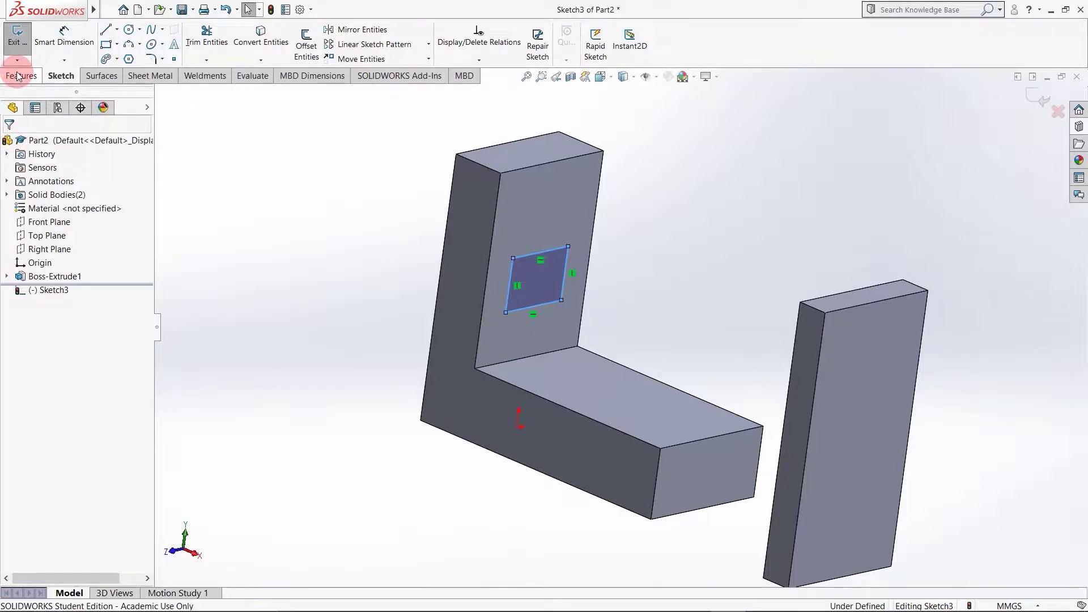
Try a merged boss extrusion of the rectangle with the Up To Next end condition, inspect both joints, and undo it.
{"action": "left_click", "coordinate": [19, 77]}
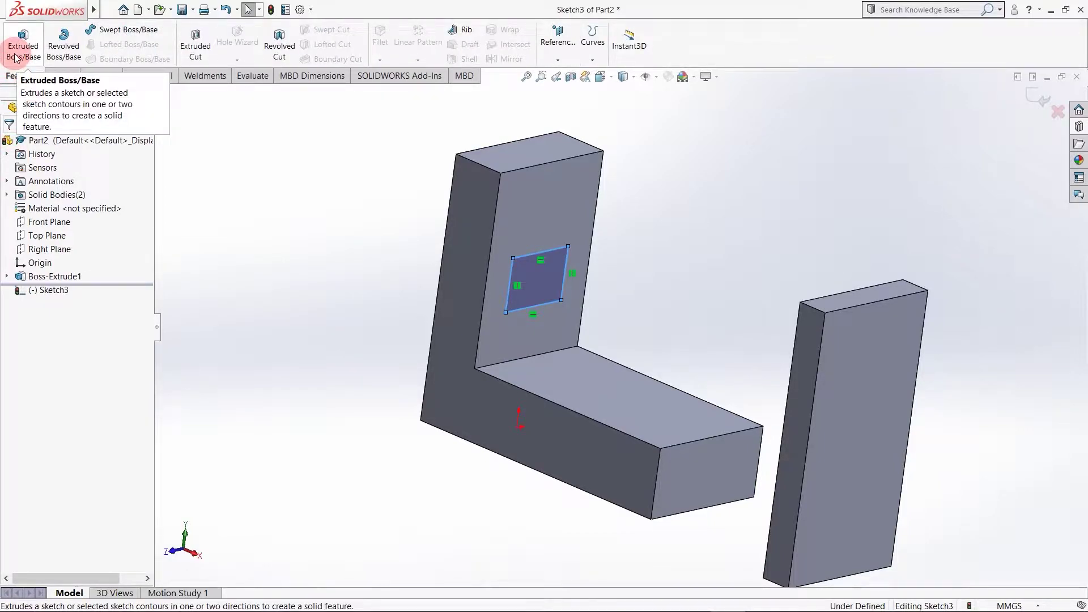
{"action": "left_click", "coordinate": [15, 54]}
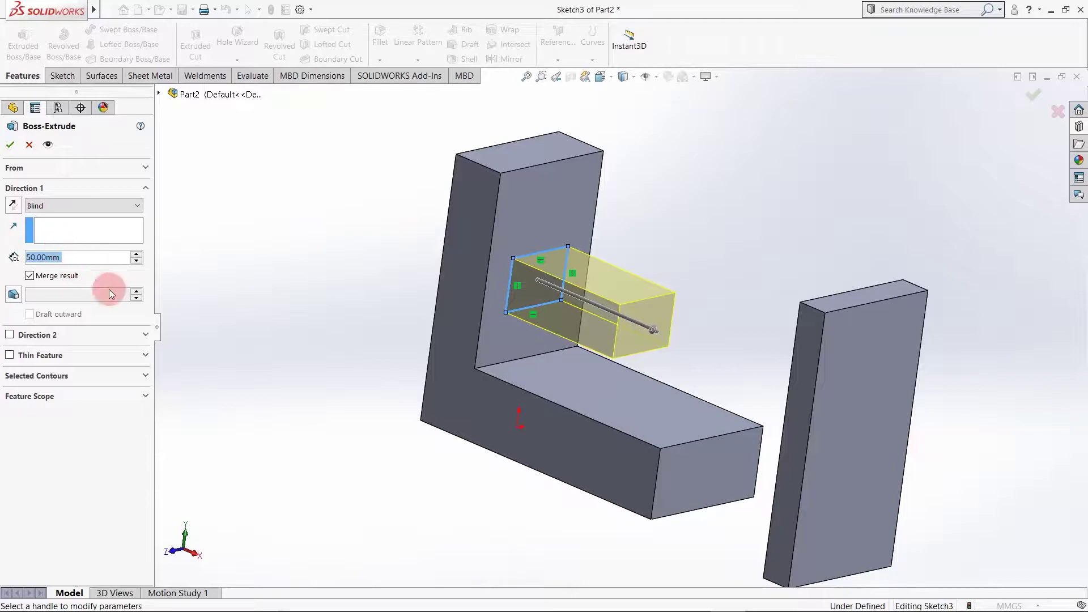
{"action": "left_click", "coordinate": [70, 205]}
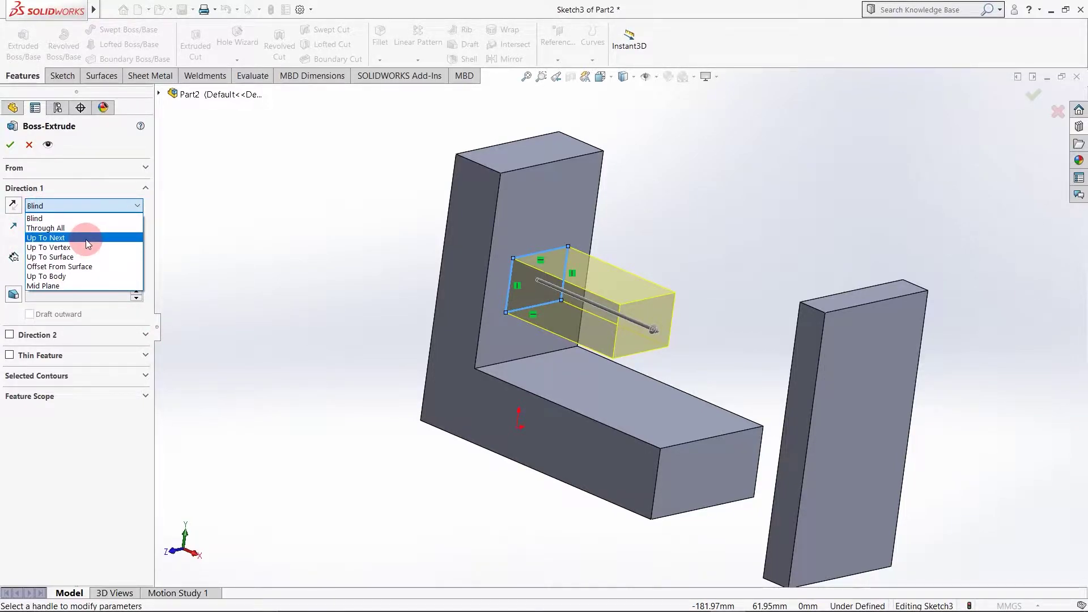
{"action": "left_click", "coordinate": [86, 240]}
{"action": "mouse_move", "coordinate": [408, 417]}
{"action": "middle_mouse_down"}
{"action": "mouse_move", "coordinate": [447, 423]}
{"action": "mouse_move", "coordinate": [415, 407]}
{"action": "middle_mouse_up"}
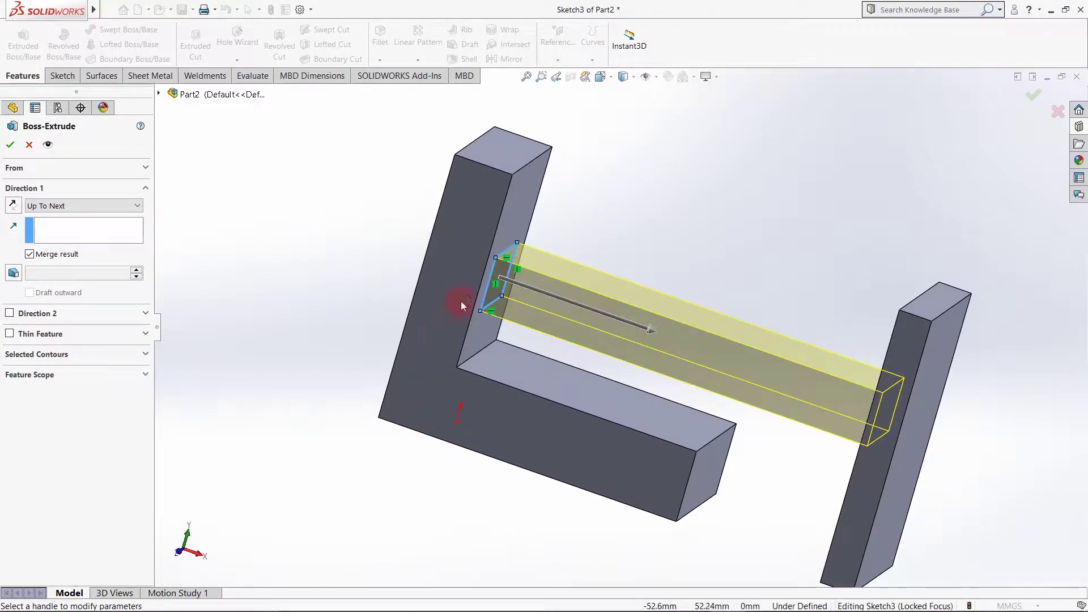
{"action": "mouse_move", "coordinate": [481, 333]}
{"action": "middle_mouse_down"}
{"action": "mouse_move", "coordinate": [512, 362]}
{"action": "mouse_move", "coordinate": [506, 343]}
{"action": "middle_mouse_up"}
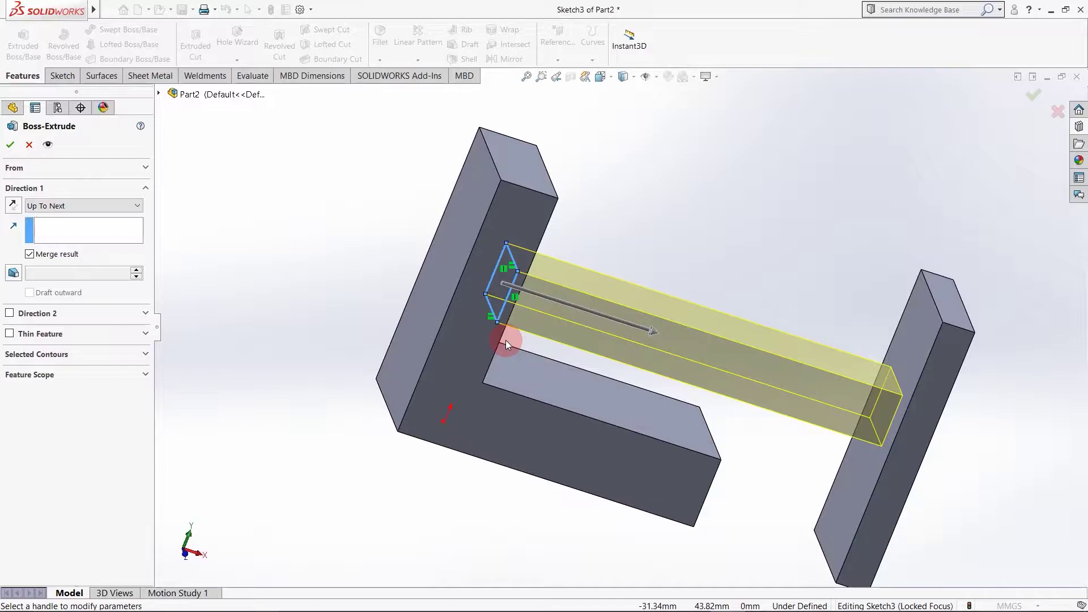
{"action": "mouse_move", "coordinate": [506, 340]}
{"action": "middle_mouse_down"}
{"action": "mouse_move", "coordinate": [450, 335]}
{"action": "mouse_move", "coordinate": [492, 339]}
{"action": "middle_mouse_up"}
{"action": "middle_click_drag", "start_coordinate": [820, 460], "coordinate": [839, 473]}
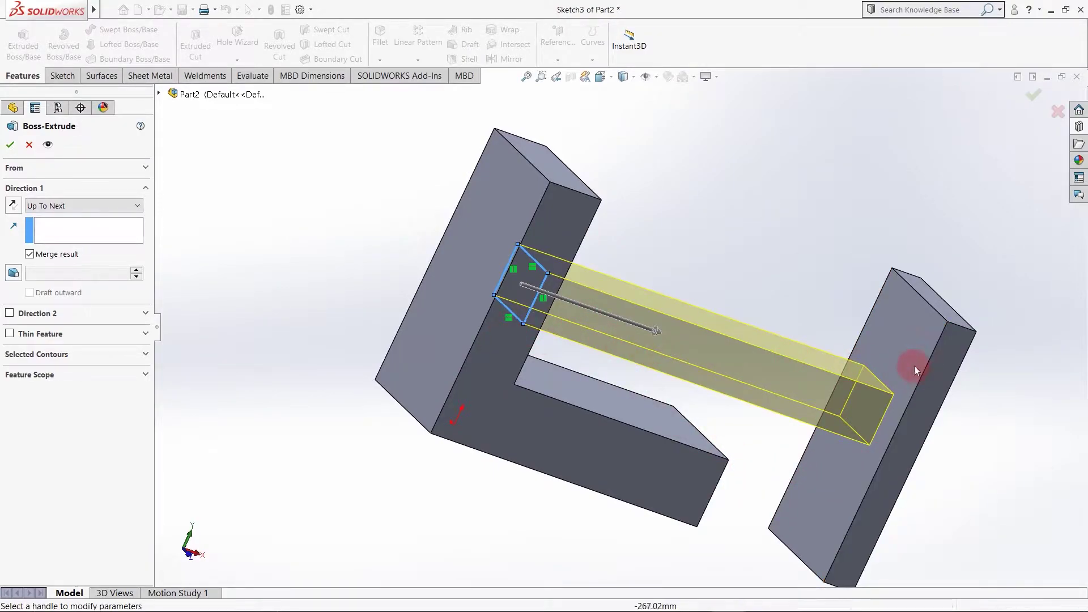
{"action": "left_click", "coordinate": [11, 144]}
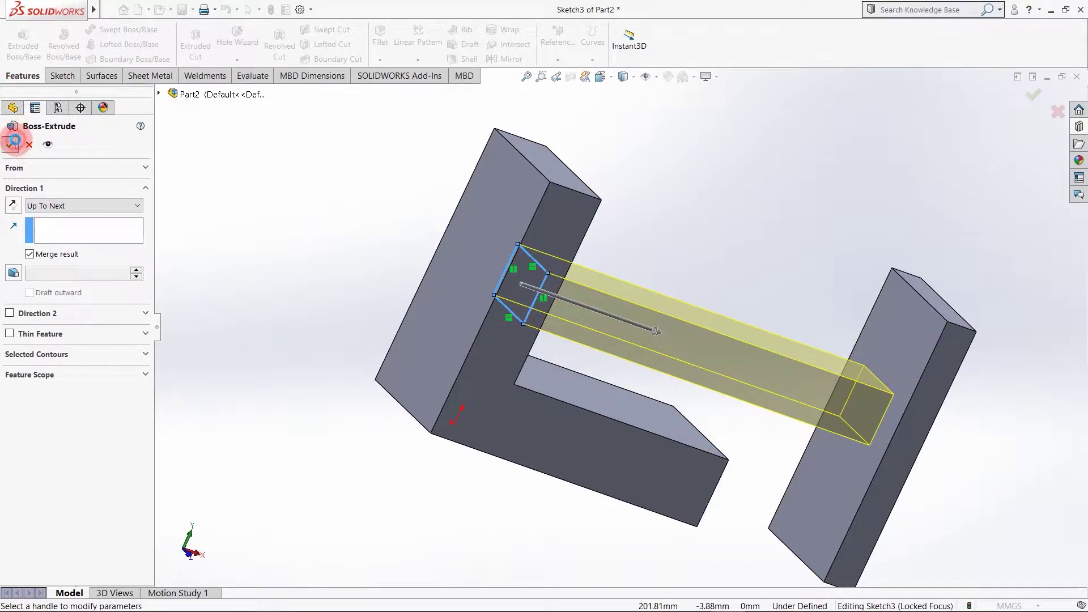
{"action": "mouse_move", "coordinate": [501, 444]}
{"action": "middle_mouse_down"}
{"action": "mouse_move", "coordinate": [555, 450]}
{"action": "mouse_move", "coordinate": [573, 384]}
{"action": "mouse_move", "coordinate": [604, 418]}
{"action": "mouse_move", "coordinate": [531, 447]}
{"action": "mouse_move", "coordinate": [494, 448]}
{"action": "middle_mouse_up"}
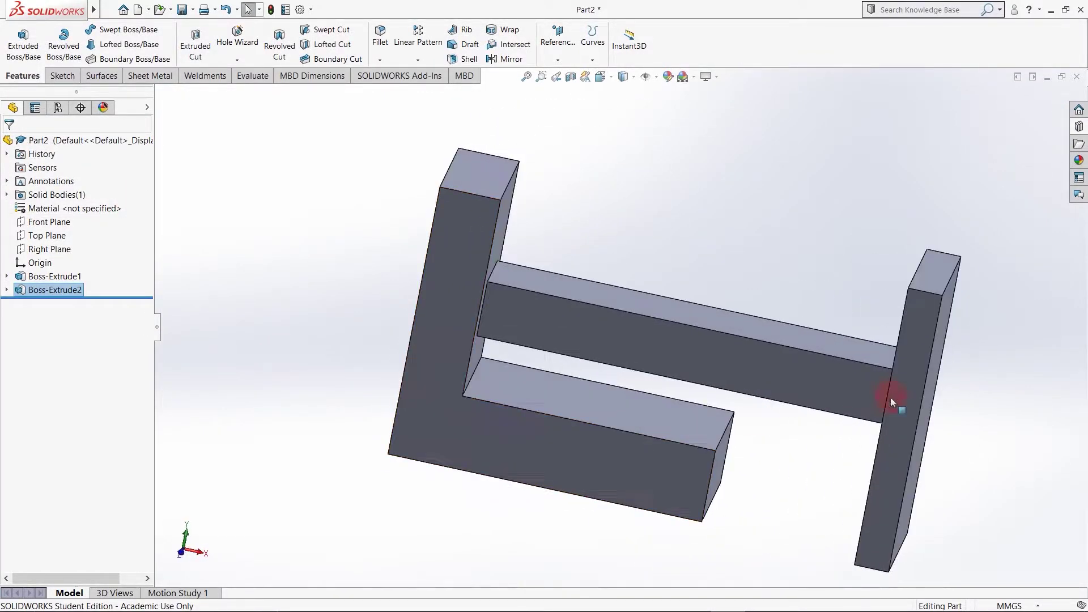
{"action": "middle_click_drag", "start_coordinate": [879, 454], "coordinate": [894, 452]}
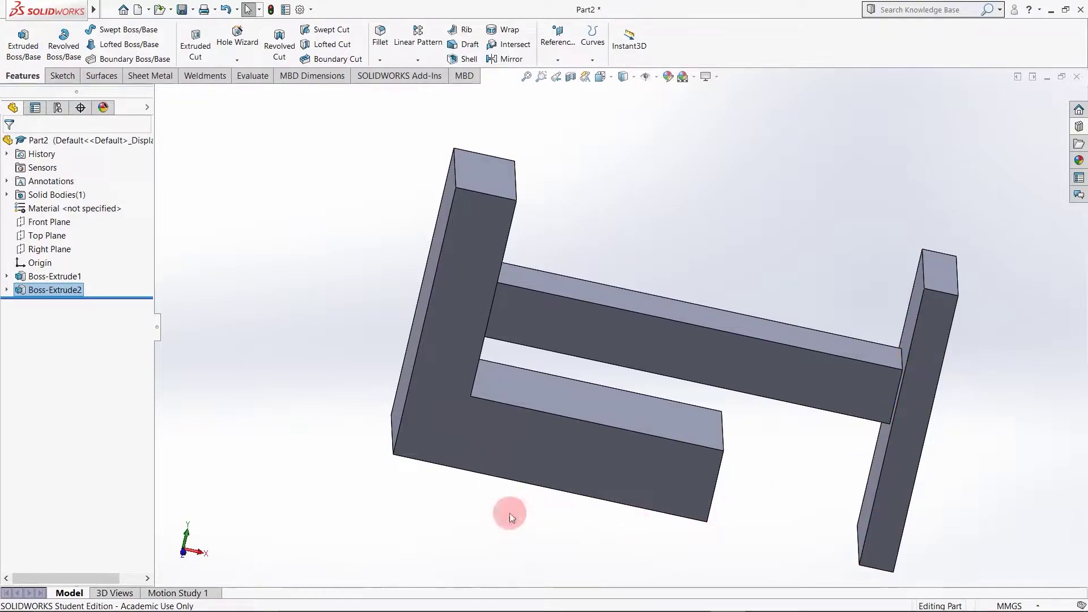
{"action": "key", "text": "ctrl+z"}
Start a boss extrusion of the rectangle and set its end condition to Up To Vertex.
{"action": "left_click", "coordinate": [22, 76]}
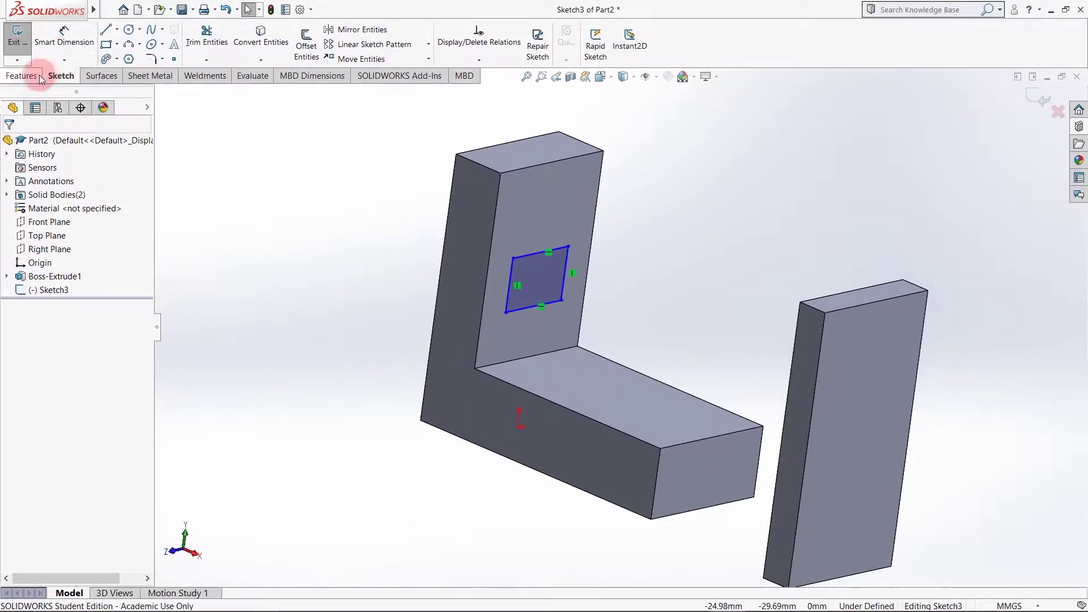
{"action": "left_click", "coordinate": [8, 38]}
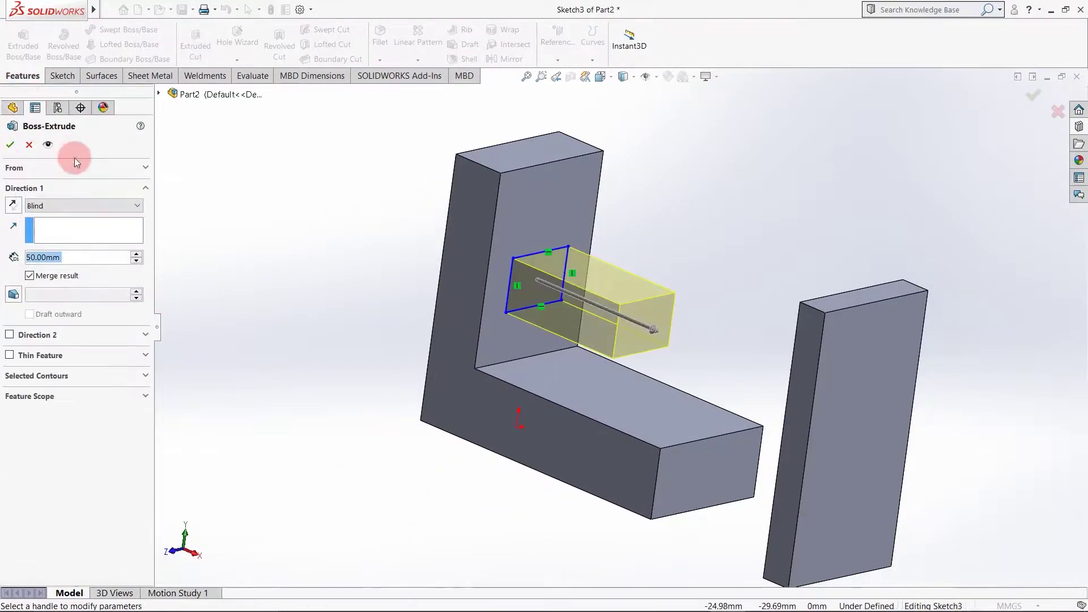
{"action": "left_click", "coordinate": [67, 208]}
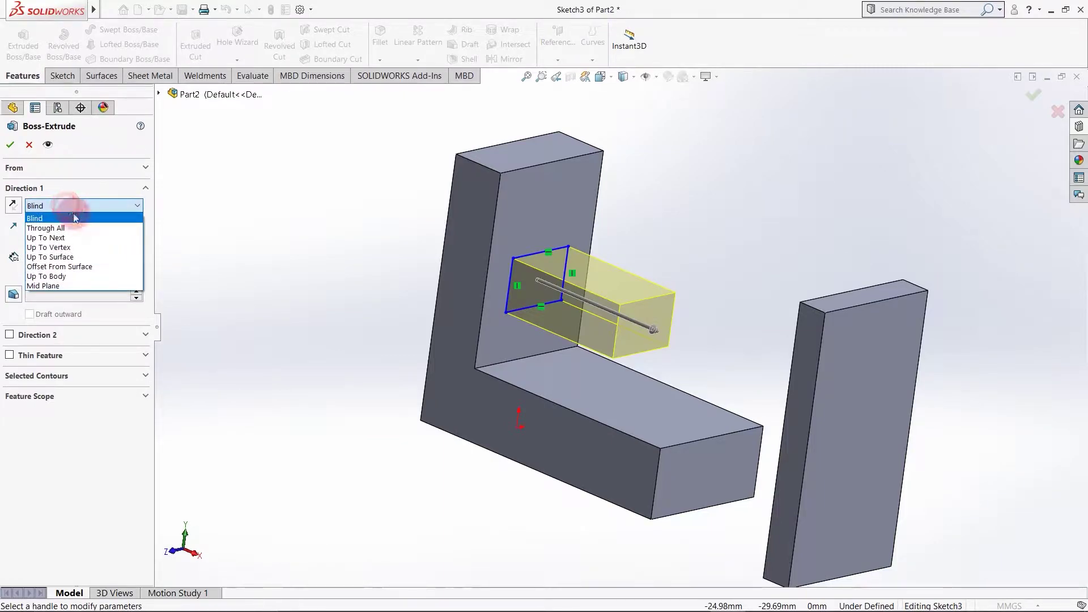
{"action": "left_click", "coordinate": [88, 248]}
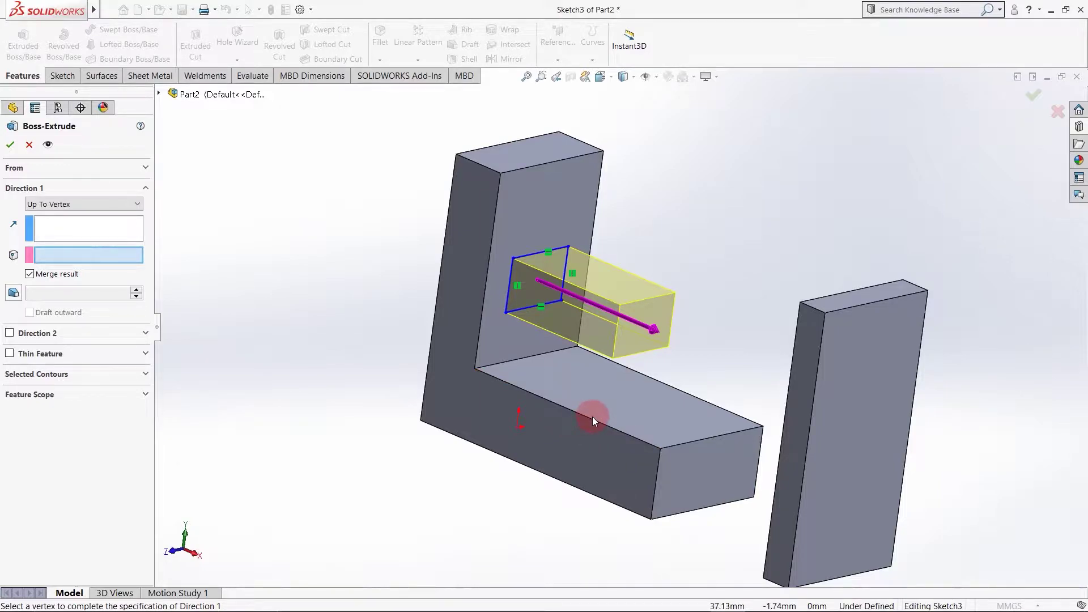
{"action": "scroll", "coordinate": [588, 412], "scroll_direction": "down", "scroll_amount": 5}
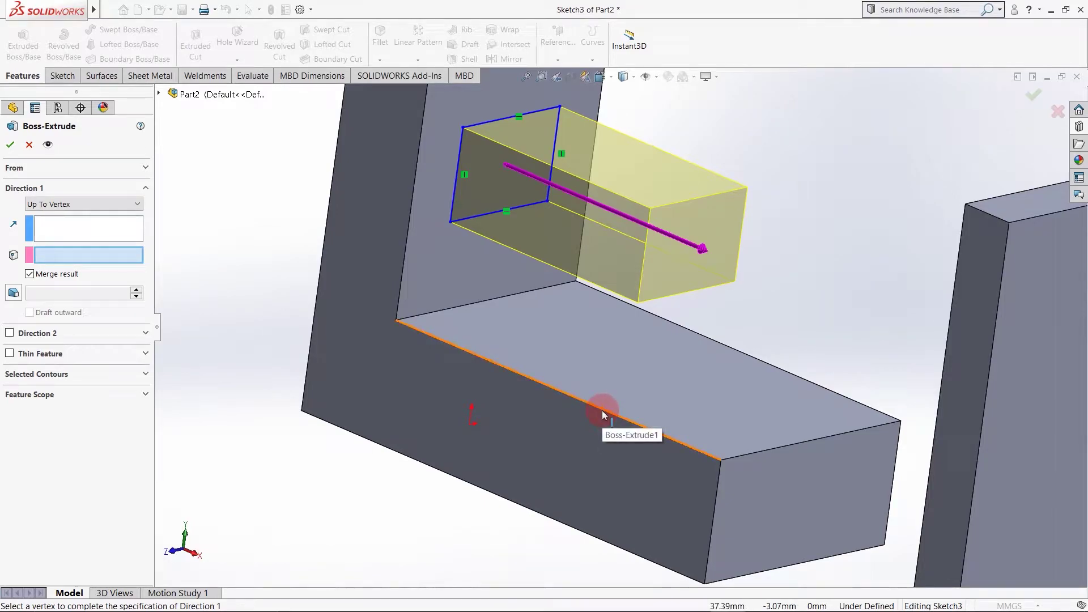
{"action": "left_click", "coordinate": [603, 413]}
{"action": "middle_click_drag", "start_coordinate": [603, 413], "coordinate": [635, 416]}
{"action": "key", "text": "ctrl+8"}
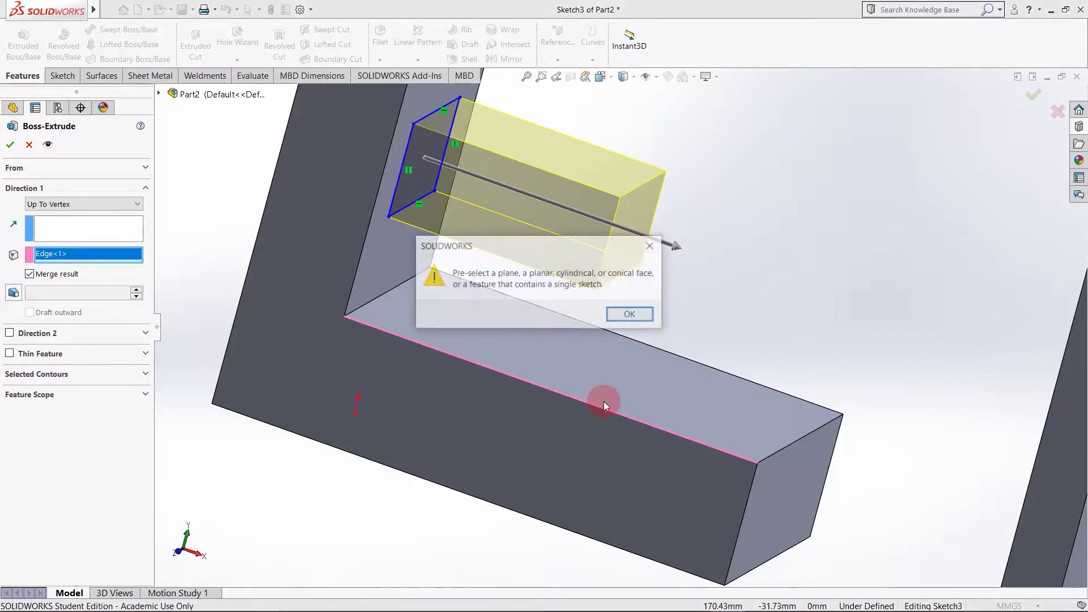
{"action": "left_click", "coordinate": [651, 245]}
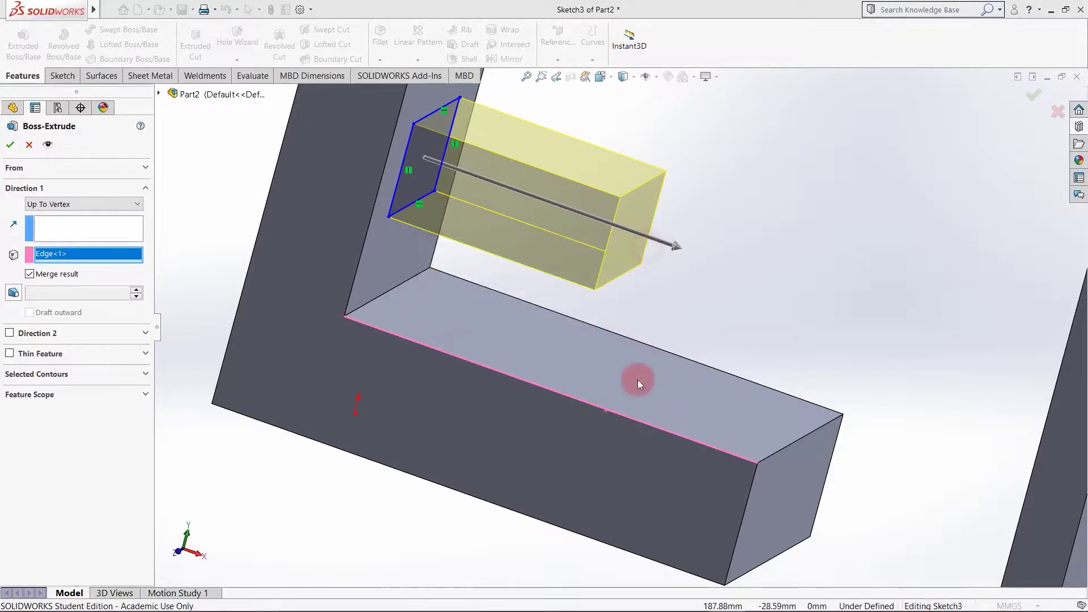
{"action": "key", "text": "space"}
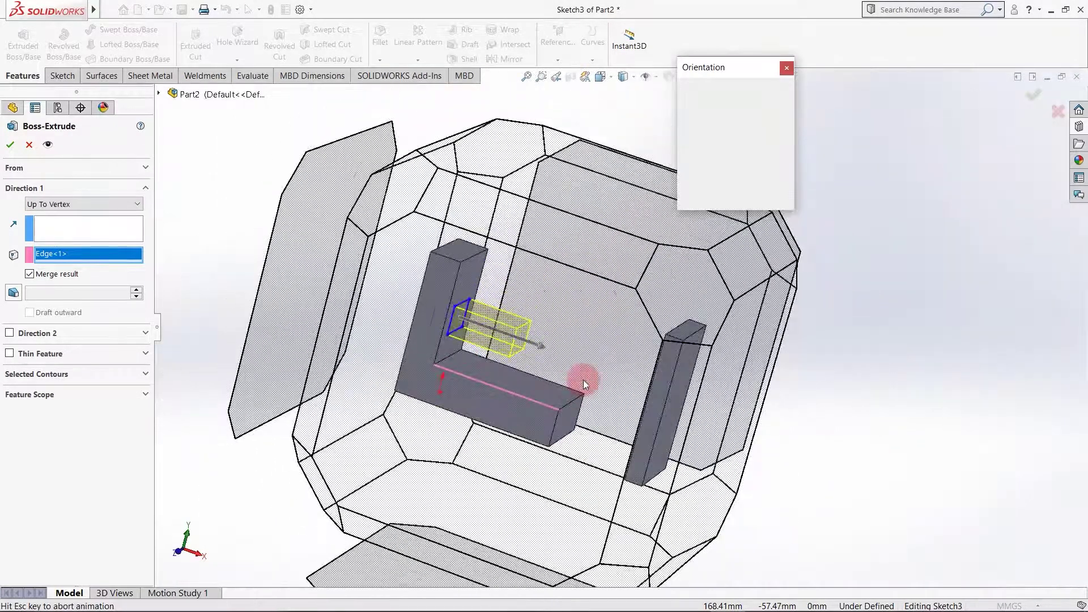
{"action": "left_click", "coordinate": [465, 407]}
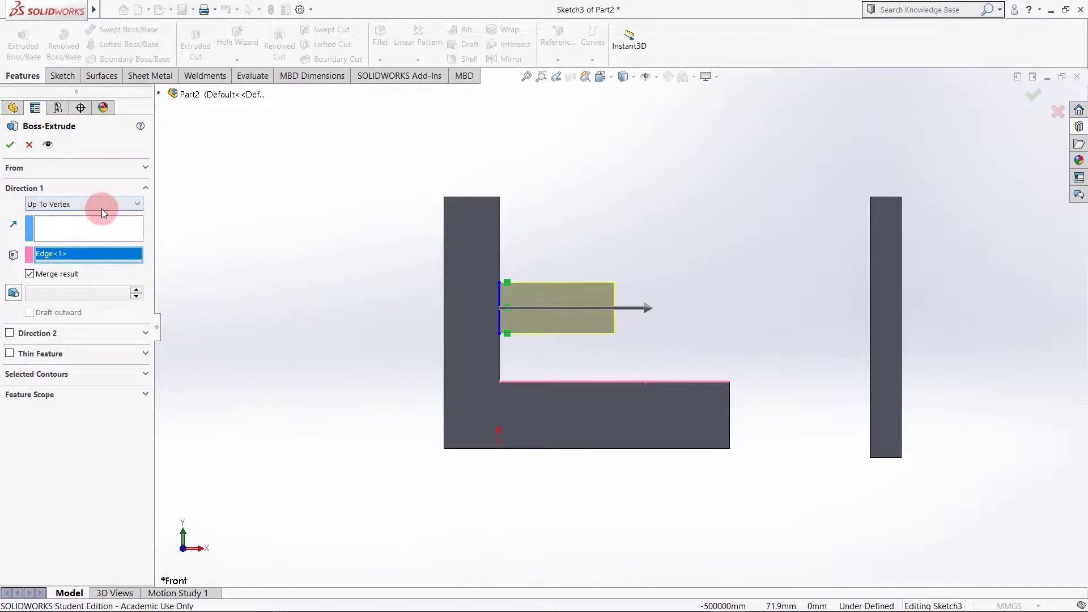
Try the lower leg's upper outer corner and the plate's lower outer corner as the extrusion's end vertex.
{"action": "left_click", "coordinate": [730, 381]}
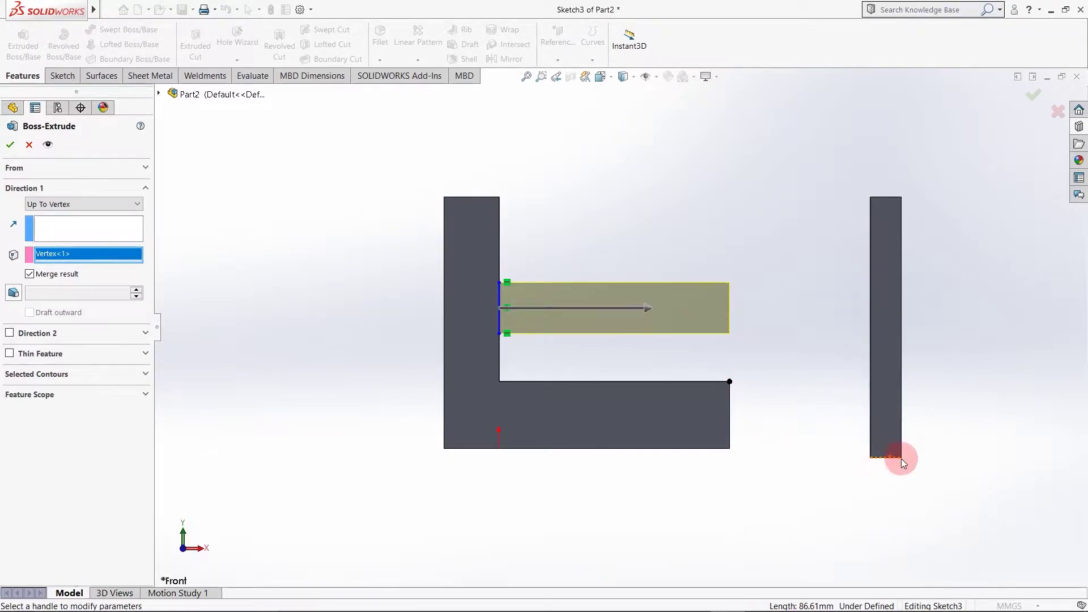
{"action": "scroll", "coordinate": [900, 457], "scroll_direction": "down", "scroll_amount": 2}
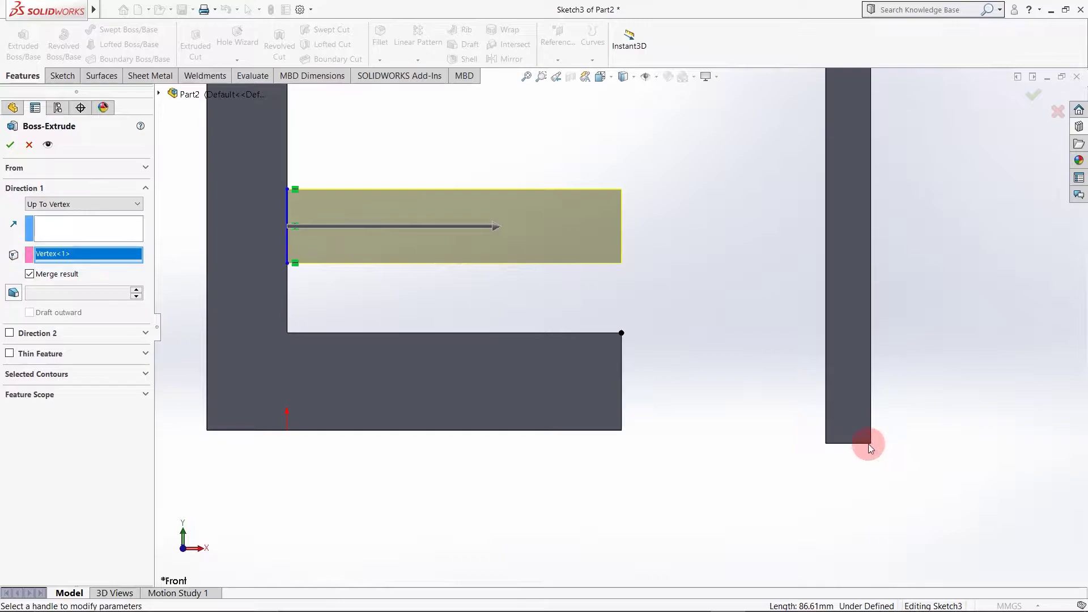
{"action": "left_click", "coordinate": [871, 444]}
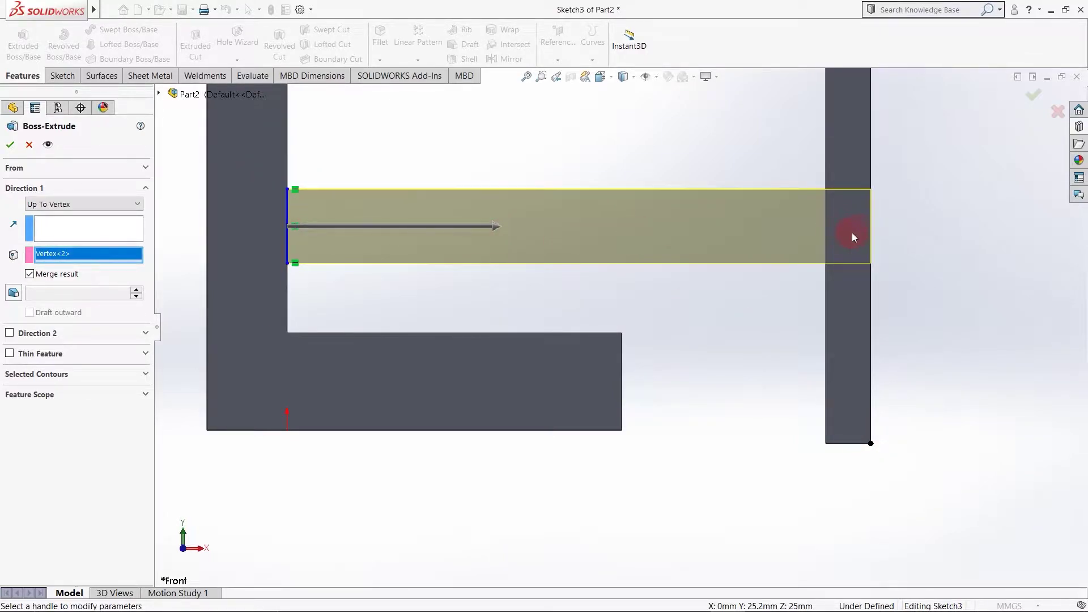
Set the extrusion's end condition to Up To Surface, ending at the plate's face that faces the L-shaped body.
{"action": "left_click", "coordinate": [118, 200]}
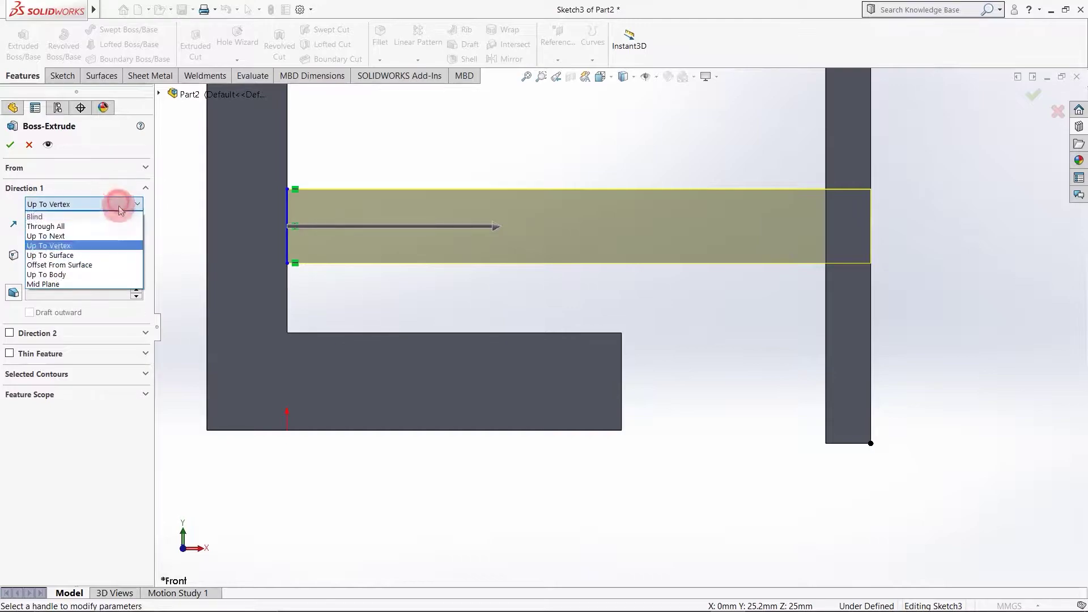
{"action": "left_click", "coordinate": [115, 255]}
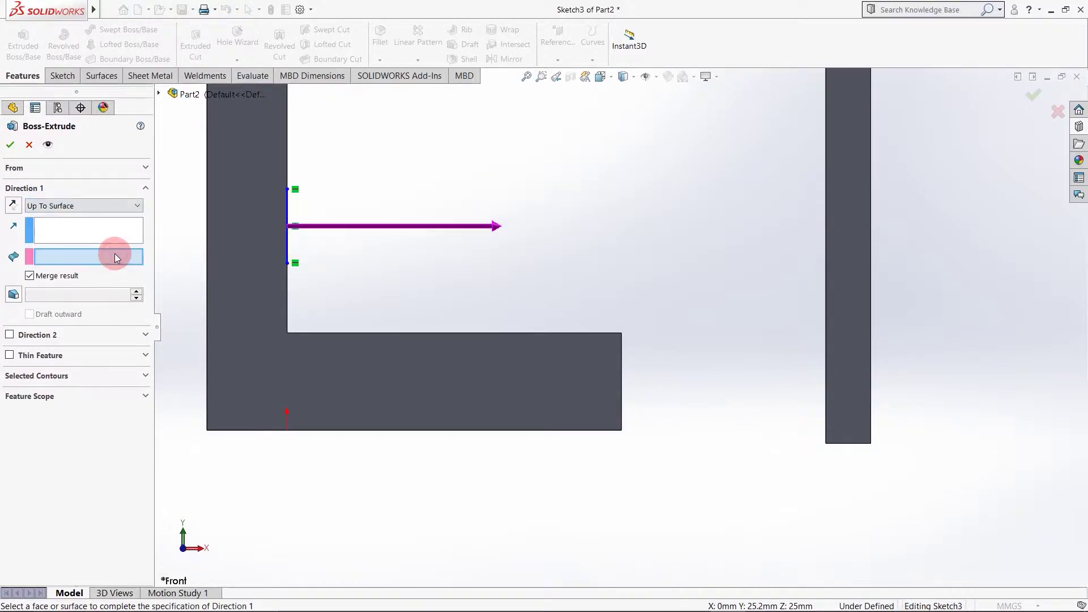
{"action": "middle_click_drag", "start_coordinate": [427, 311], "coordinate": [412, 379]}
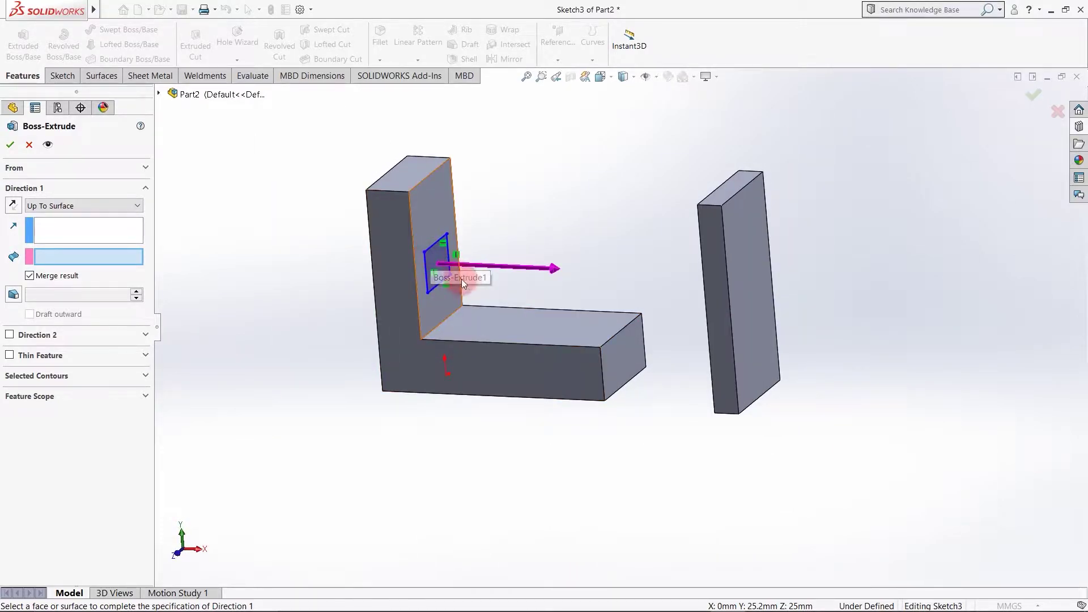
{"action": "middle_click_drag", "start_coordinate": [505, 337], "coordinate": [655, 314]}
{"action": "left_click", "coordinate": [718, 263]}
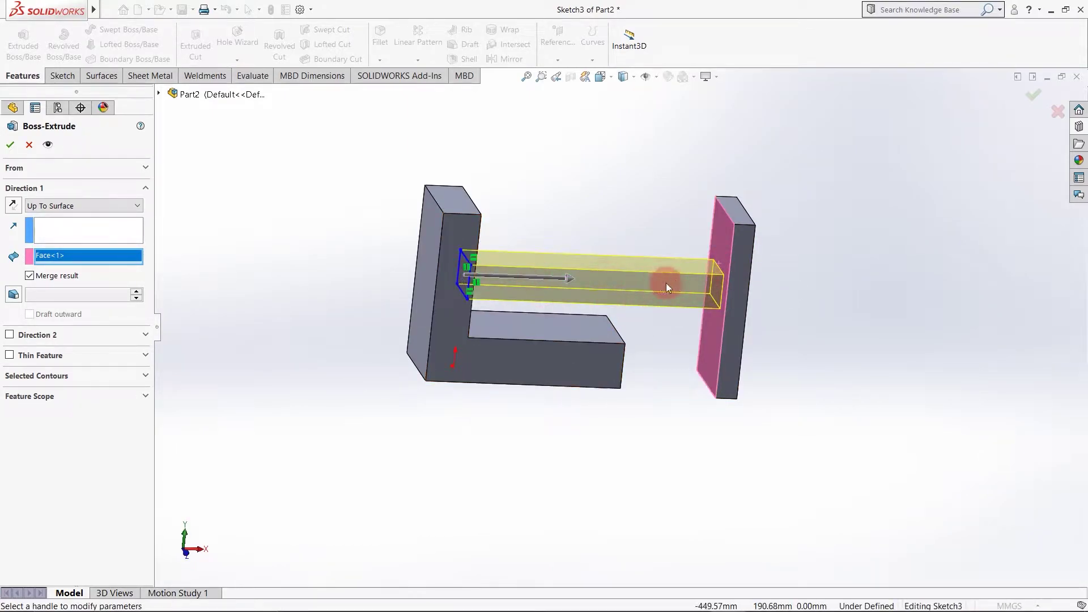
{"action": "mouse_move", "coordinate": [668, 282]}
{"action": "middle_mouse_down"}
{"action": "mouse_move", "coordinate": [634, 277]}
{"action": "mouse_move", "coordinate": [663, 286]}
{"action": "middle_mouse_up"}
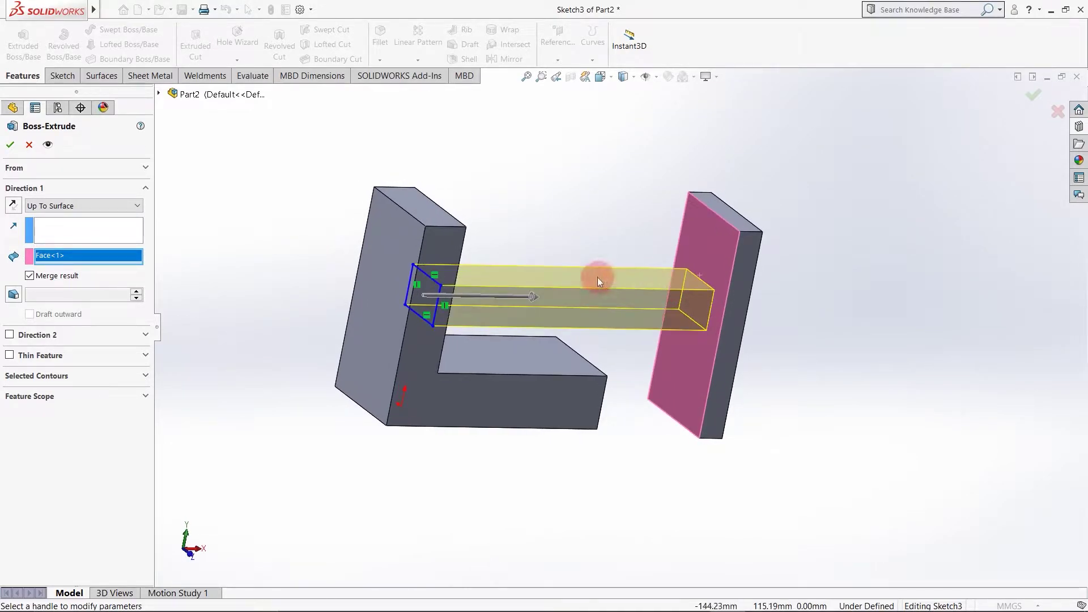
Try the lower leg's end face and the plate's outer face as the extrusion's end surface.
{"action": "middle_click_drag", "start_coordinate": [515, 296], "coordinate": [452, 304]}
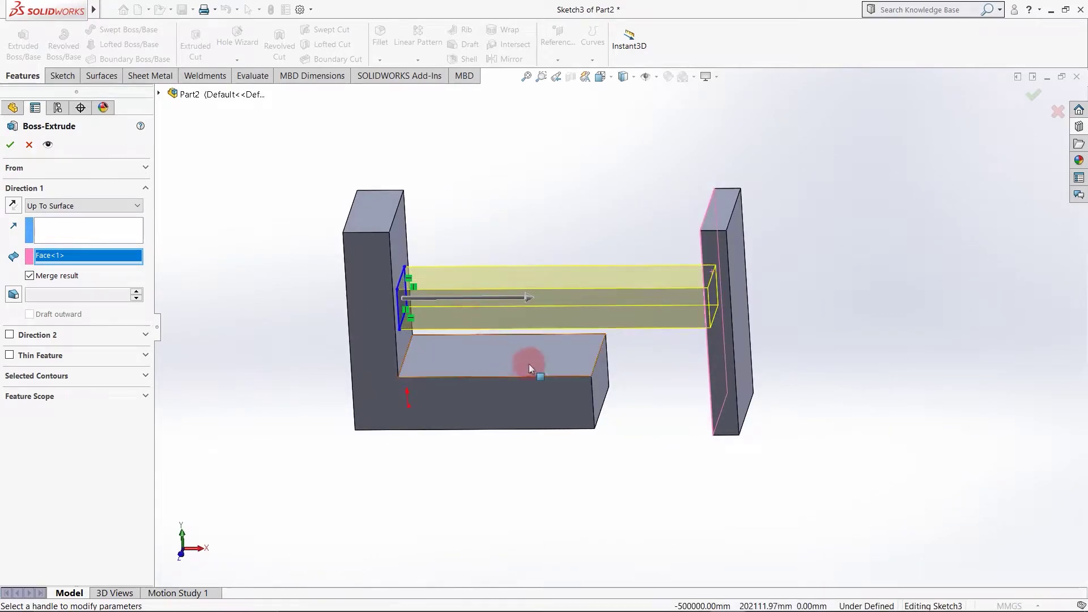
{"action": "left_click", "coordinate": [595, 375]}
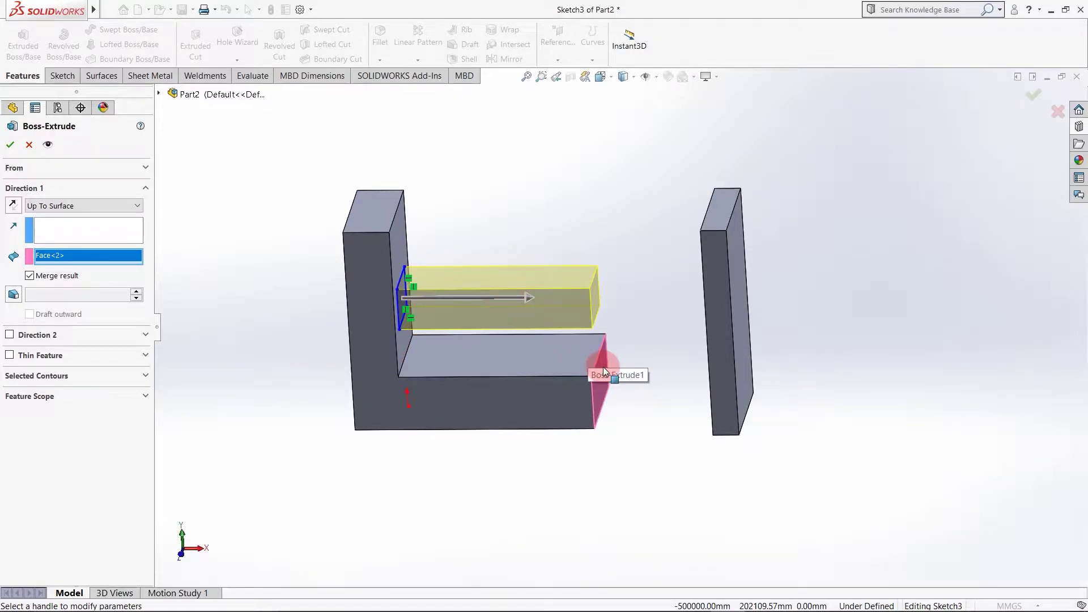
{"action": "middle_click_drag", "start_coordinate": [603, 372], "coordinate": [588, 373]}
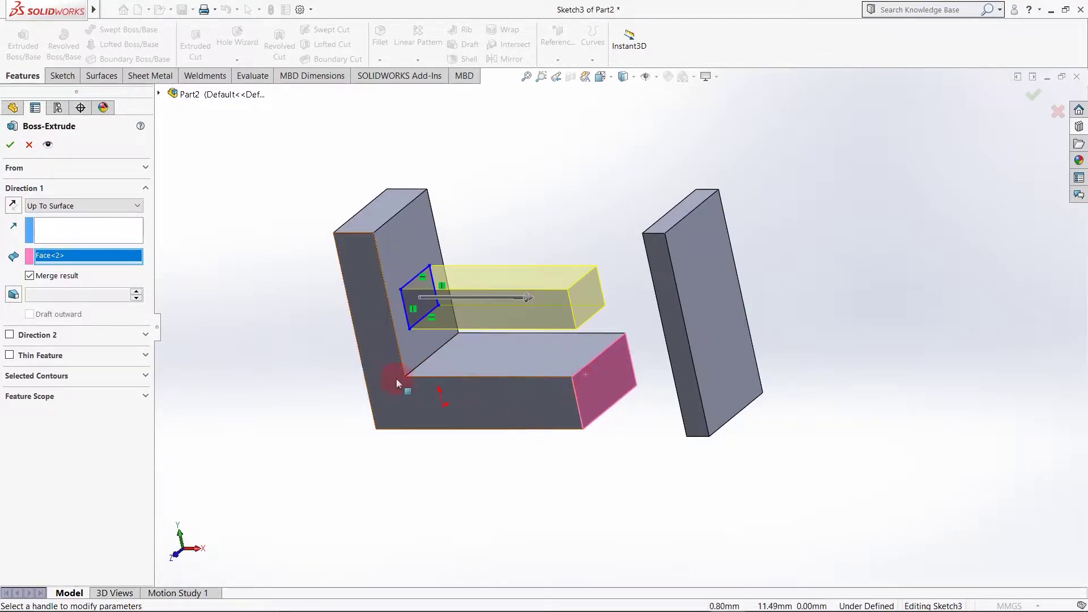
{"action": "left_click", "coordinate": [724, 274]}
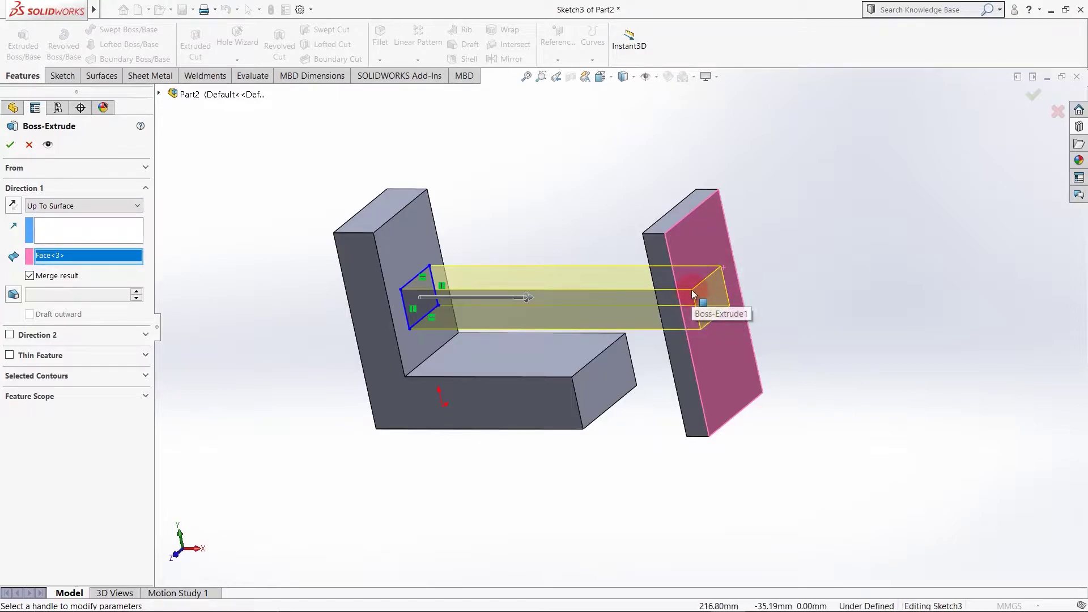
Try to end the extrusion at the plate's top face, and remove that face from the end surface selection.
{"action": "left_click", "coordinate": [672, 221]}
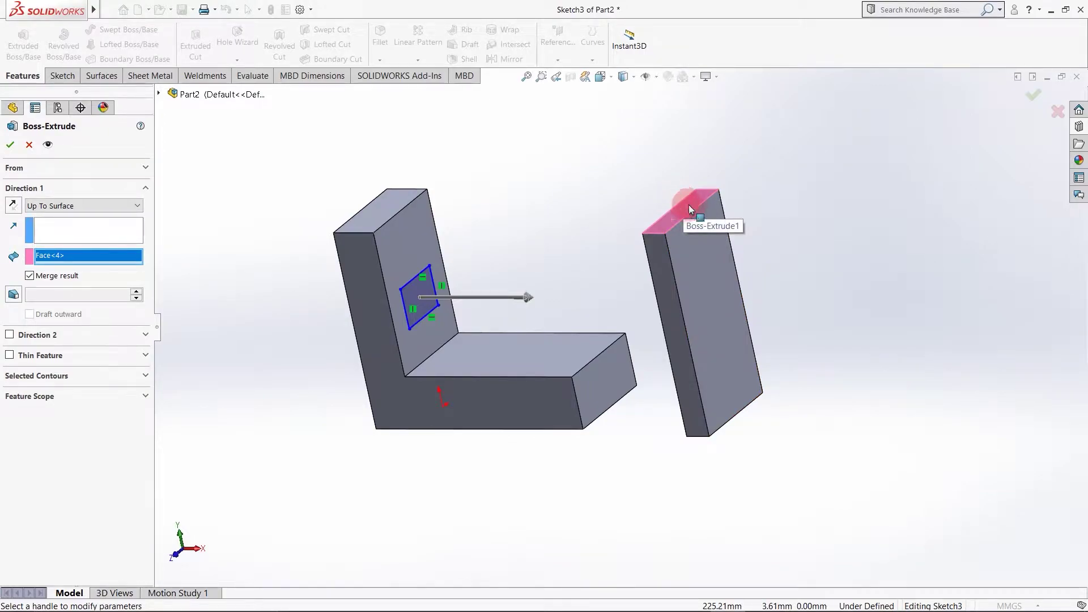
{"action": "left_click", "coordinate": [11, 145]}
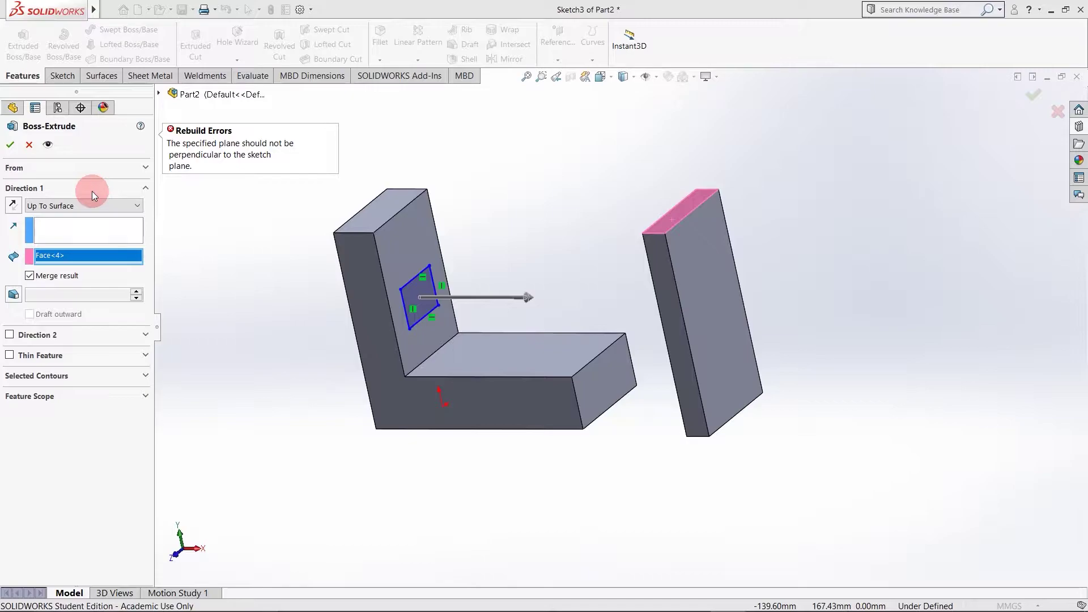
{"action": "right_click", "coordinate": [92, 259]}
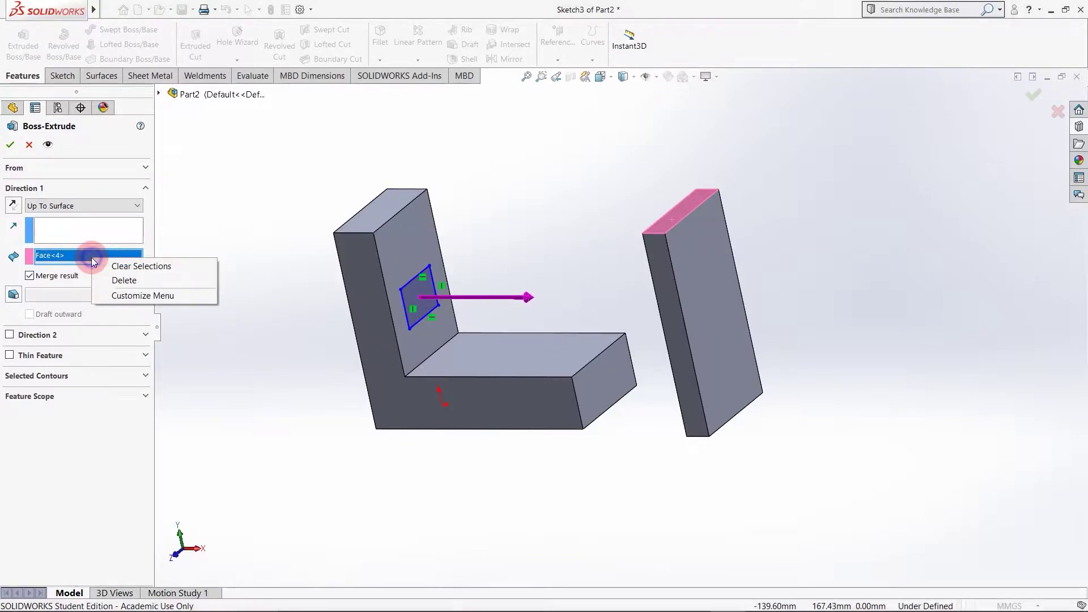
{"action": "left_click", "coordinate": [120, 280]}
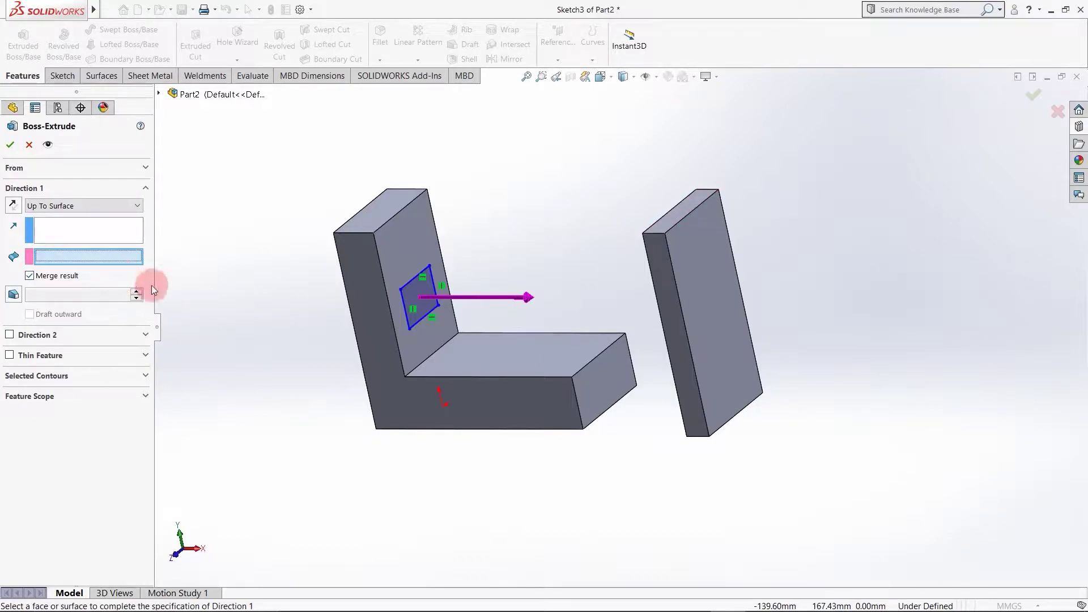
Try the upright leg's outer back face as the extrusion's end surface.
{"action": "middle_click_drag", "start_coordinate": [360, 326], "coordinate": [429, 309]}
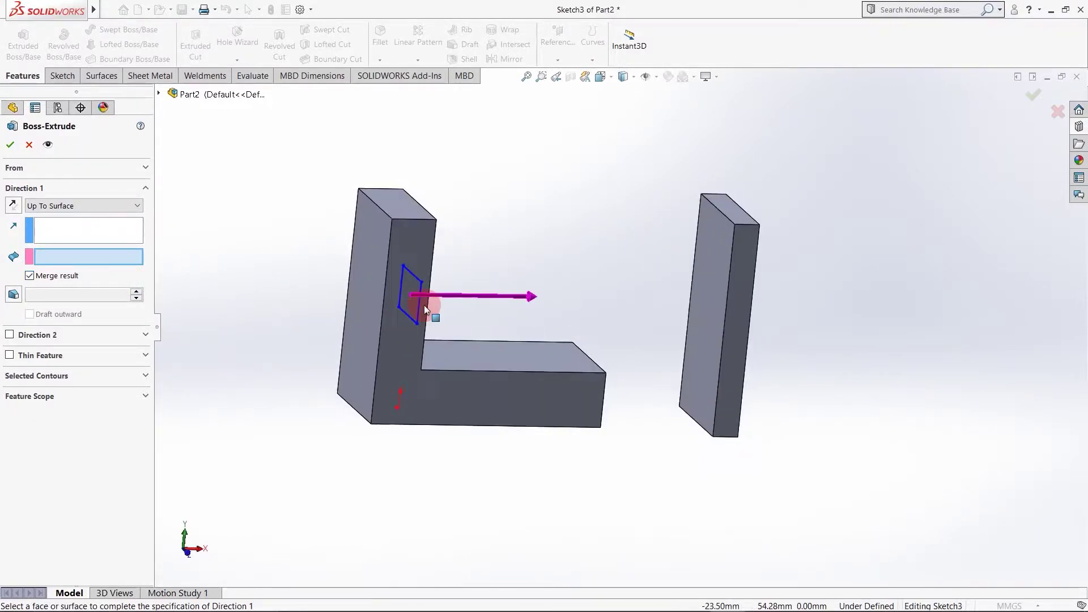
{"action": "left_click", "coordinate": [376, 280]}
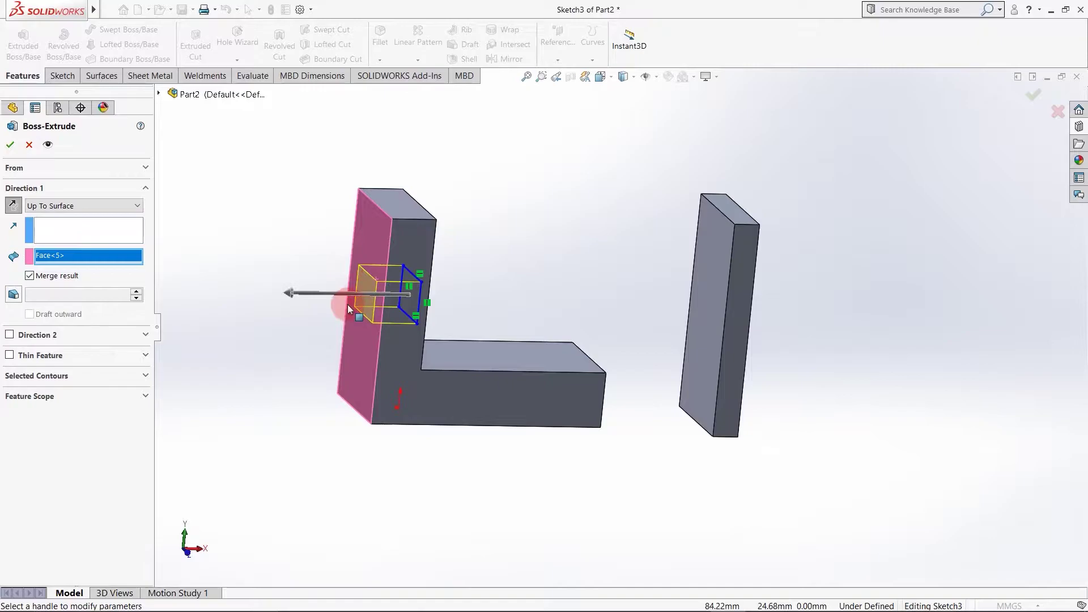
{"action": "left_click", "coordinate": [310, 295]}
Extrude the rectangle with the Up To Surface end condition, ending at the lower leg's end face, with Merge result on.
{"action": "middle_click_drag", "start_coordinate": [382, 293], "coordinate": [614, 383]}
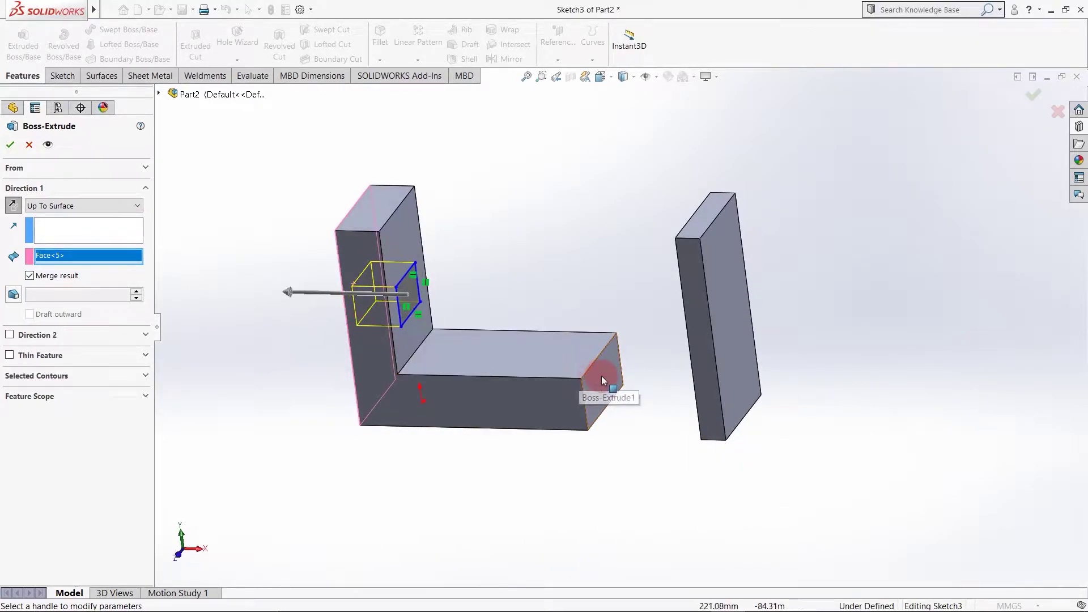
{"action": "left_click", "coordinate": [600, 376]}
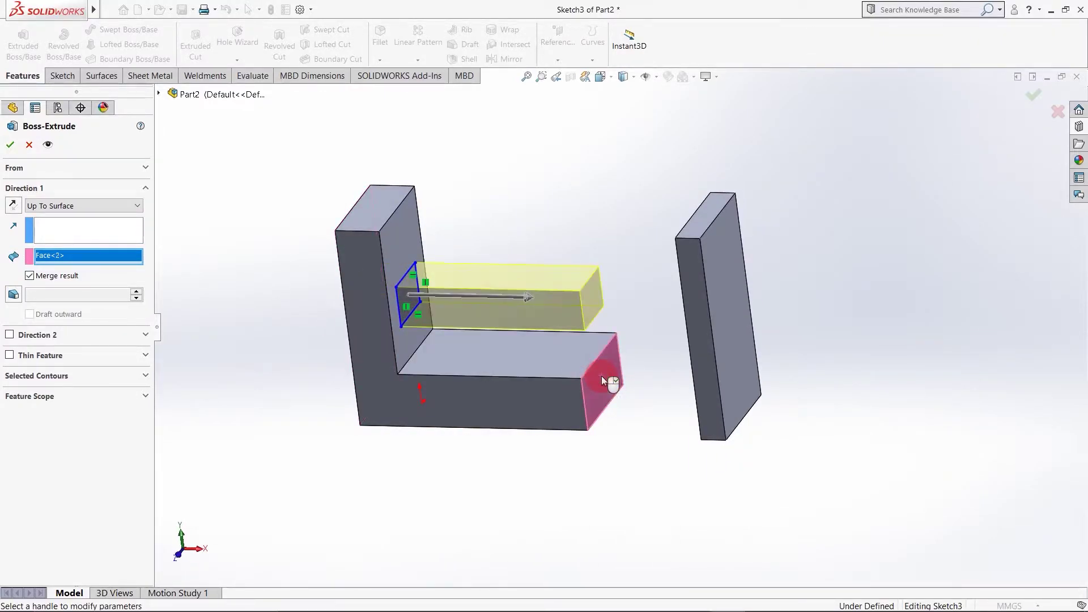
{"action": "left_click", "coordinate": [12, 145]}
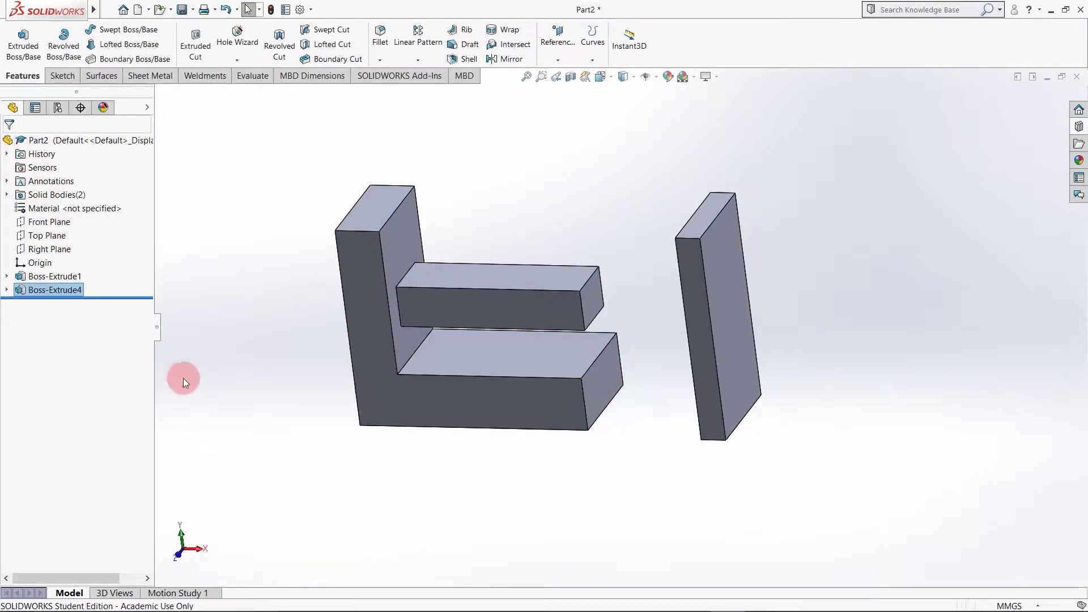
Compare the ends of the extruded bar and the lower leg in the front and isometric views.
{"action": "key", "text": "ctrl+4"}
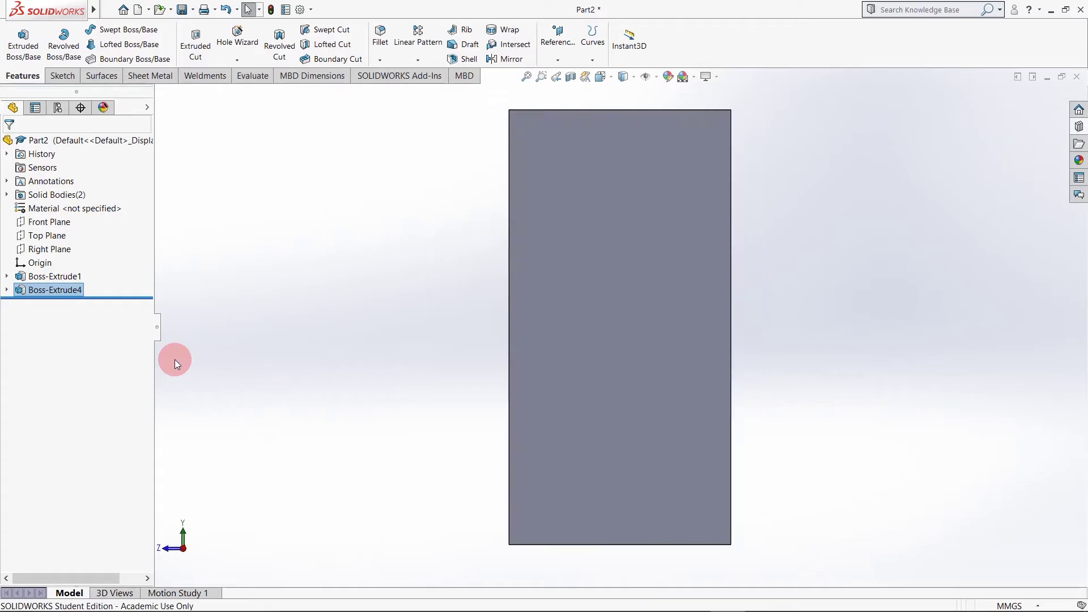
{"action": "middle_click_drag", "start_coordinate": [236, 366], "coordinate": [364, 378]}
{"action": "key", "text": "space"}
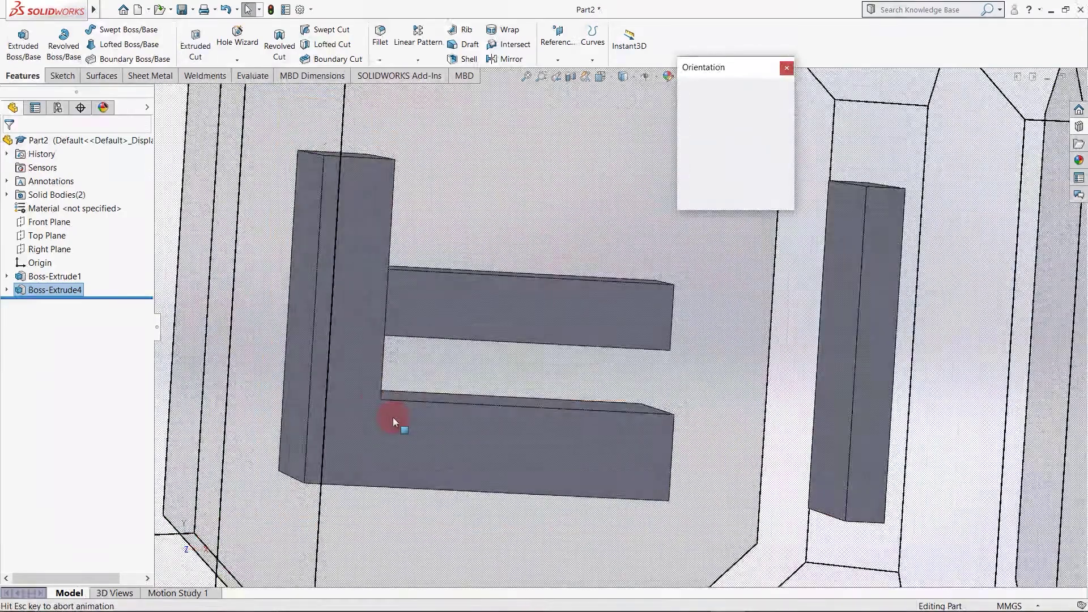
{"action": "left_click", "coordinate": [433, 406]}
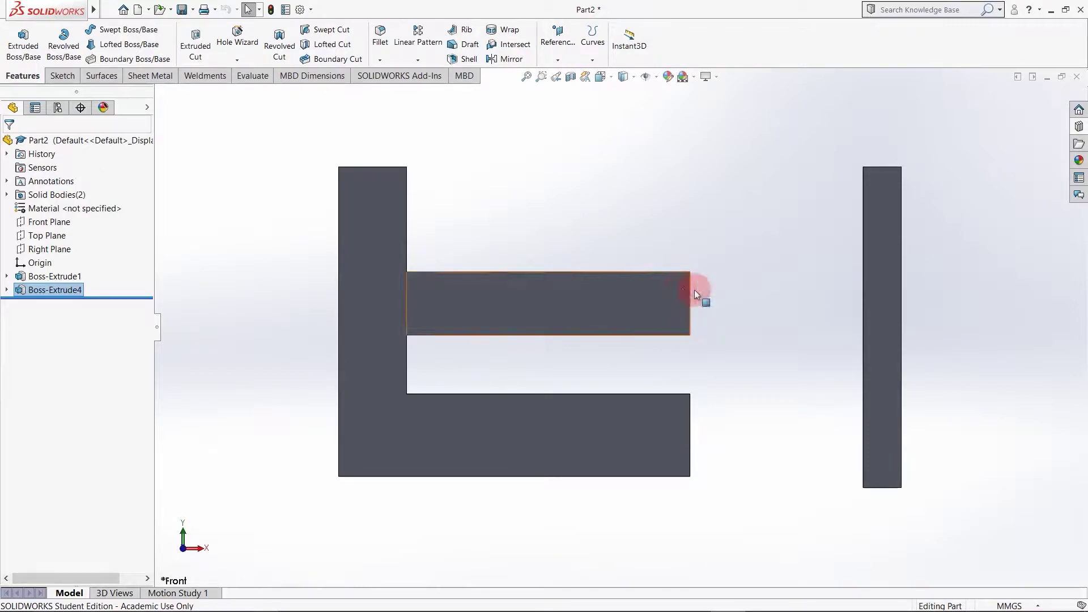
{"action": "middle_click_drag", "start_coordinate": [596, 368], "coordinate": [559, 408]}
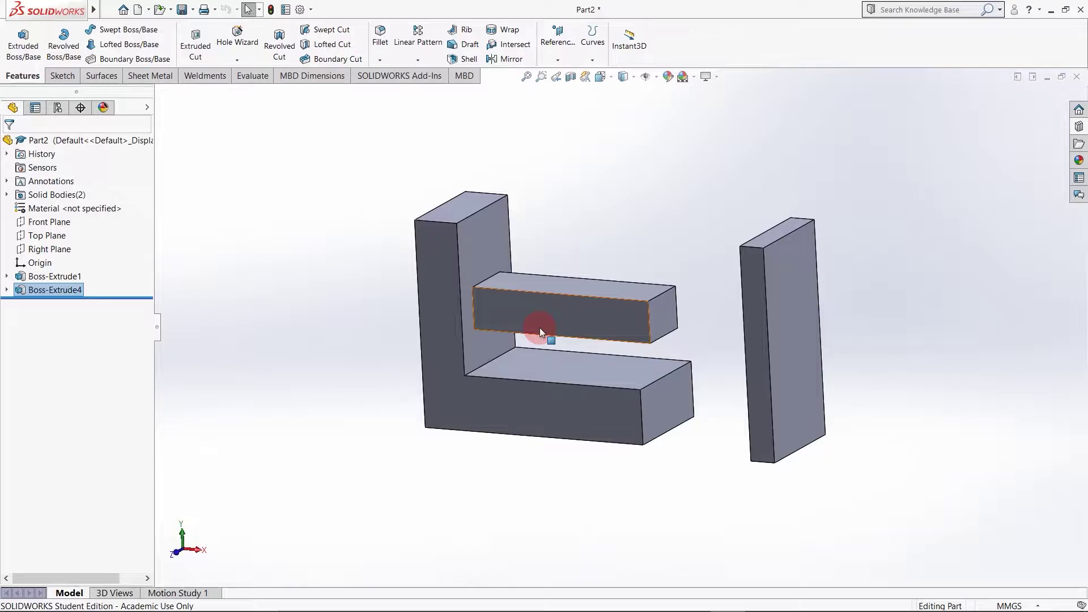
{"action": "key", "text": "space"}
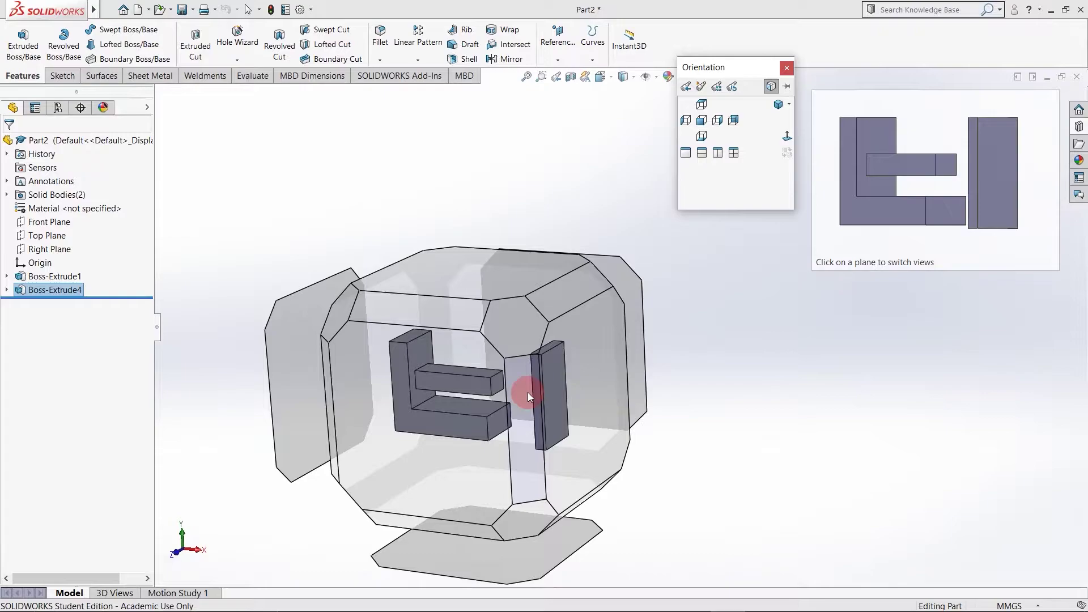
{"action": "left_click", "coordinate": [508, 343]}
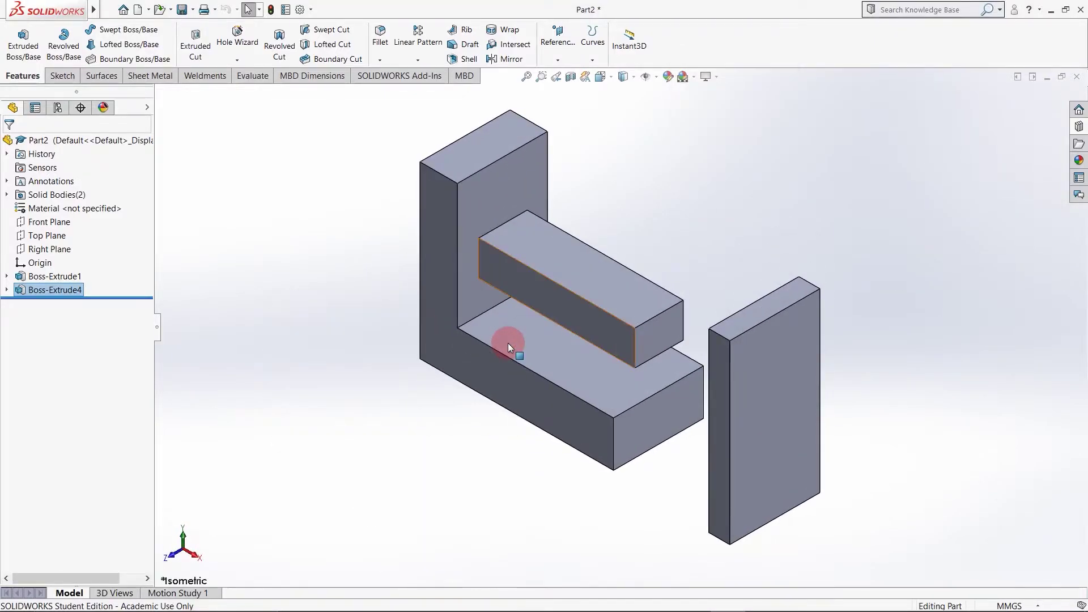
{"action": "key", "text": "space"}
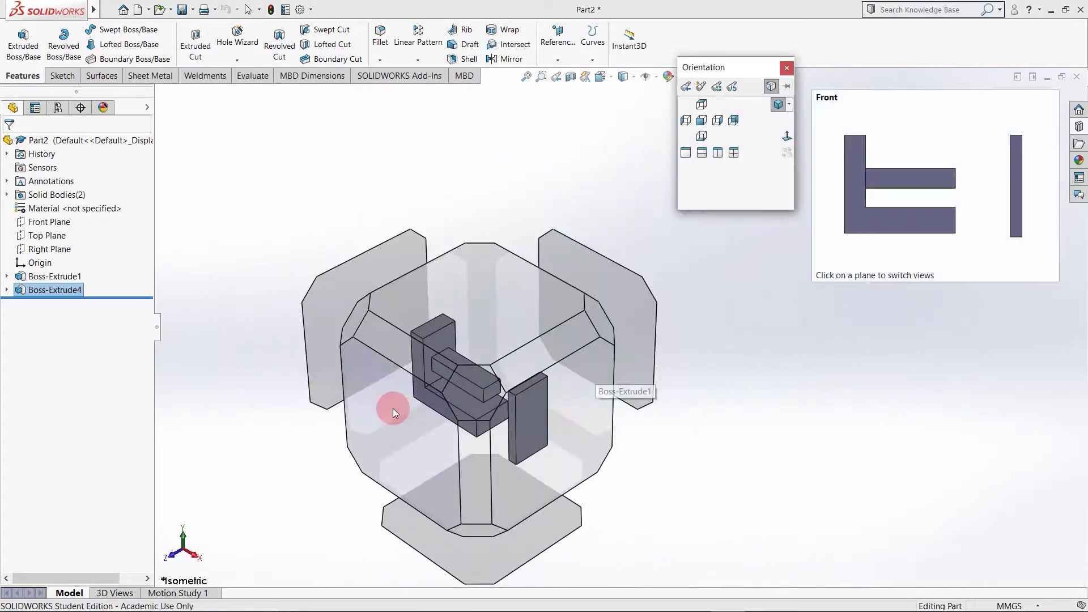
{"action": "left_click", "coordinate": [393, 408]}
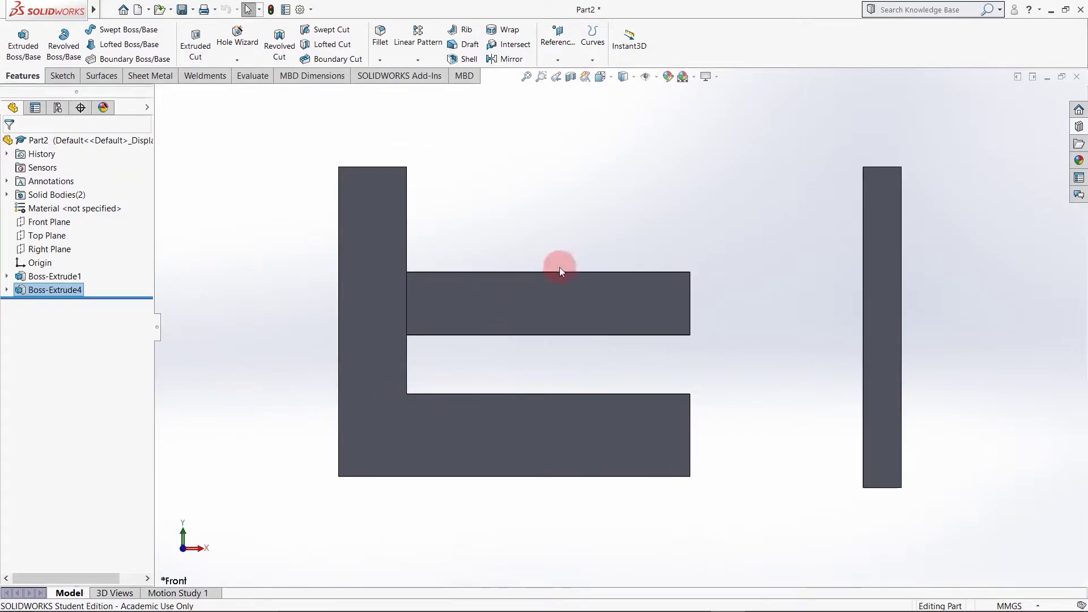
Examine the extruded bar and both bodies from the bottom, side and oblique front views, returning to the isometric view.
{"action": "key", "text": "space"}
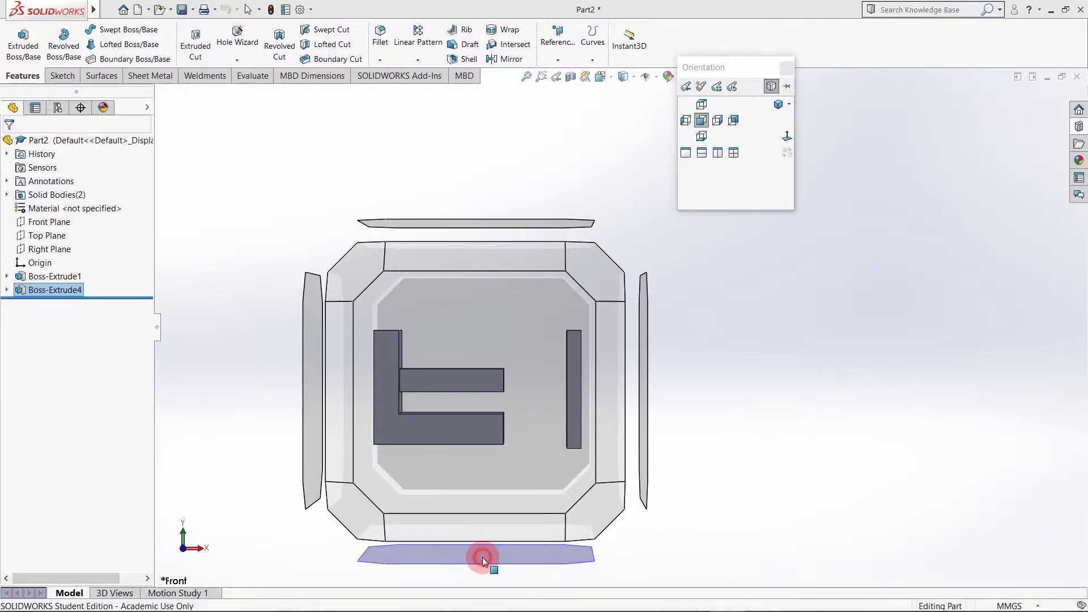
{"action": "left_click", "coordinate": [481, 557]}
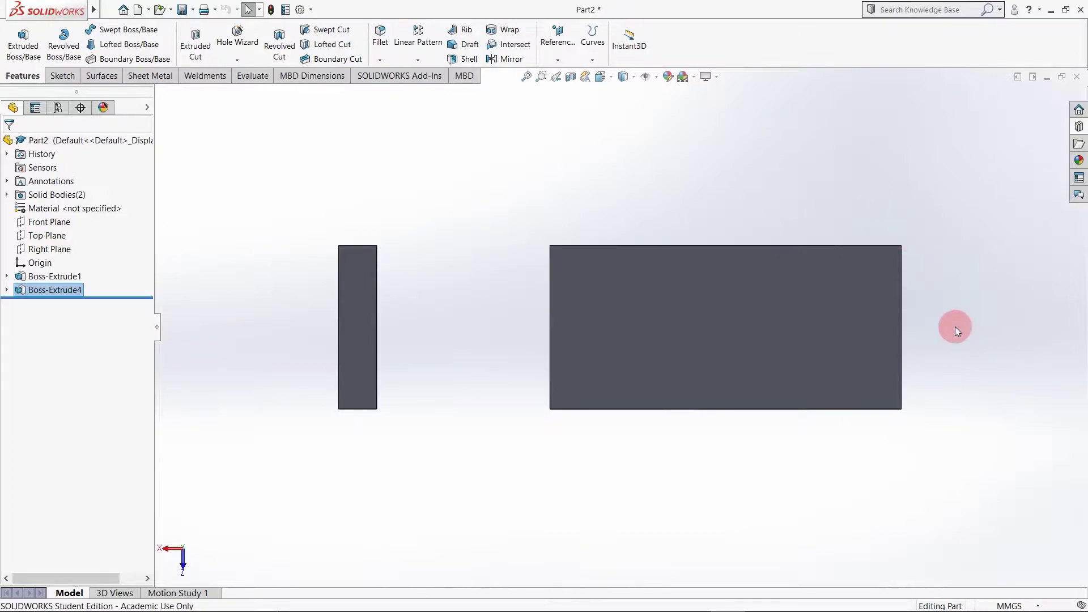
{"action": "left_click", "coordinate": [544, 260]}
{"action": "key", "text": "space"}
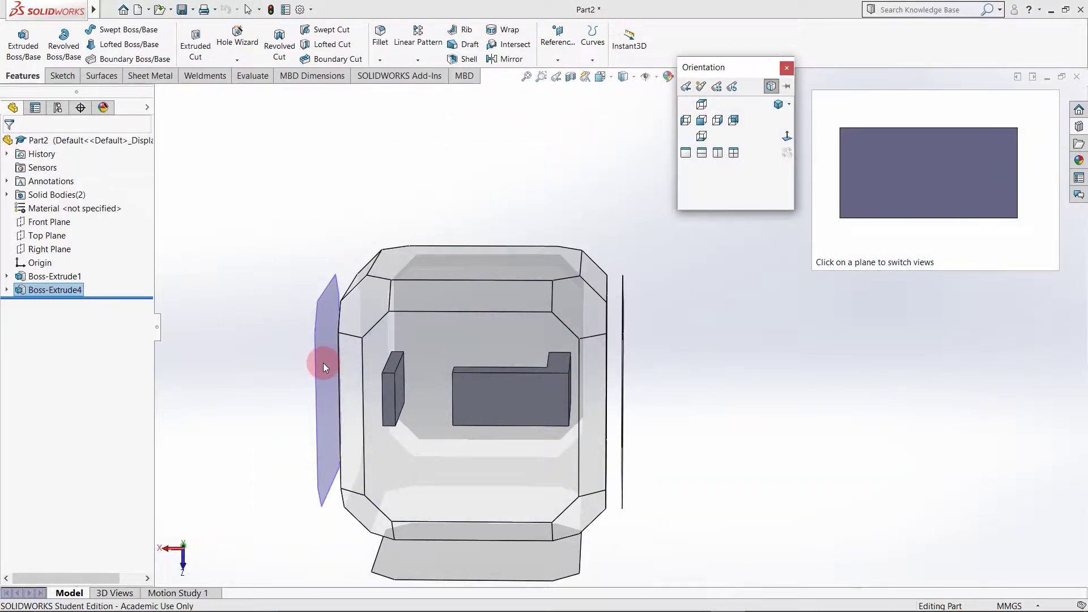
{"action": "left_click", "coordinate": [323, 366]}
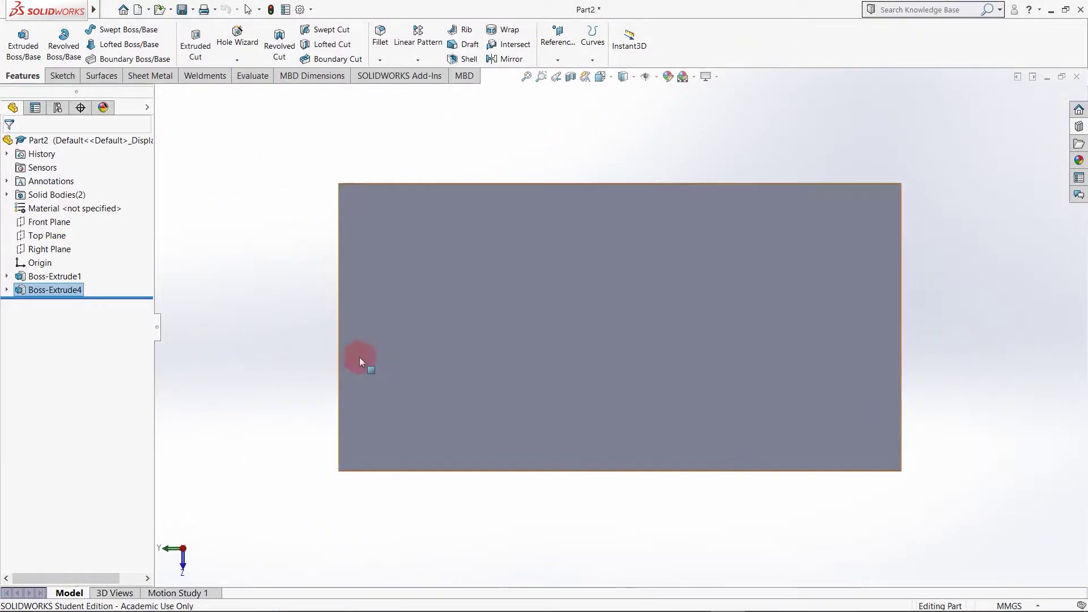
{"action": "middle_click_drag", "start_coordinate": [433, 351], "coordinate": [490, 224]}
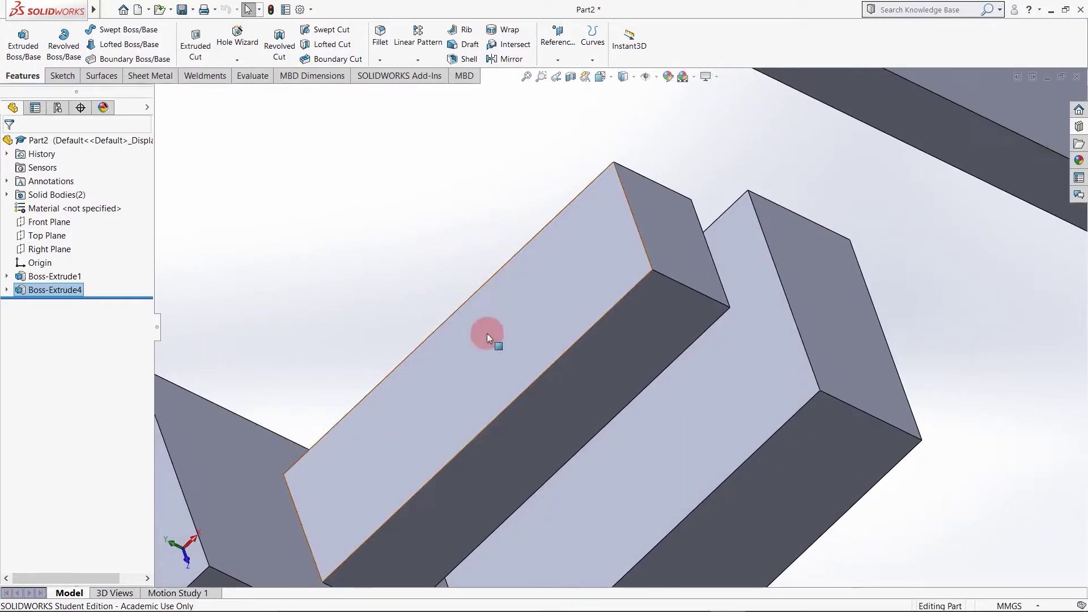
{"action": "scroll", "coordinate": [487, 335], "scroll_direction": "up", "scroll_amount": 5}
{"action": "key", "text": "space"}
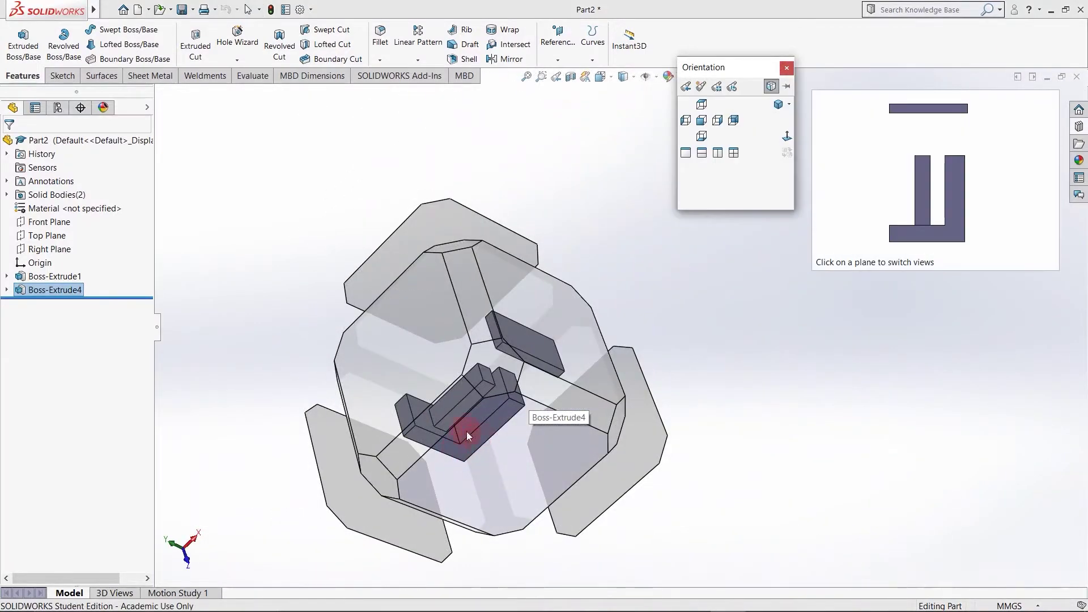
{"action": "left_click", "coordinate": [448, 416]}
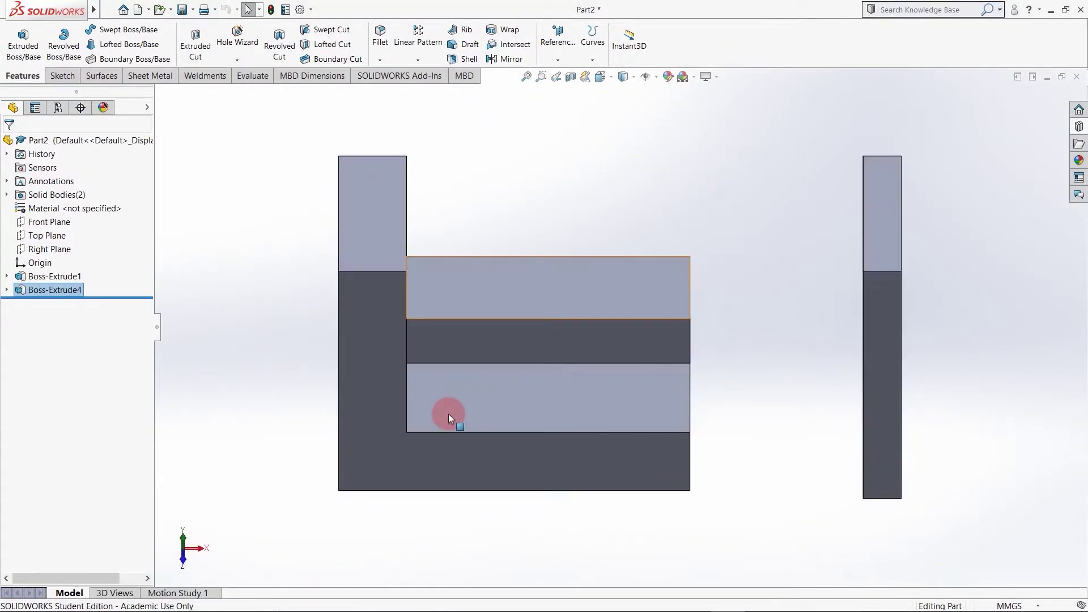
{"action": "key", "text": "space"}
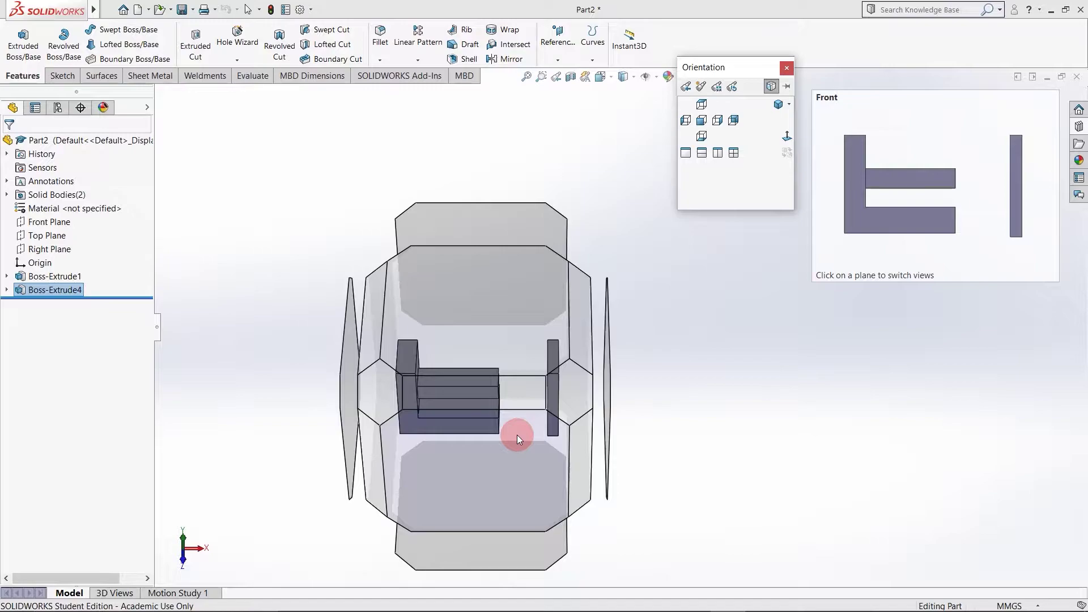
{"action": "left_click", "coordinate": [568, 376]}
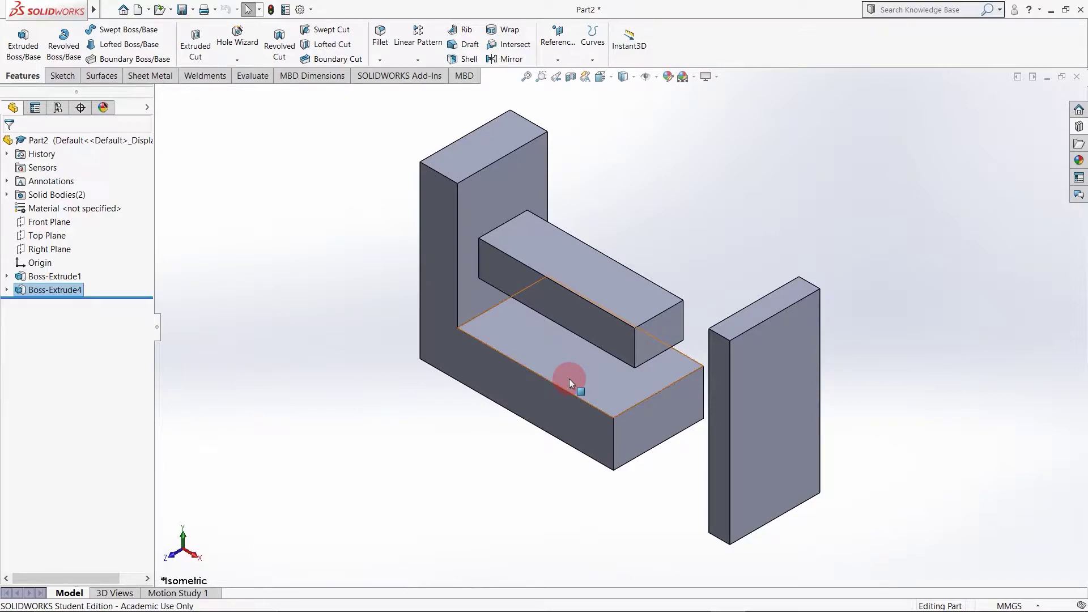
Delete the bar's extrusion feature while keeping its absorbed sketch.
{"action": "middle_click_drag", "start_coordinate": [463, 369], "coordinate": [403, 369]}
{"action": "scroll", "coordinate": [403, 371], "scroll_direction": "up", "scroll_amount": 3}
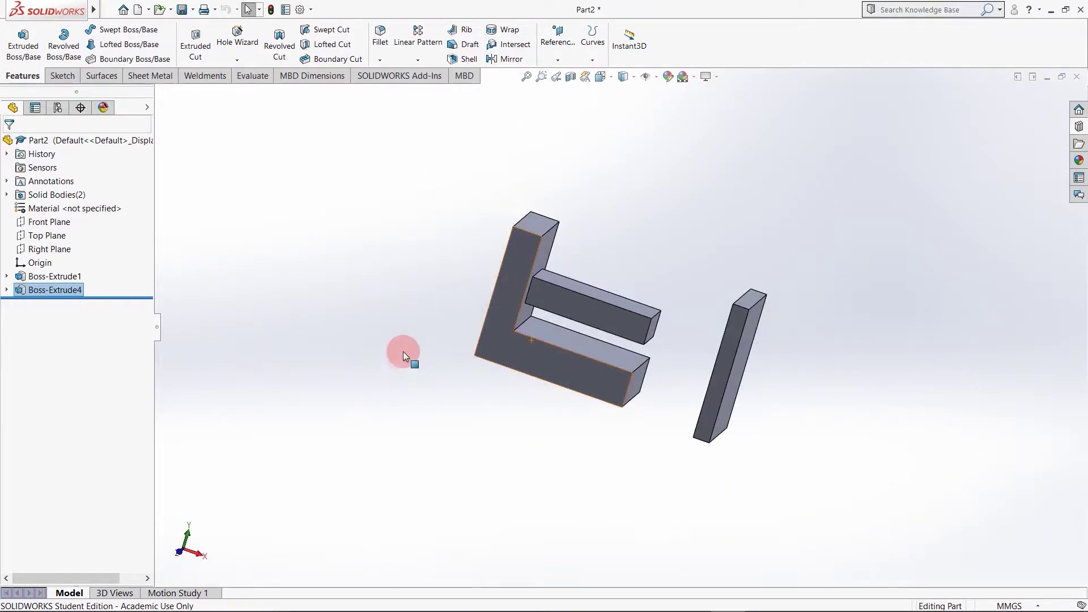
{"action": "left_click", "coordinate": [415, 326]}
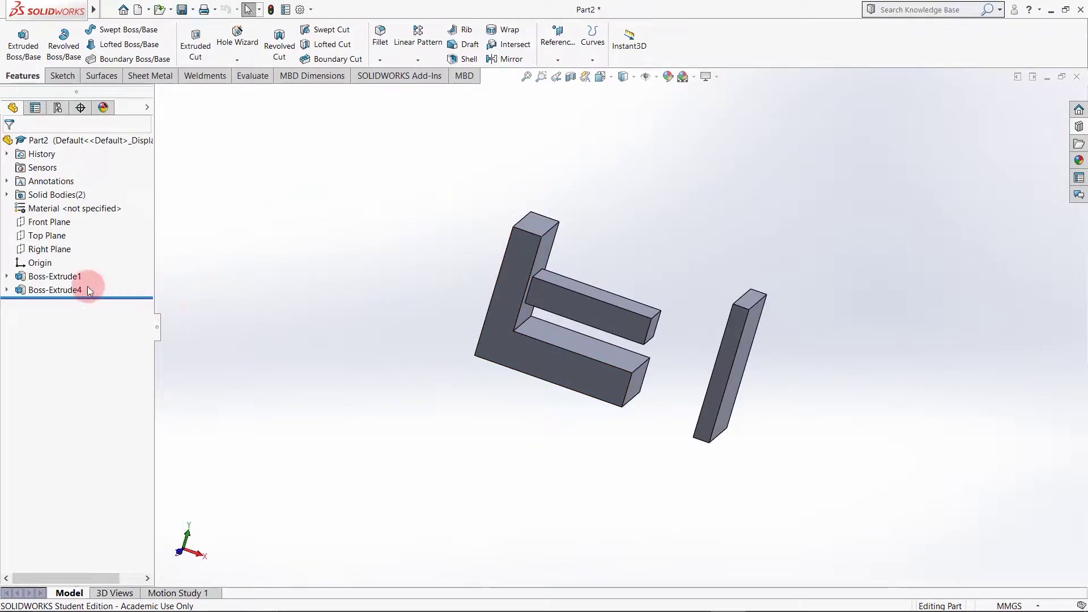
{"action": "right_click", "coordinate": [68, 289]}
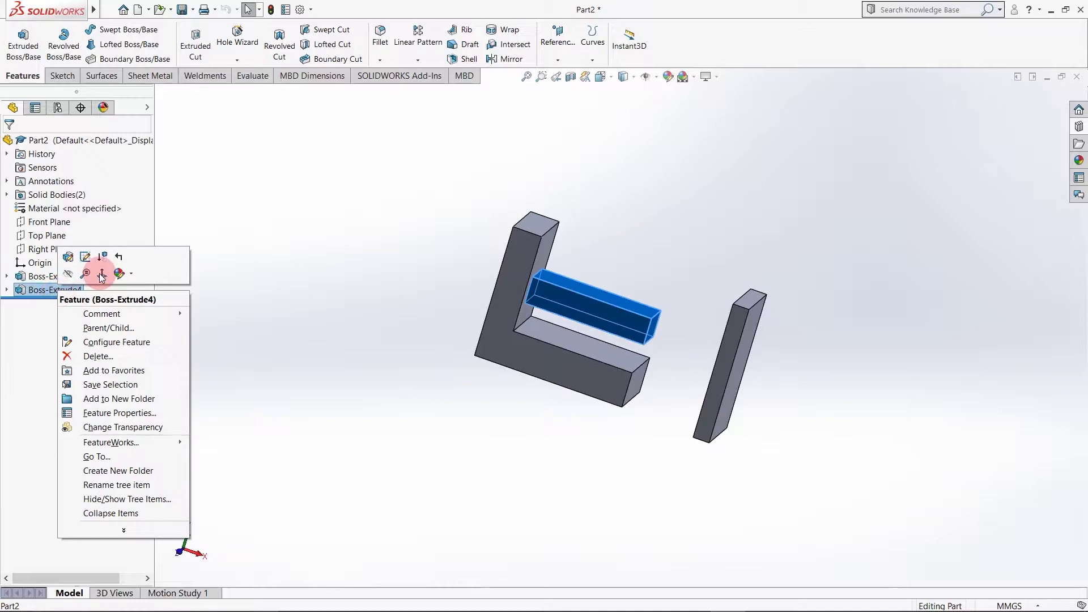
{"action": "left_click", "coordinate": [89, 356]}
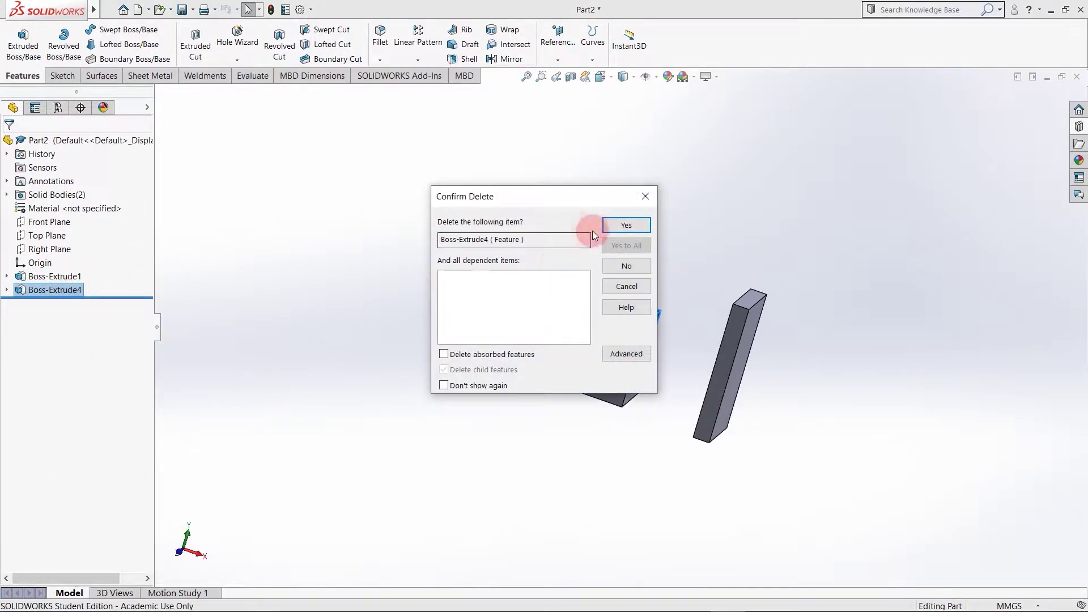
{"action": "left_click", "coordinate": [615, 227]}
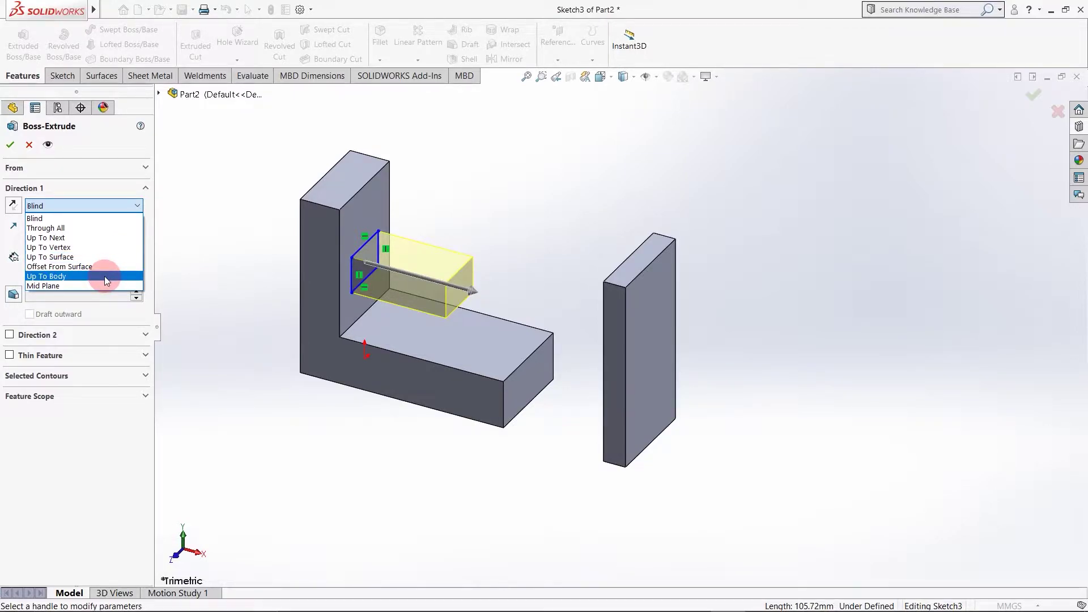
Set the rectangle's extrusion to the Up To Body end condition, with the separate plate as the target body.
{"action": "left_click", "coordinate": [105, 276]}
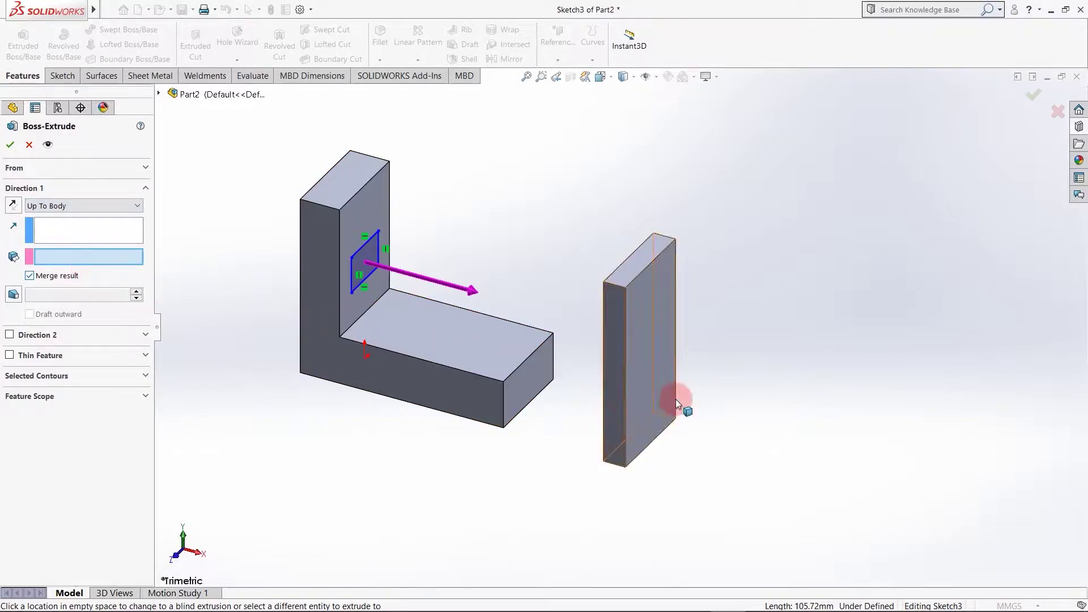
{"action": "left_click", "coordinate": [618, 355]}
{"action": "mouse_move", "coordinate": [541, 367]}
{"action": "middle_mouse_down"}
{"action": "mouse_move", "coordinate": [593, 374]}
{"action": "mouse_move", "coordinate": [561, 318]}
{"action": "mouse_move", "coordinate": [518, 325]}
{"action": "mouse_move", "coordinate": [554, 323]}
{"action": "mouse_move", "coordinate": [542, 328]}
{"action": "middle_mouse_up"}
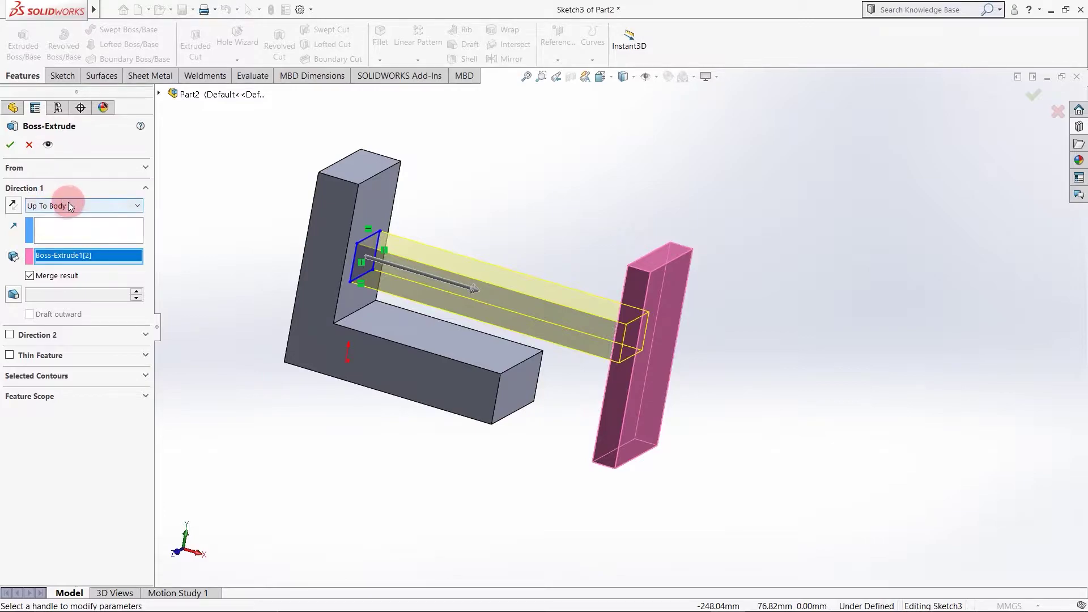
Try reversing the extrusion away from the plate, switch the end condition to Blind, and flip the direction back toward the plate.
{"action": "left_click", "coordinate": [18, 206]}
{"action": "left_click", "coordinate": [18, 206]}
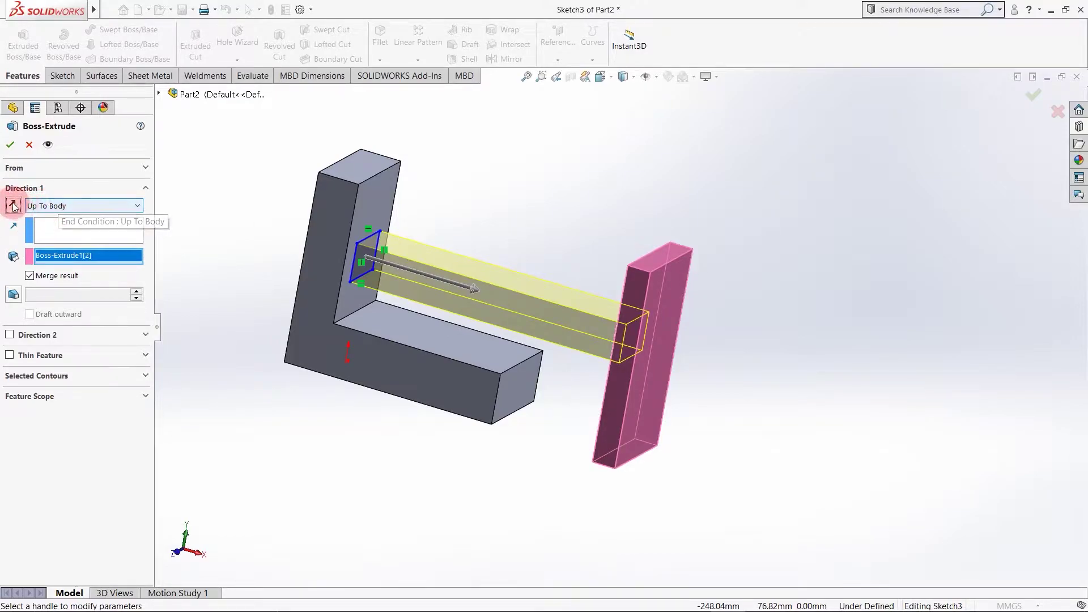
{"action": "left_click", "coordinate": [13, 206]}
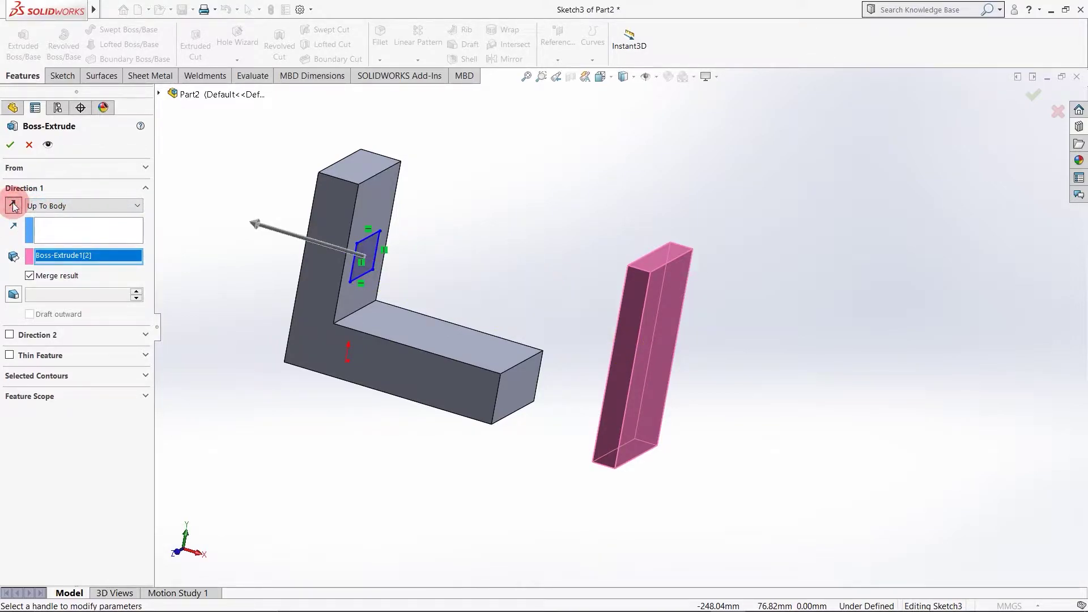
{"action": "scroll", "coordinate": [275, 302], "scroll_direction": "up", "scroll_amount": 3}
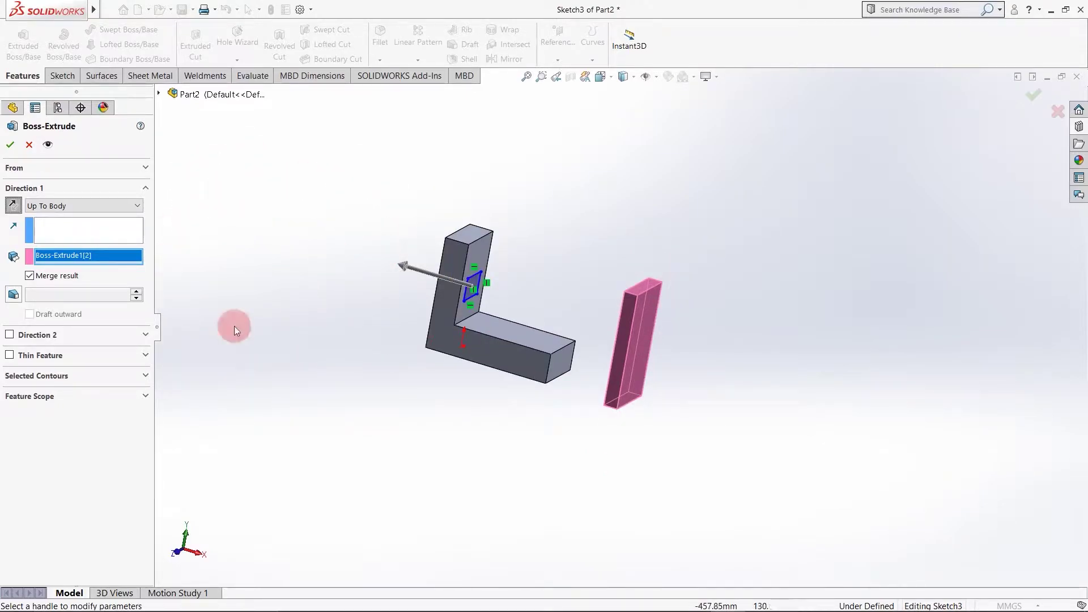
{"action": "left_click", "coordinate": [99, 206]}
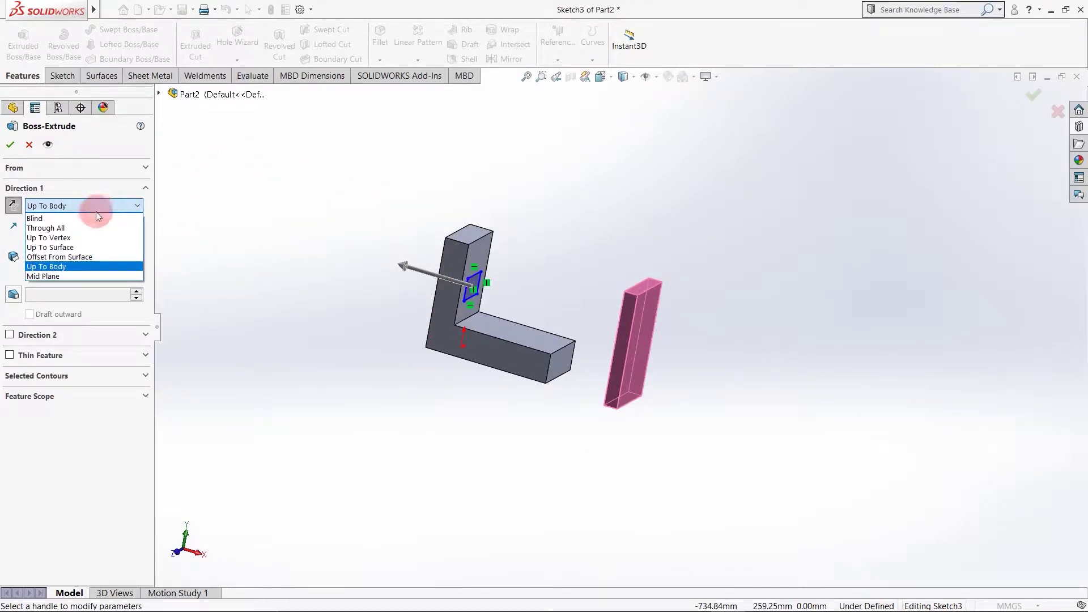
{"action": "left_click", "coordinate": [71, 218]}
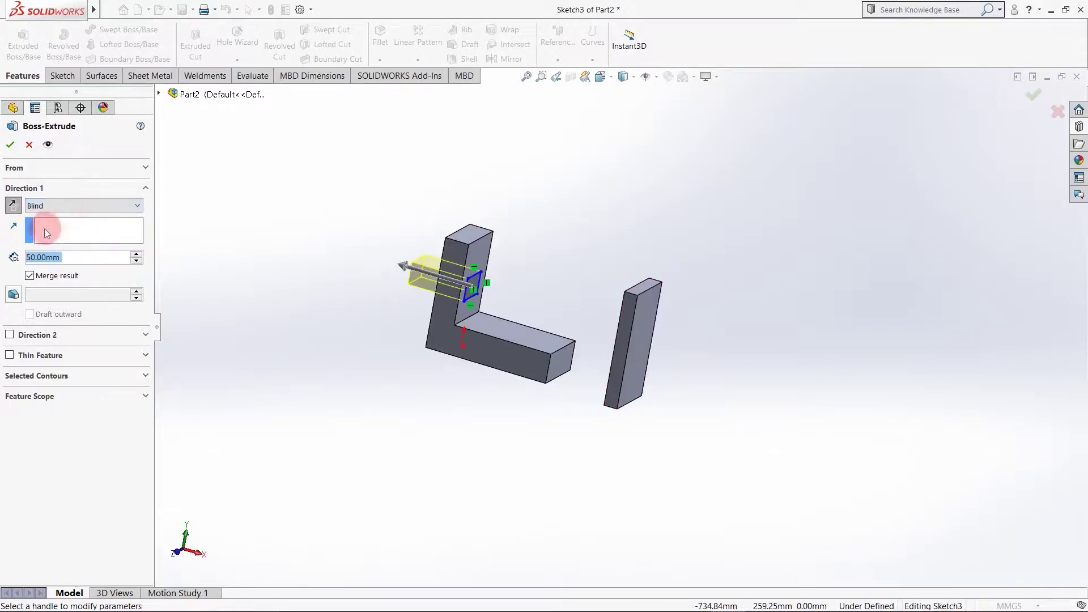
{"action": "left_click", "coordinate": [11, 210]}
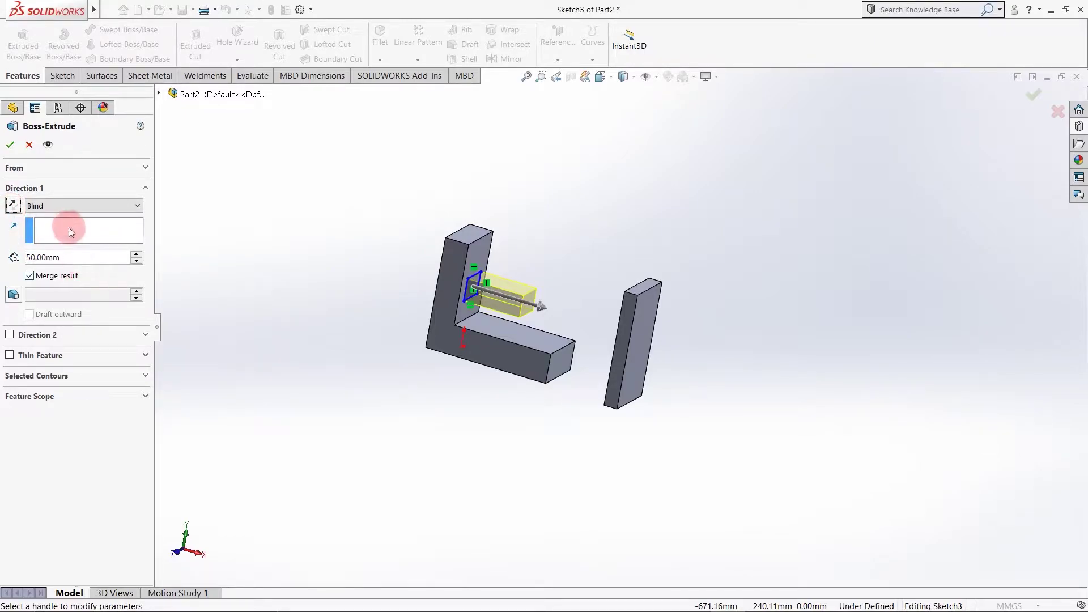
Set the extrusion's end condition to Offset From Surface, using the lower leg's end face as the reference.
{"action": "left_click", "coordinate": [80, 208]}
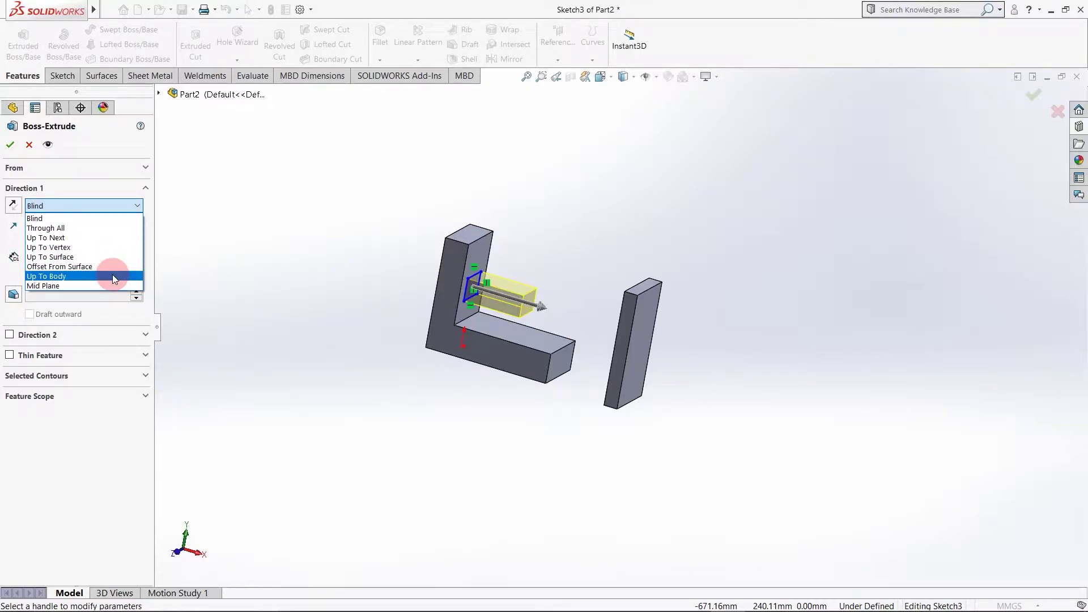
{"action": "left_click", "coordinate": [59, 266]}
{"action": "middle_click_drag", "start_coordinate": [465, 340], "coordinate": [569, 356]}
{"action": "scroll", "coordinate": [569, 356], "scroll_direction": "down", "scroll_amount": 6}
{"action": "middle_click_drag", "start_coordinate": [628, 337], "coordinate": [596, 390]}
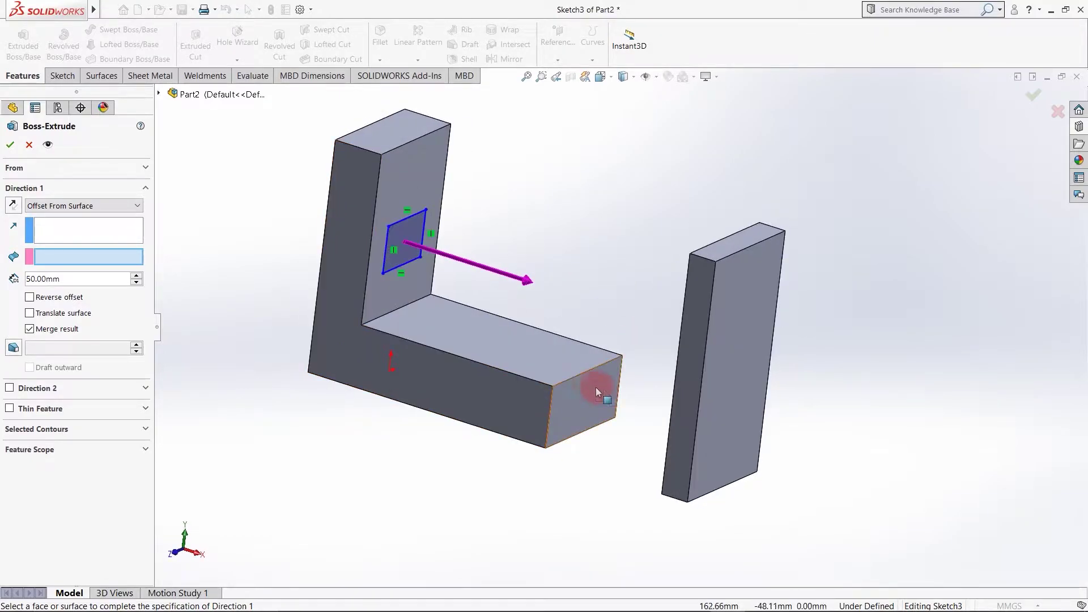
{"action": "left_click", "coordinate": [595, 390]}
{"action": "middle_click_drag", "start_coordinate": [433, 375], "coordinate": [458, 380]}
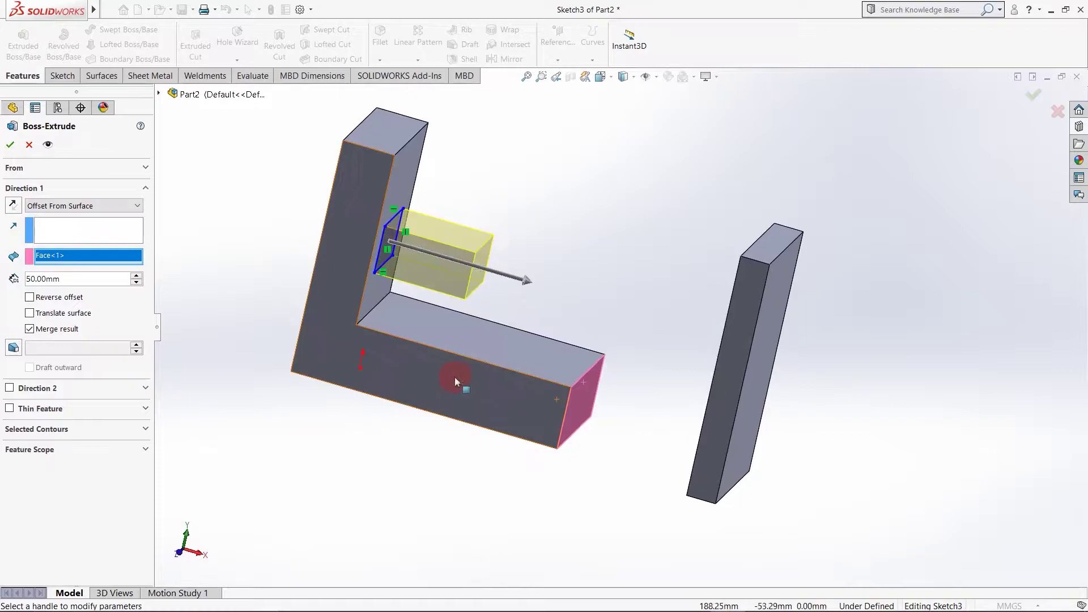
Set the offset distance to 10 mm, check the preview in the front view, and complete the extrusion with Merge result on.
{"action": "left_click", "coordinate": [84, 281]}
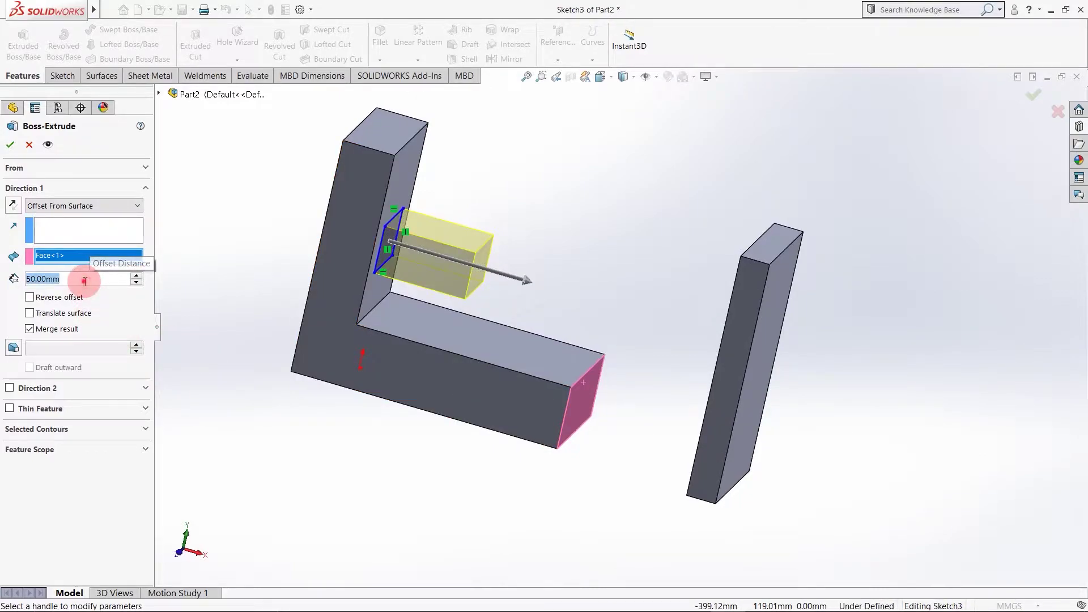
{"action": "type", "text": "10"}
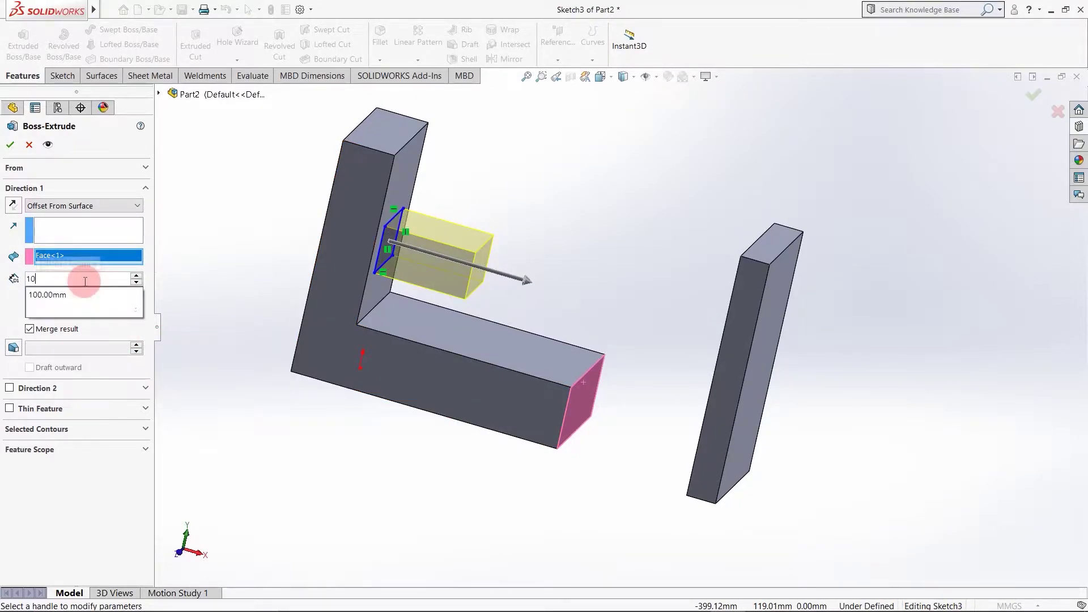
{"action": "key", "text": "Return"}
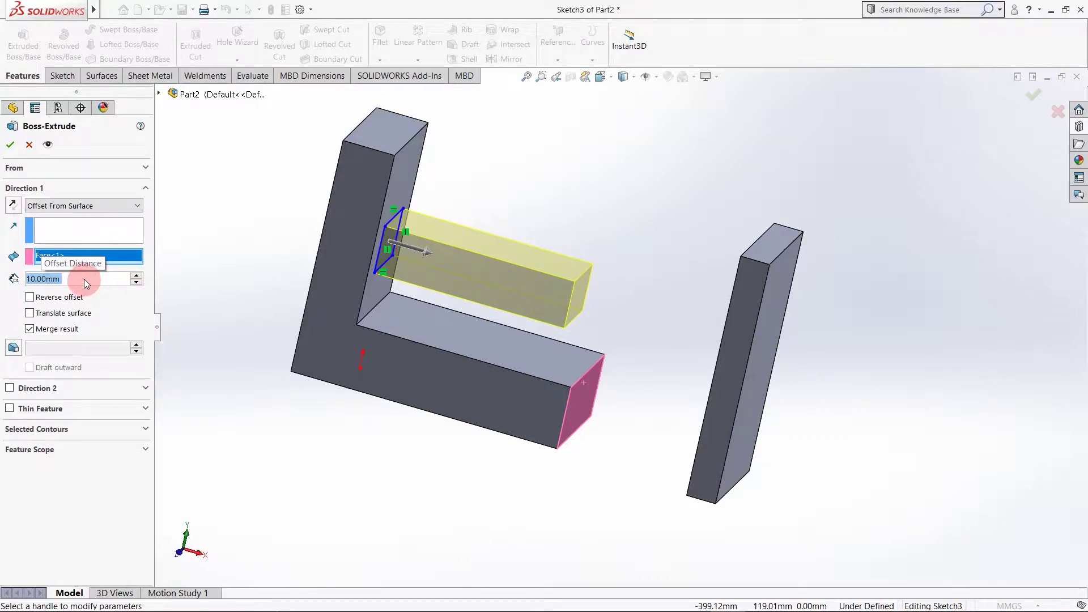
{"action": "key", "text": "BackSpace"}
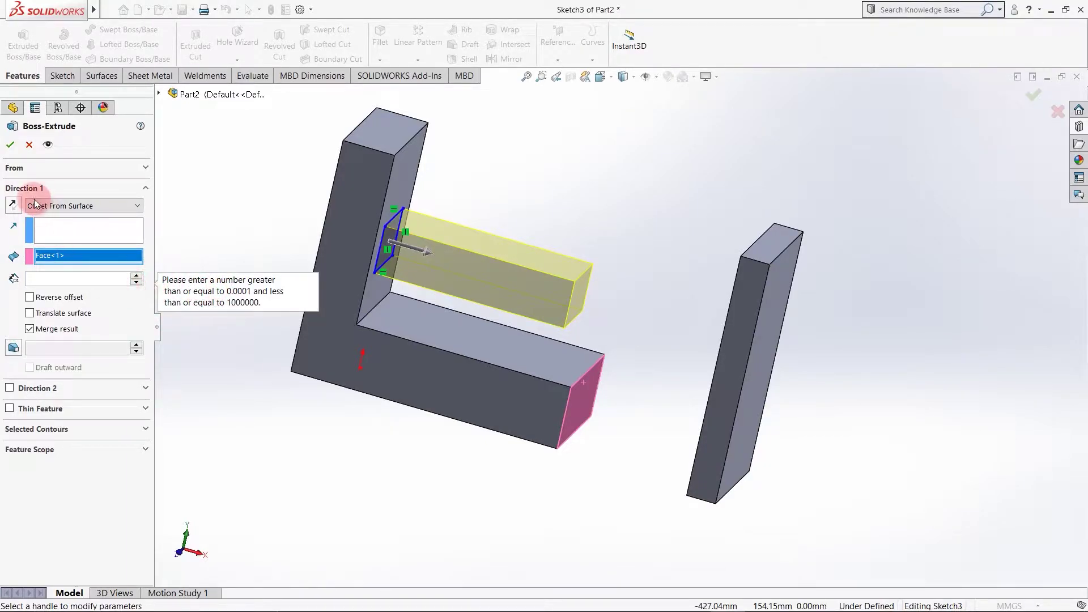
{"action": "type", "text": "10"}
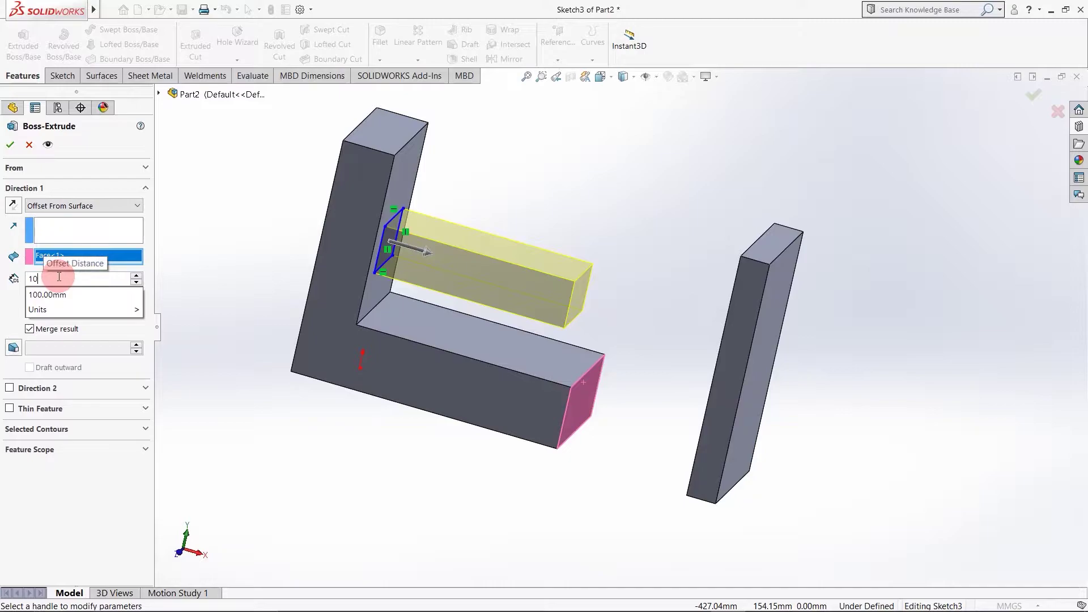
{"action": "key", "text": "Return"}
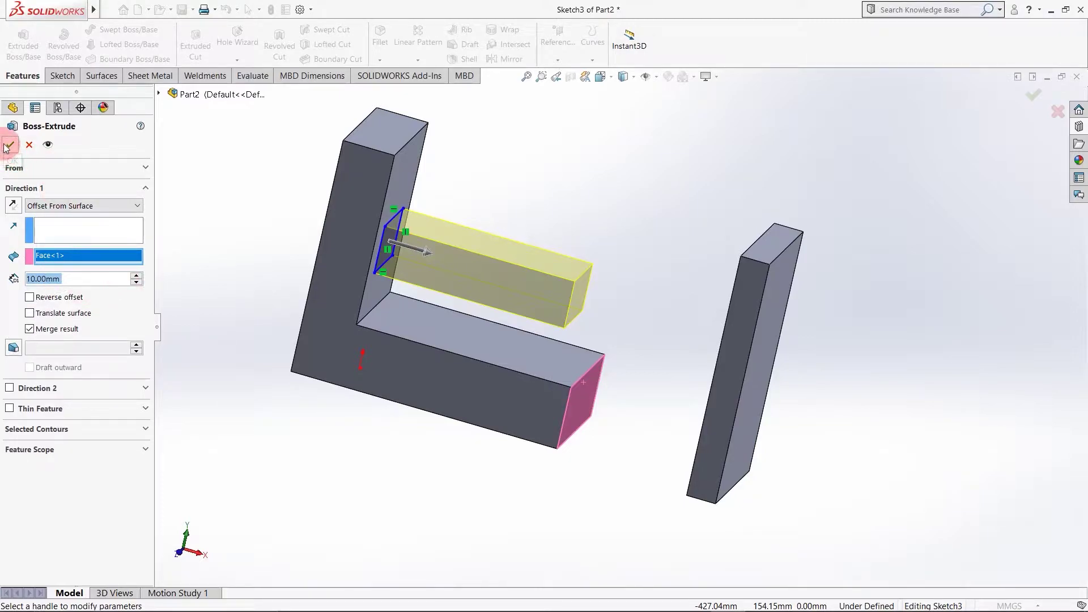
{"action": "middle_click_drag", "start_coordinate": [547, 388], "coordinate": [541, 363]}
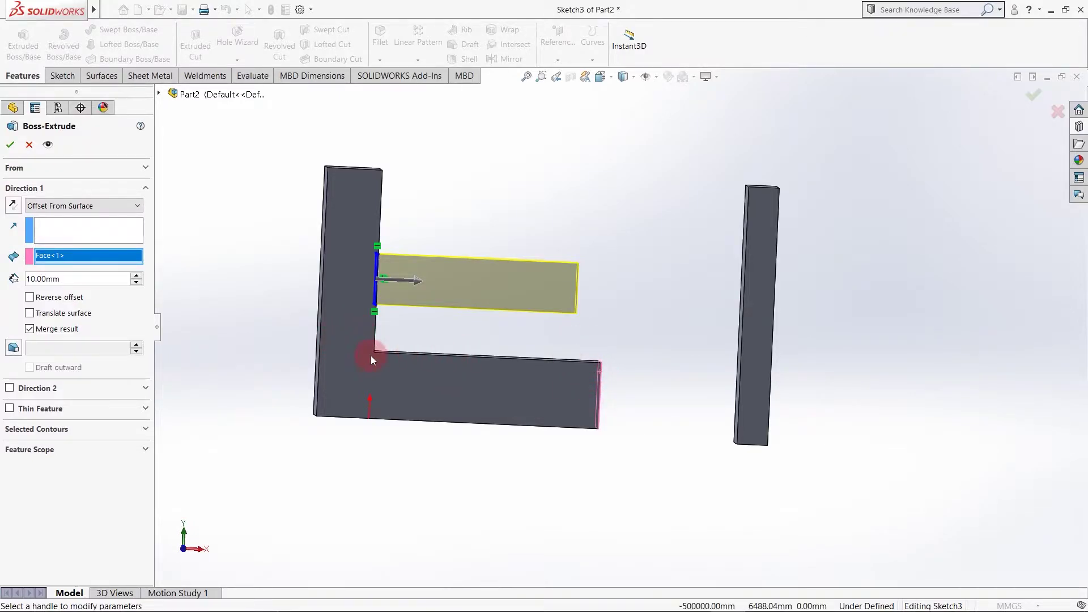
{"action": "key", "text": "space"}
{"action": "left_click", "coordinate": [519, 410]}
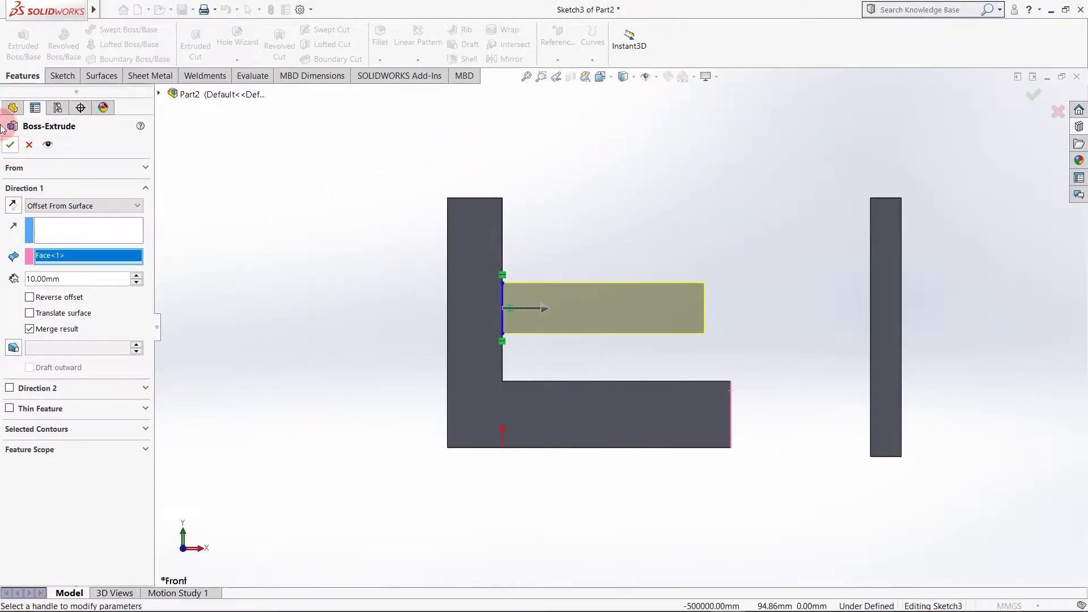
{"action": "left_click", "coordinate": [10, 144]}
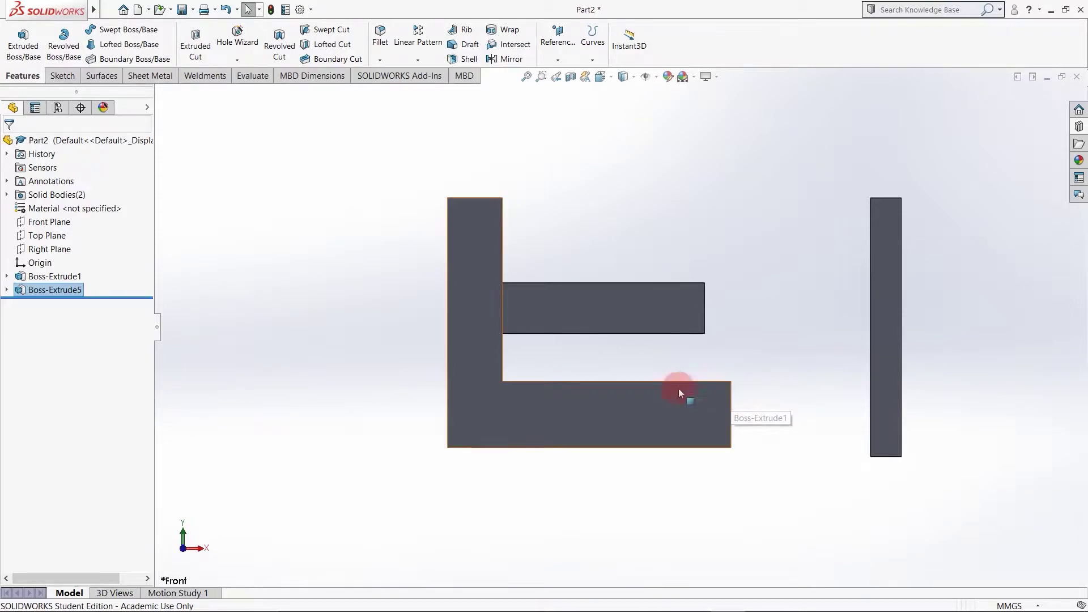
Delete the bar's extrusion feature and its leftover rectangle sketch.
{"action": "middle_click_drag", "start_coordinate": [444, 365], "coordinate": [416, 415]}
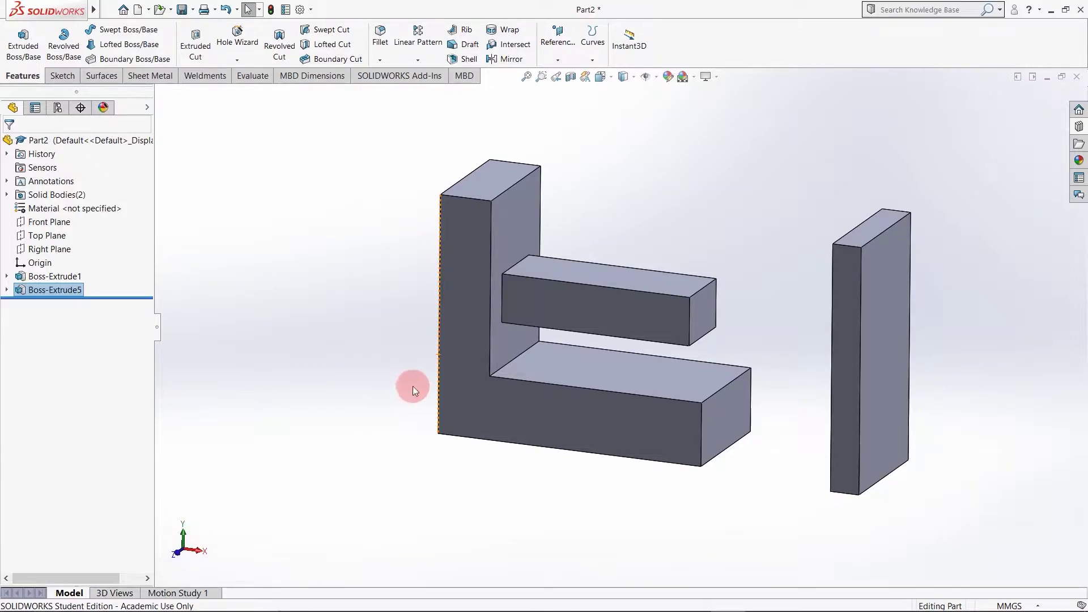
{"action": "scroll", "coordinate": [505, 395], "scroll_direction": "up", "scroll_amount": 1}
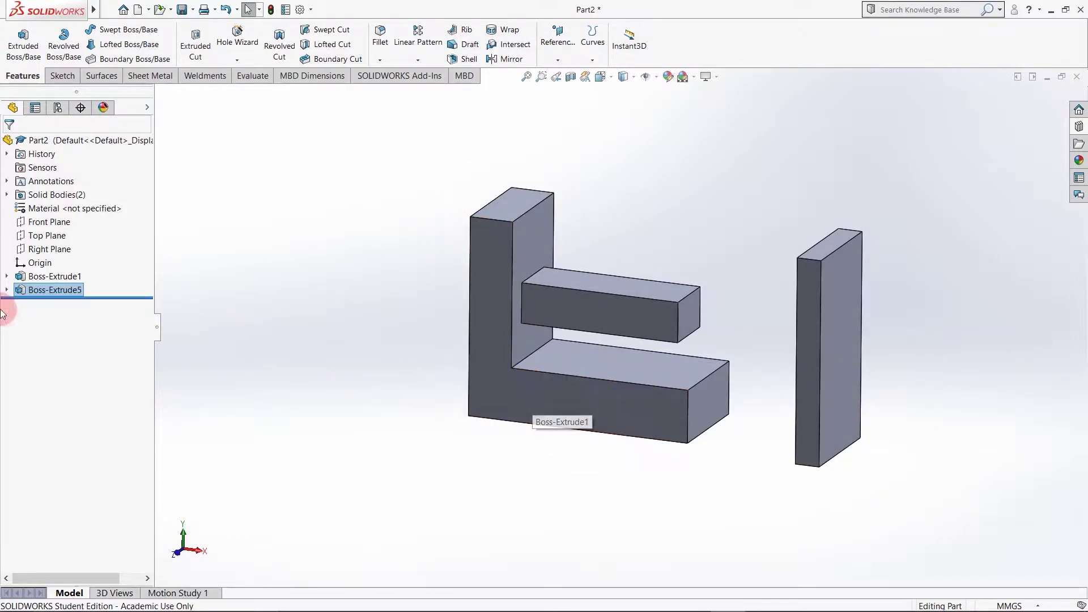
{"action": "right_click", "coordinate": [57, 290]}
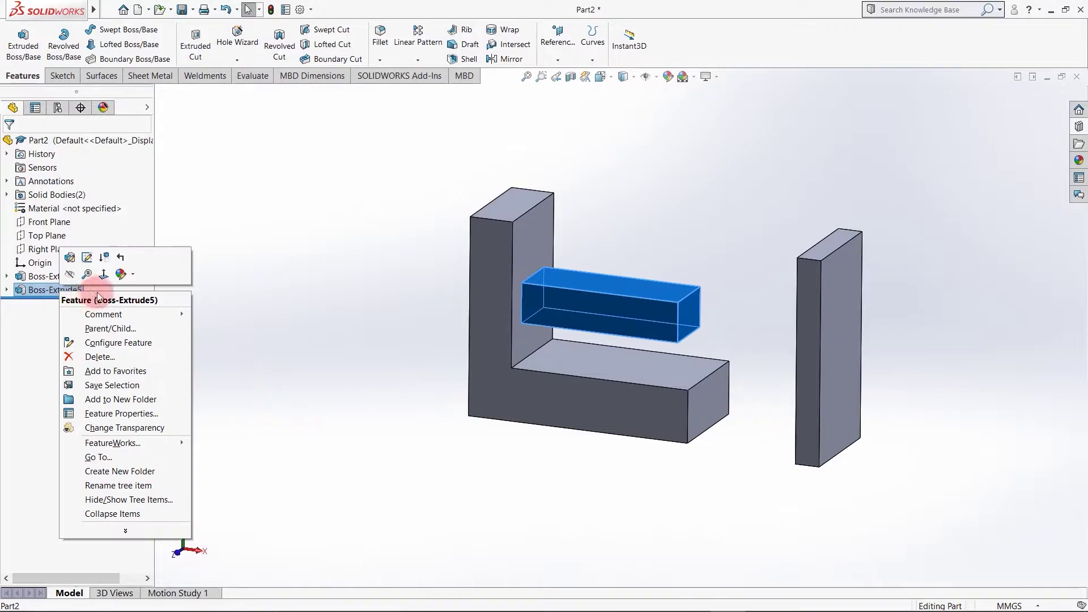
{"action": "left_click", "coordinate": [99, 357]}
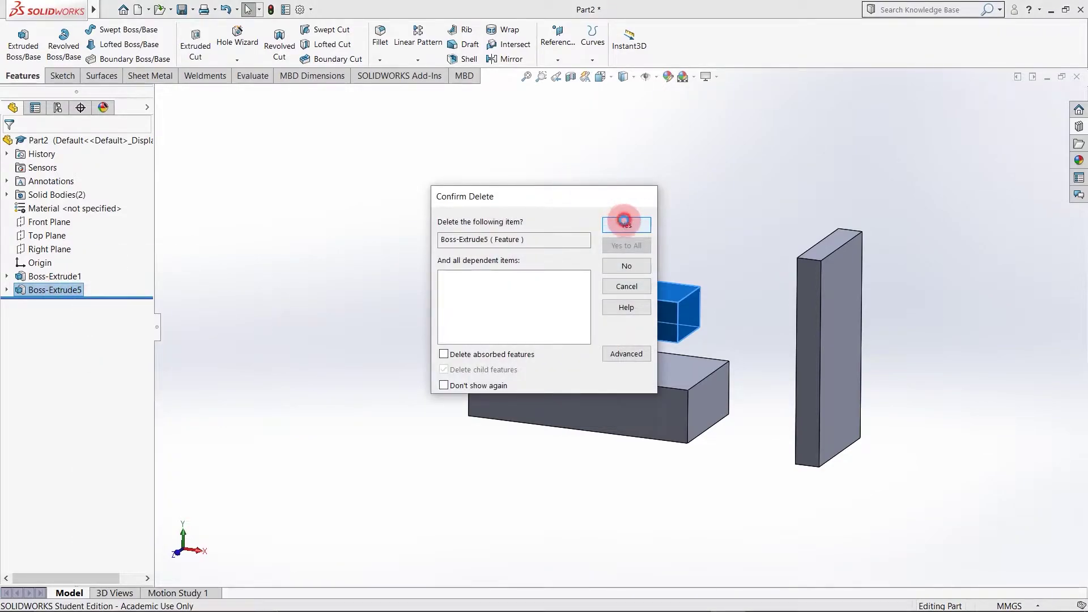
{"action": "left_click", "coordinate": [624, 223]}
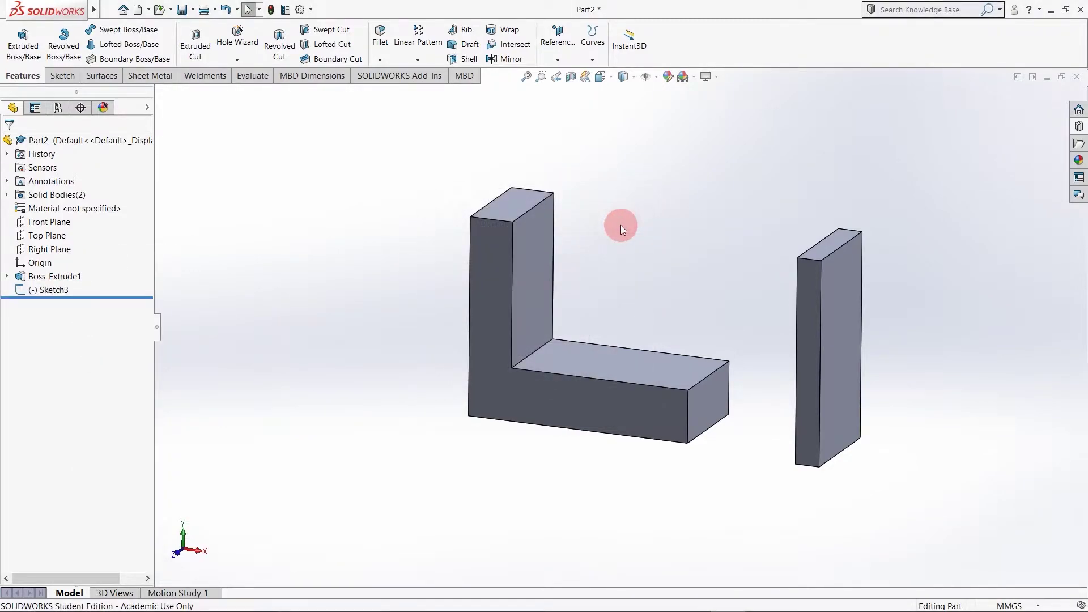
{"action": "right_click", "coordinate": [61, 292]}
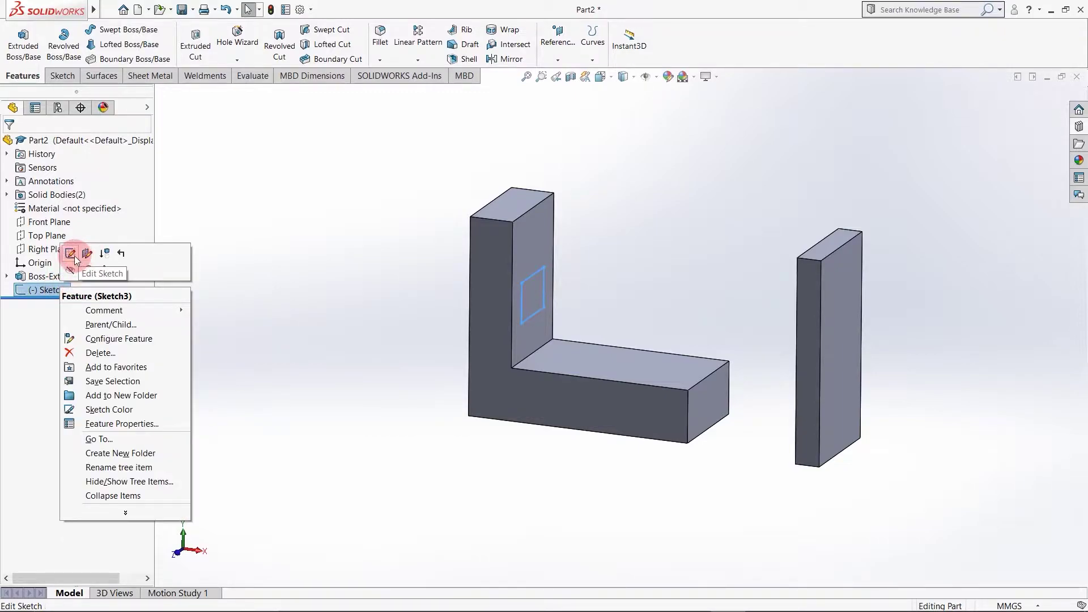
{"action": "left_click", "coordinate": [94, 353]}
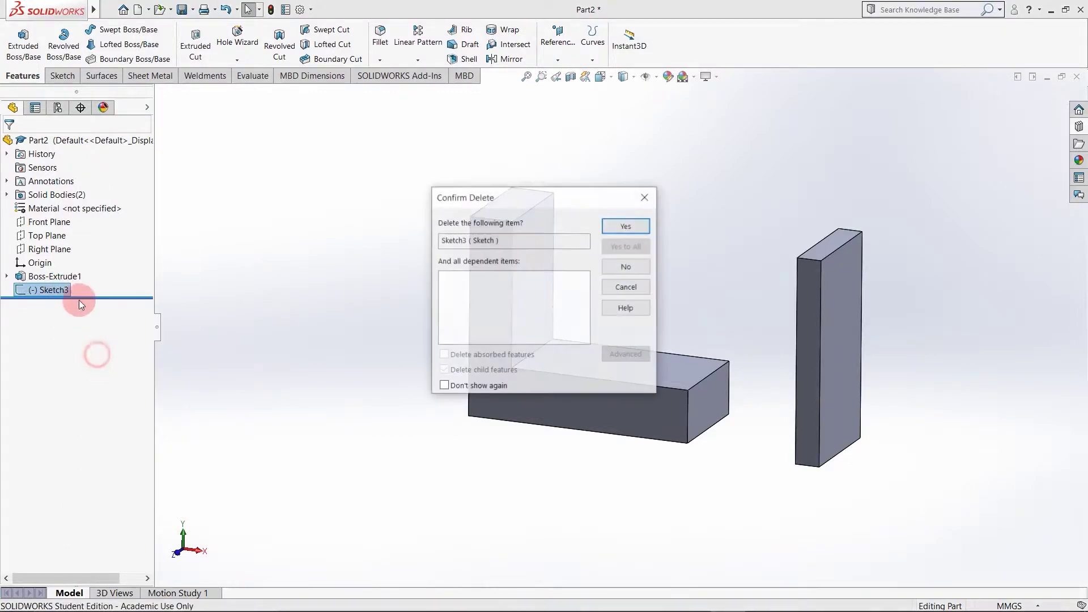
{"action": "left_click", "coordinate": [625, 225]}
Edit the base sketch, removing the separate plate's rectangle and drawing a vertical construction line about 144 mm long to the left of the L profile.
{"action": "left_click", "coordinate": [61, 277]}
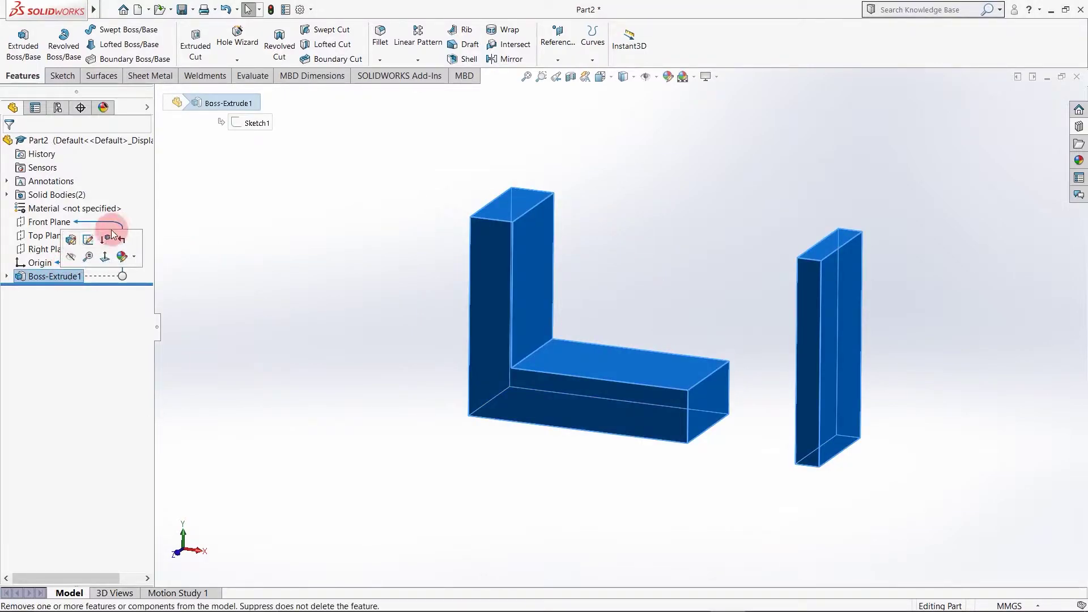
{"action": "left_click", "coordinate": [89, 240]}
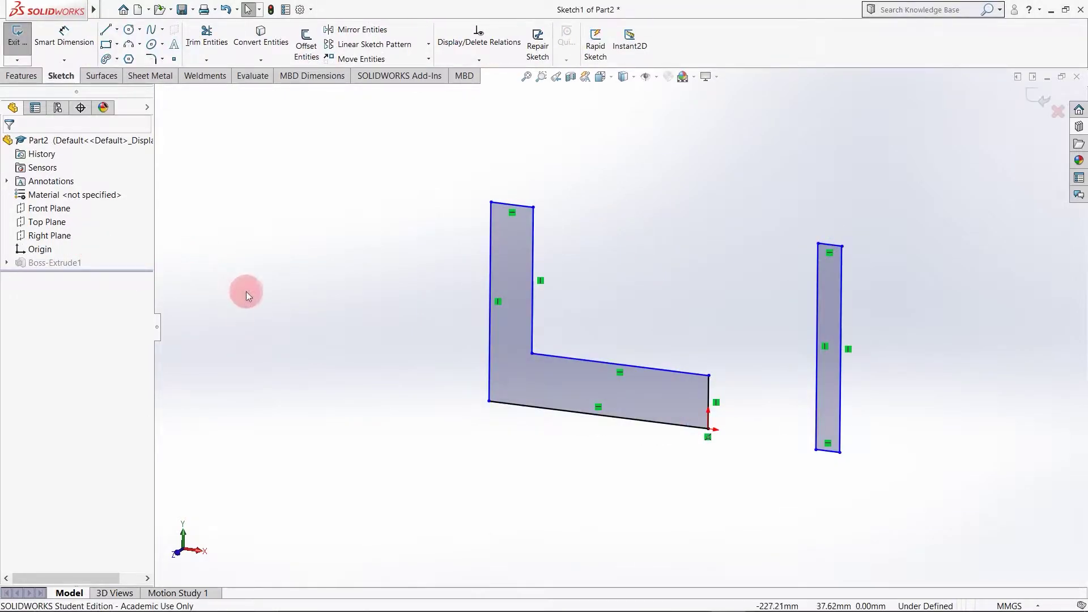
{"action": "left_click", "coordinate": [117, 30]}
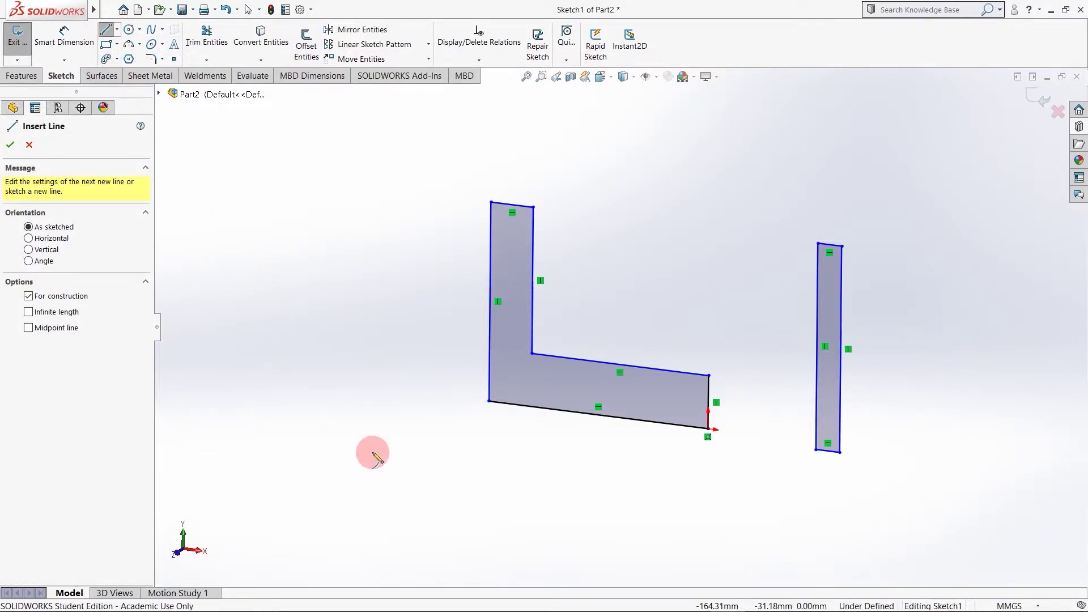
{"action": "key", "text": "space"}
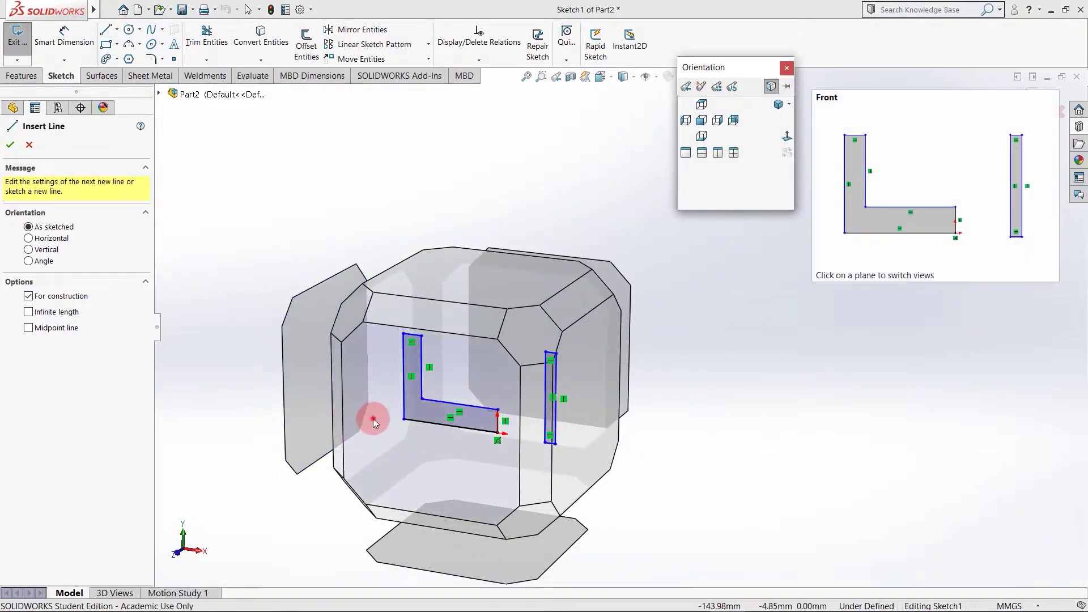
{"action": "left_click", "coordinate": [372, 419]}
{"action": "middle_click_drag", "start_coordinate": [357, 411], "coordinate": [301, 444]}
{"action": "scroll", "coordinate": [320, 419], "scroll_direction": "up", "scroll_amount": 3}
{"action": "scroll", "coordinate": [320, 419], "scroll_direction": "up", "scroll_amount": 1}
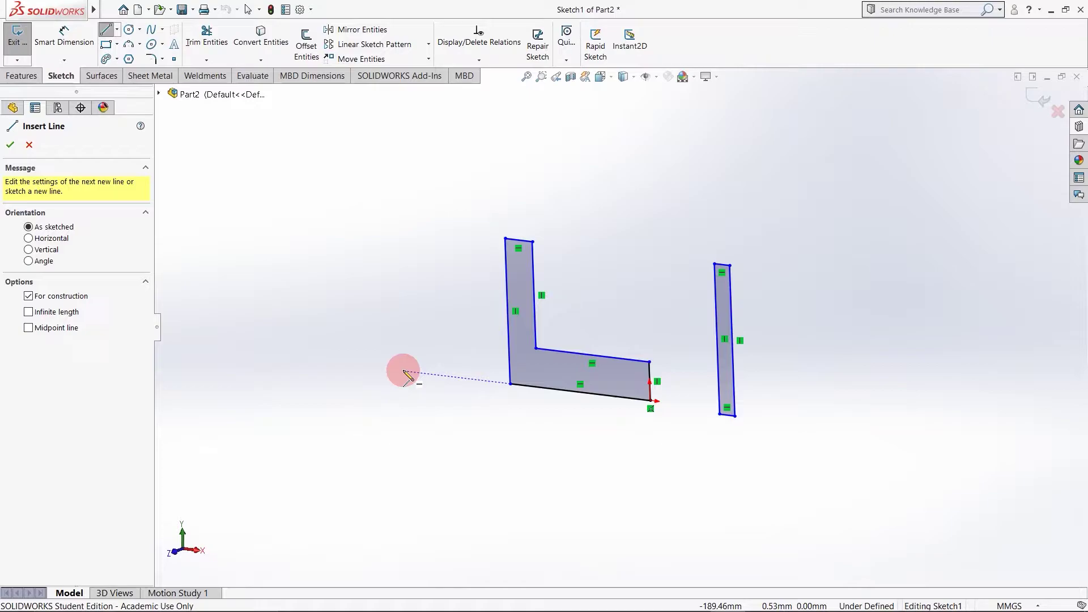
{"action": "key", "text": "ctrl+1"}
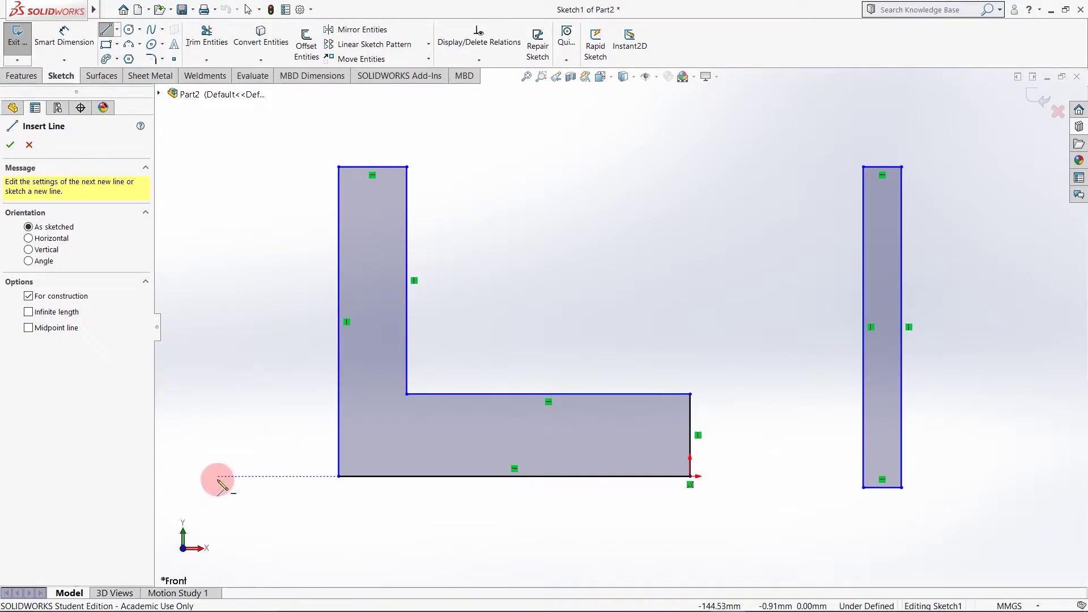
{"action": "key", "text": "f"}
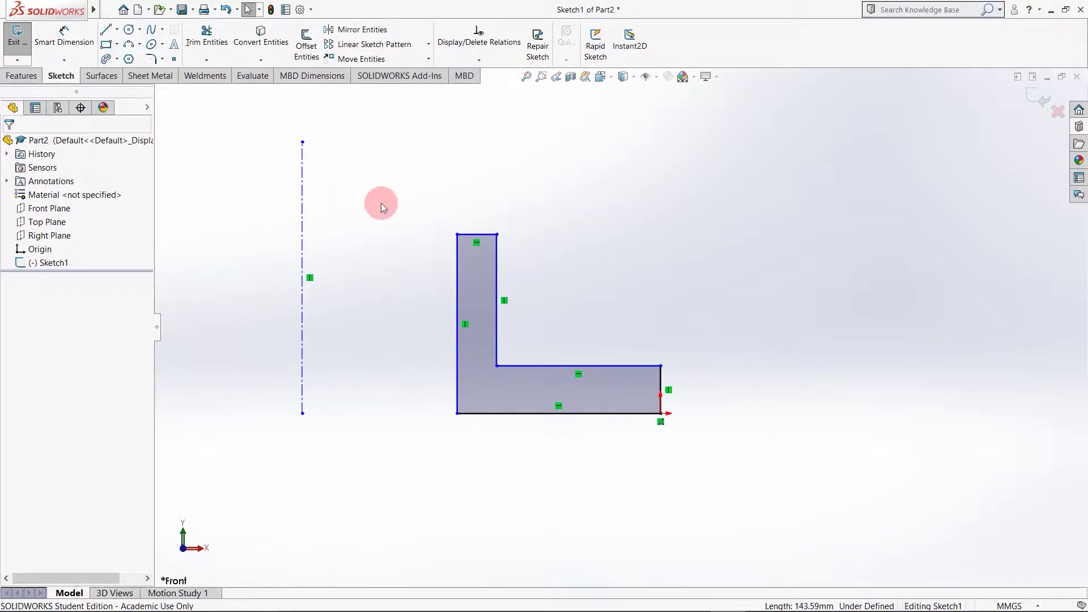
{"action": "left_click", "coordinate": [25, 79]}
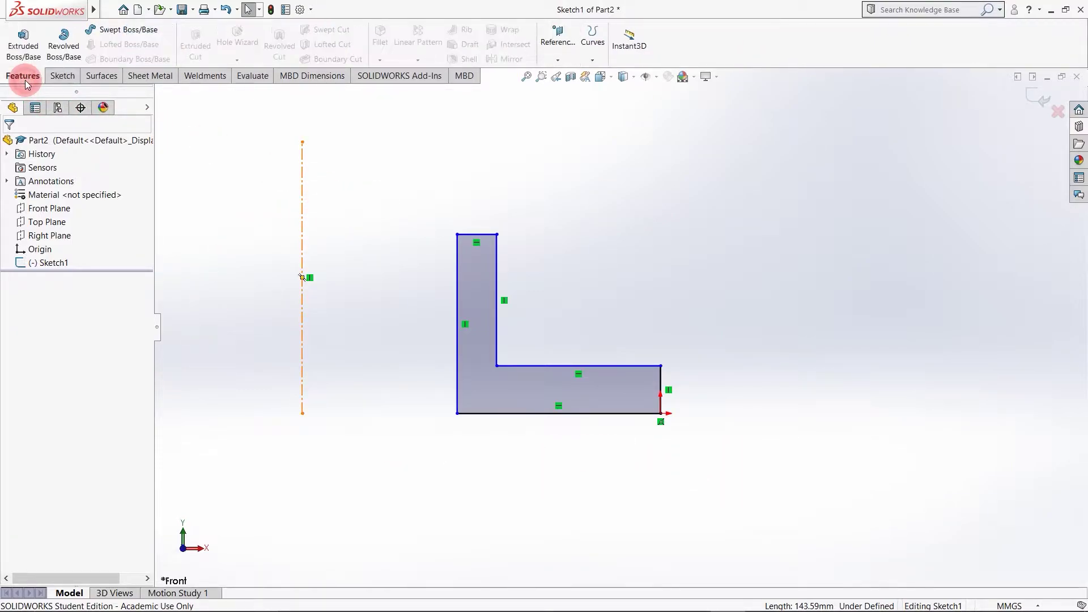
Start a revolved boss from the L profile and reselect the vertical construction line as the axis of revolution.
{"action": "left_click", "coordinate": [73, 50]}
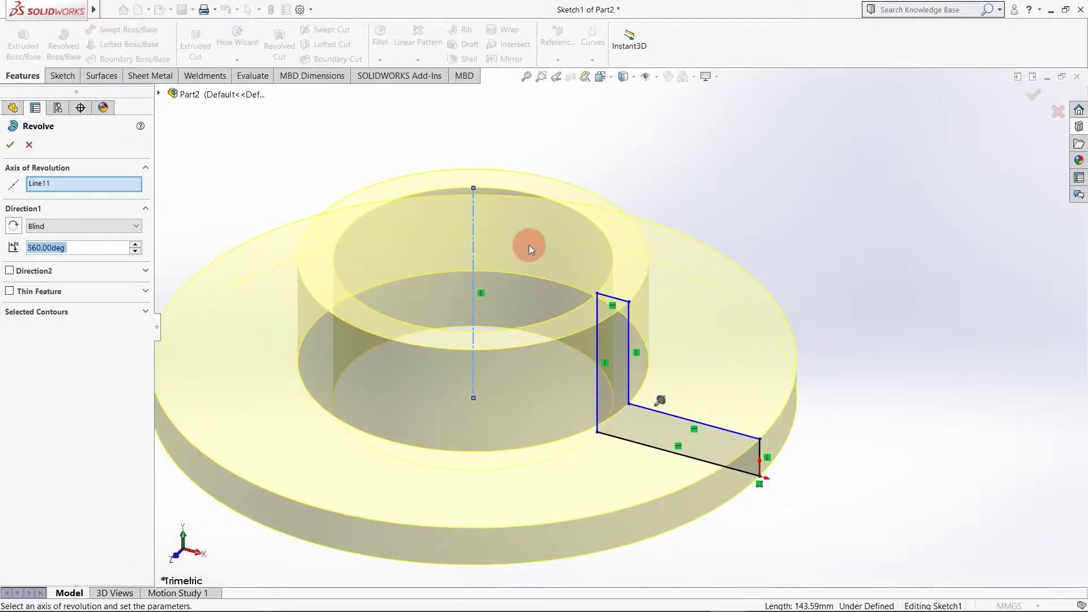
{"action": "right_click", "coordinate": [107, 179]}
{"action": "left_click", "coordinate": [126, 202]}
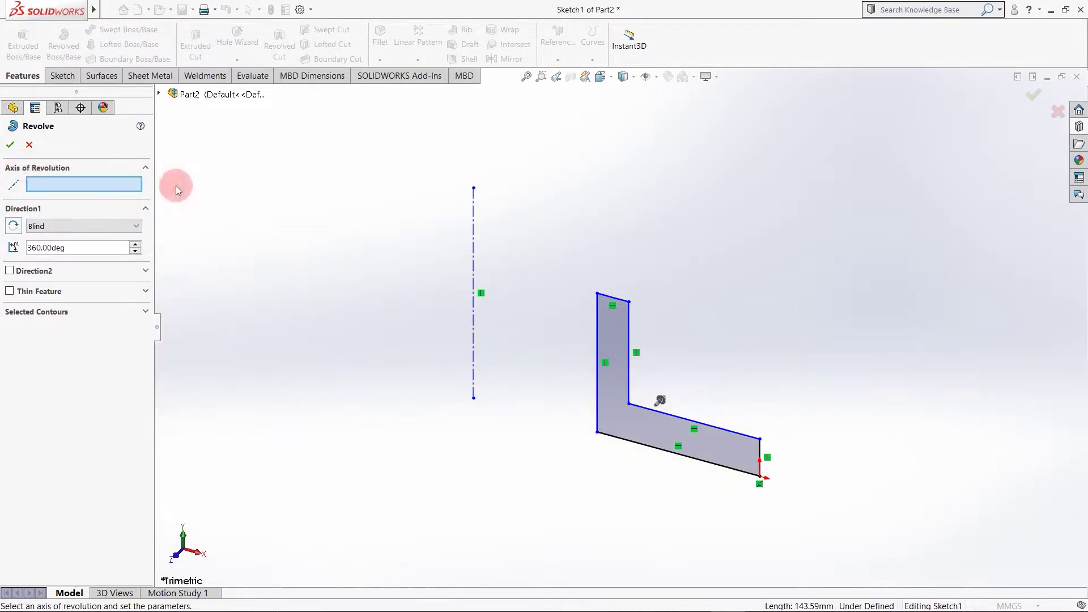
{"action": "left_click", "coordinate": [474, 237]}
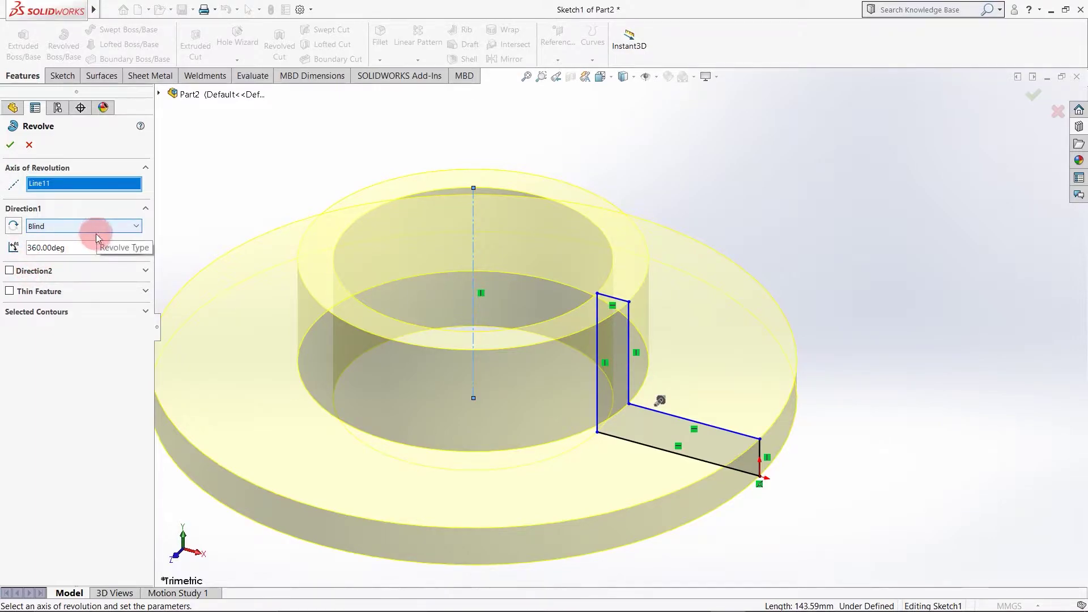
Set the revolve angle to 180 degrees and reverse the direction of revolution.
{"action": "left_click_drag", "start_coordinate": [85, 247], "coordinate": [13, 245]}
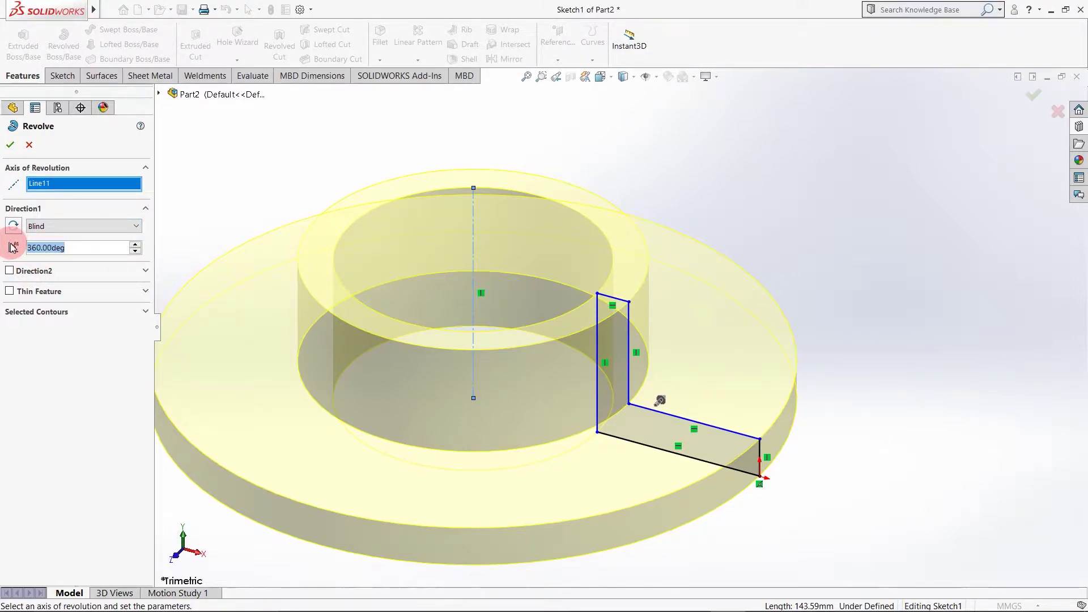
{"action": "type", "text": "1"}
{"action": "type", "text": "8"}
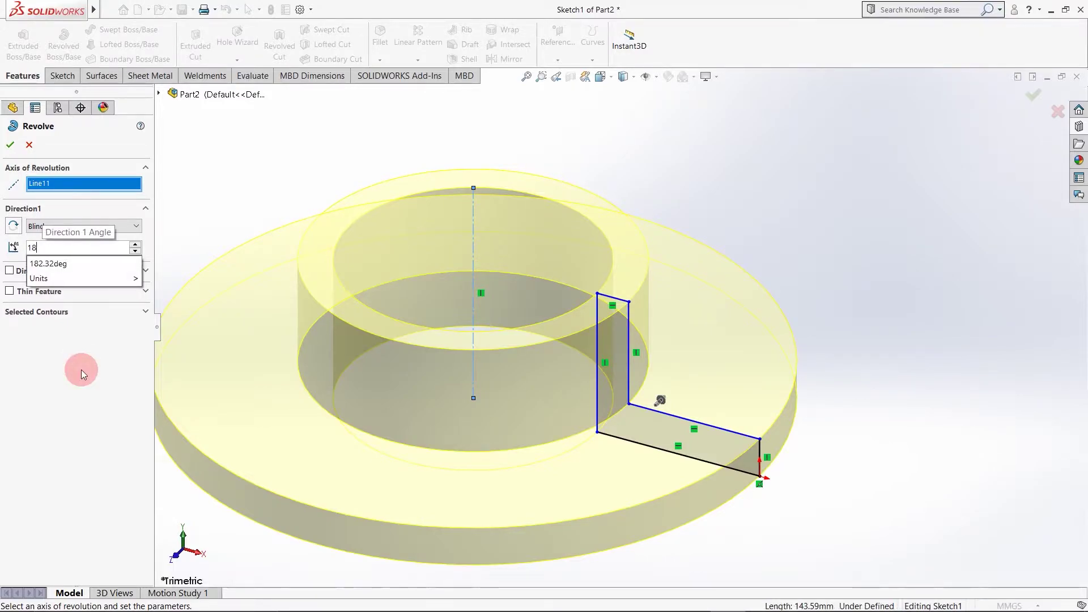
{"action": "type", "text": "0"}
{"action": "key", "text": "Return"}
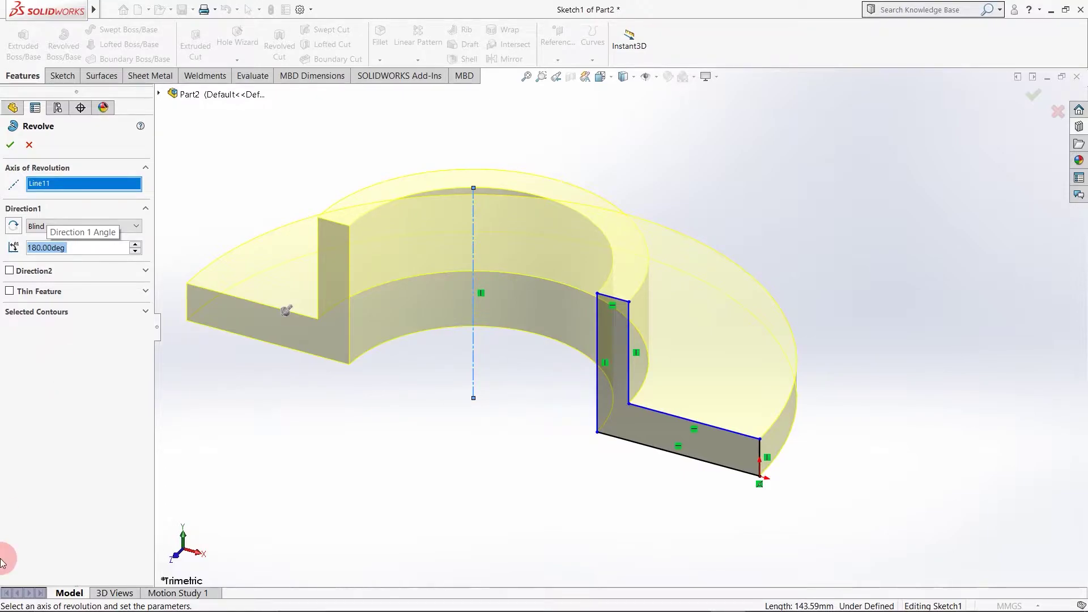
{"action": "left_click", "coordinate": [15, 226]}
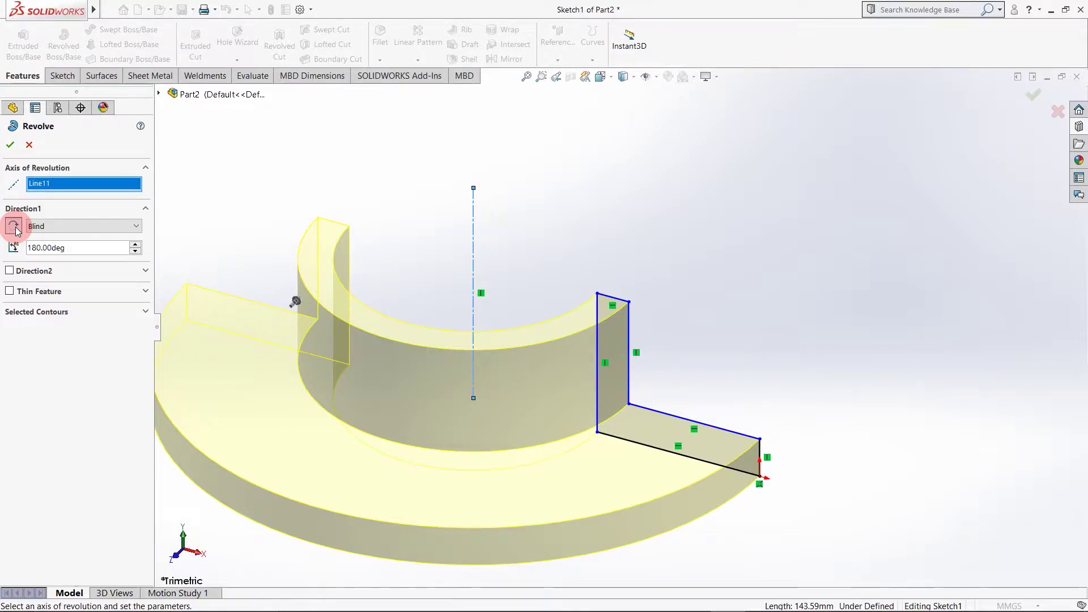
Try a revolve angle of 270 degrees and inspect the preview from a raised viewpoint.
{"action": "double_click", "coordinate": [65, 246]}
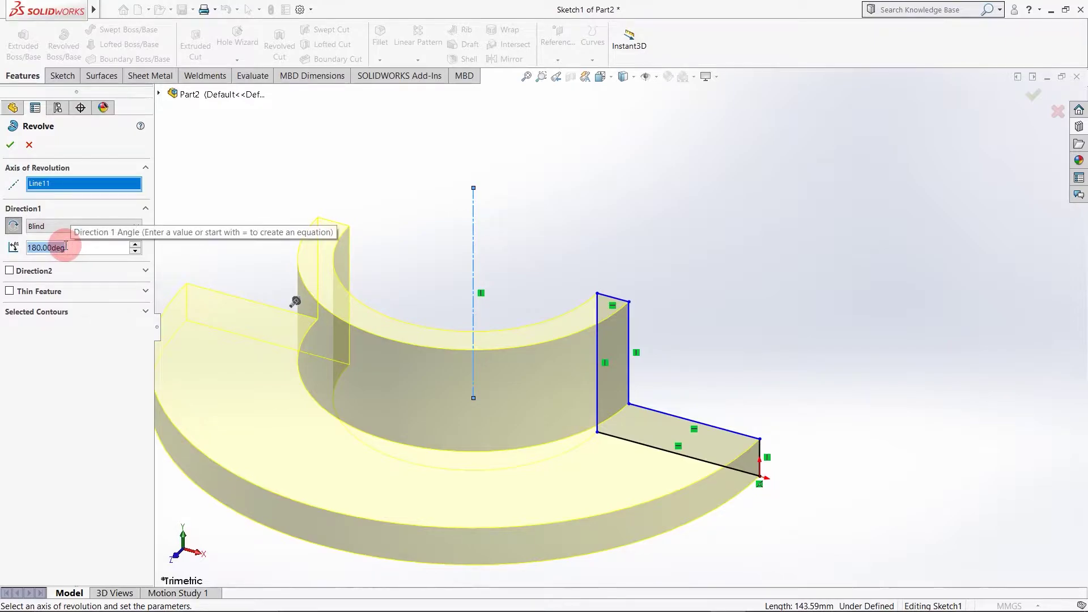
{"action": "type", "text": "270"}
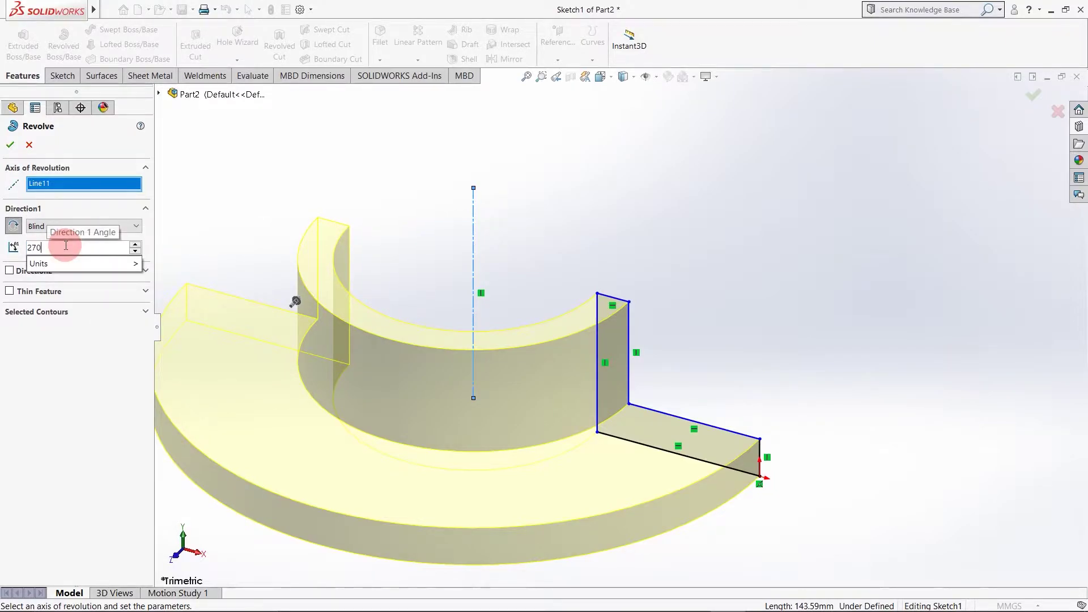
{"action": "key", "text": "Return"}
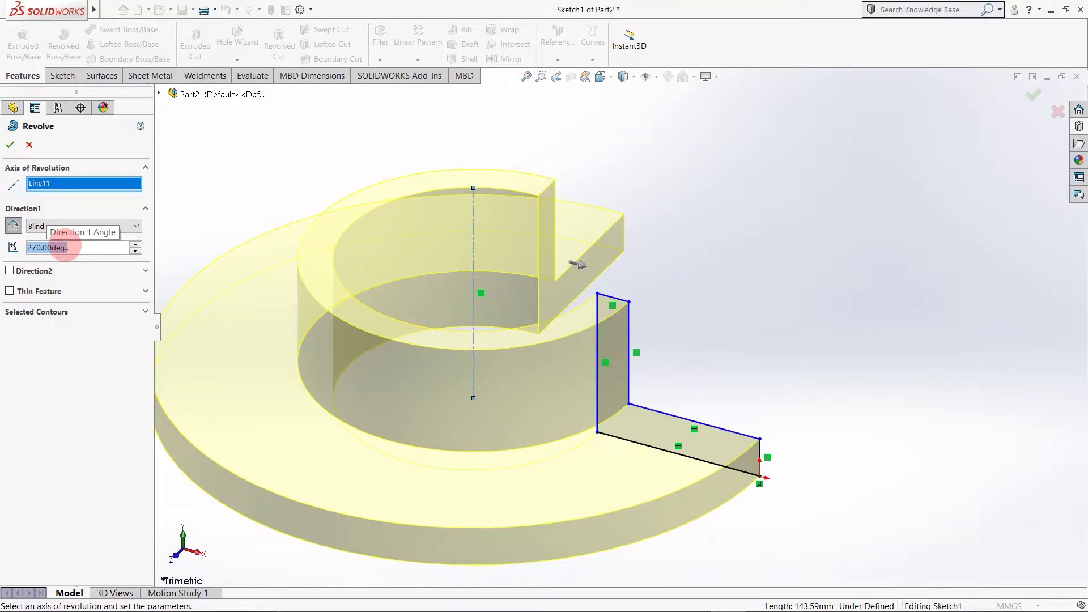
{"action": "middle_click_drag", "start_coordinate": [495, 279], "coordinate": [493, 337]}
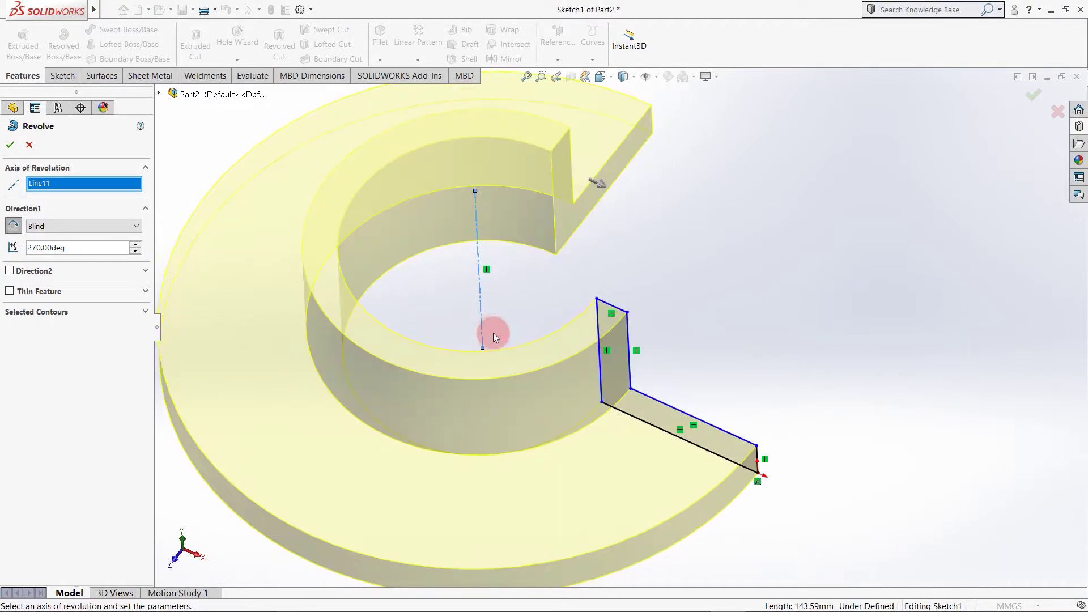
{"action": "scroll", "coordinate": [481, 315], "scroll_direction": "up", "scroll_amount": 2}
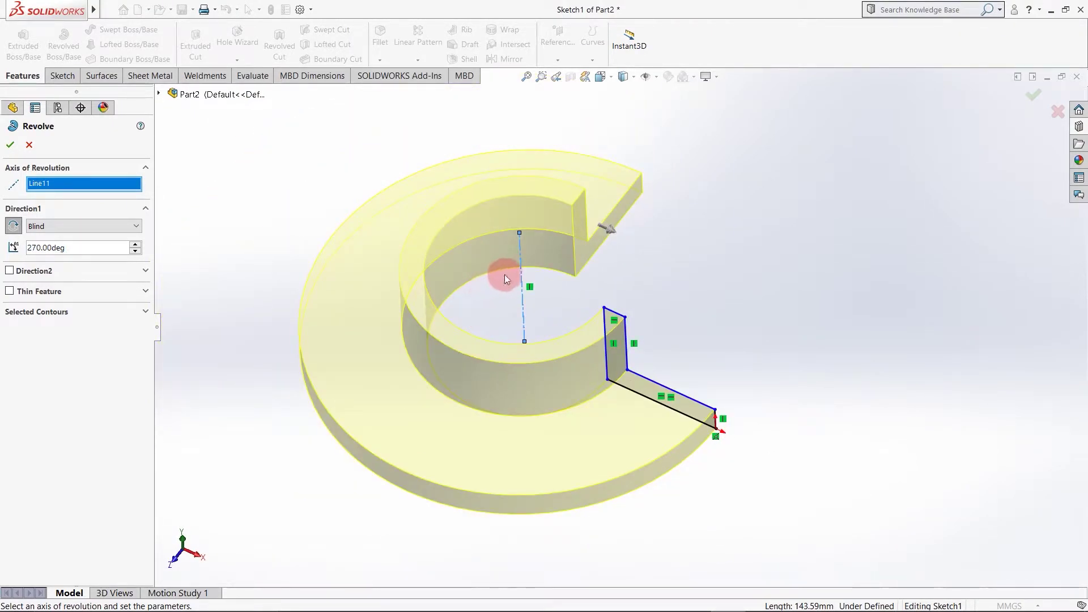
Set the revolve angle to 360 degrees, complete the revolve, and view the solid from another angle.
{"action": "double_click", "coordinate": [67, 249]}
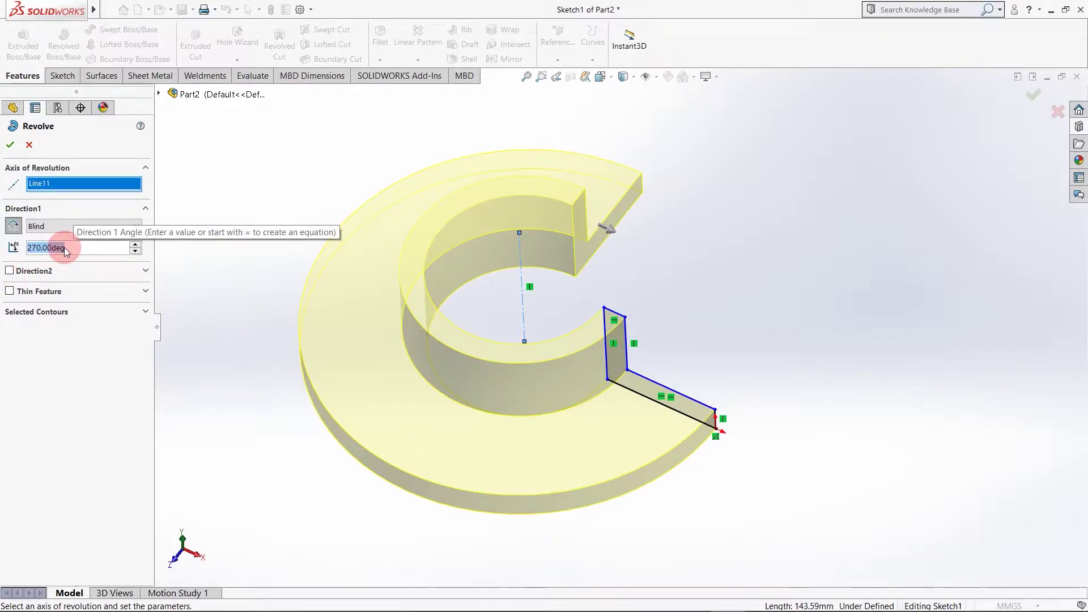
{"action": "type", "text": "360"}
{"action": "key", "text": "Return"}
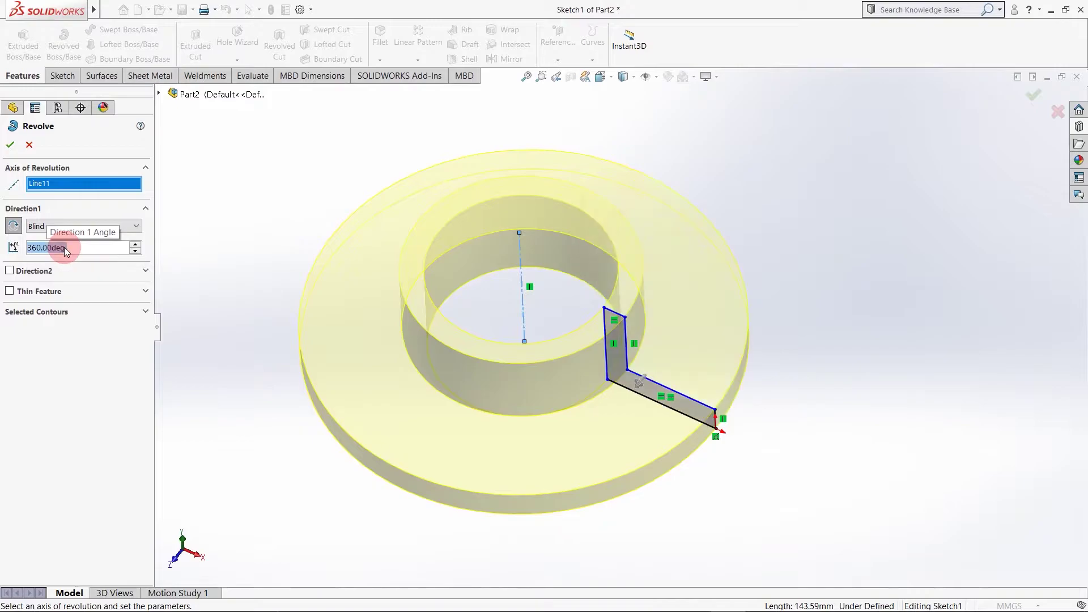
{"action": "left_click", "coordinate": [9, 145]}
{"action": "mouse_move", "coordinate": [408, 396]}
{"action": "middle_mouse_down"}
{"action": "mouse_move", "coordinate": [400, 375]}
{"action": "mouse_move", "coordinate": [425, 292]}
{"action": "mouse_move", "coordinate": [539, 206]}
{"action": "mouse_move", "coordinate": [550, 146]}
{"action": "mouse_move", "coordinate": [527, 318]}
{"action": "mouse_move", "coordinate": [536, 433]}
{"action": "mouse_move", "coordinate": [520, 444]}
{"action": "mouse_move", "coordinate": [564, 357]}
{"action": "mouse_move", "coordinate": [551, 316]}
{"action": "middle_mouse_up"}
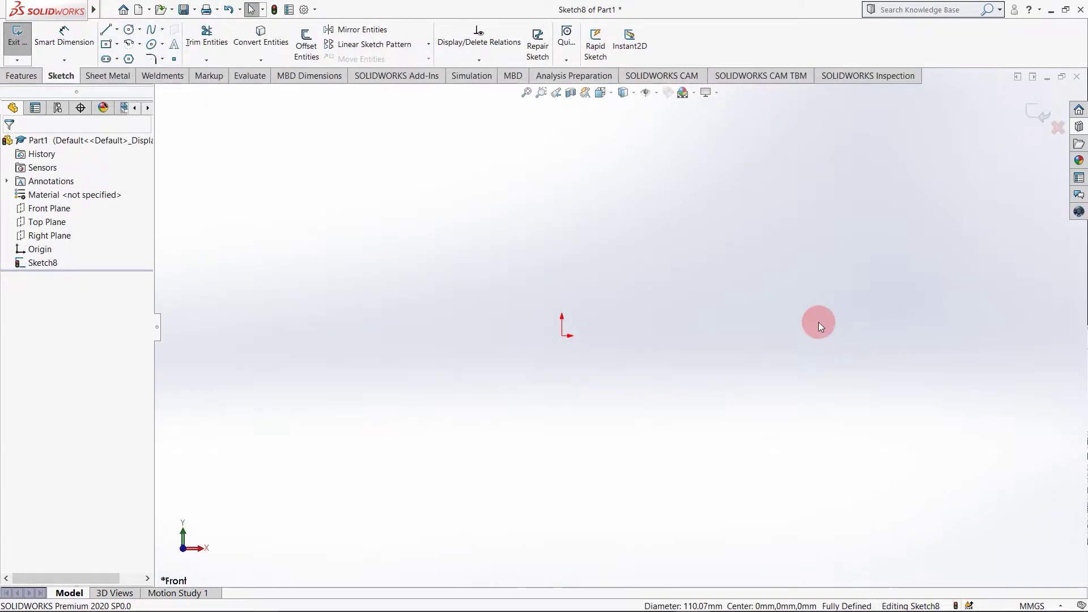
Start a new sketch on the Front Plane and draw a center rectangle about 58 mm high, its center up and to the right of the origin.
{"action": "left_click", "coordinate": [28, 78]}
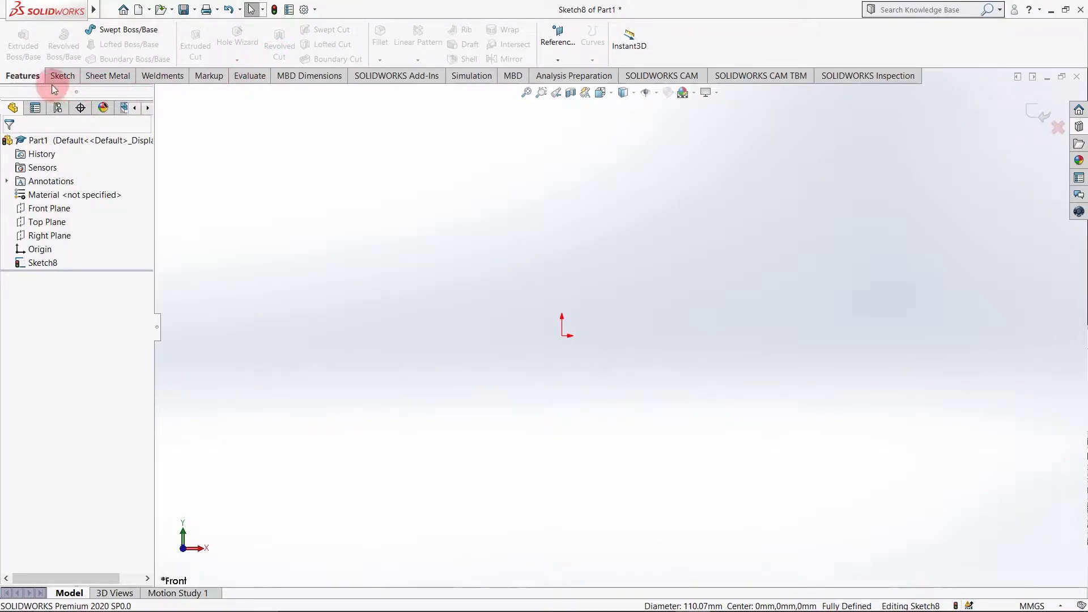
{"action": "left_click", "coordinate": [50, 208]}
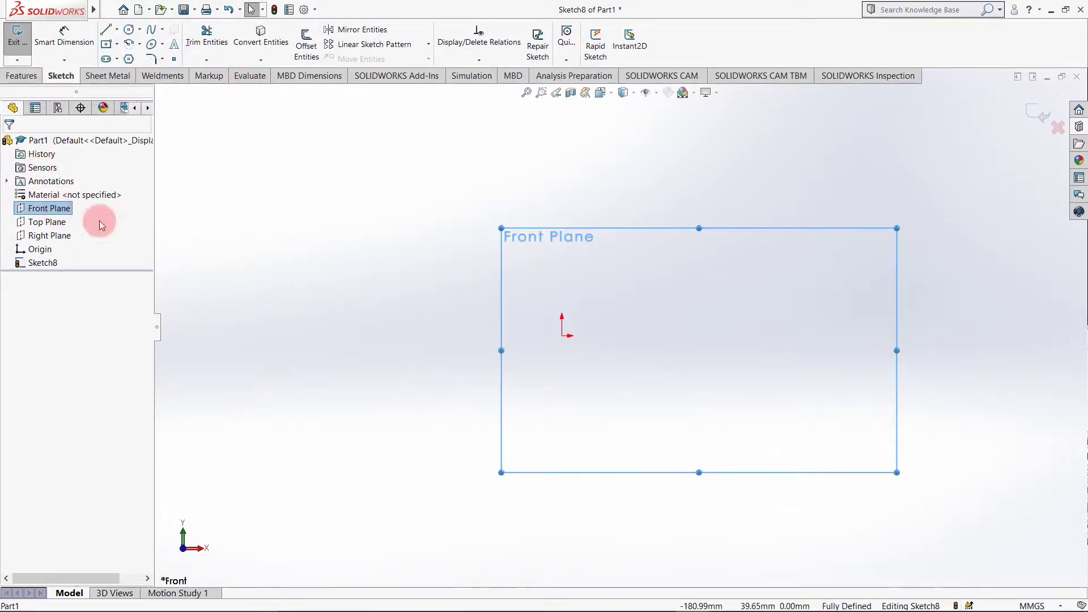
{"action": "right_click", "coordinate": [52, 208]}
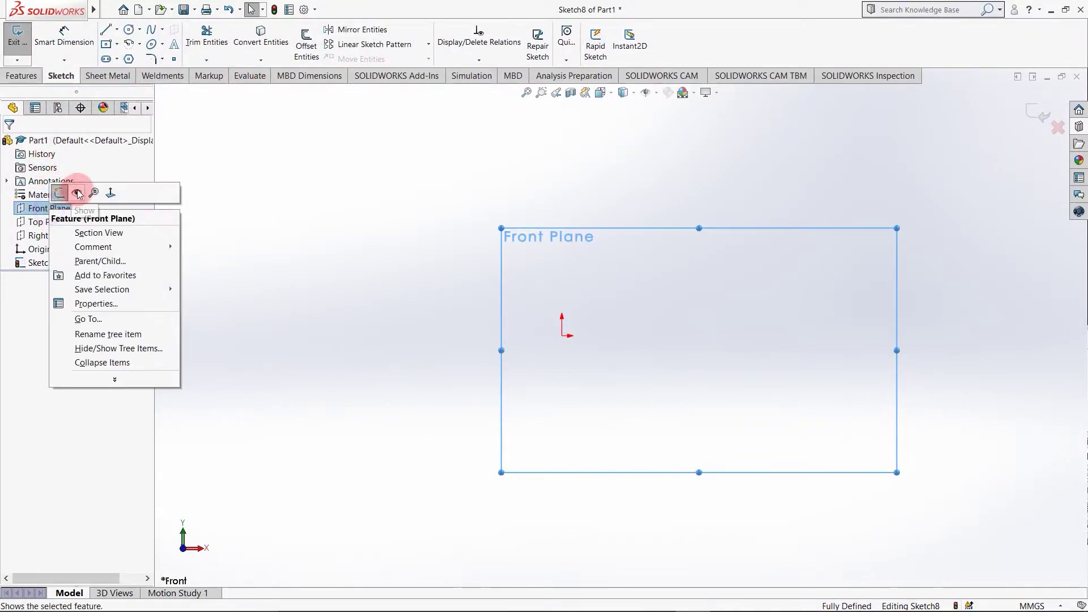
{"action": "left_click", "coordinate": [59, 193]}
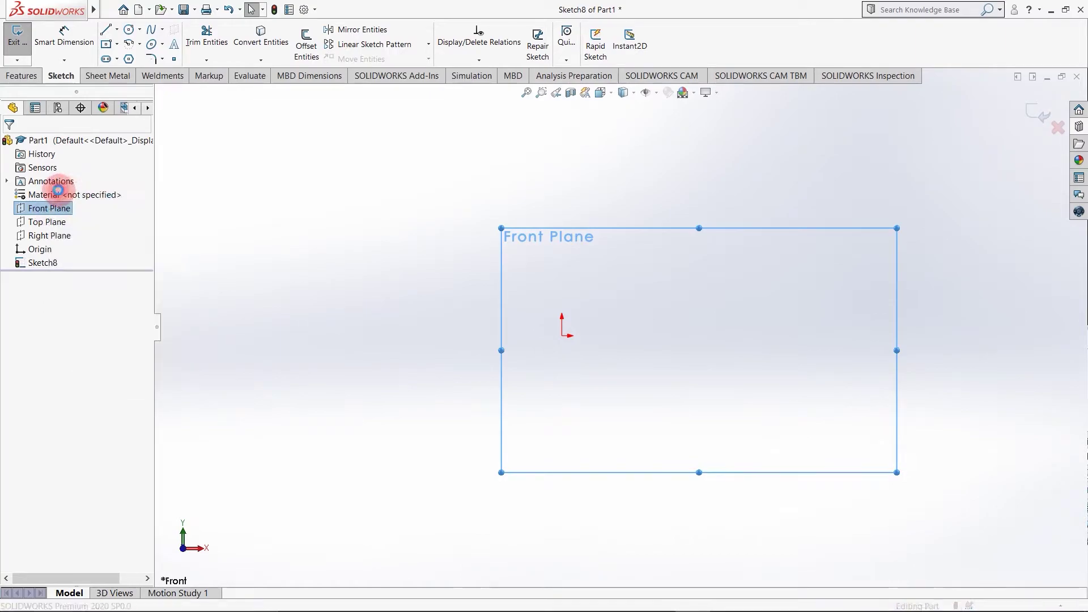
{"action": "left_click", "coordinate": [103, 46]}
{"action": "left_click", "coordinate": [602, 323]}
{"action": "left_click", "coordinate": [617, 293]}
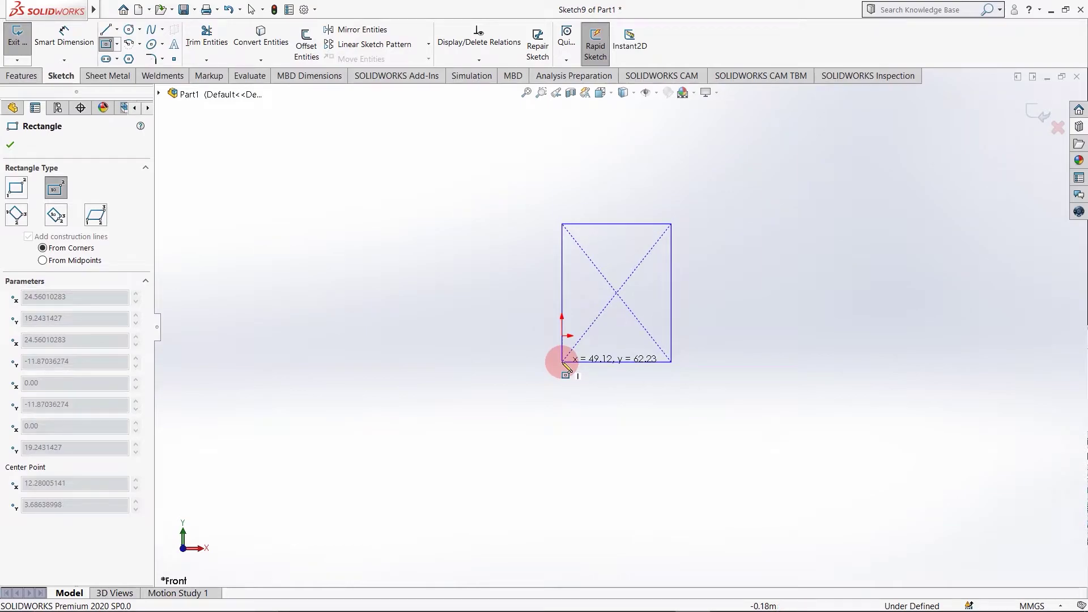
{"action": "left_click", "coordinate": [547, 357]}
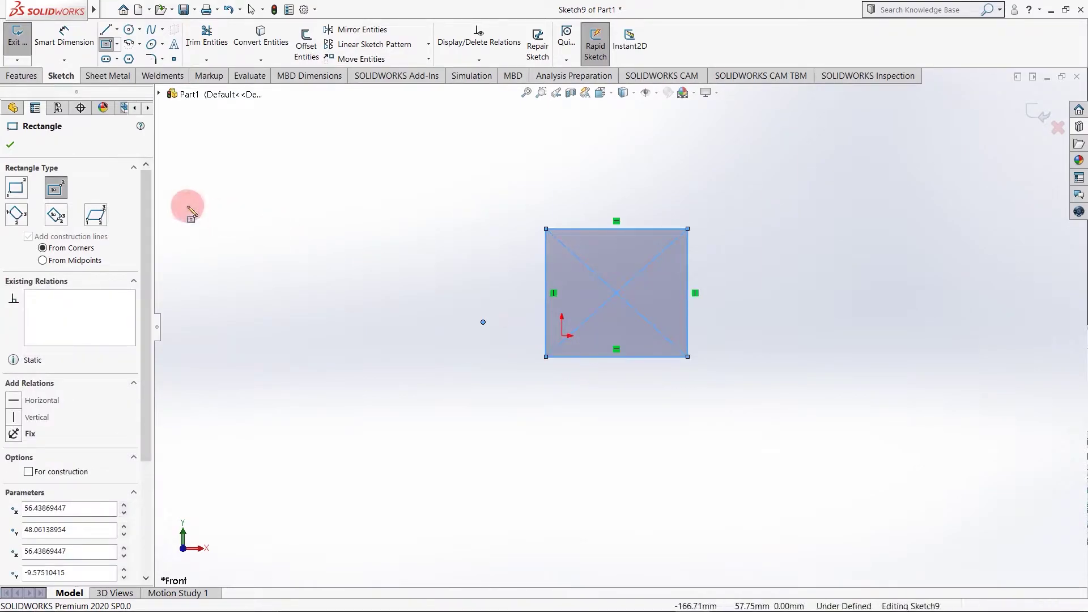
Dimension the rectangle's height and width to 100 mm each.
{"action": "right_click_drag", "start_coordinate": [512, 325], "coordinate": [454, 220]}
{"action": "right_click_drag", "start_coordinate": [457, 284], "coordinate": [461, 238]}
{"action": "left_click", "coordinate": [546, 292]}
{"action": "left_click", "coordinate": [504, 299]}
{"action": "type", "text": "100"}
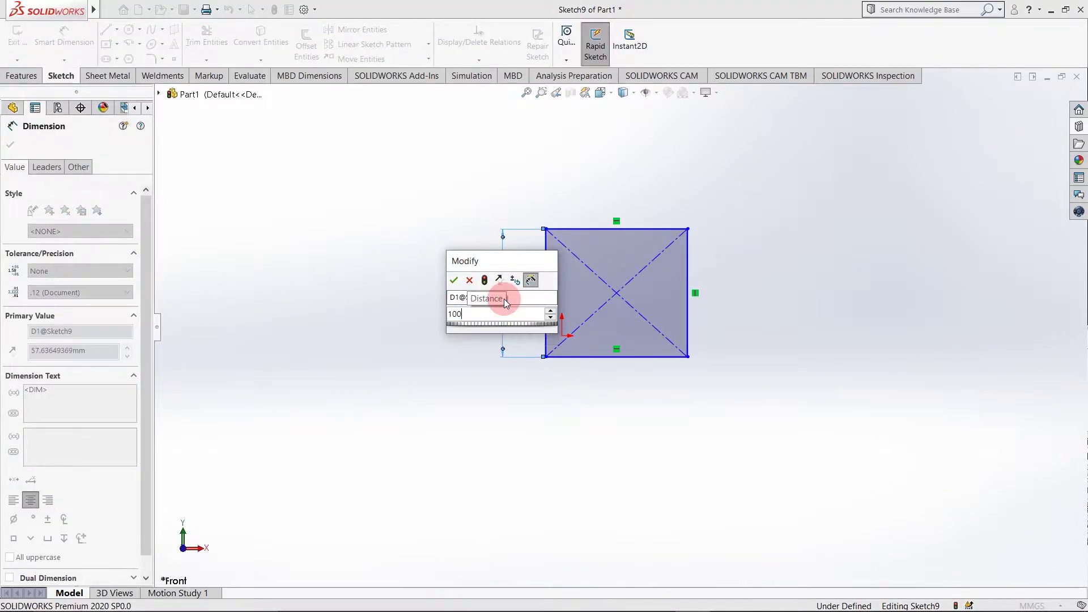
{"action": "key", "text": "Return"}
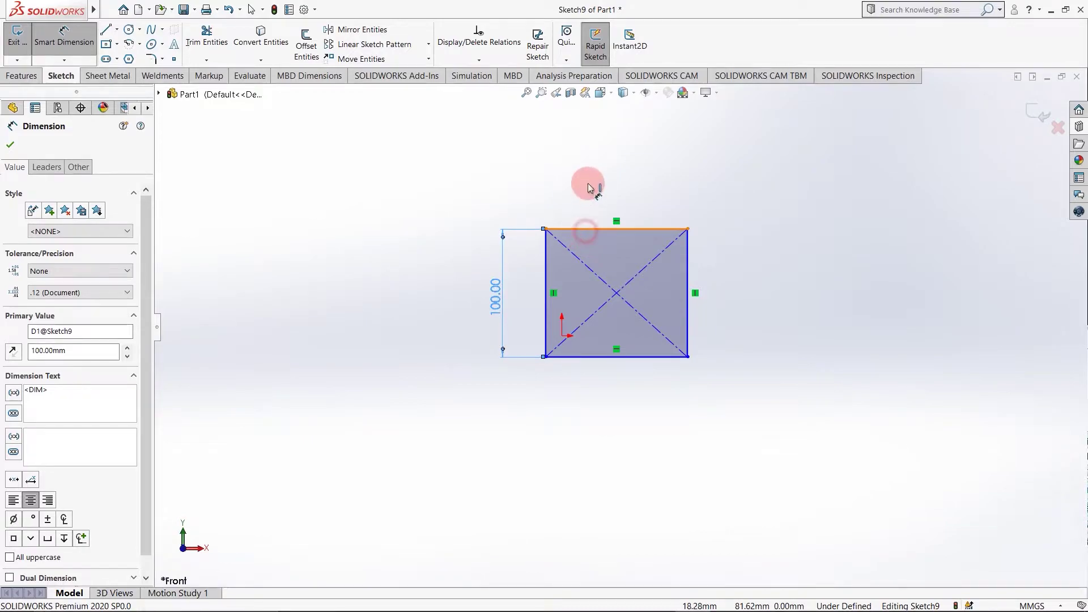
{"action": "left_click", "coordinate": [585, 230]}
{"action": "left_click", "coordinate": [588, 185]}
{"action": "type", "text": "100"}
{"action": "key", "text": "Return"}
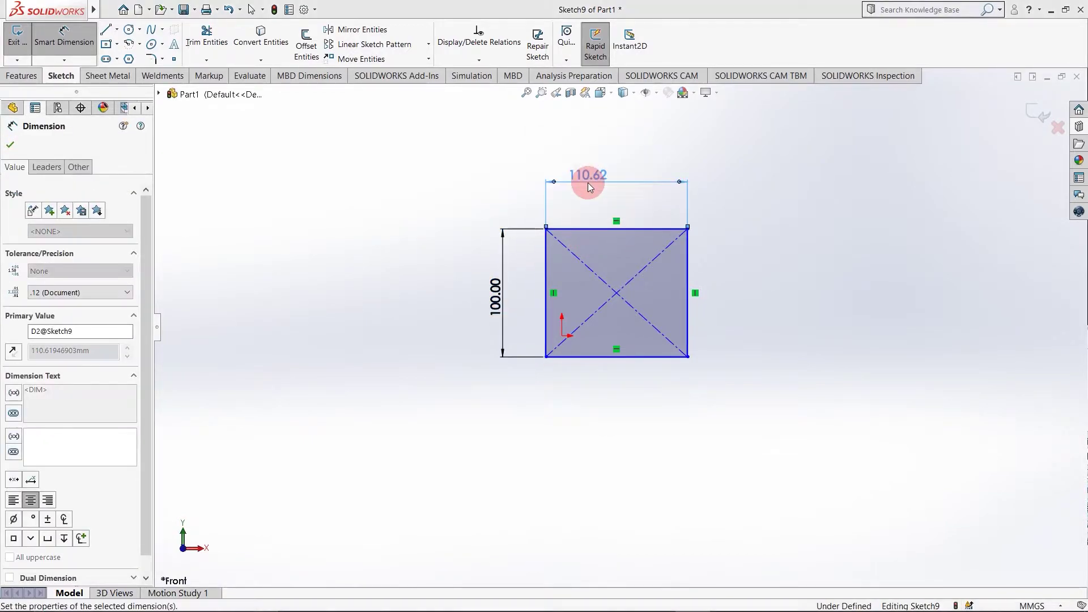
Extrude the square 100 mm with the Mid Plane end condition.
{"action": "left_click", "coordinate": [8, 78]}
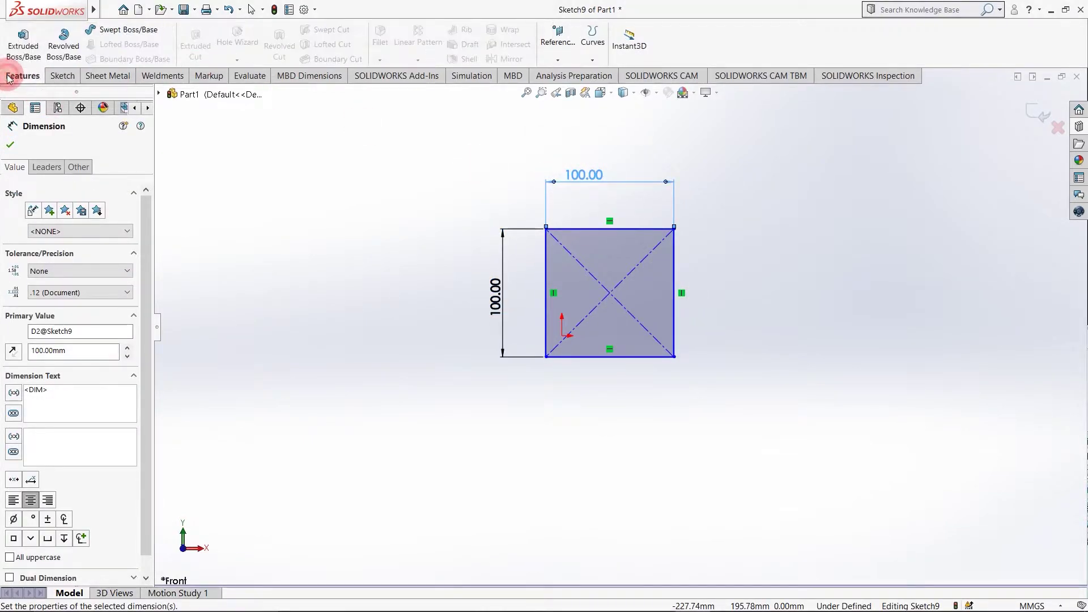
{"action": "left_click", "coordinate": [23, 43]}
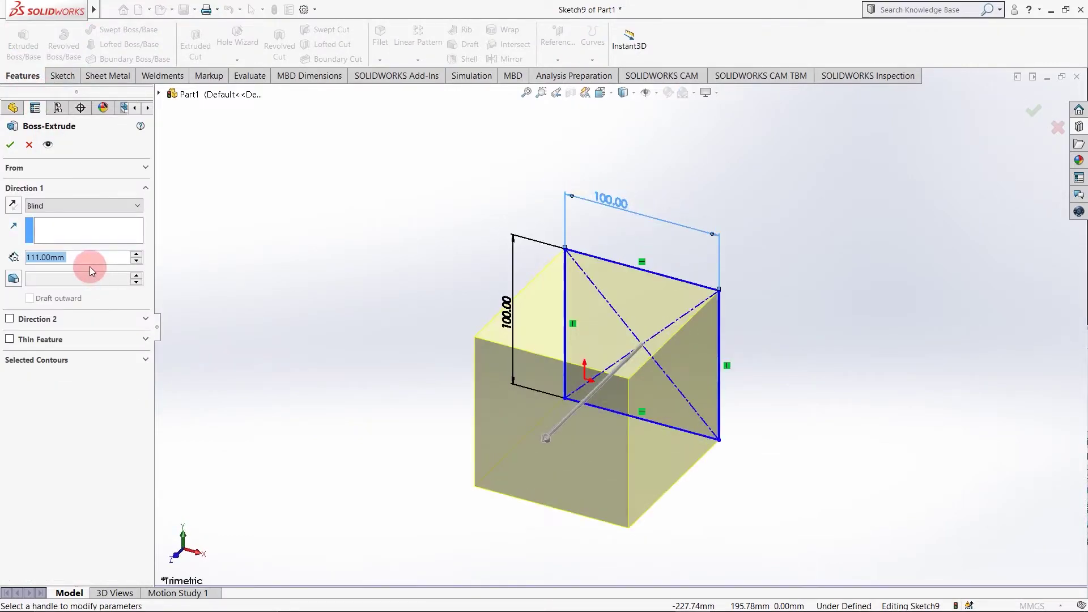
{"action": "type", "text": "100"}
{"action": "key", "text": "Return"}
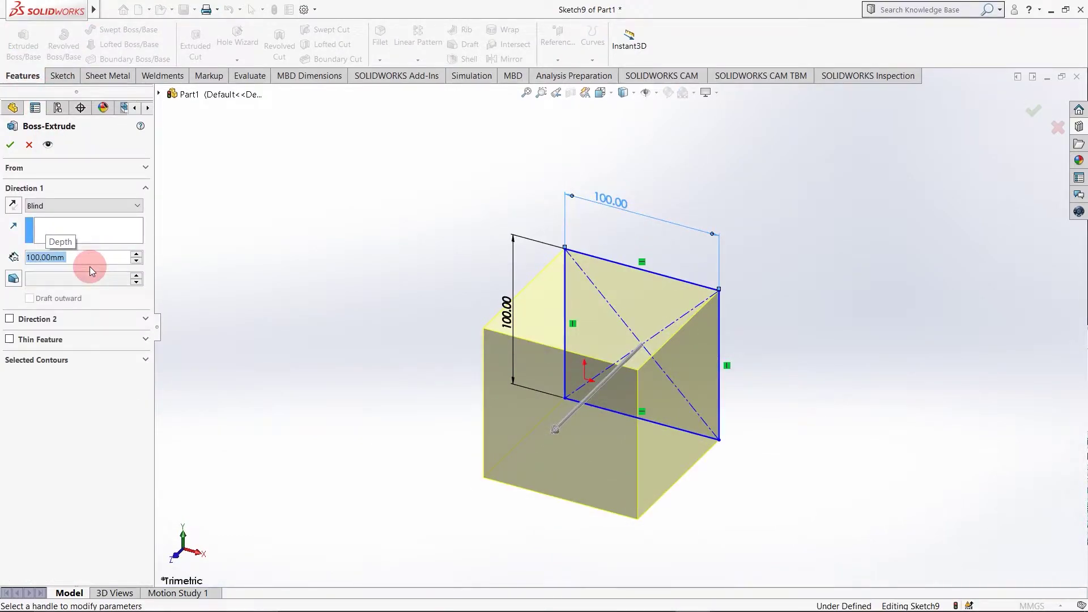
{"action": "left_click", "coordinate": [57, 210]}
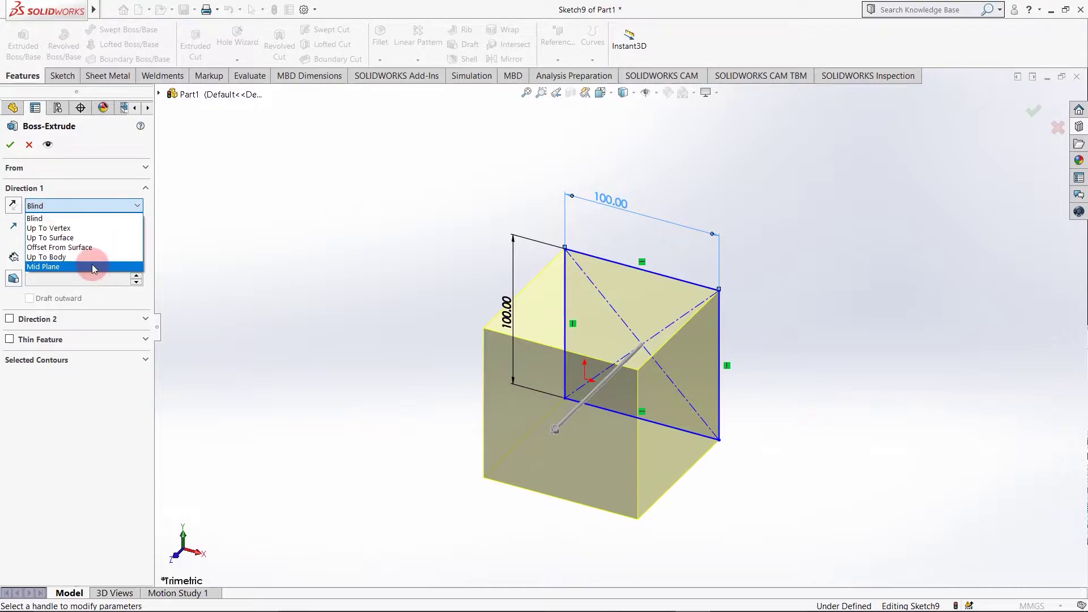
{"action": "left_click", "coordinate": [92, 267]}
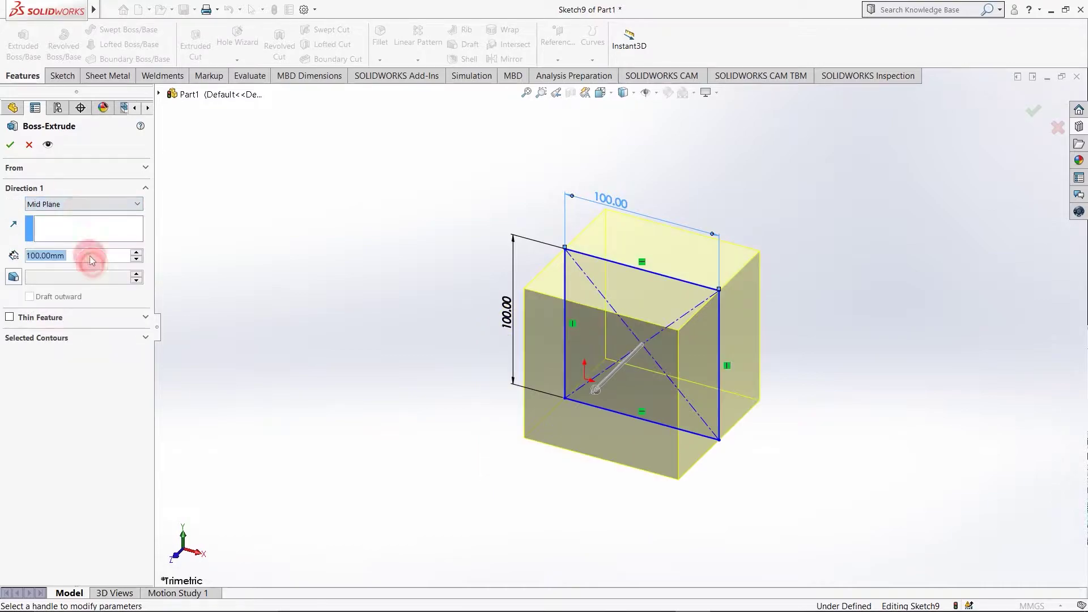
{"action": "left_click", "coordinate": [12, 145]}
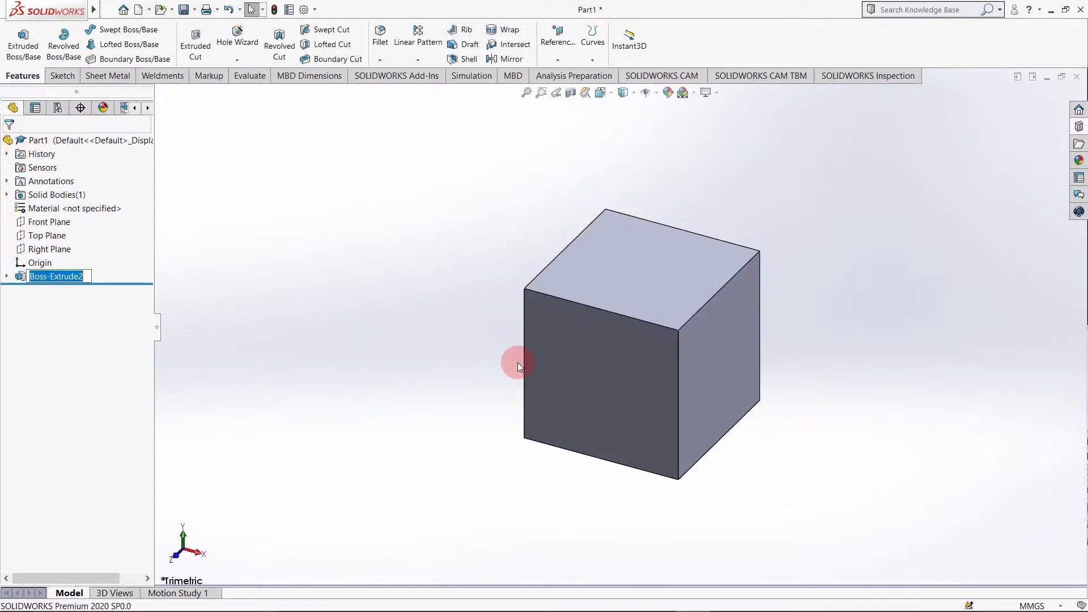
Start a sketch on the cube's front face and draw a circle with a radius of about 13.5 mm near its center.
{"action": "scroll", "coordinate": [338, 322], "scroll_direction": "up", "scroll_amount": 1}
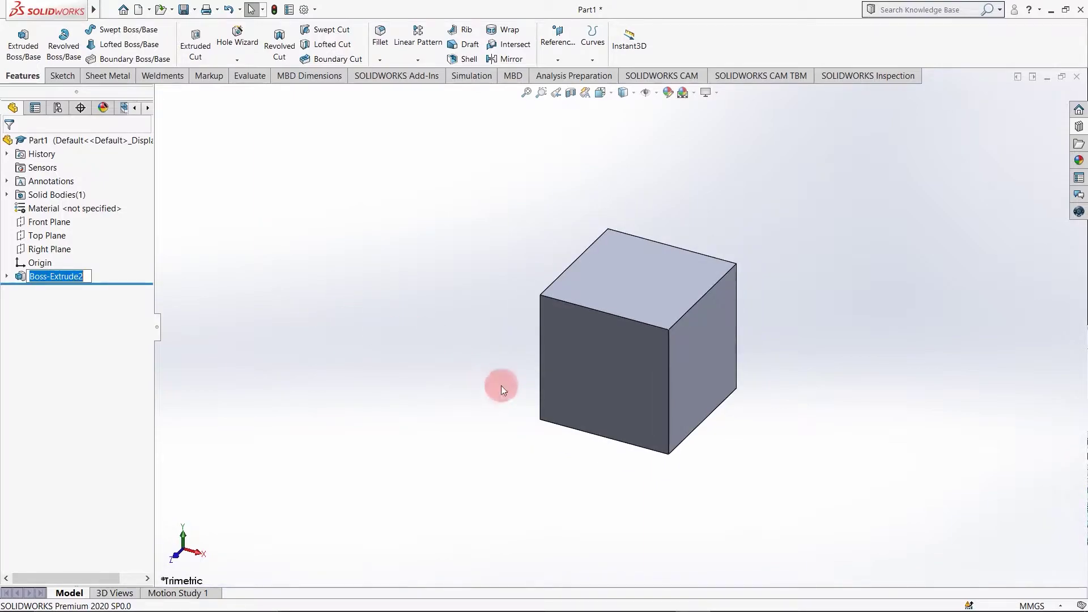
{"action": "left_click", "coordinate": [596, 361]}
{"action": "right_click", "coordinate": [596, 361]}
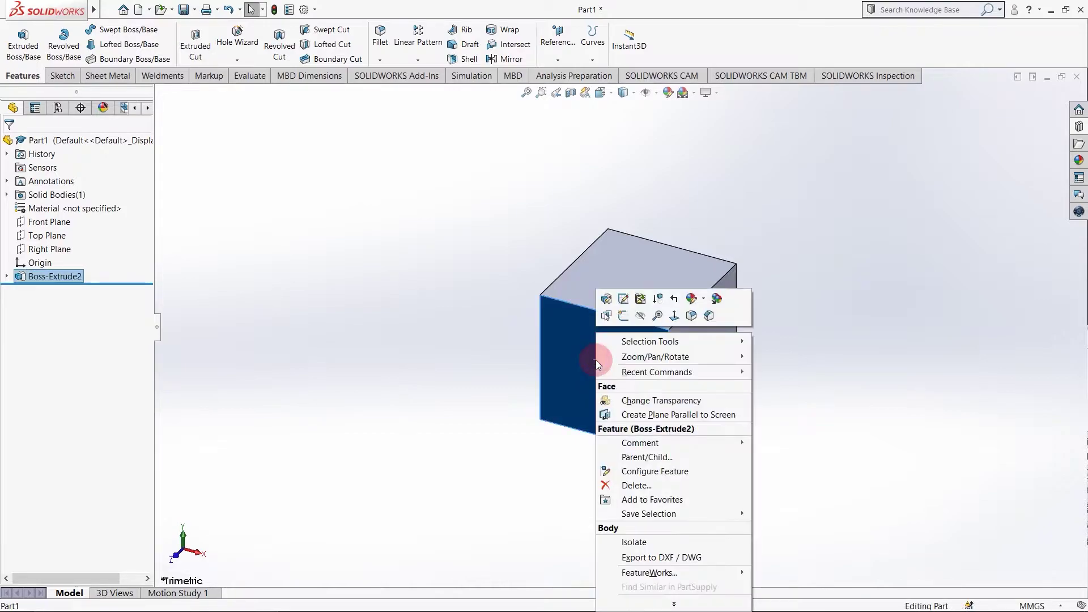
{"action": "left_click", "coordinate": [624, 316]}
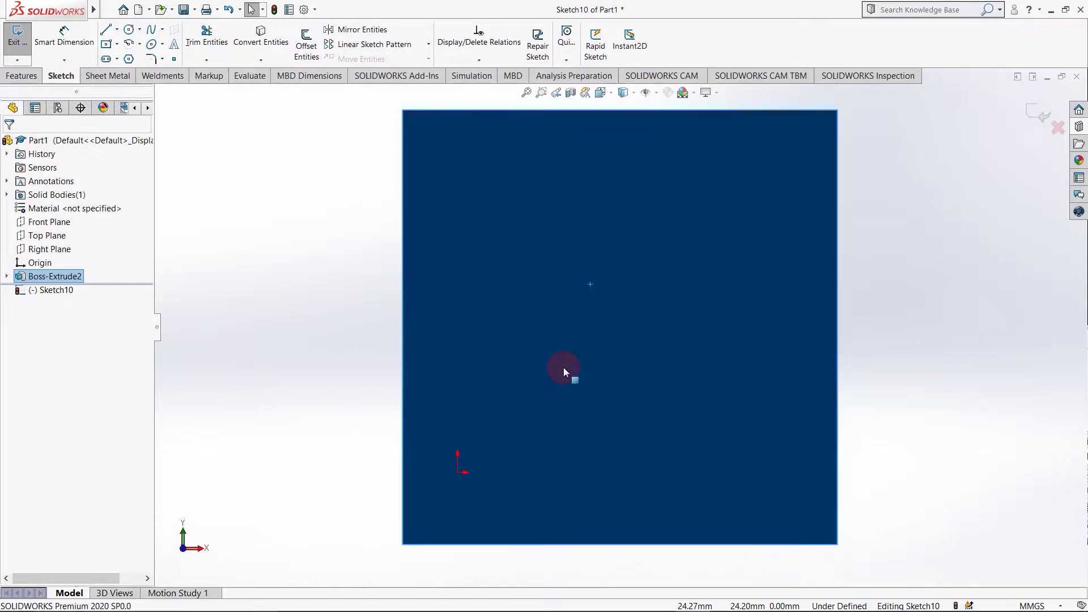
{"action": "left_click", "coordinate": [129, 29]}
{"action": "left_click_drag", "start_coordinate": [623, 327], "coordinate": [628, 269]}
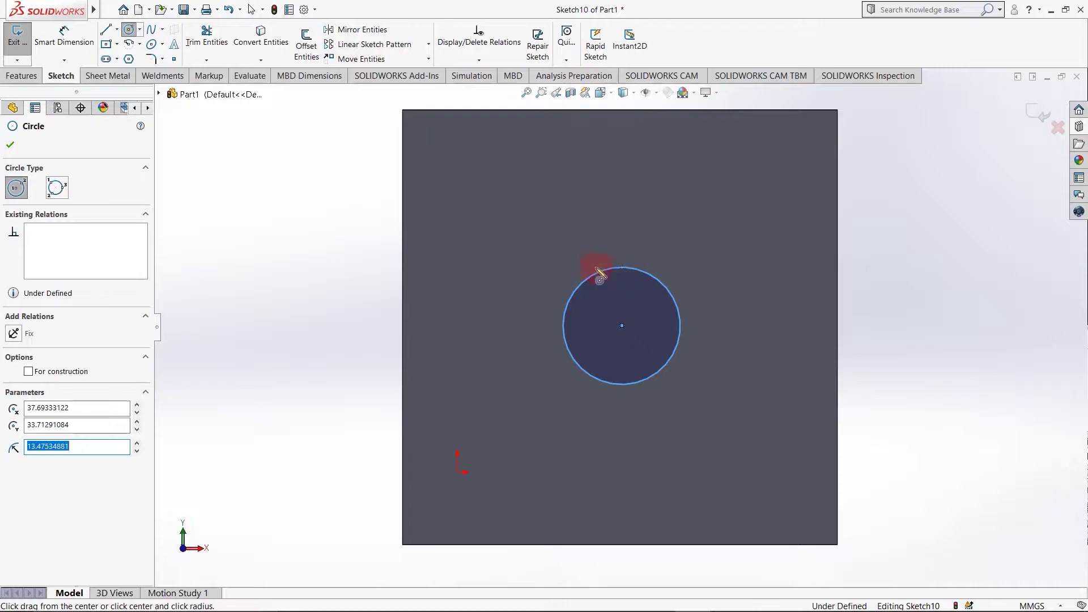
Dimension the circle's diameter on the cube's front face to 30 mm.
{"action": "right_click_drag", "start_coordinate": [290, 347], "coordinate": [297, 202]}
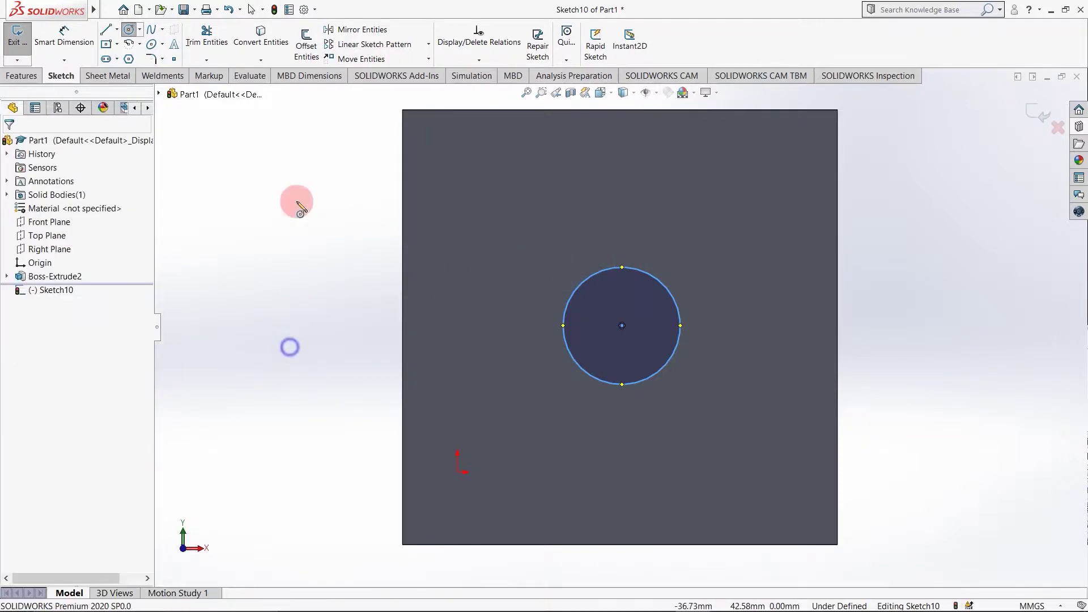
{"action": "left_click", "coordinate": [564, 315]}
{"action": "left_click", "coordinate": [486, 327]}
{"action": "type", "text": "300"}
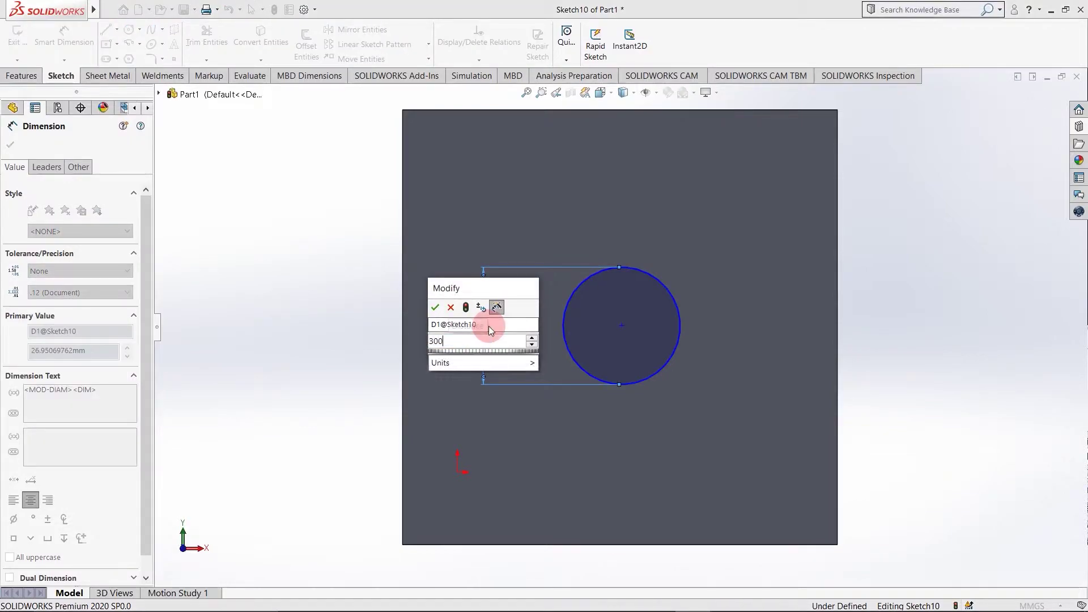
{"action": "key", "text": "BackSpace"}
{"action": "key", "text": "Return"}
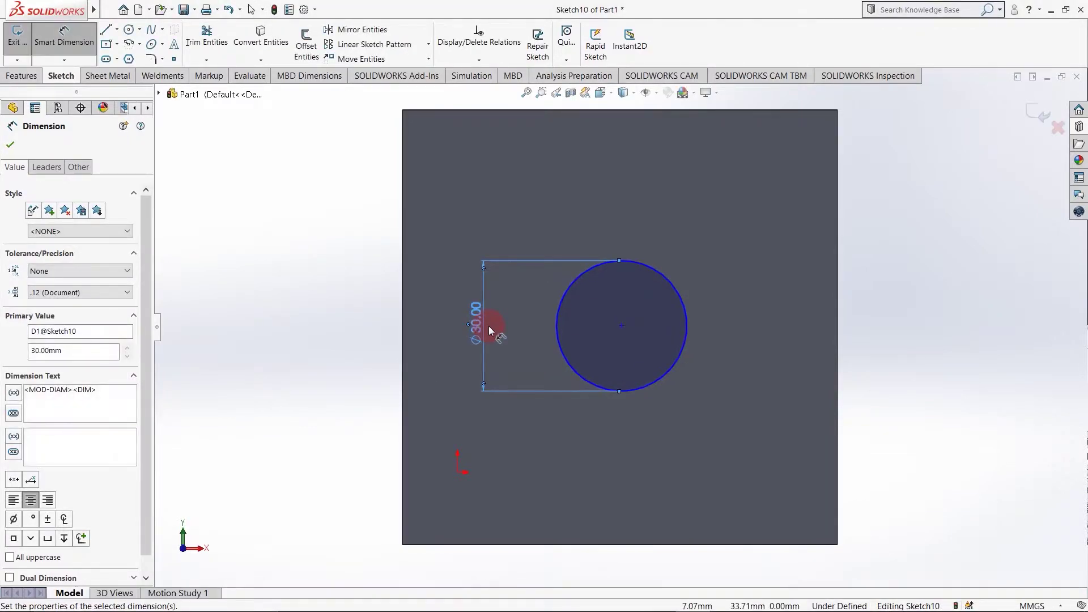
{"action": "key", "text": "Escape"}
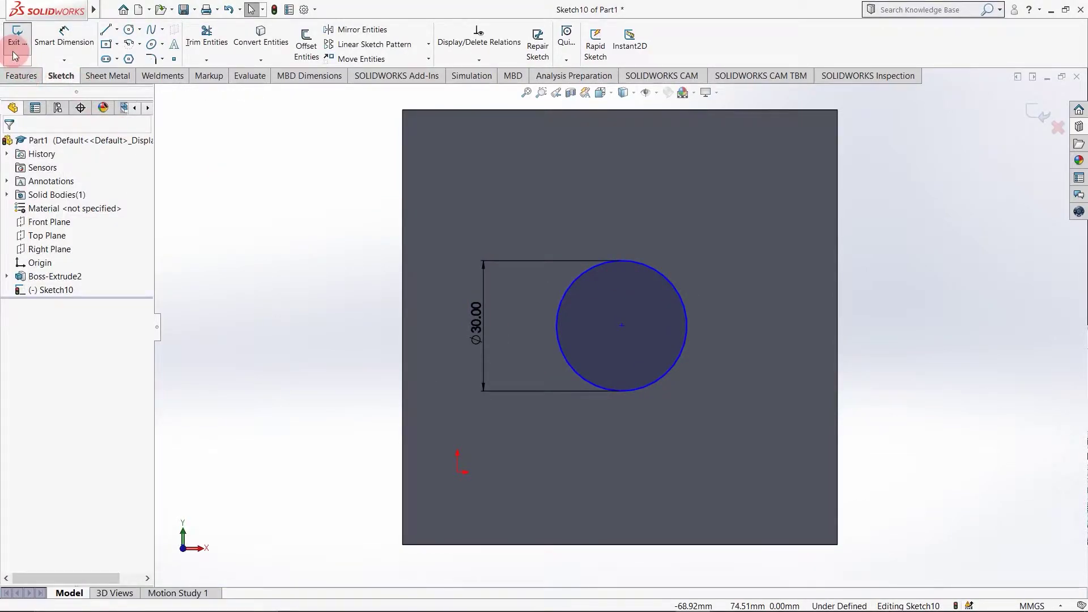
Start an extruded cut from the circle with the Blind end condition and pull its depth to about 57 mm.
{"action": "left_click", "coordinate": [21, 74]}
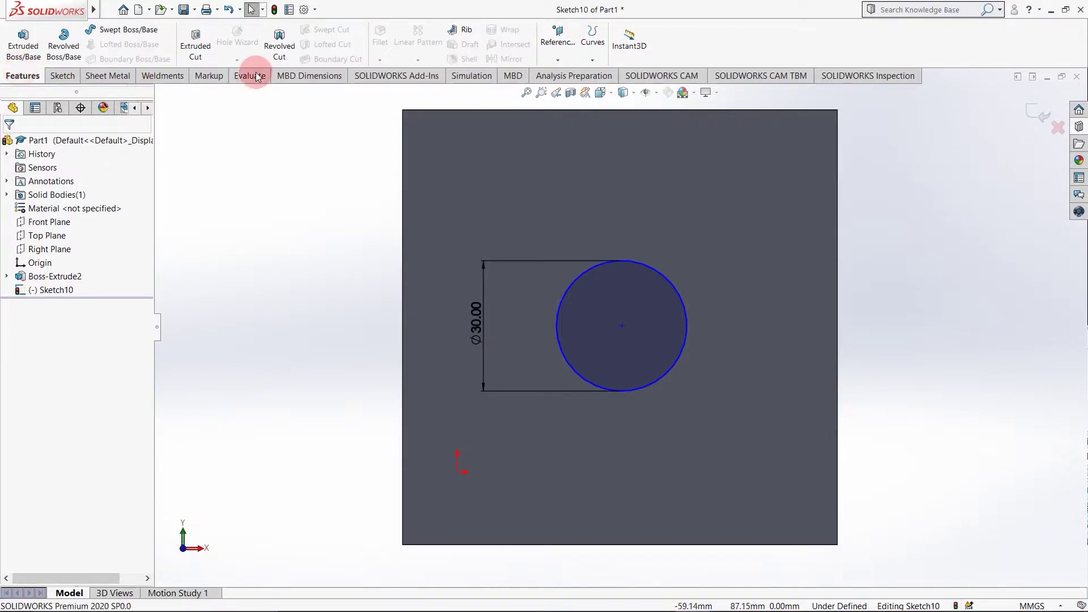
{"action": "left_click", "coordinate": [210, 57]}
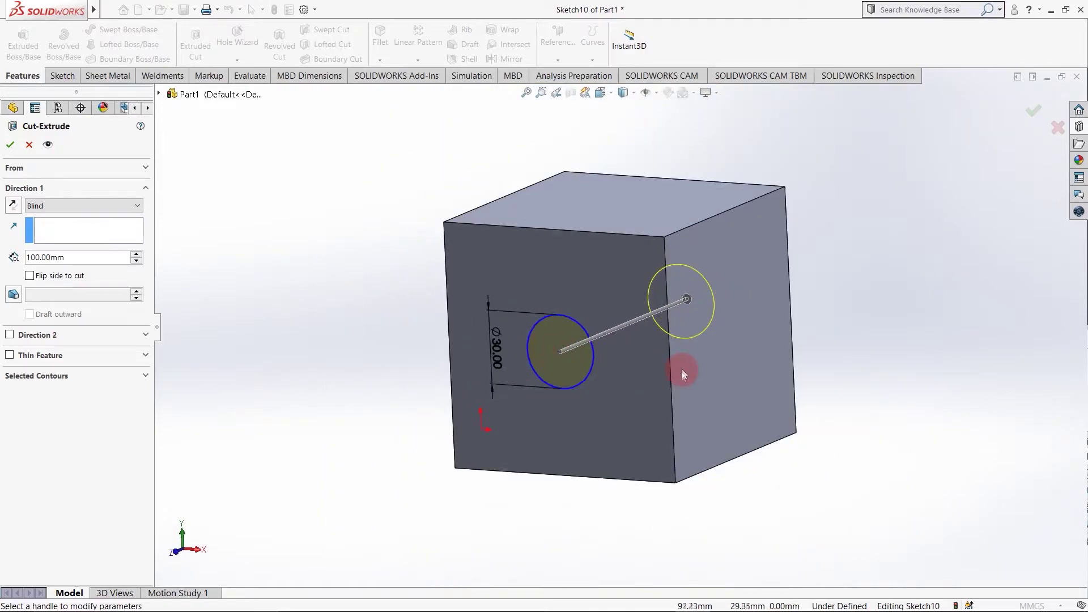
{"action": "middle_click_drag", "start_coordinate": [683, 374], "coordinate": [623, 371]}
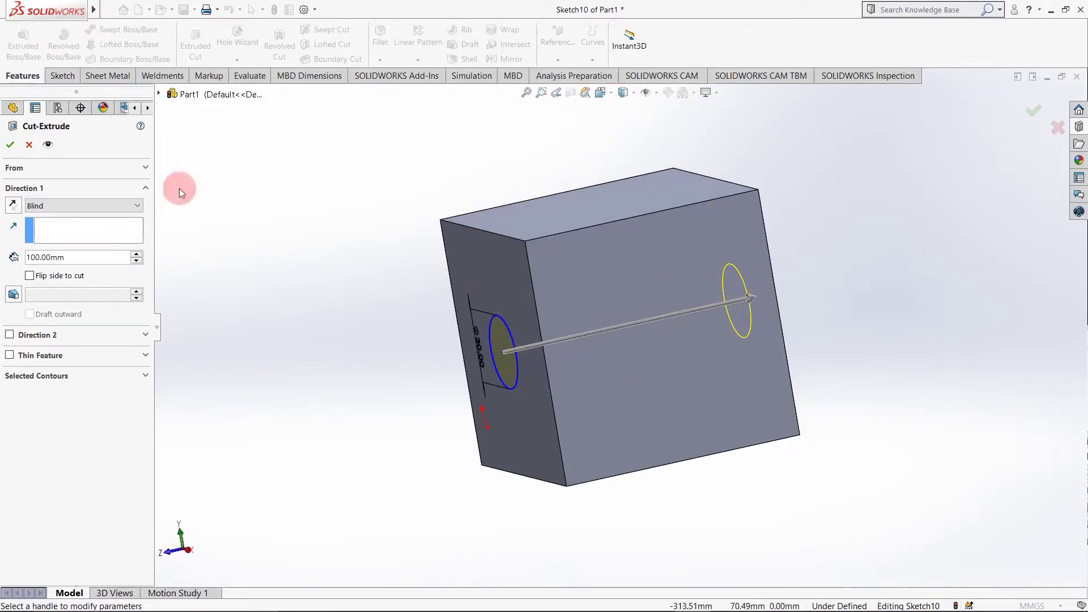
{"action": "left_click", "coordinate": [130, 207]}
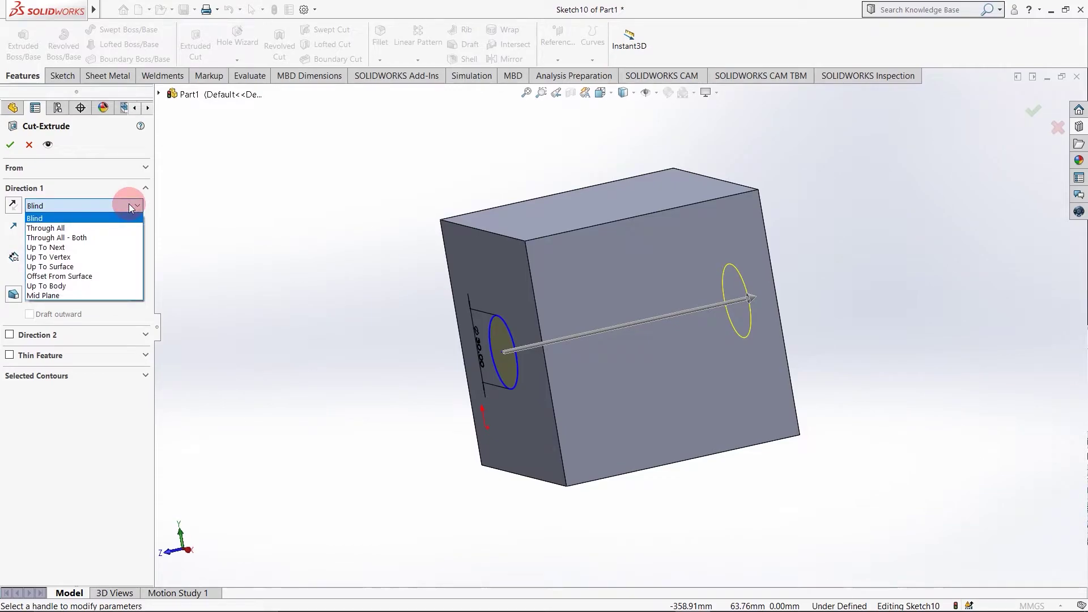
{"action": "left_click", "coordinate": [104, 220]}
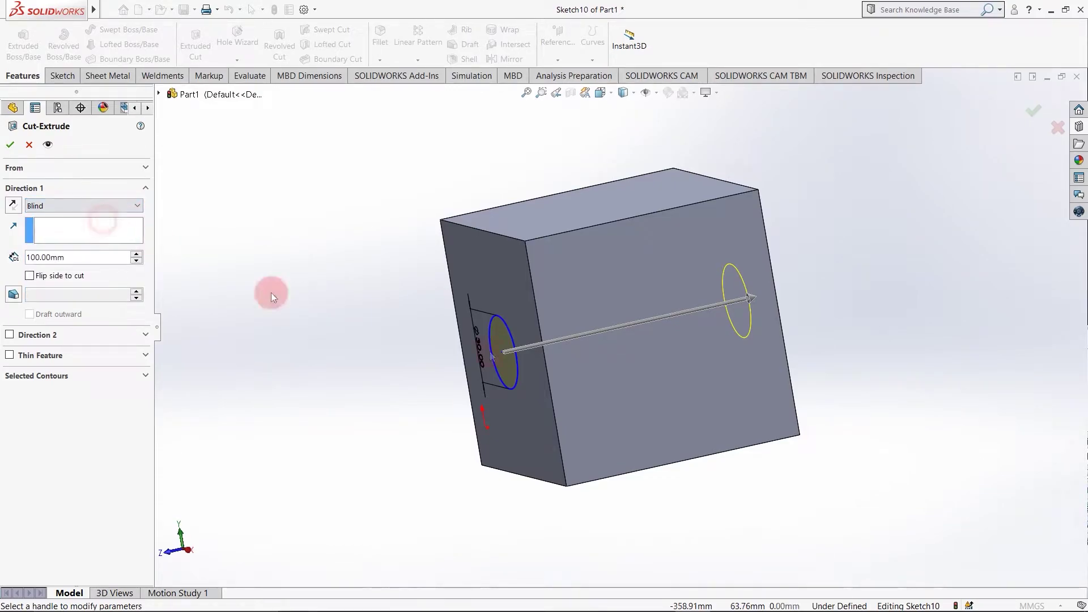
{"action": "left_click", "coordinate": [753, 299]}
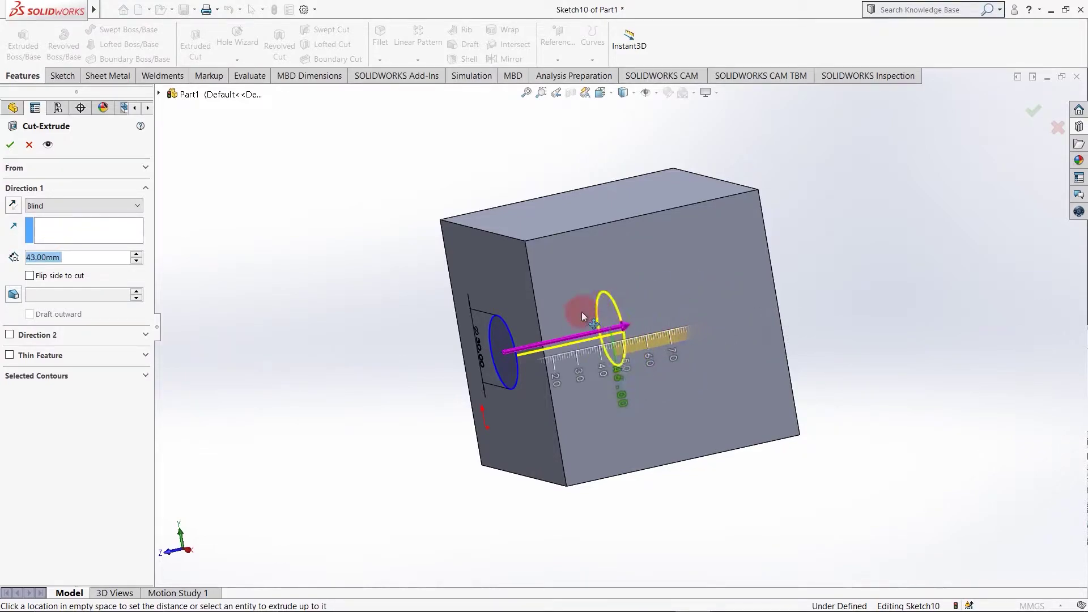
{"action": "left_click", "coordinate": [638, 312]}
Try the Through All and Up To Next end conditions for the cut, inspecting the preview of each.
{"action": "left_click", "coordinate": [97, 211]}
{"action": "left_click", "coordinate": [87, 230]}
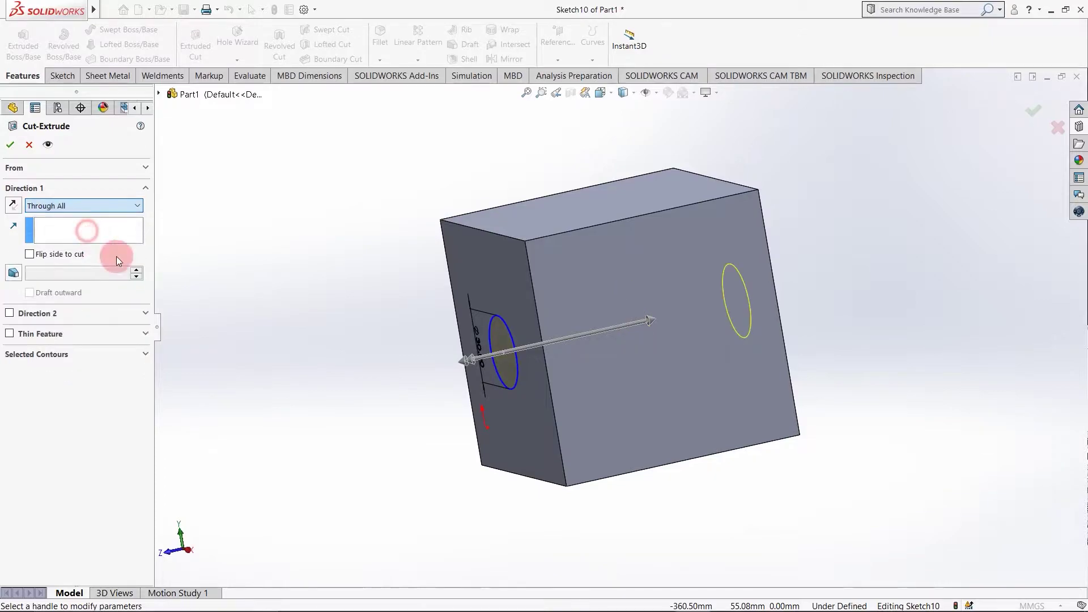
{"action": "middle_click_drag", "start_coordinate": [597, 323], "coordinate": [696, 346]}
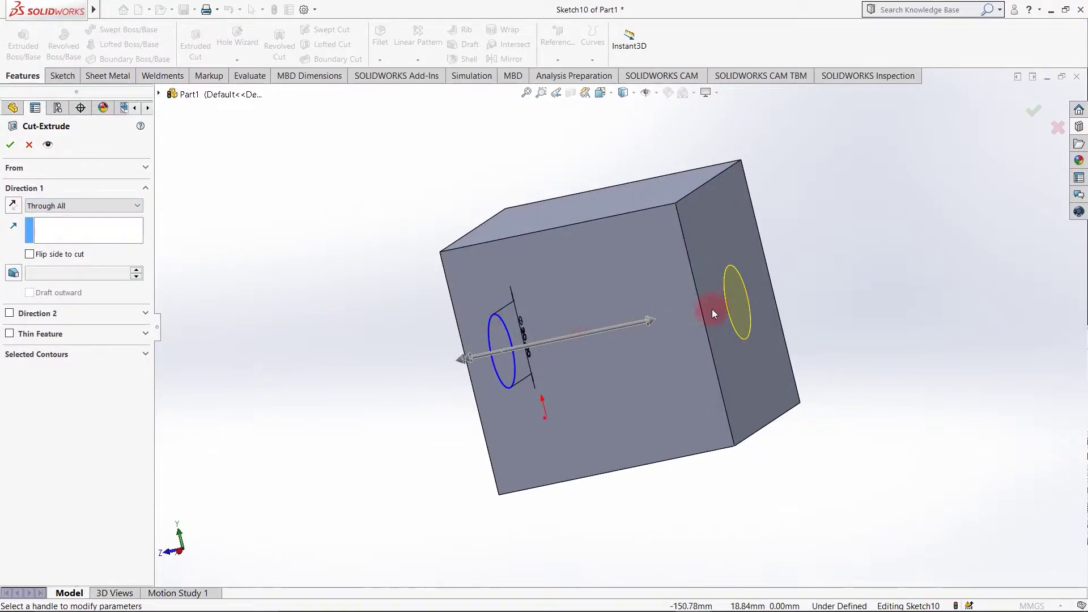
{"action": "middle_click_drag", "start_coordinate": [586, 315], "coordinate": [651, 287]}
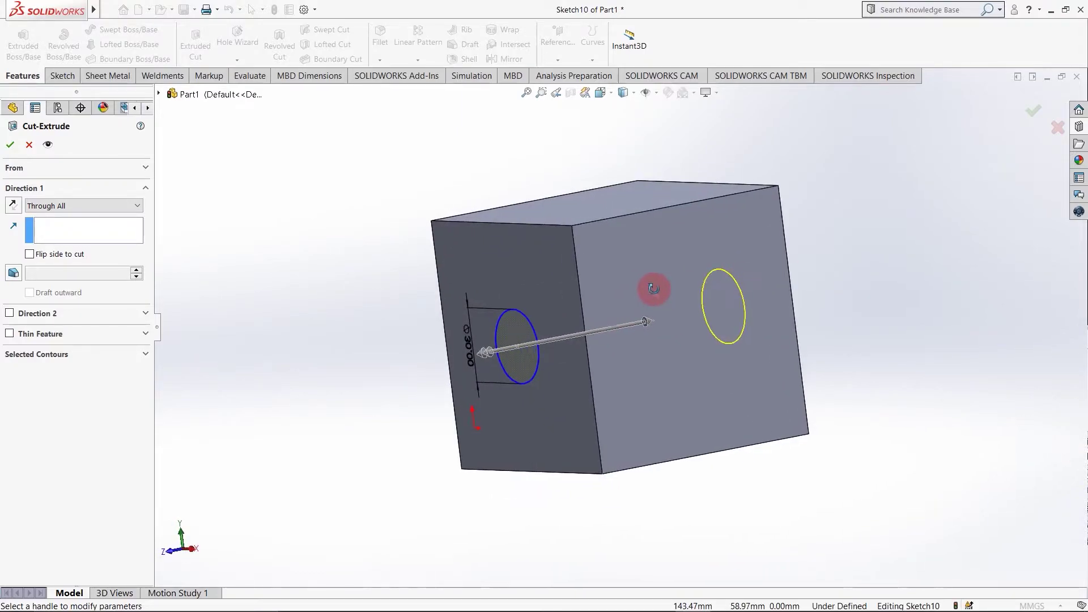
{"action": "left_click", "coordinate": [62, 205]}
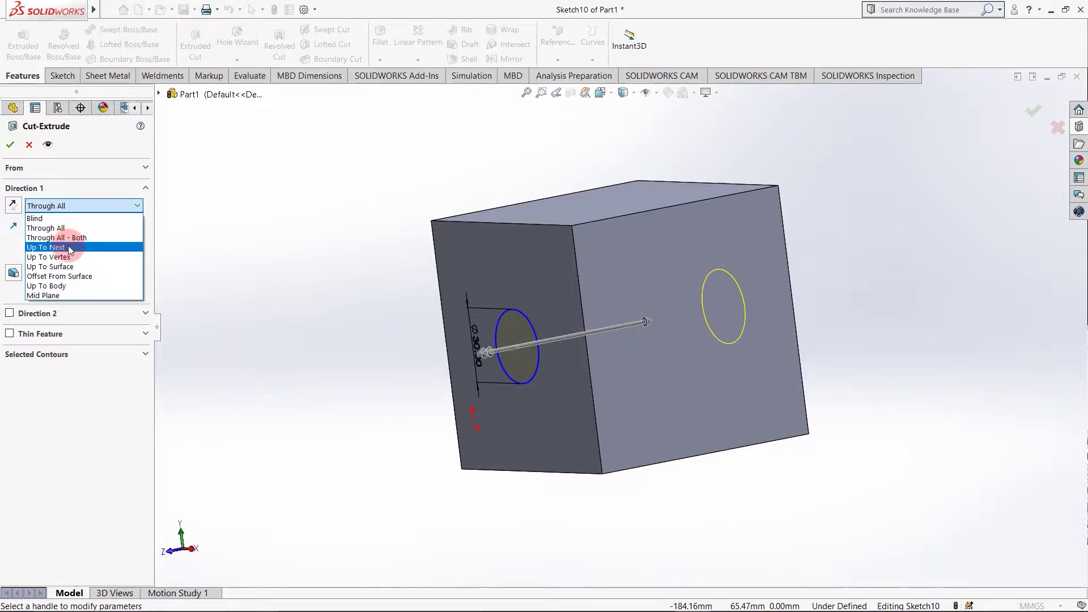
{"action": "left_click", "coordinate": [70, 247]}
{"action": "middle_click_drag", "start_coordinate": [644, 322], "coordinate": [587, 340]}
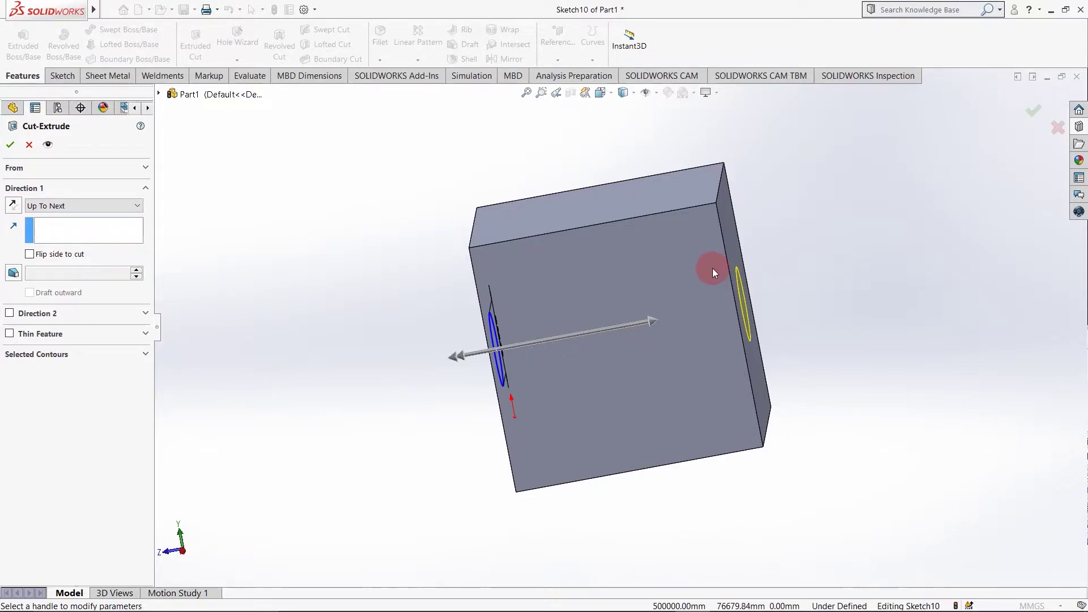
Try the Up To Vertex end condition for the cut, picking on the cube's lower side edge as reference.
{"action": "left_click", "coordinate": [72, 207]}
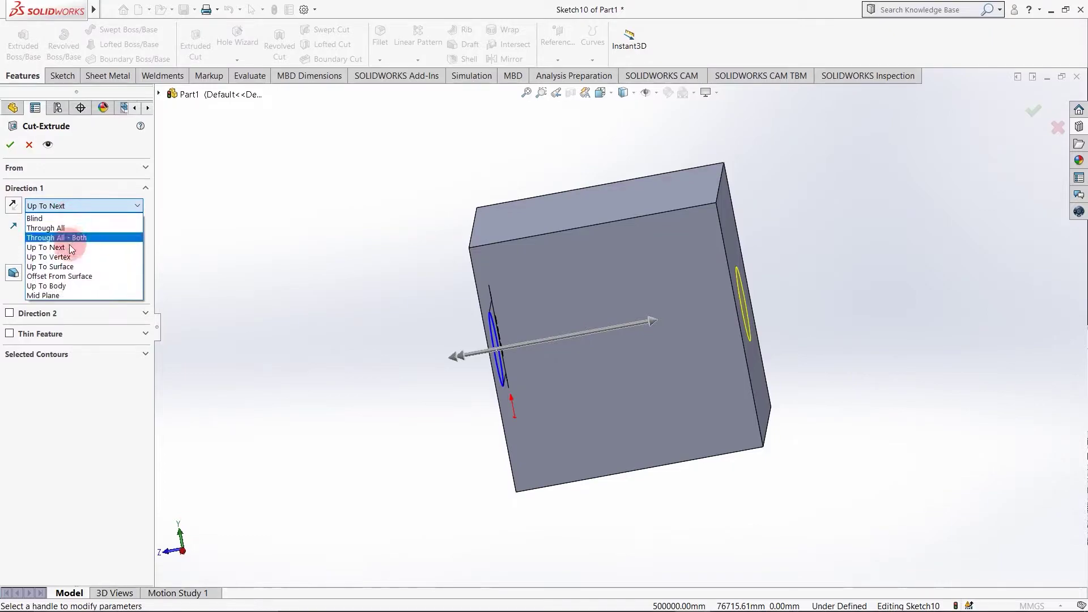
{"action": "left_click", "coordinate": [57, 257]}
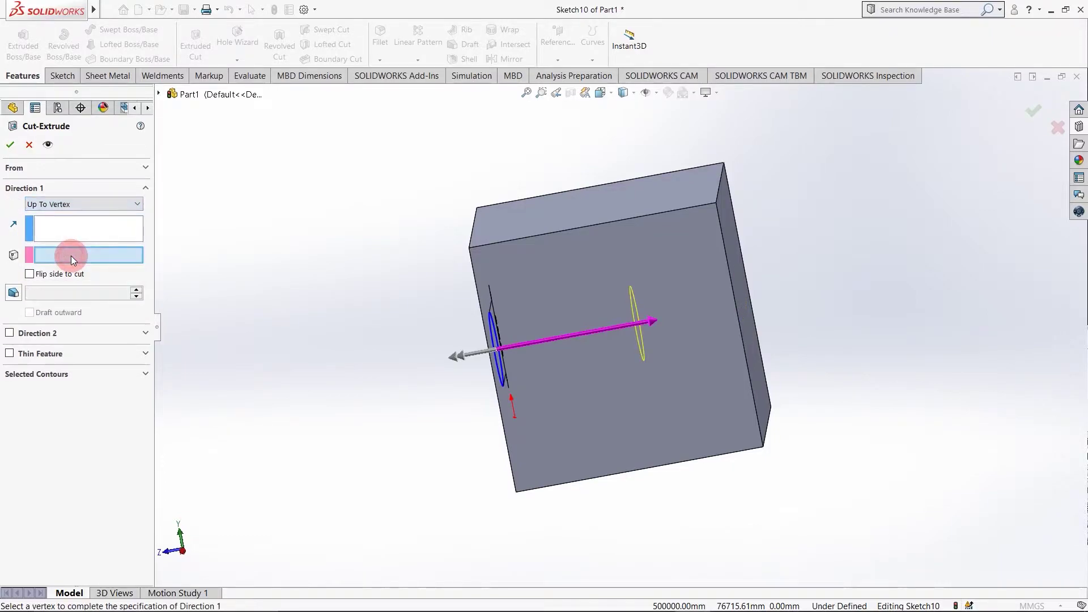
{"action": "left_click", "coordinate": [703, 457]}
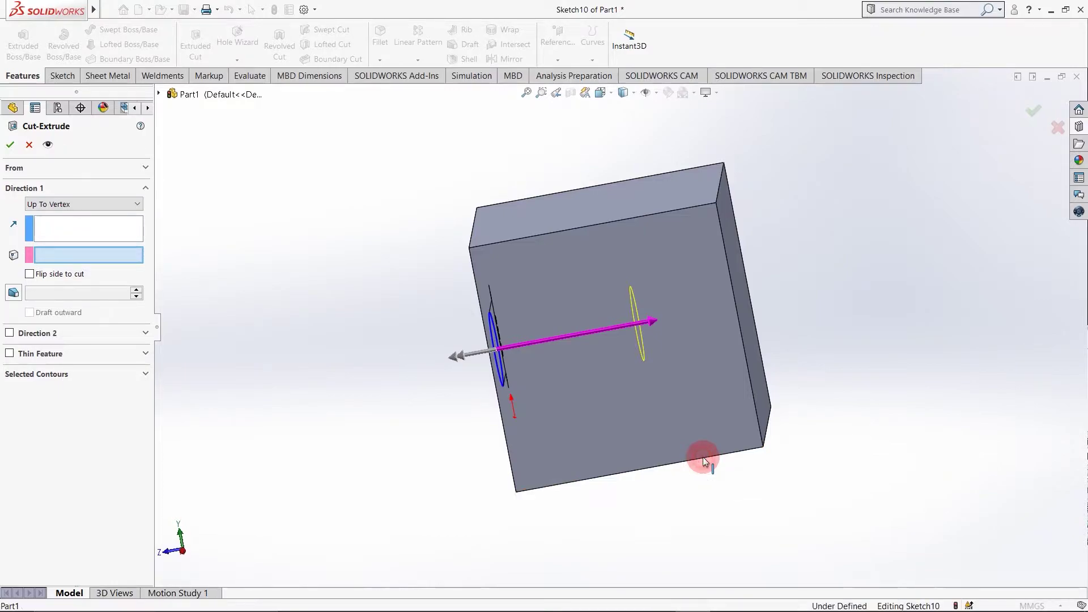
{"action": "left_click", "coordinate": [703, 456]}
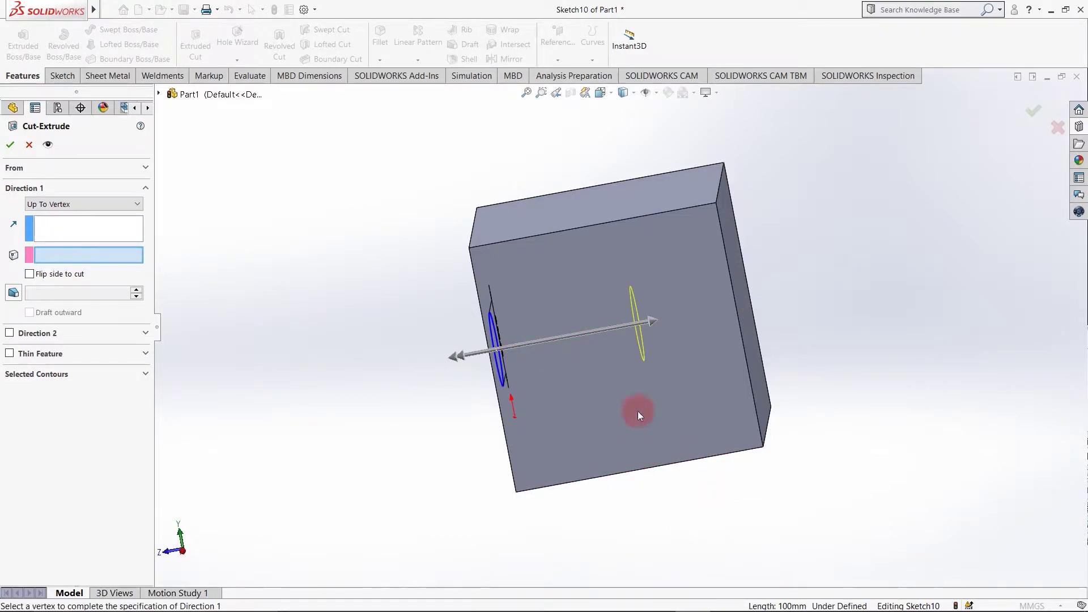
{"action": "mouse_move", "coordinate": [651, 340]}
{"action": "middle_mouse_down"}
{"action": "mouse_move", "coordinate": [667, 323]}
{"action": "mouse_move", "coordinate": [658, 329]}
{"action": "middle_mouse_up"}
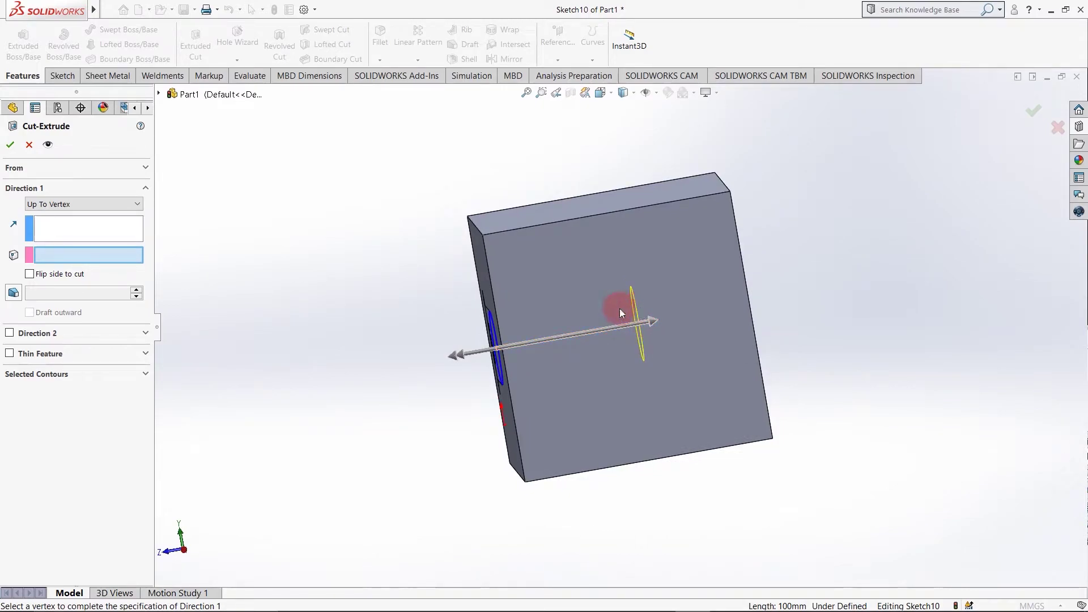
Try the Up To Surface end condition, ending the cut at the cube face opposite the circle.
{"action": "left_click", "coordinate": [89, 207]}
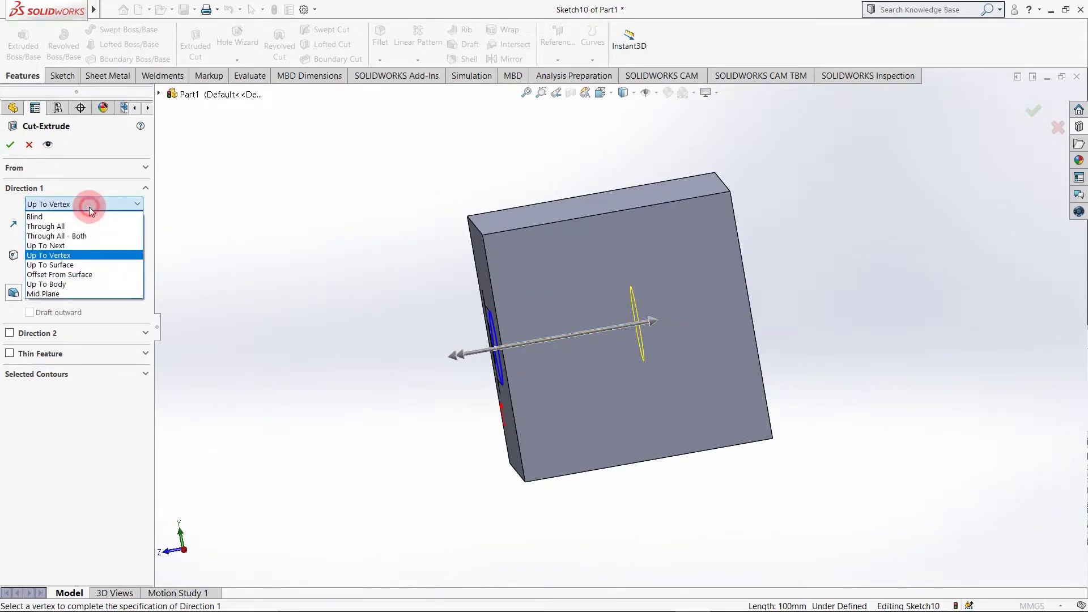
{"action": "left_click", "coordinate": [85, 266]}
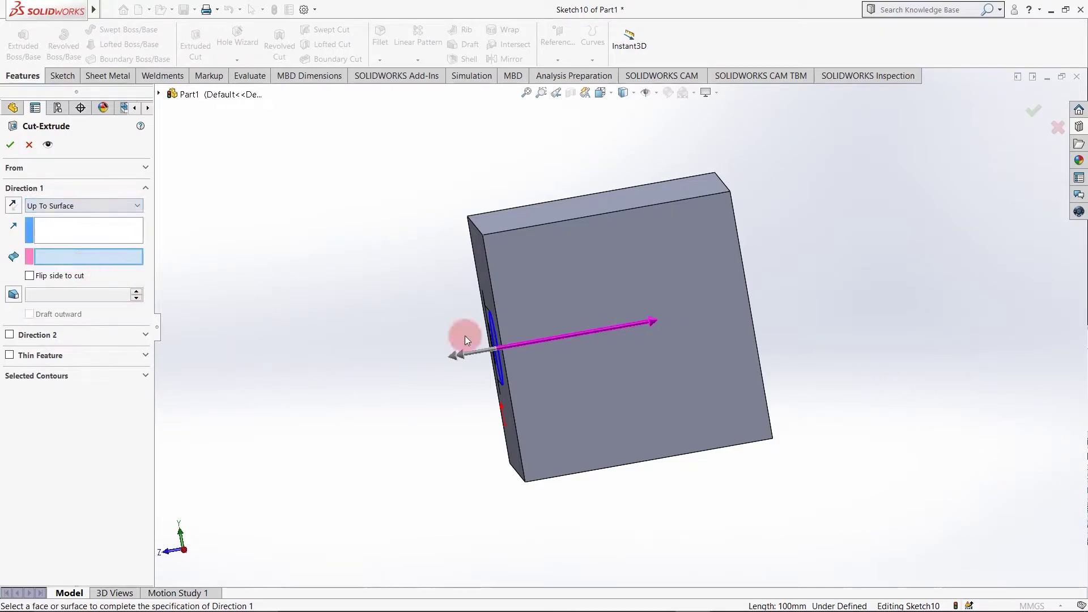
{"action": "middle_click_drag", "start_coordinate": [563, 336], "coordinate": [685, 340]}
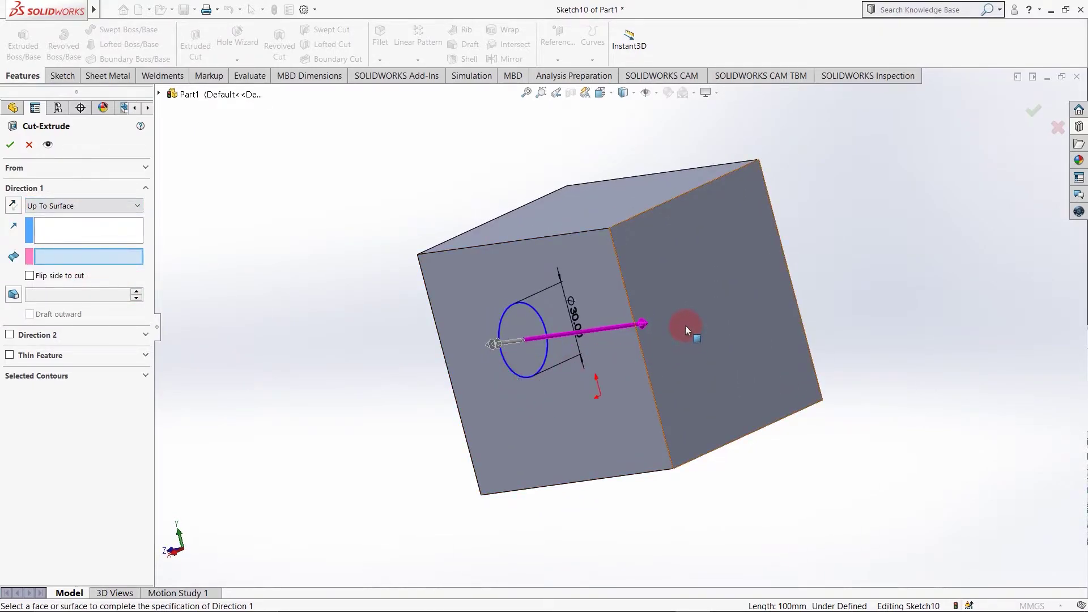
{"action": "left_click", "coordinate": [685, 325]}
{"action": "middle_click_drag", "start_coordinate": [640, 376], "coordinate": [683, 338]}
{"action": "left_click", "coordinate": [93, 227]}
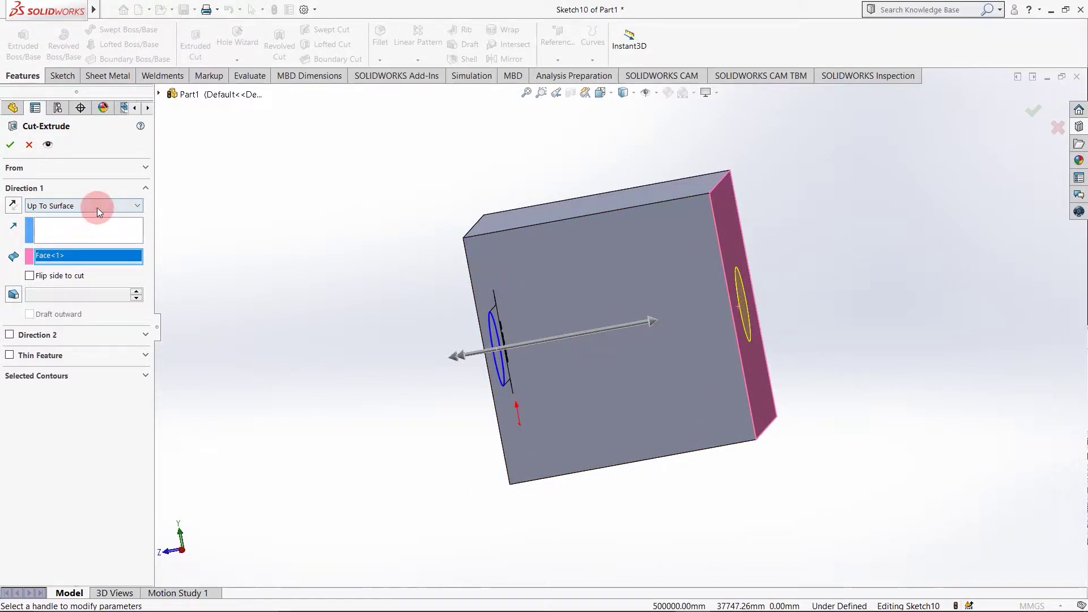
Try the Offset From Surface end condition with a 50 mm offset from the cube's back face.
{"action": "left_click", "coordinate": [97, 207]}
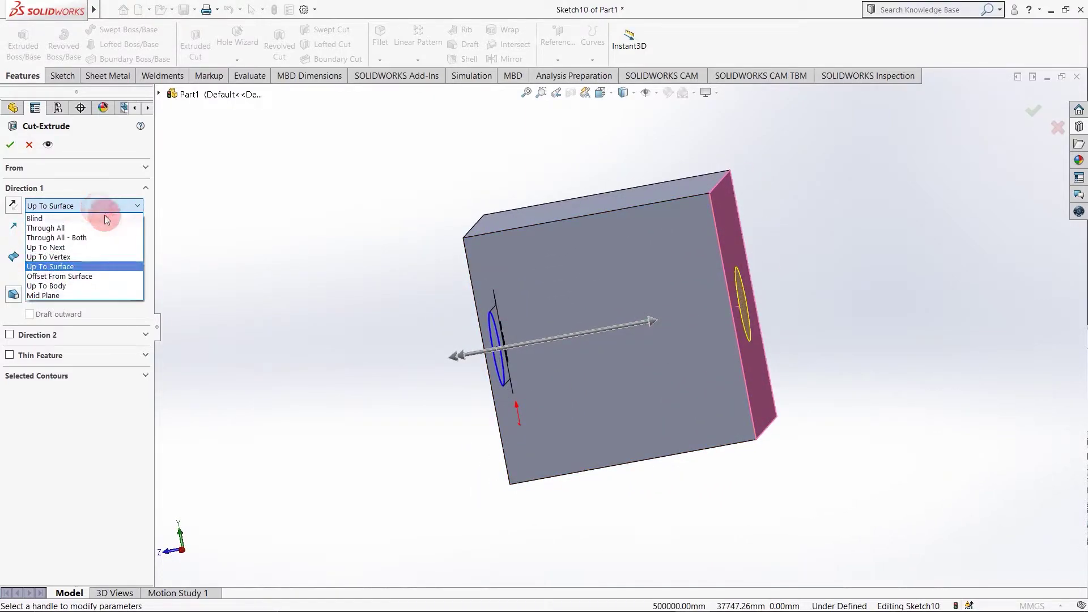
{"action": "left_click", "coordinate": [107, 276]}
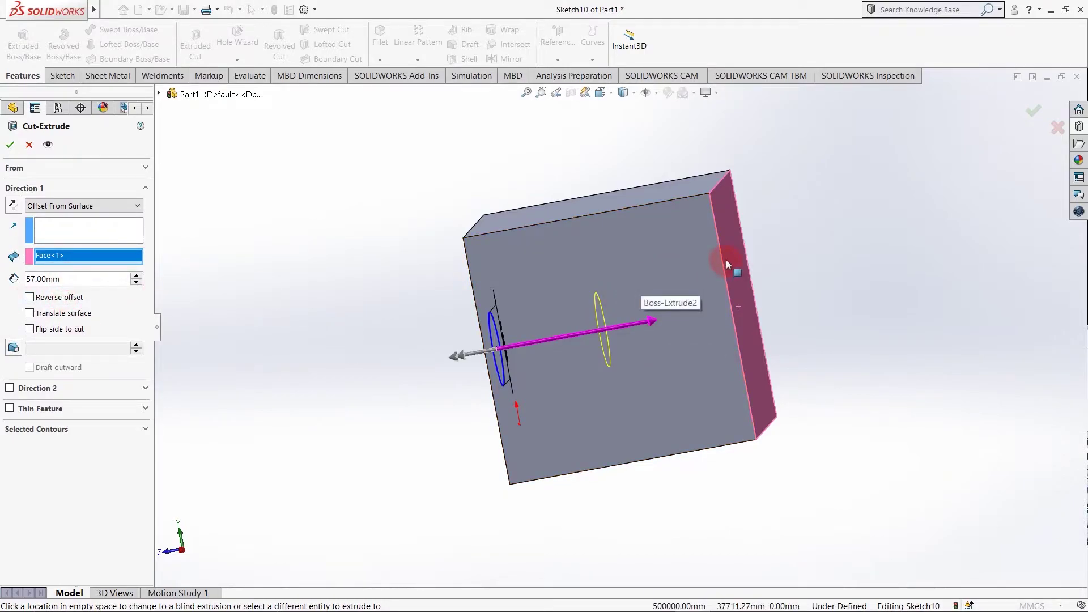
{"action": "left_click", "coordinate": [81, 282]}
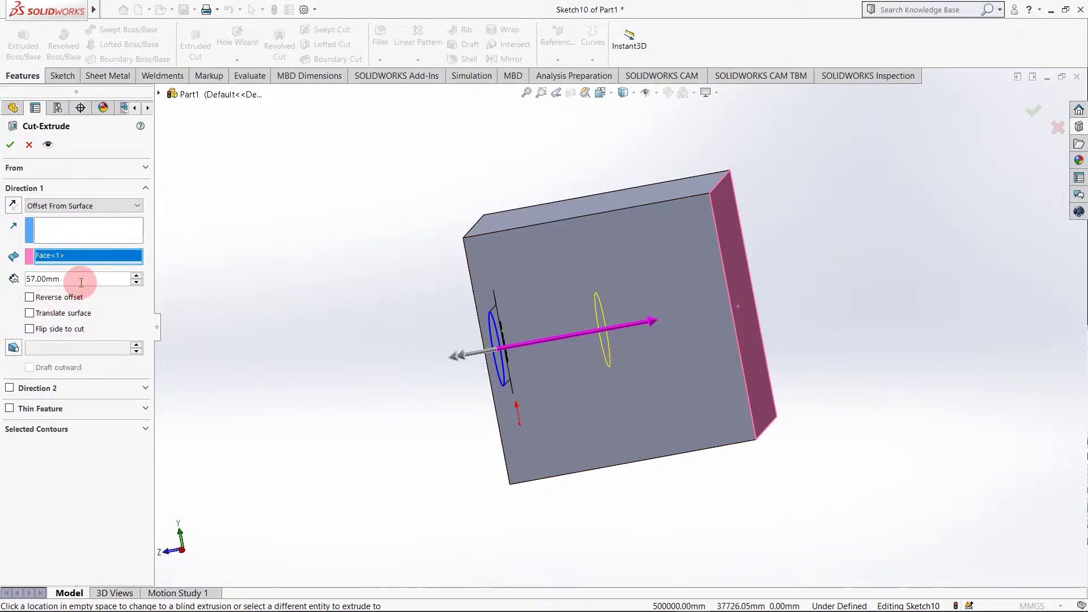
{"action": "type", "text": "50"}
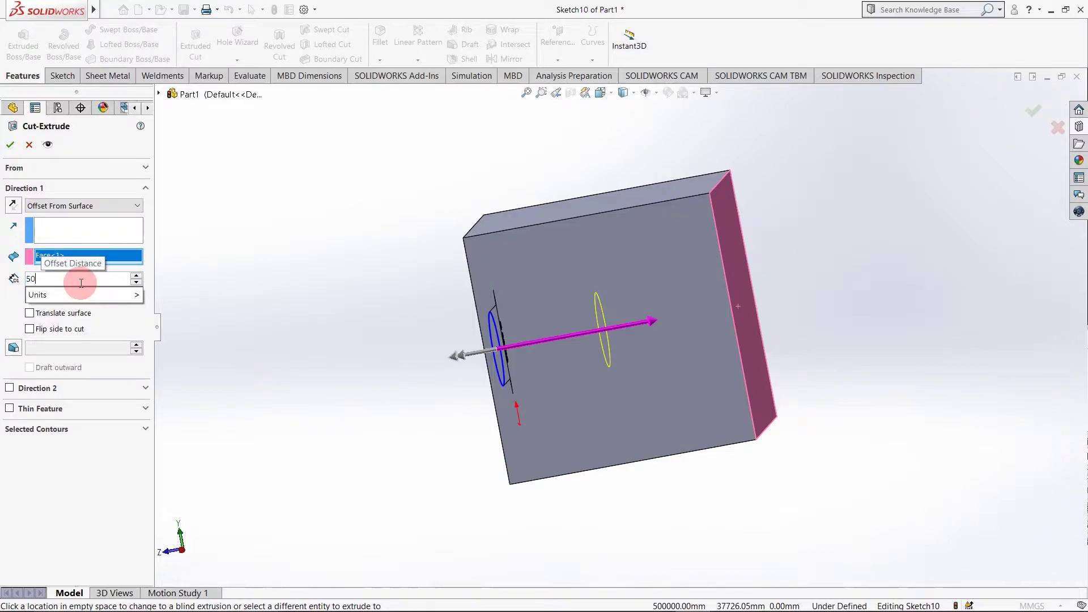
{"action": "key", "text": "Return"}
{"action": "middle_click_drag", "start_coordinate": [573, 381], "coordinate": [587, 379]}
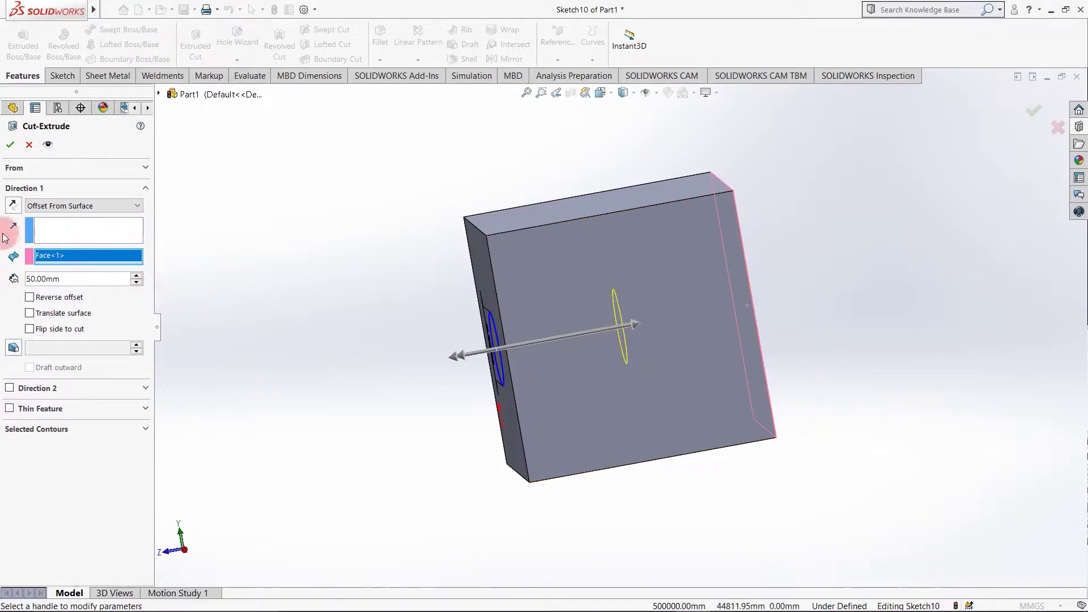
Try the Mid Plane end condition for the cut and inspect its preview on both sides of the sketch face.
{"action": "left_click", "coordinate": [78, 206]}
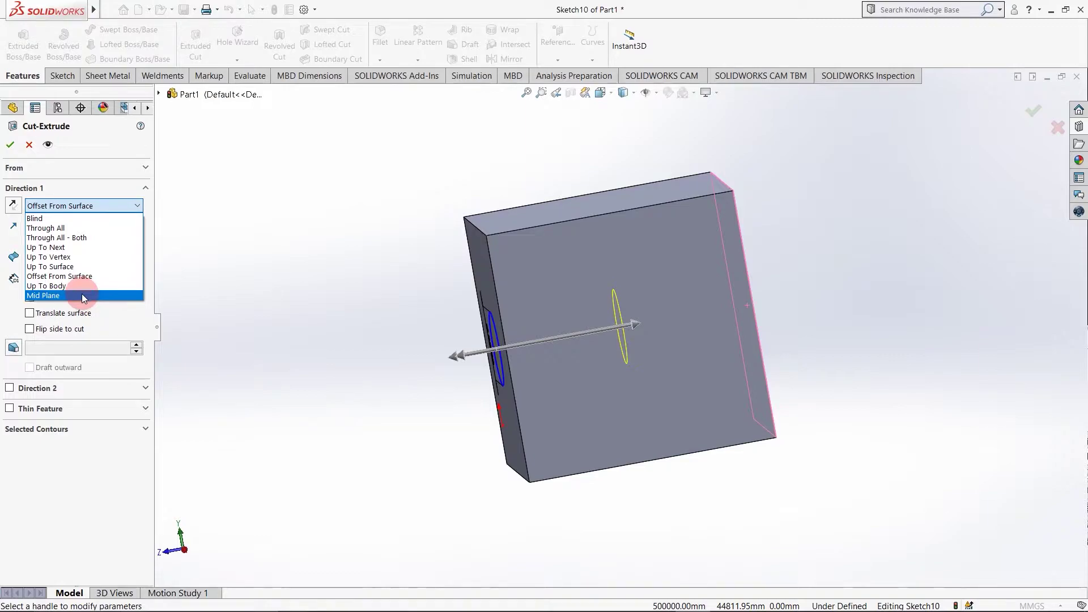
{"action": "left_click", "coordinate": [82, 295]}
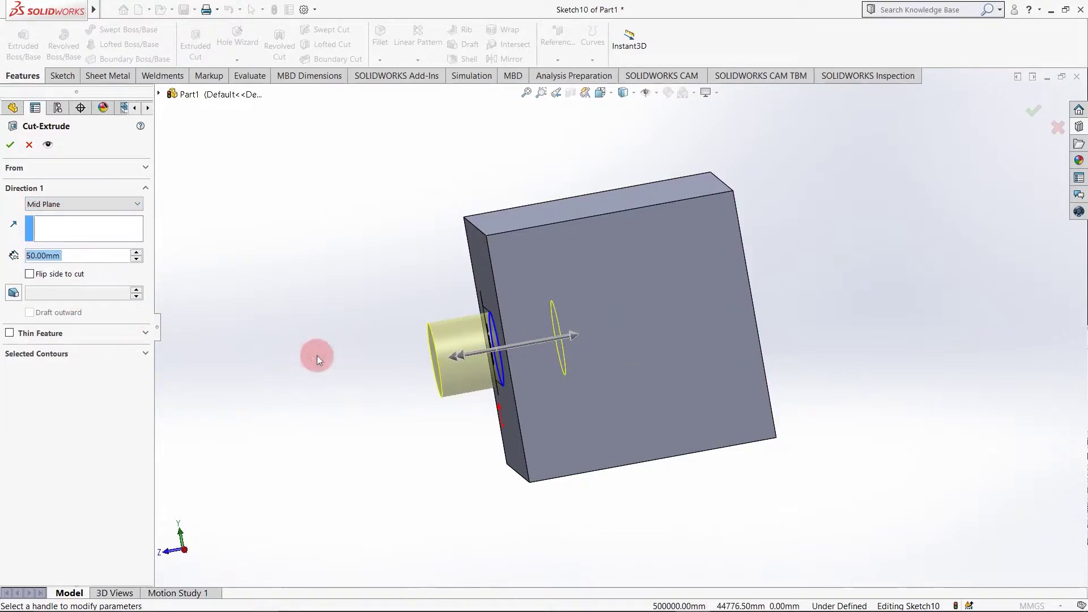
{"action": "middle_click_drag", "start_coordinate": [495, 386], "coordinate": [510, 365]}
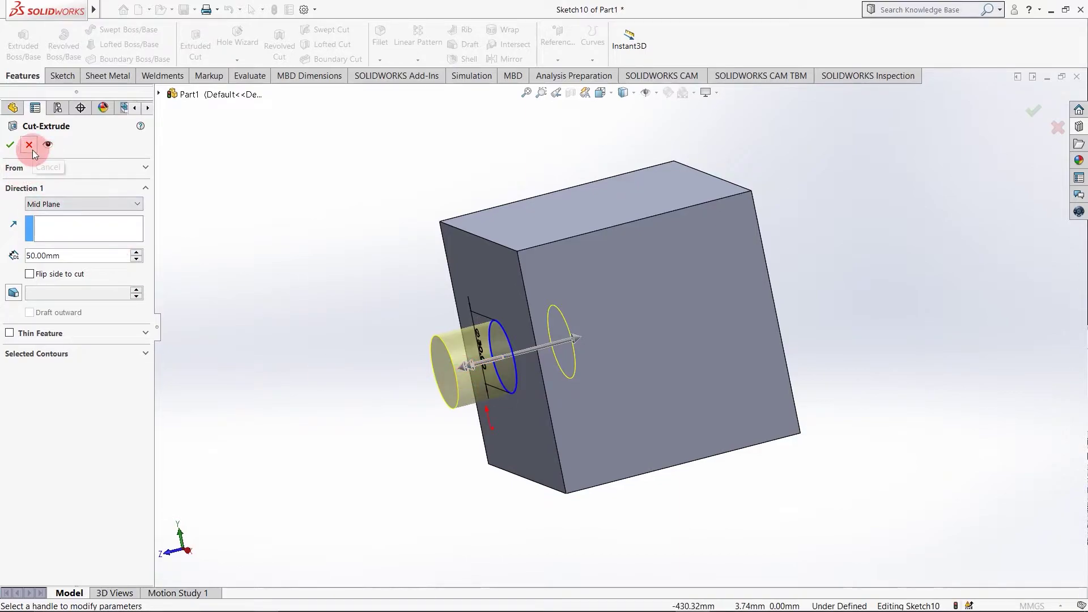
Return the cut to the Blind end condition, pull it deeper into the cube without going through, and accept it.
{"action": "left_click", "coordinate": [55, 205]}
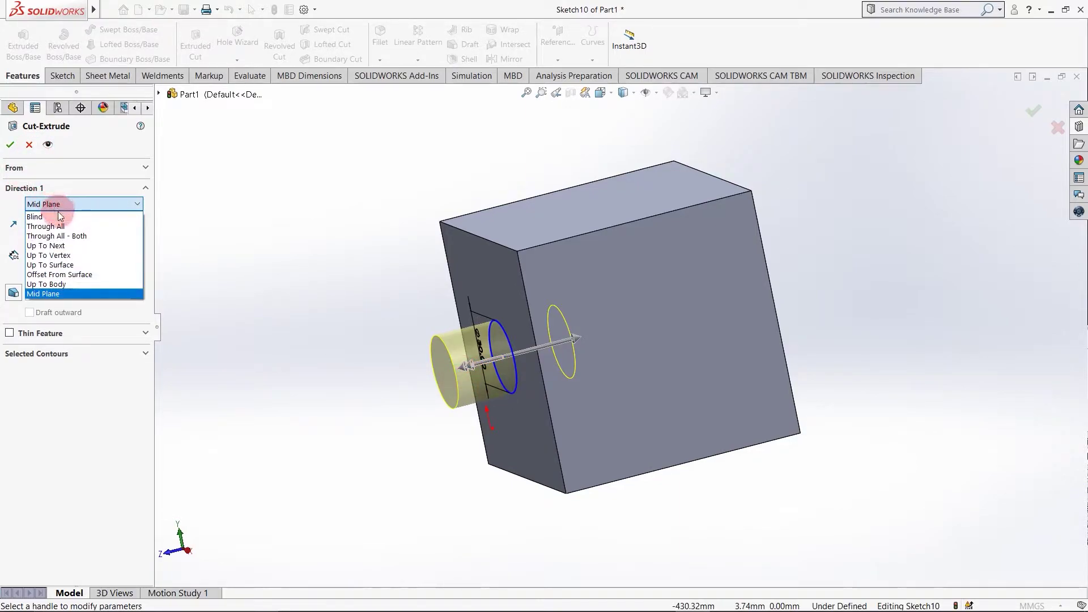
{"action": "left_click", "coordinate": [58, 218]}
{"action": "left_click_drag", "start_coordinate": [638, 337], "coordinate": [693, 309]}
{"action": "left_click", "coordinate": [9, 145]}
Preview section views of the cube cut along the Front Plane and the Top Plane.
{"action": "middle_click_drag", "start_coordinate": [512, 353], "coordinate": [637, 318]}
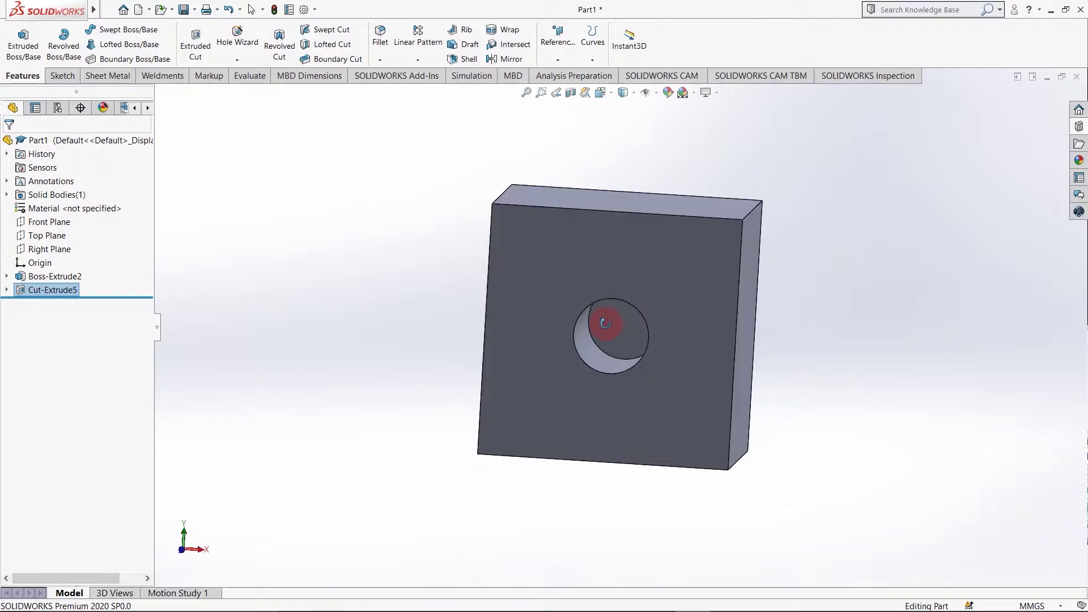
{"action": "left_click", "coordinate": [571, 93]}
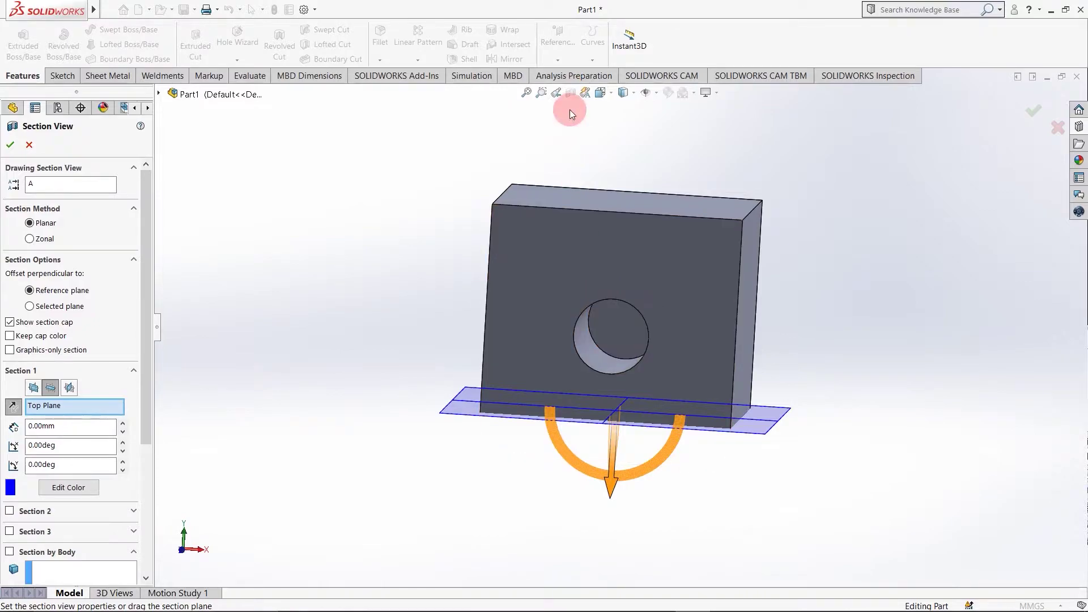
{"action": "left_click", "coordinate": [29, 145]}
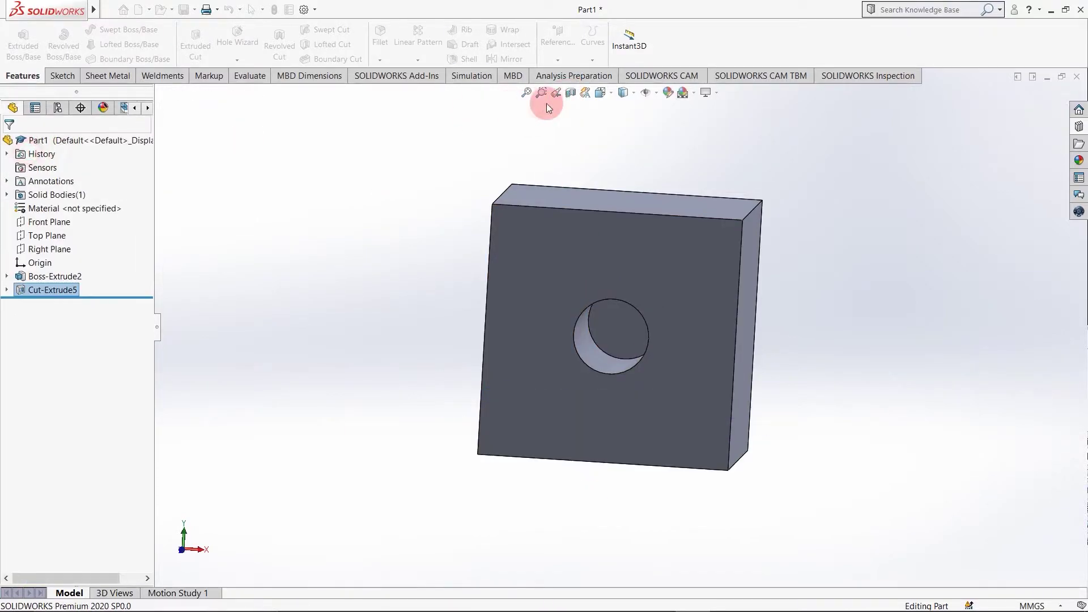
{"action": "left_click", "coordinate": [570, 94]}
{"action": "left_click", "coordinate": [51, 389]}
{"action": "left_click", "coordinate": [34, 388]}
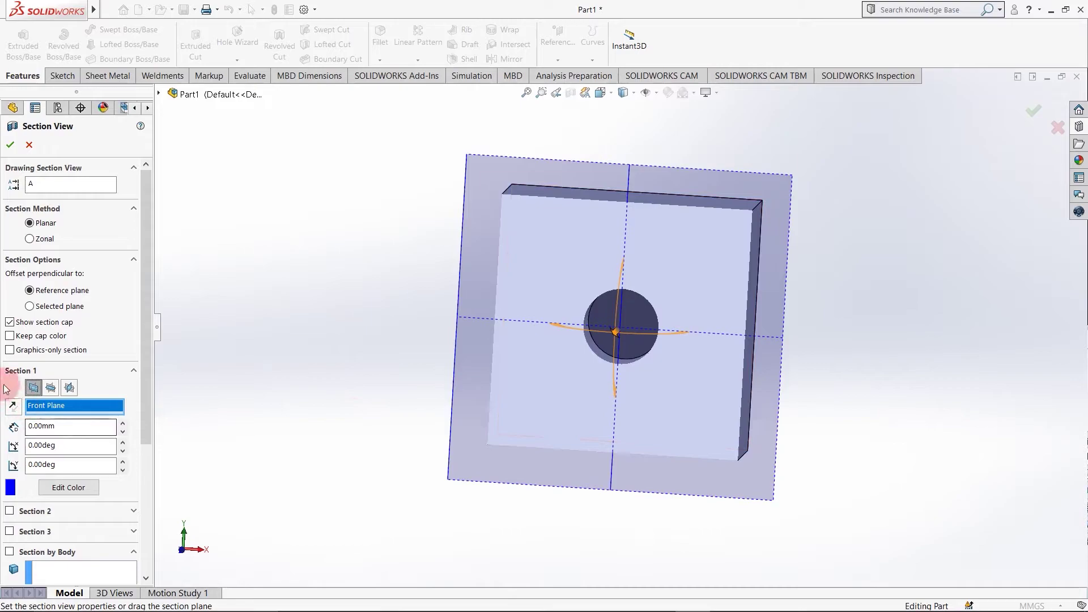
{"action": "left_click", "coordinate": [50, 388]}
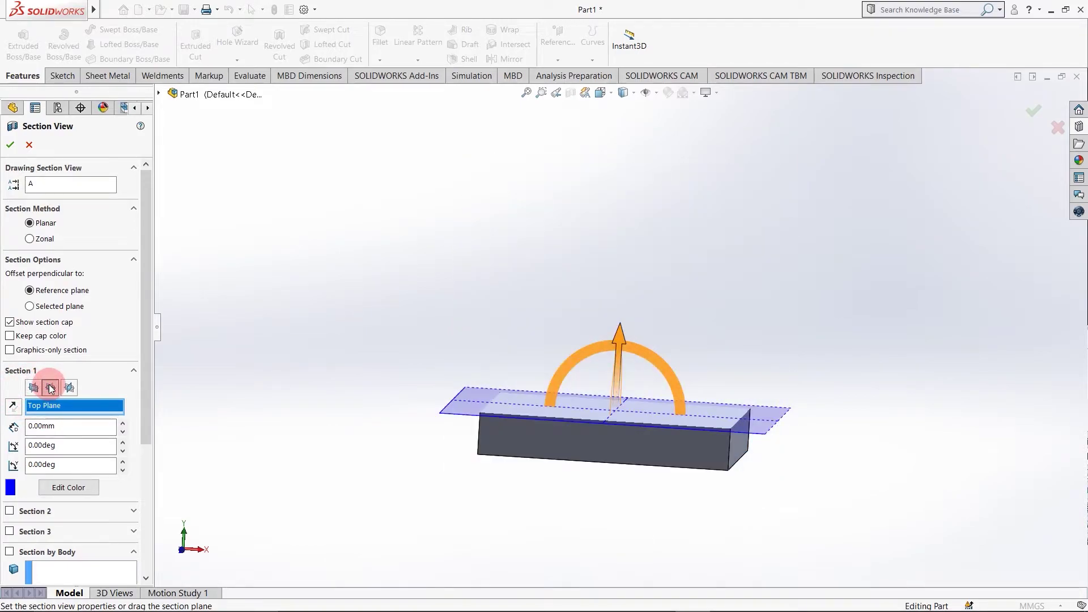
Section the cube along the Right Plane, inspect the blind hole's depth inside it, and turn the section view off.
{"action": "left_click", "coordinate": [69, 387]}
{"action": "left_click_drag", "start_coordinate": [606, 325], "coordinate": [708, 336]}
{"action": "left_click", "coordinate": [10, 144]}
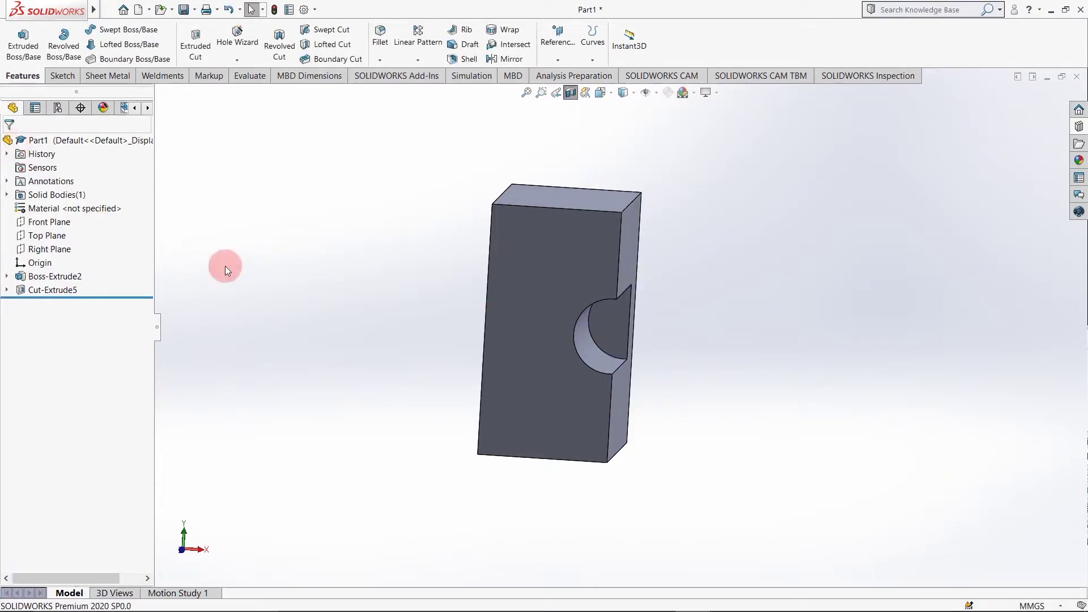
{"action": "middle_click_drag", "start_coordinate": [381, 360], "coordinate": [340, 362]}
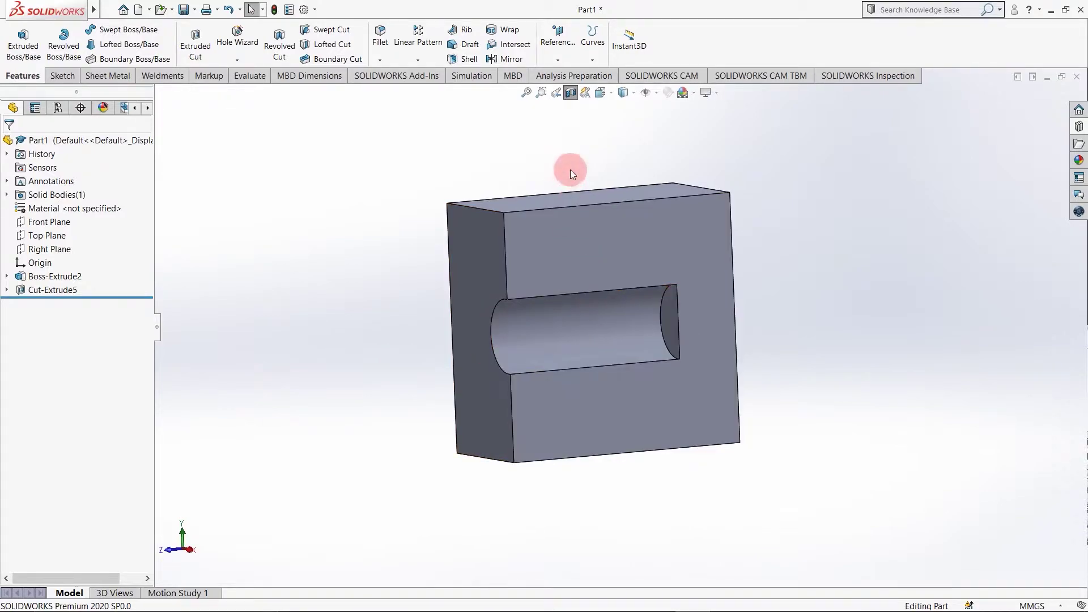
{"action": "left_click", "coordinate": [569, 96]}
{"action": "middle_click_drag", "start_coordinate": [431, 347], "coordinate": [515, 342]}
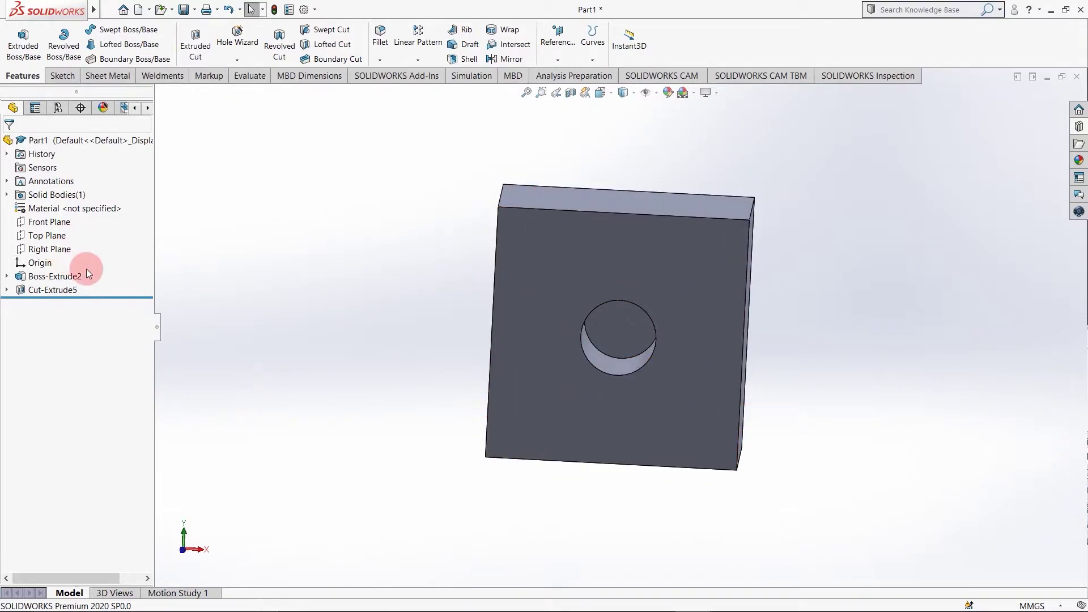
Open the Boss-Extrude2 feature definition, inspect its extrusion settings and preview, and close it.
{"action": "left_click", "coordinate": [67, 277]}
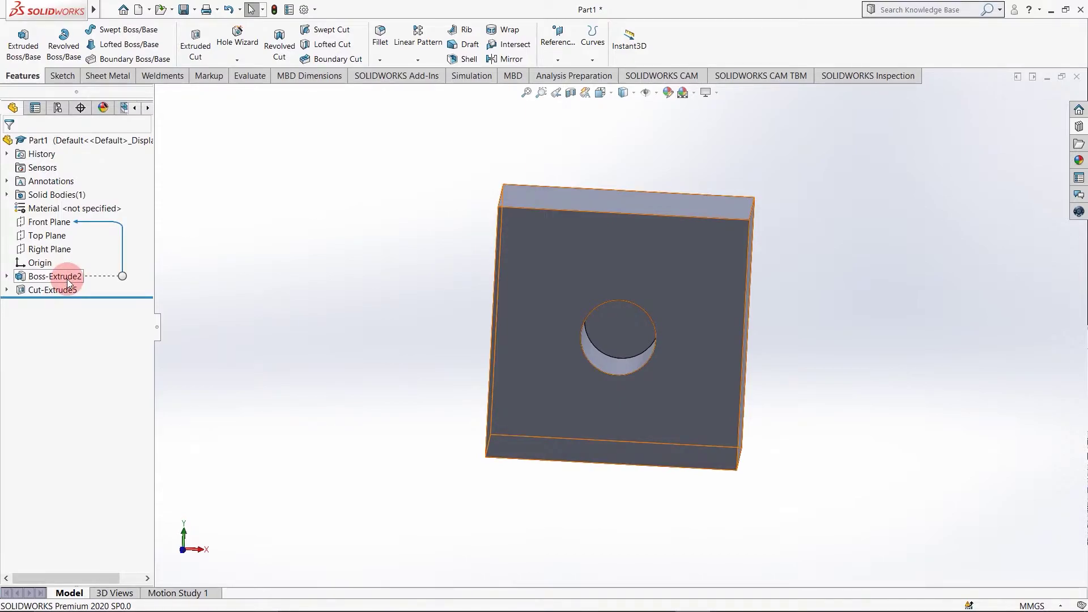
{"action": "left_click", "coordinate": [7, 292]}
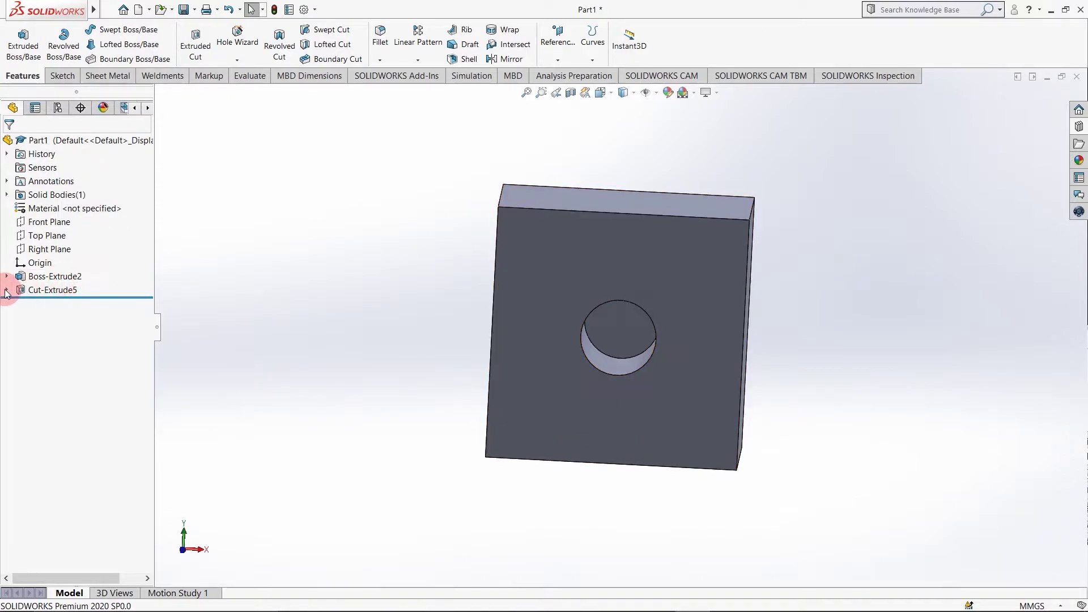
{"action": "left_click", "coordinate": [47, 291]}
{"action": "left_click", "coordinate": [51, 276]}
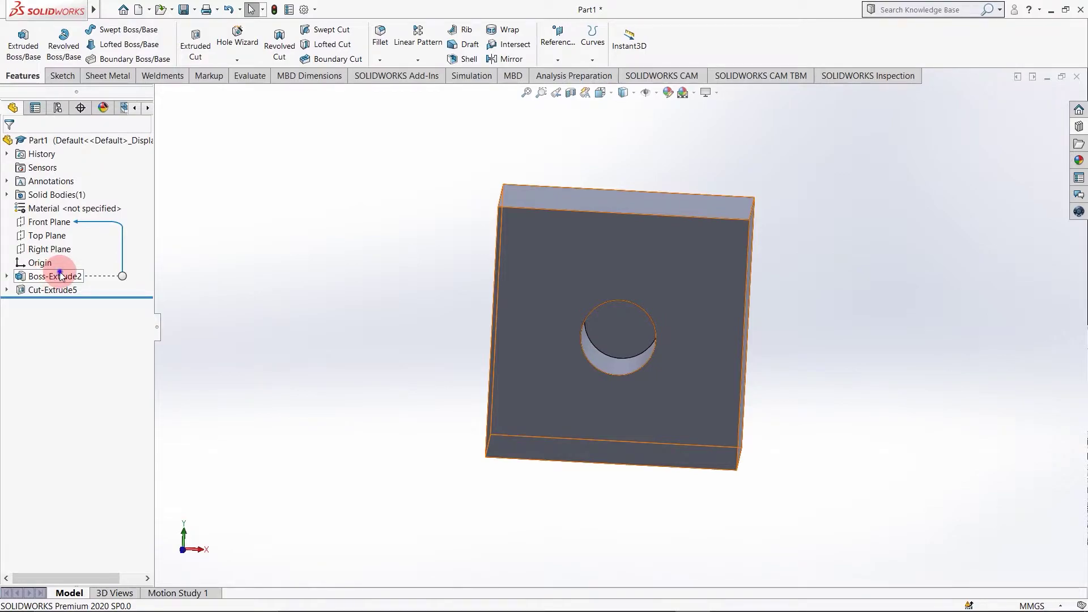
{"action": "right_click", "coordinate": [61, 276]}
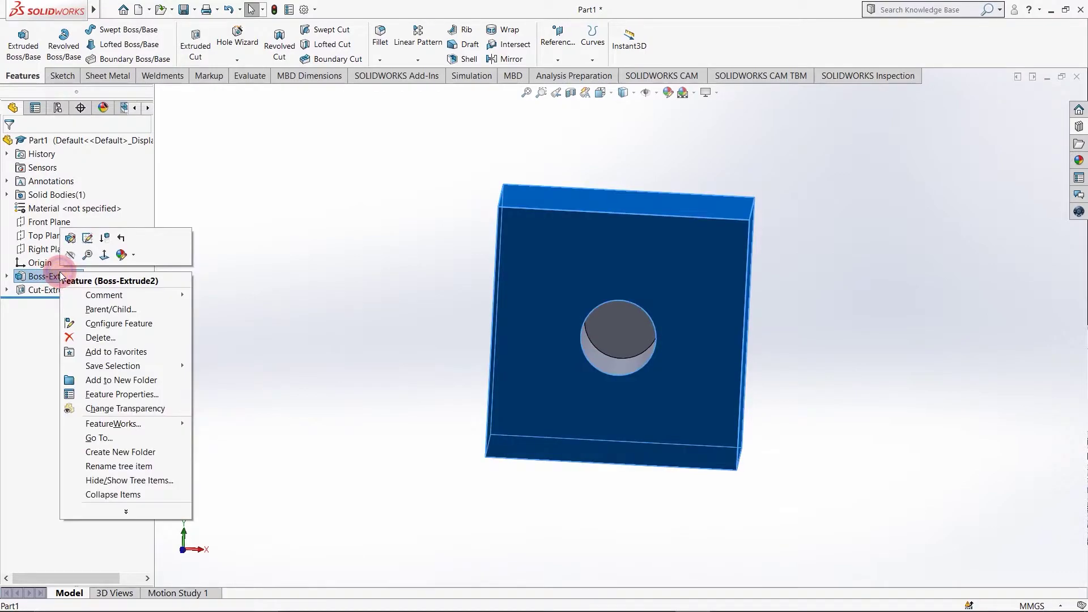
{"action": "left_click", "coordinate": [69, 238]}
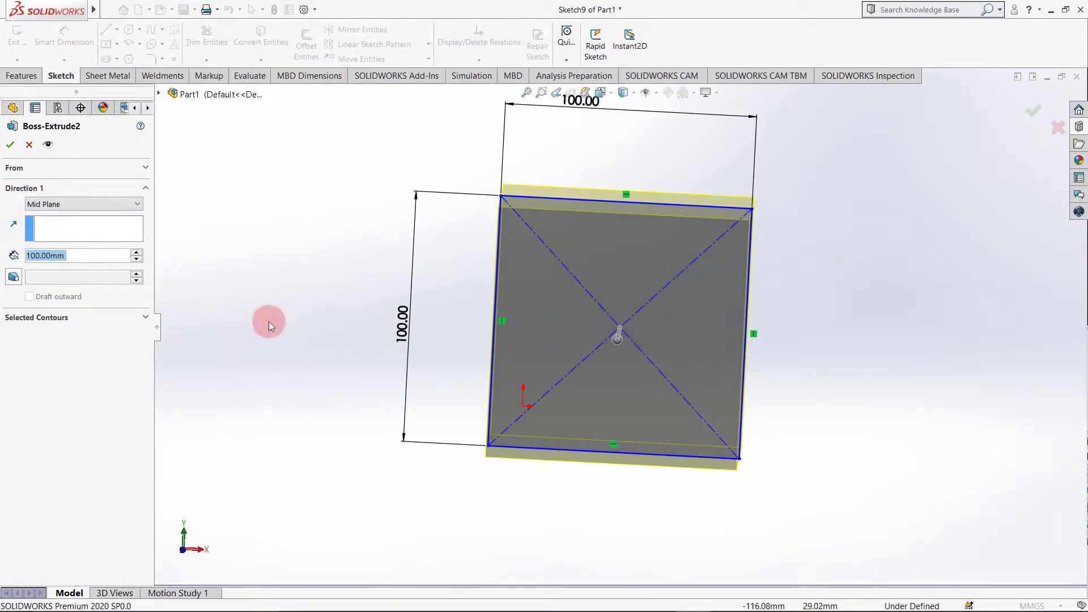
{"action": "middle_click_drag", "start_coordinate": [413, 328], "coordinate": [372, 337]}
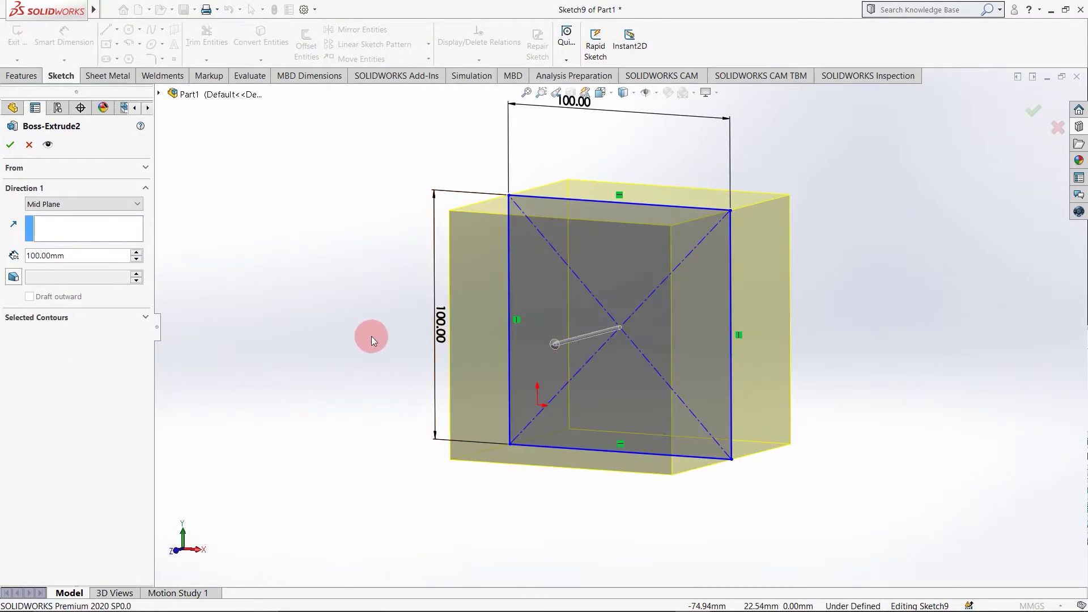
{"action": "left_click", "coordinate": [10, 145]}
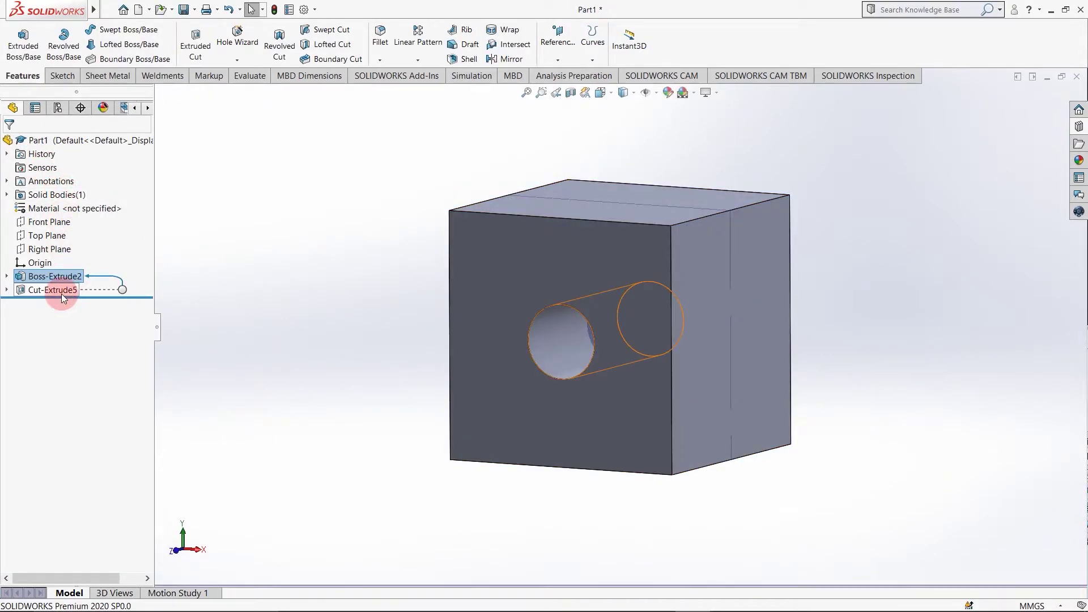
Reopen the sketch of Boss-Extrude2, view it head-on, and draw a circle beside the square.
{"action": "right_click", "coordinate": [53, 277]}
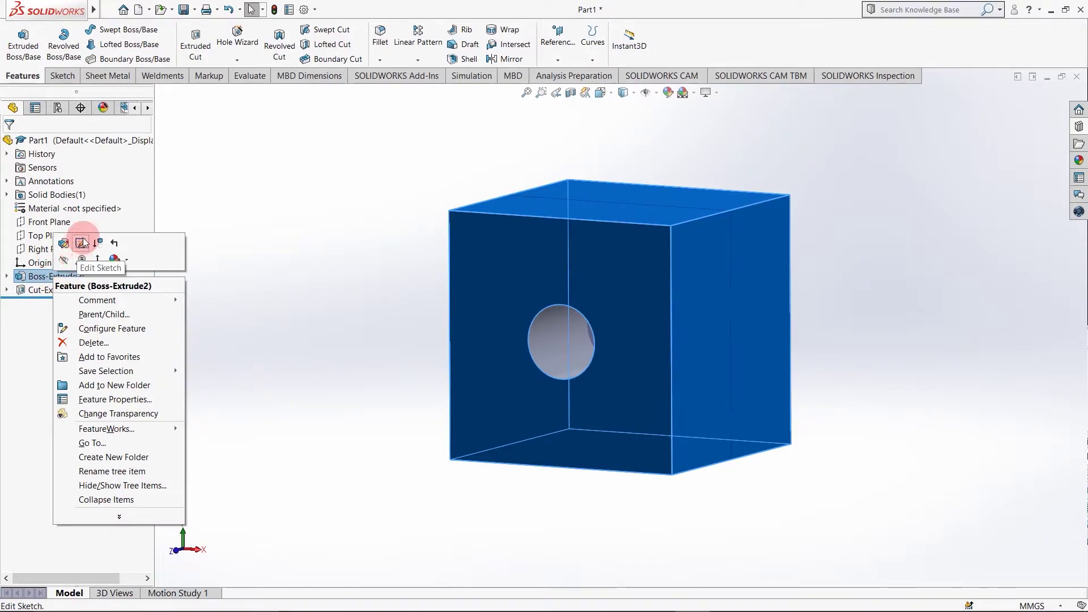
{"action": "left_click", "coordinate": [82, 242]}
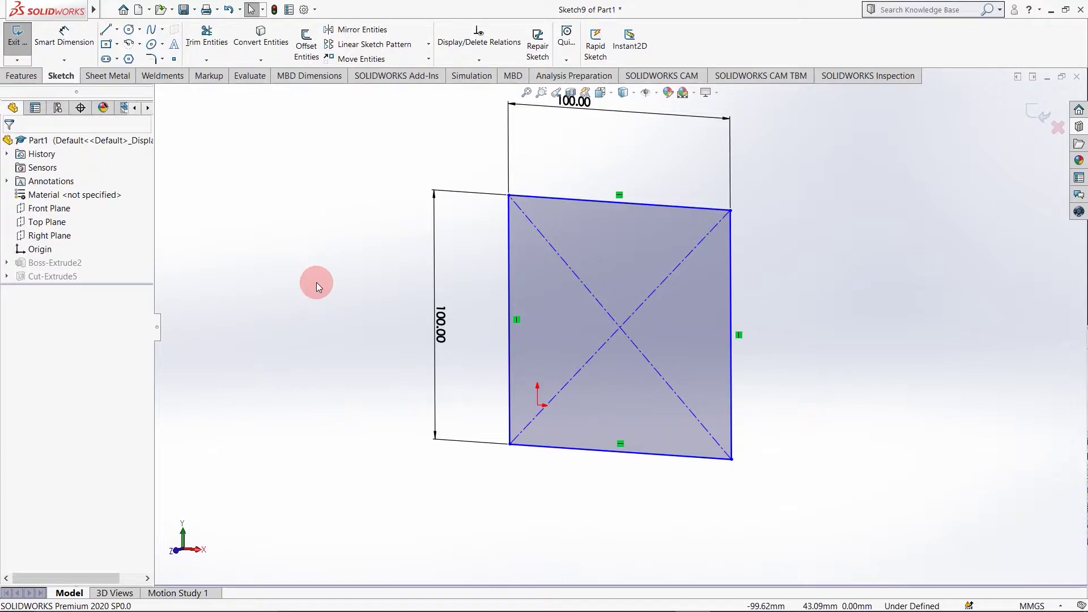
{"action": "key", "text": "ctrl+8"}
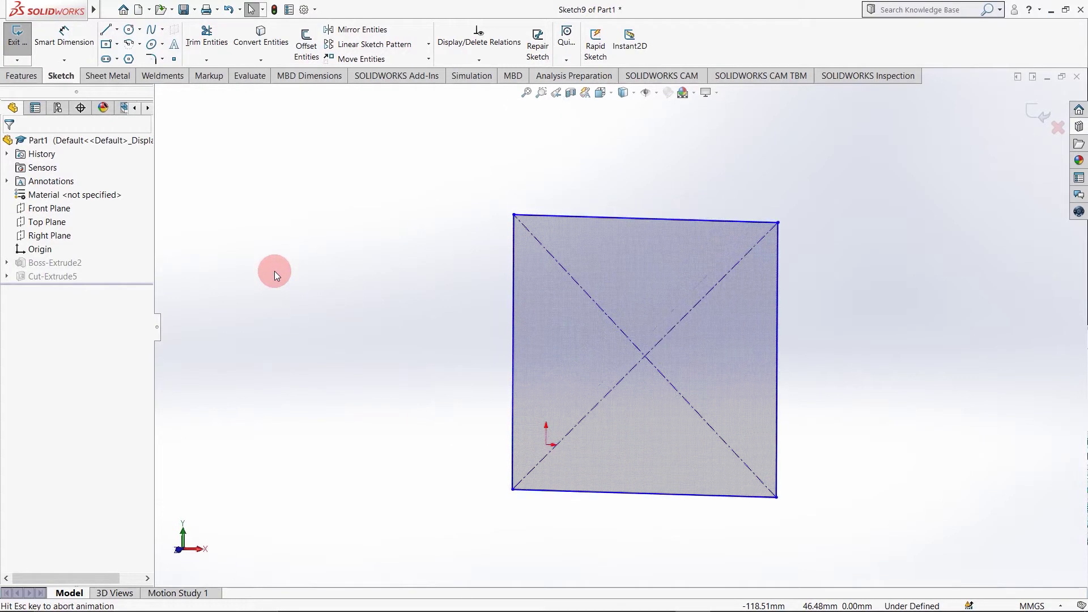
{"action": "scroll", "coordinate": [610, 421], "scroll_direction": "up", "scroll_amount": 3}
{"action": "scroll", "coordinate": [680, 397], "scroll_direction": "up", "scroll_amount": 2}
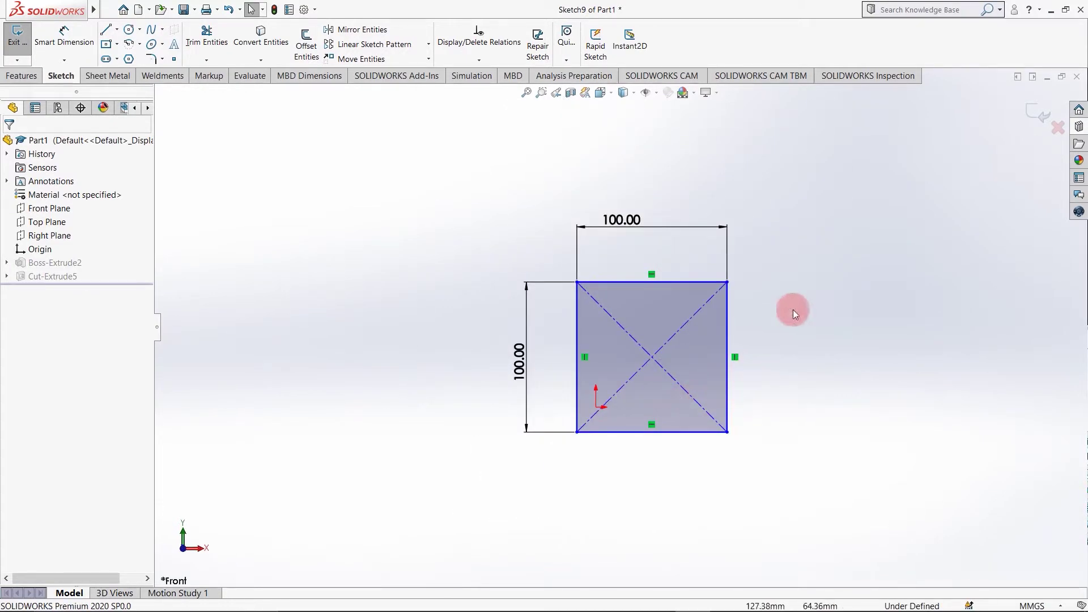
{"action": "scroll", "coordinate": [792, 311], "scroll_direction": "down", "scroll_amount": 1}
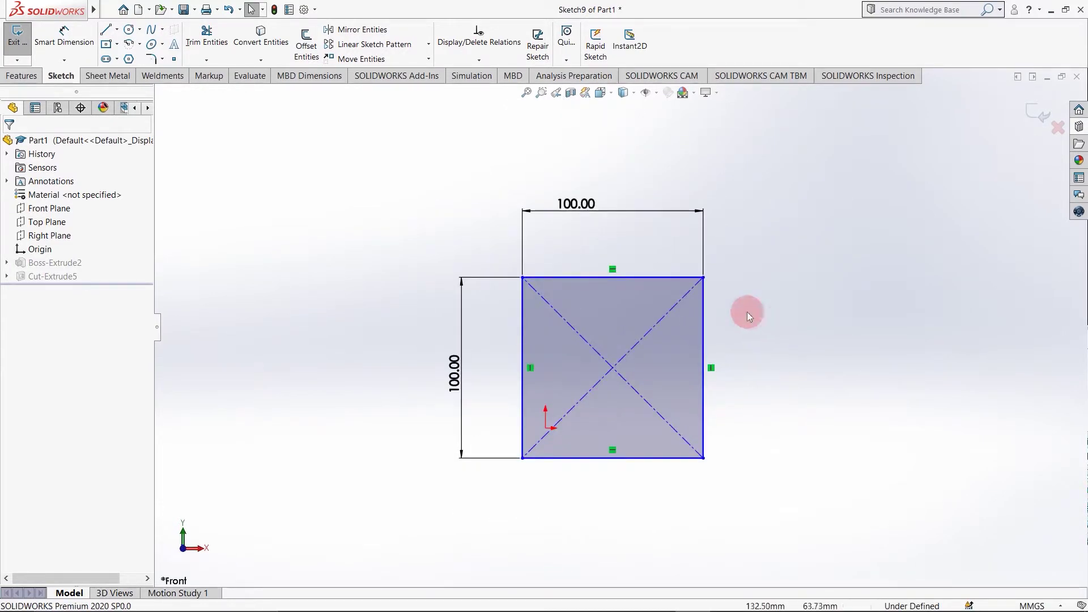
{"action": "left_click", "coordinate": [130, 31]}
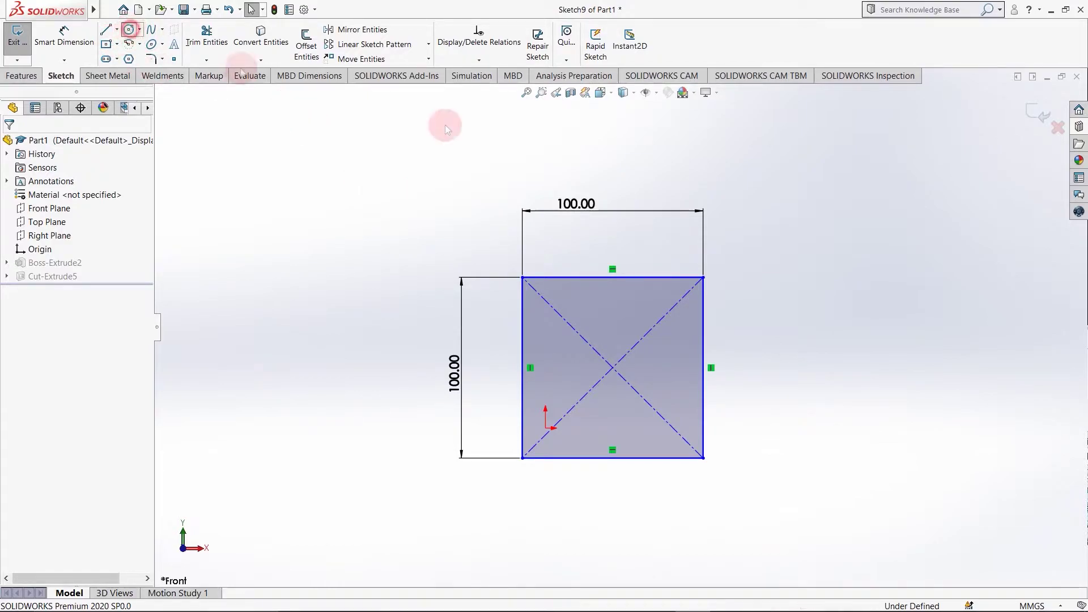
{"action": "left_click", "coordinate": [887, 379]}
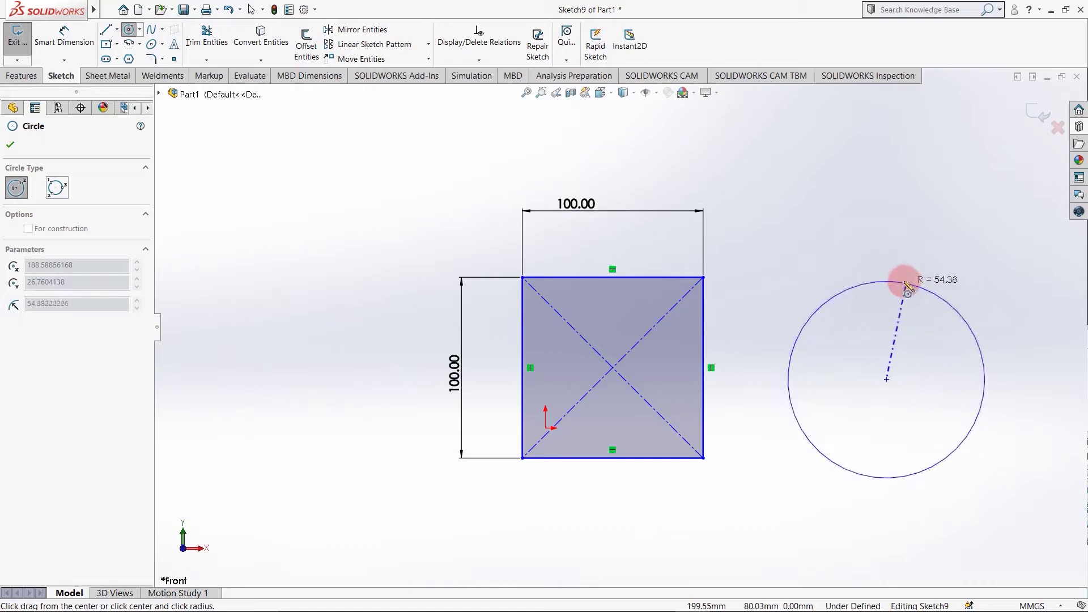
Sketch a circle of about 60.5 mm radius beside the 100 mm square and exit the sketch.
{"action": "left_click", "coordinate": [892, 272]}
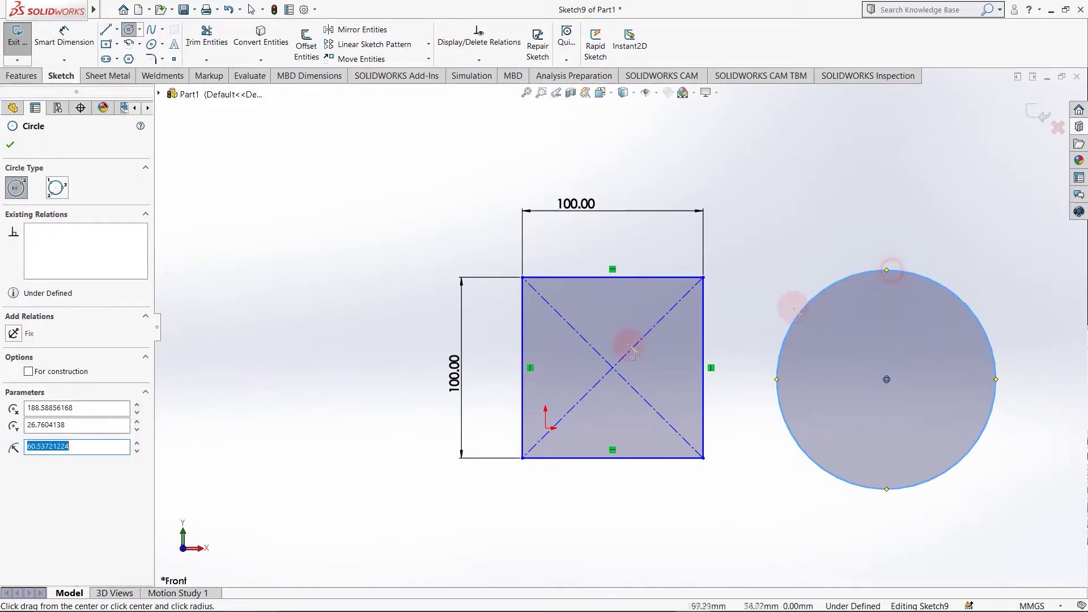
{"action": "left_click", "coordinate": [10, 145]}
{"action": "left_click", "coordinate": [18, 47]}
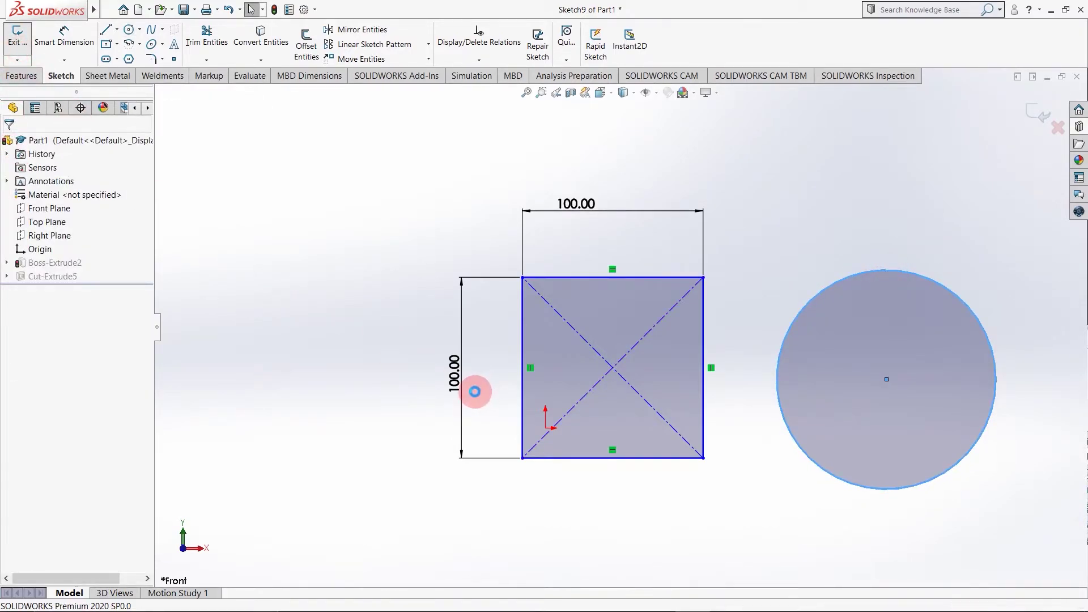
{"action": "middle_click_drag", "start_coordinate": [682, 440], "coordinate": [702, 456]}
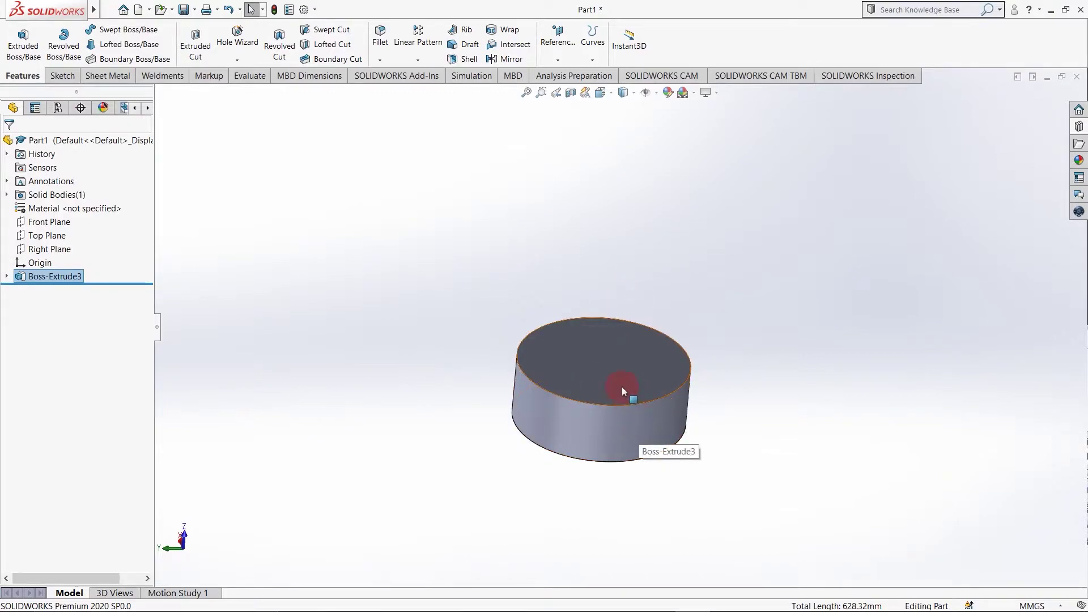
In a new sketch on the Top Plane, draw a vertical centerline about 79.5 mm long from the origin past the cylinder's far edge.
{"action": "middle_click_drag", "start_coordinate": [622, 388], "coordinate": [619, 336]}
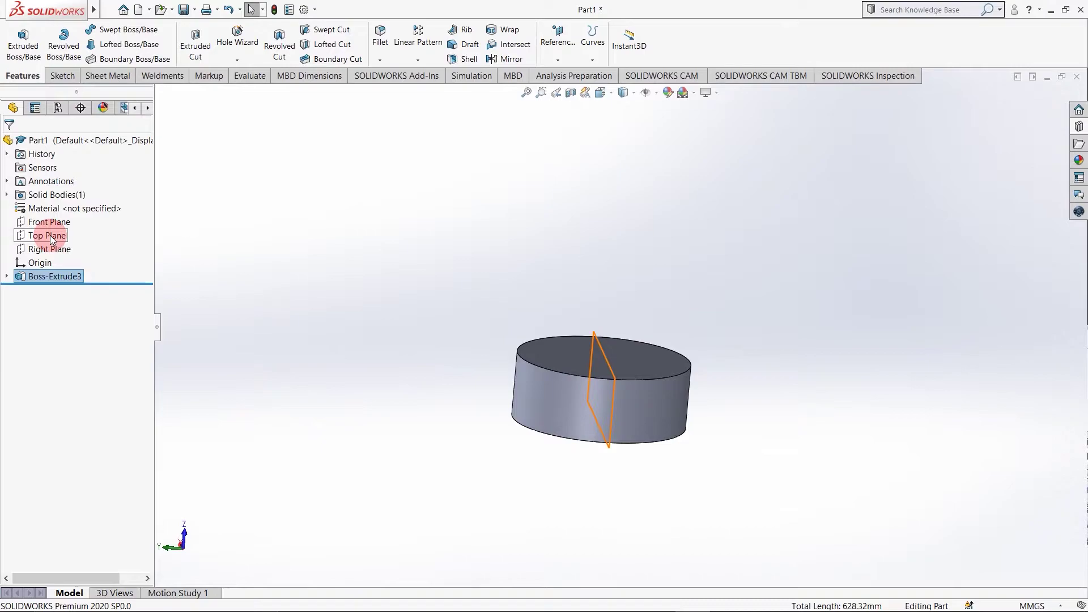
{"action": "left_click", "coordinate": [50, 236]}
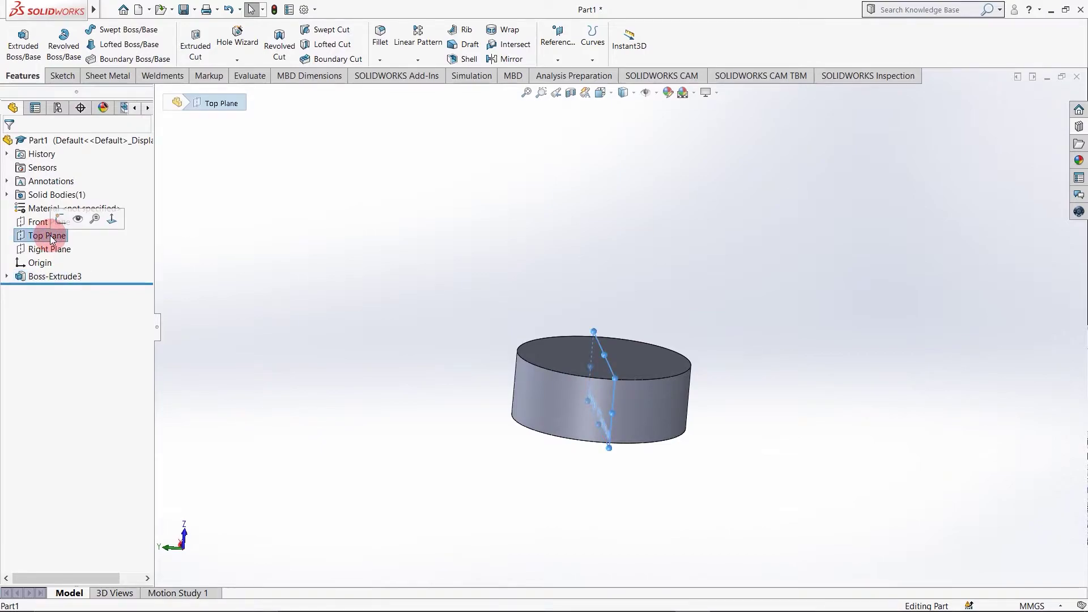
{"action": "left_click", "coordinate": [67, 220]}
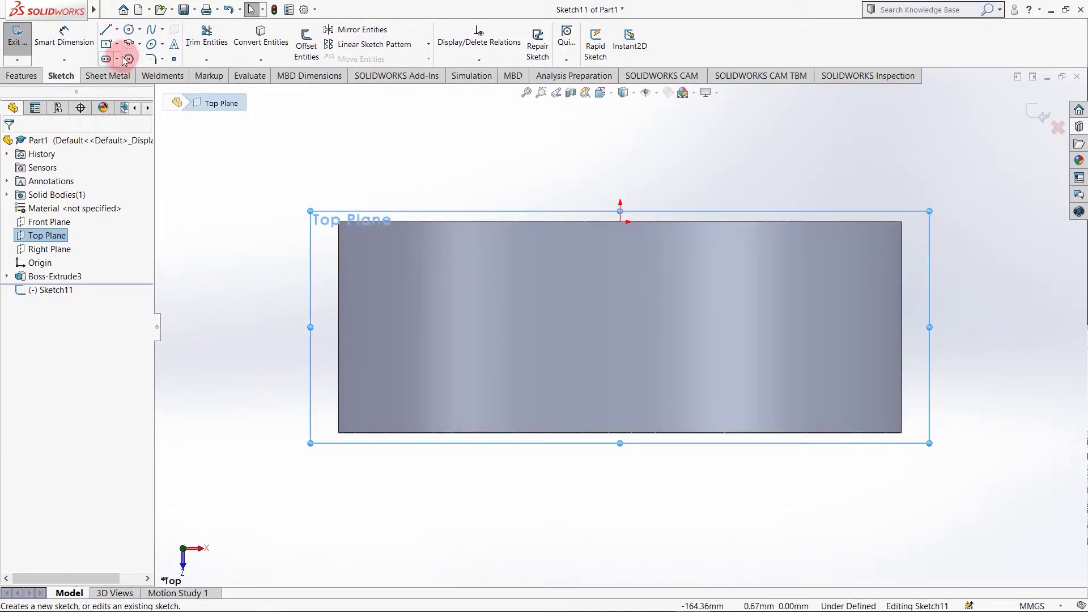
{"action": "left_click", "coordinate": [116, 29]}
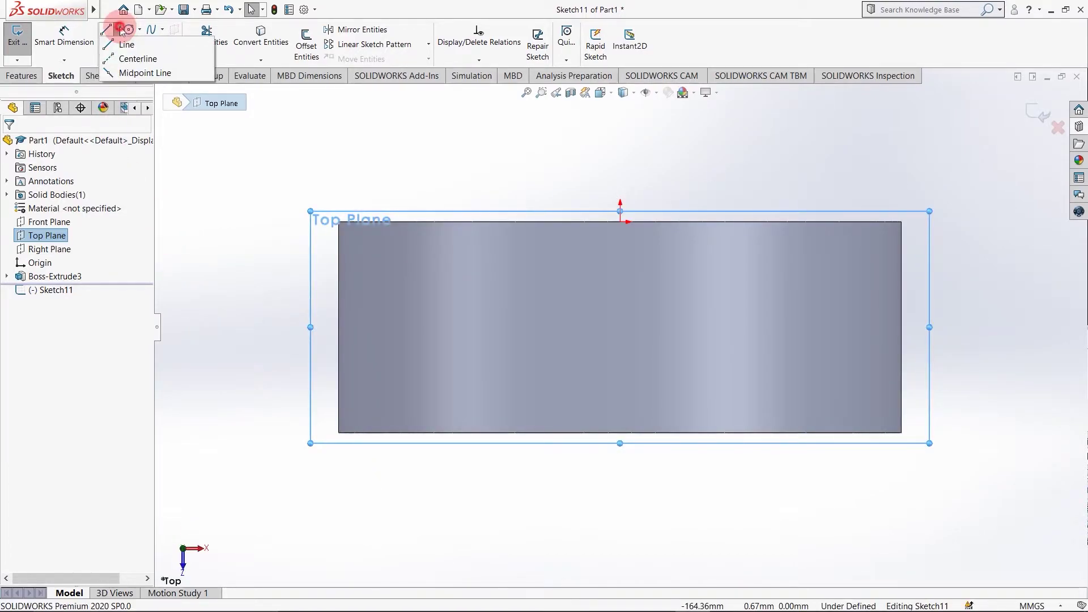
{"action": "left_click", "coordinate": [127, 58]}
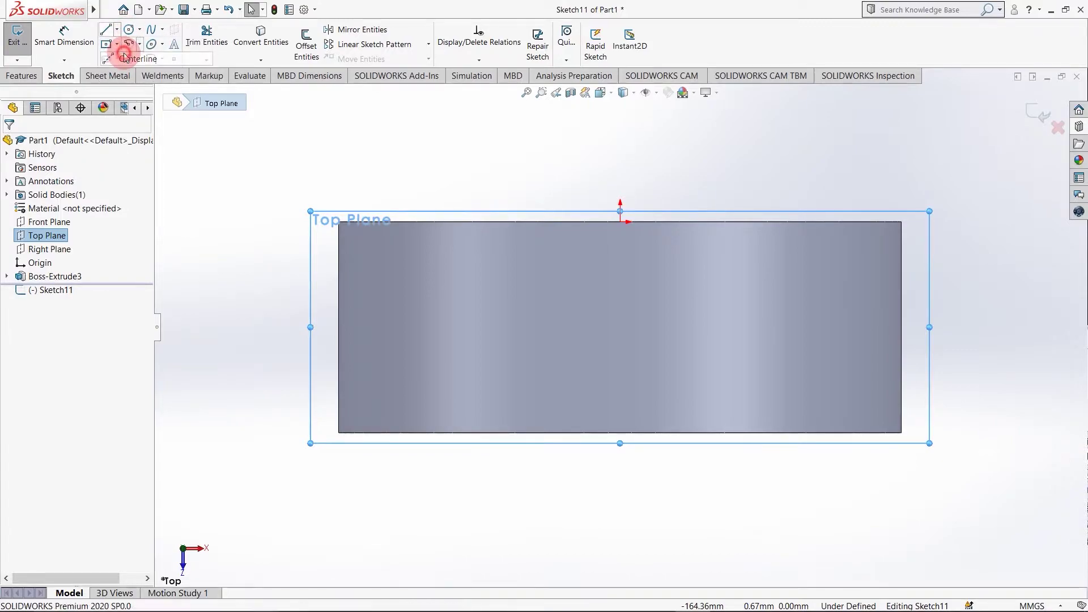
{"action": "left_click", "coordinate": [620, 221]}
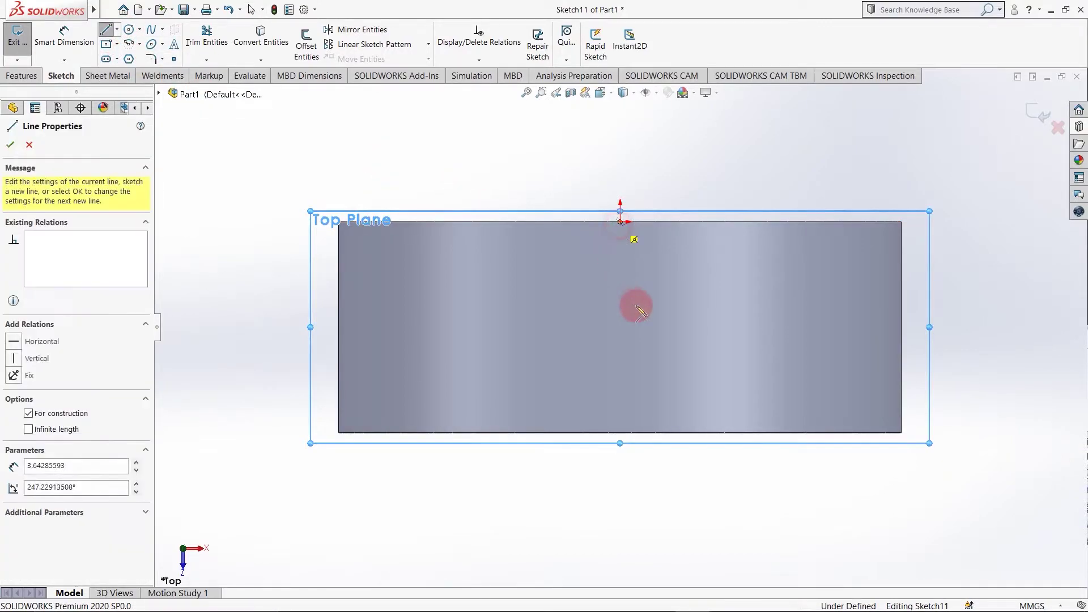
{"action": "left_click", "coordinate": [621, 445]}
{"action": "left_click", "coordinate": [621, 445]}
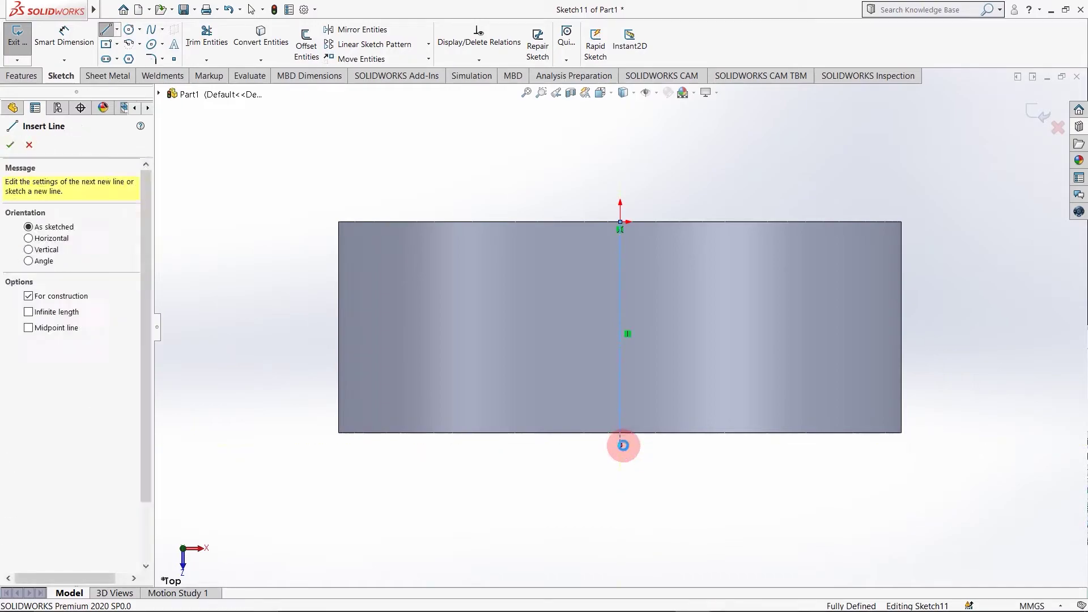
{"action": "key", "text": "Escape"}
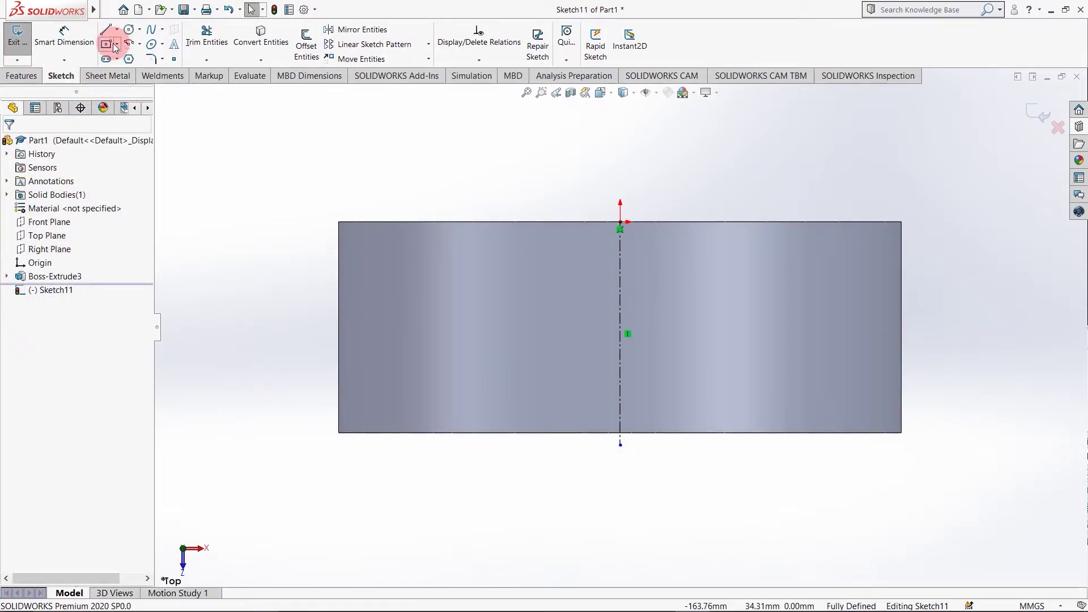
Sketch a closed rectangular line profile about 20 mm wide and 25 mm high, inward from the cylinder's right side edge.
{"action": "left_click", "coordinate": [105, 29]}
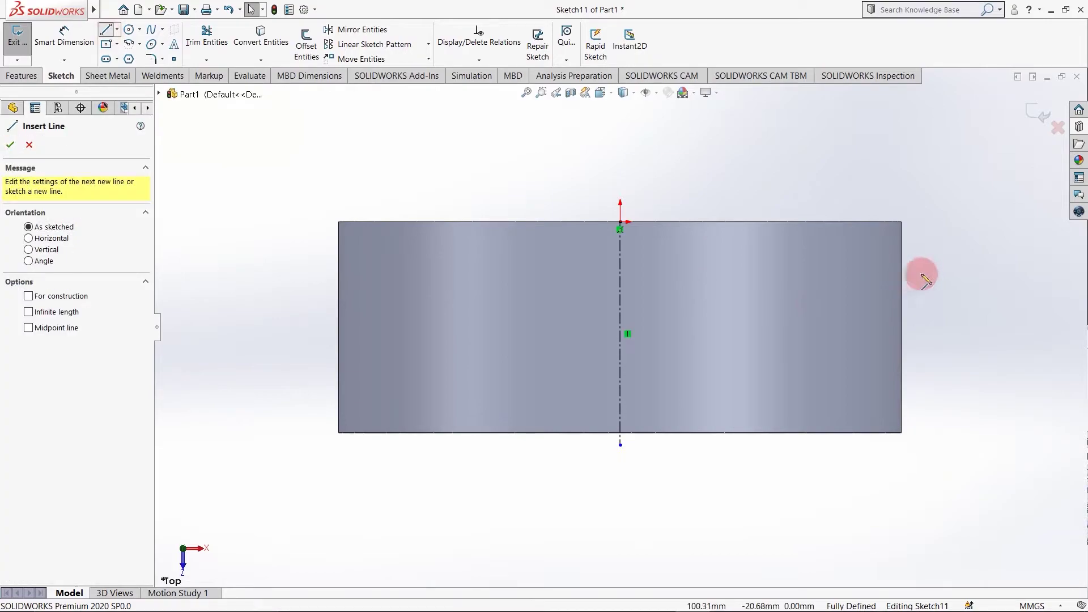
{"action": "left_click", "coordinate": [901, 277]}
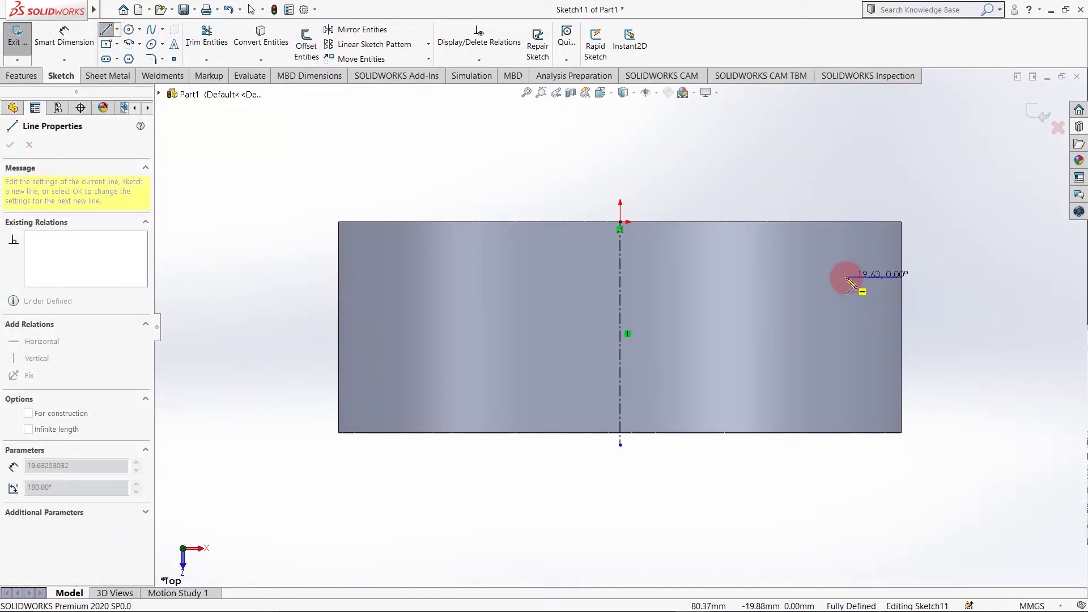
{"action": "left_click", "coordinate": [846, 277]}
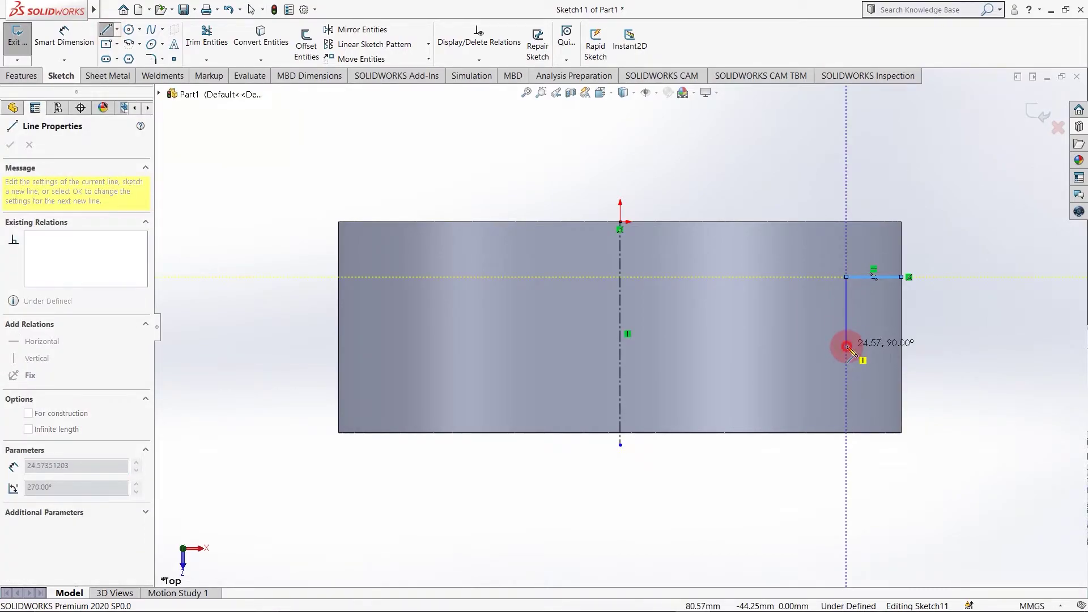
{"action": "left_click", "coordinate": [847, 346]}
{"action": "left_click", "coordinate": [901, 346]}
{"action": "left_click", "coordinate": [902, 277]}
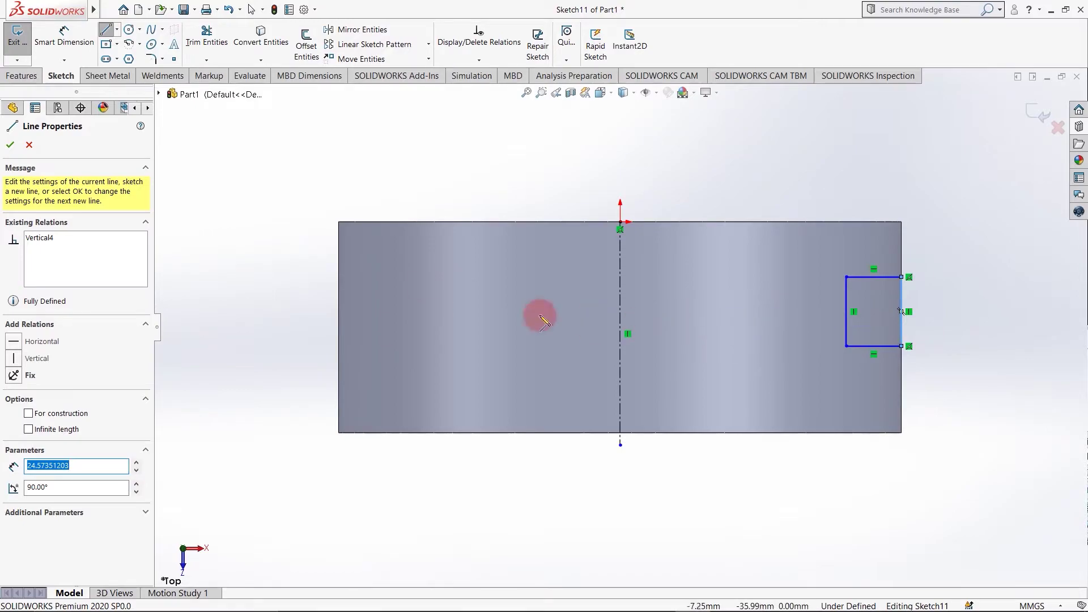
{"action": "left_click", "coordinate": [12, 145]}
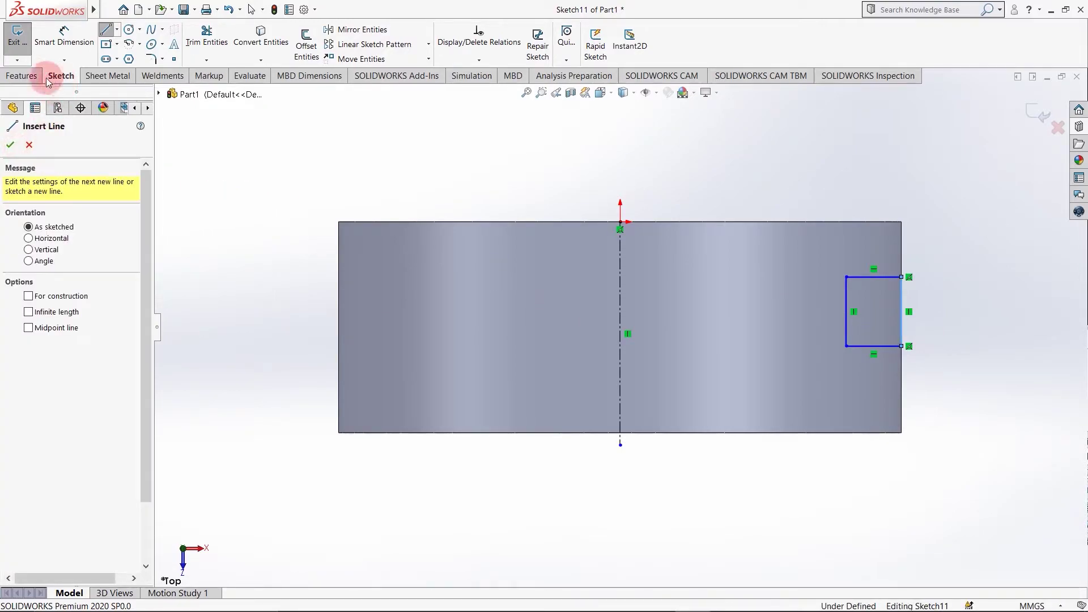
Create a 360-degree Revolved Cut of the rectangular profile, using the vertical centerline as the axis of revolution.
{"action": "left_click", "coordinate": [23, 75]}
{"action": "left_click", "coordinate": [273, 51]}
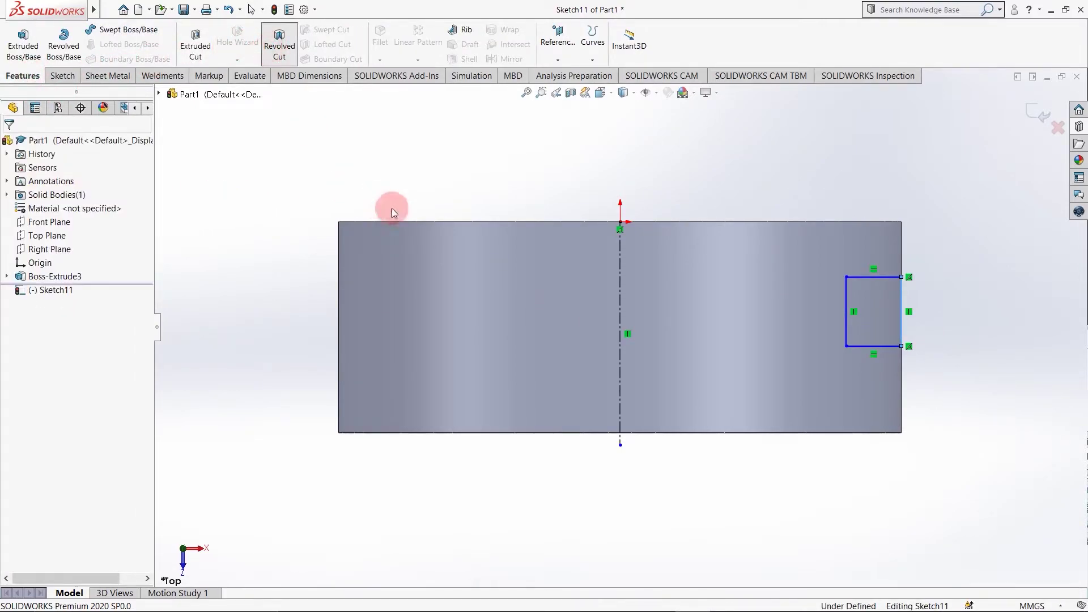
{"action": "middle_click_drag", "start_coordinate": [718, 326], "coordinate": [711, 439]}
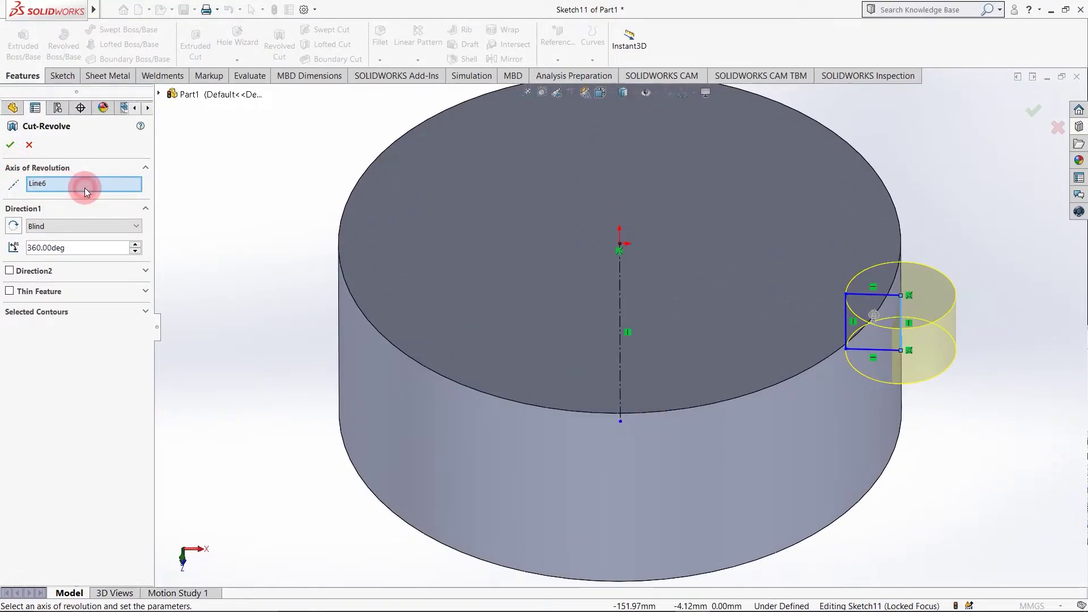
{"action": "left_click", "coordinate": [62, 183]}
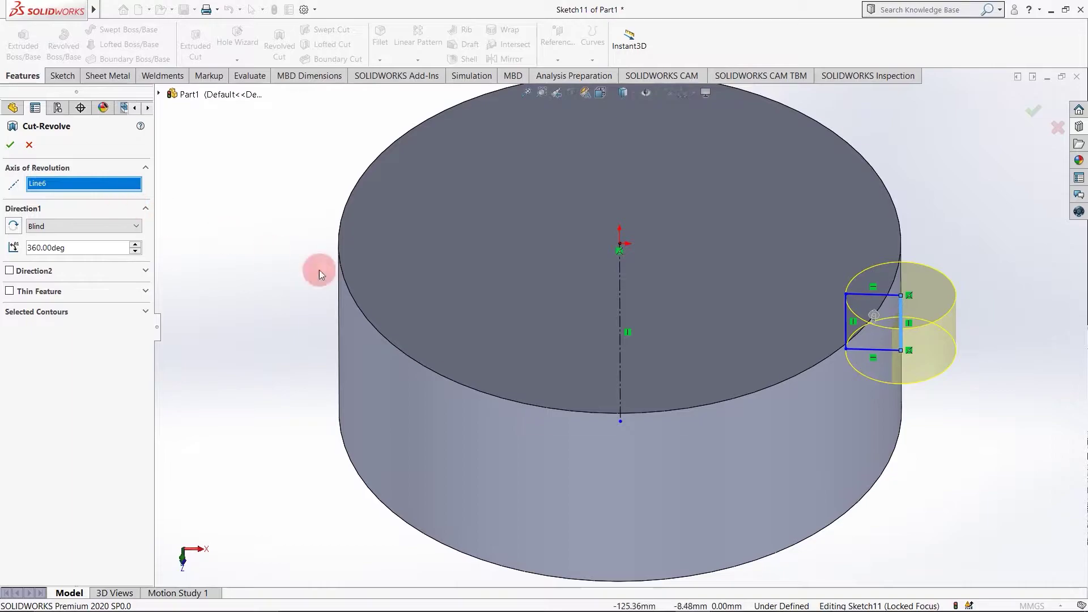
{"action": "left_click", "coordinate": [620, 291]}
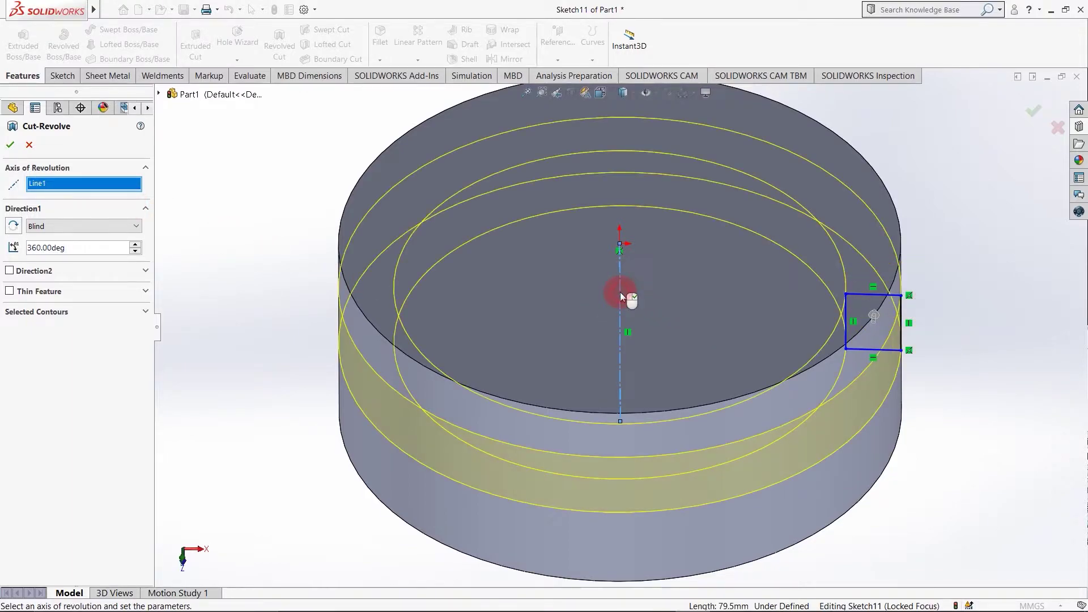
{"action": "middle_click_drag", "start_coordinate": [622, 379], "coordinate": [739, 233]}
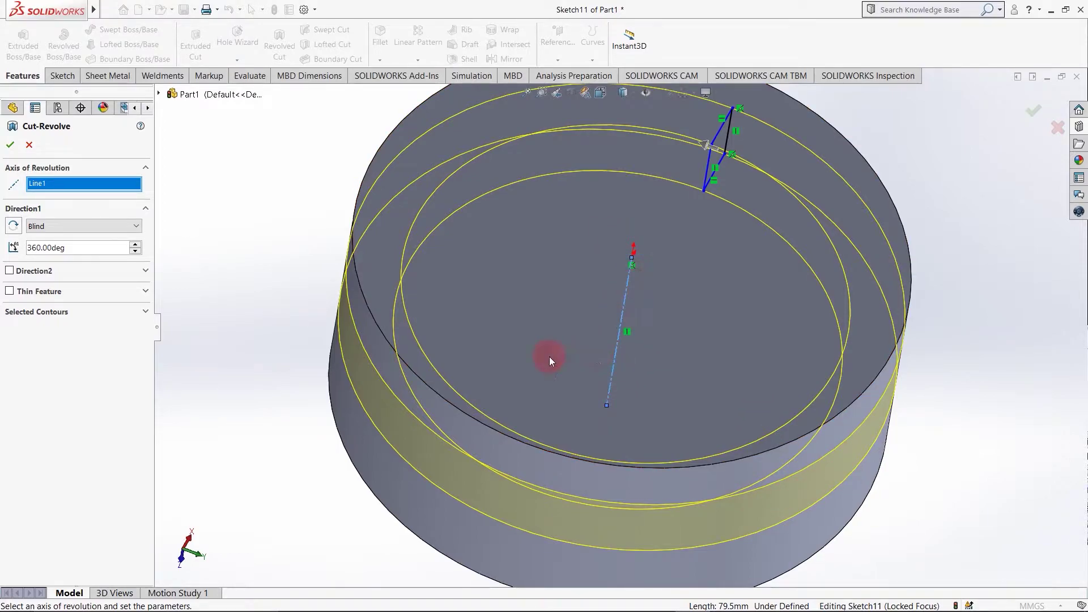
{"action": "left_click", "coordinate": [9, 145]}
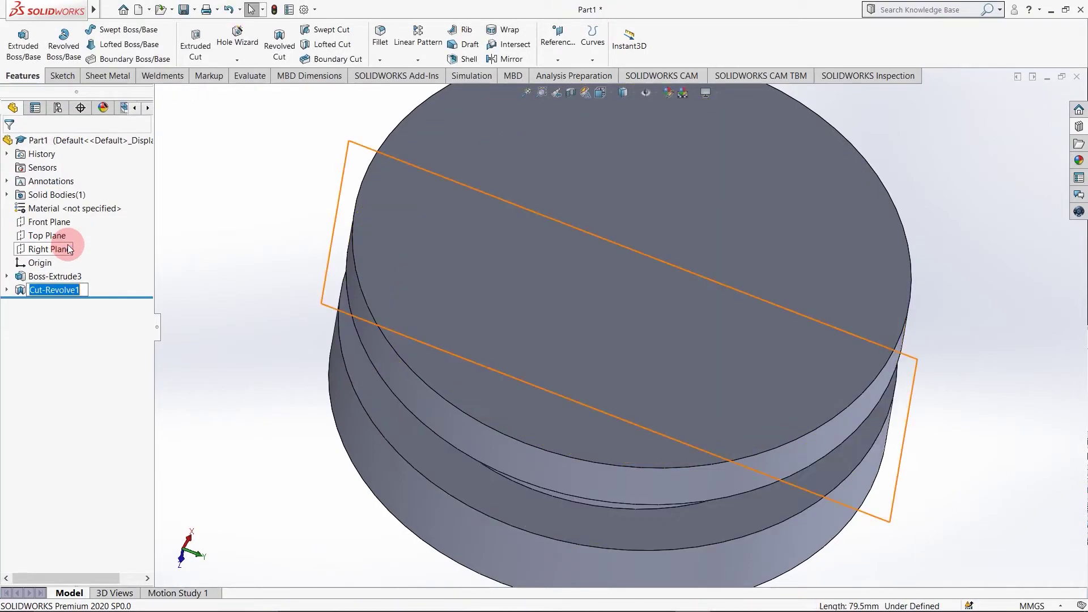
Edit the revolved cut feature and set its revolution angle to 180 degrees.
{"action": "middle_click_drag", "start_coordinate": [323, 376], "coordinate": [471, 261]}
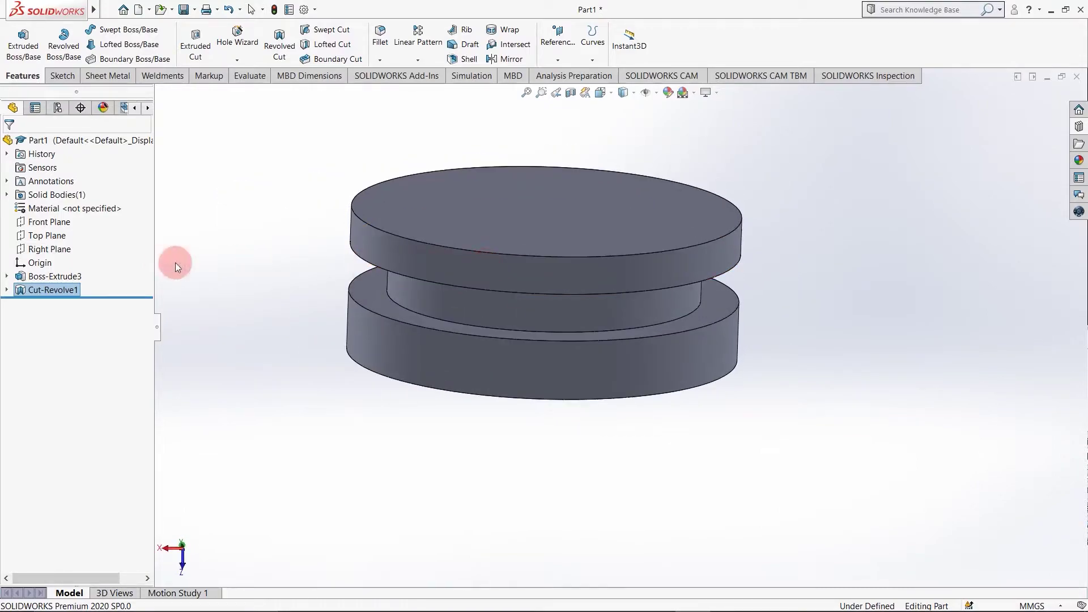
{"action": "right_click", "coordinate": [73, 287]}
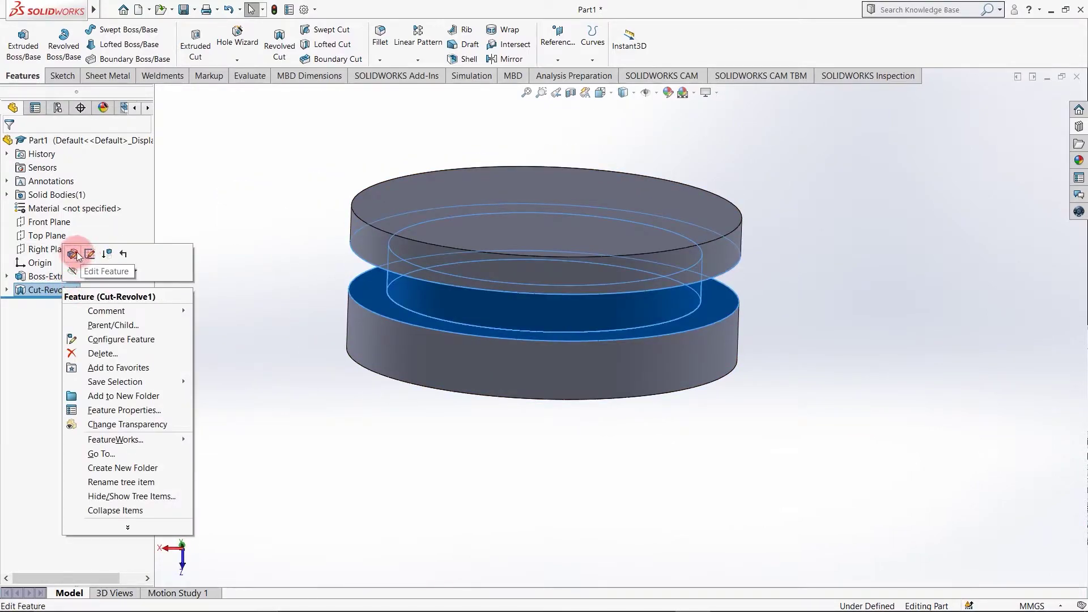
{"action": "left_click", "coordinate": [73, 252]}
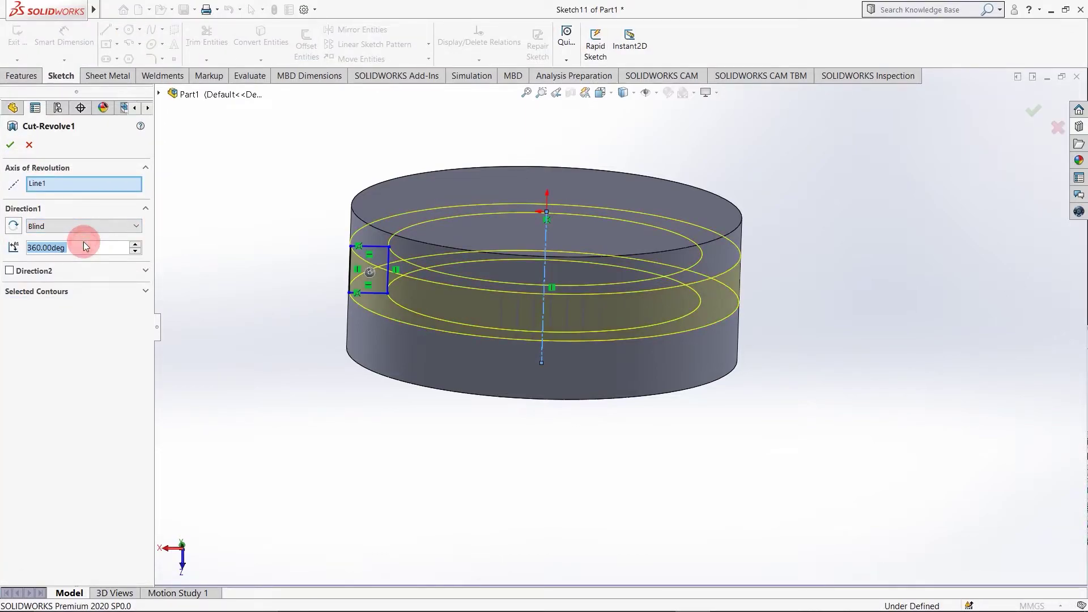
{"action": "type", "text": "180"}
{"action": "key", "text": "Return"}
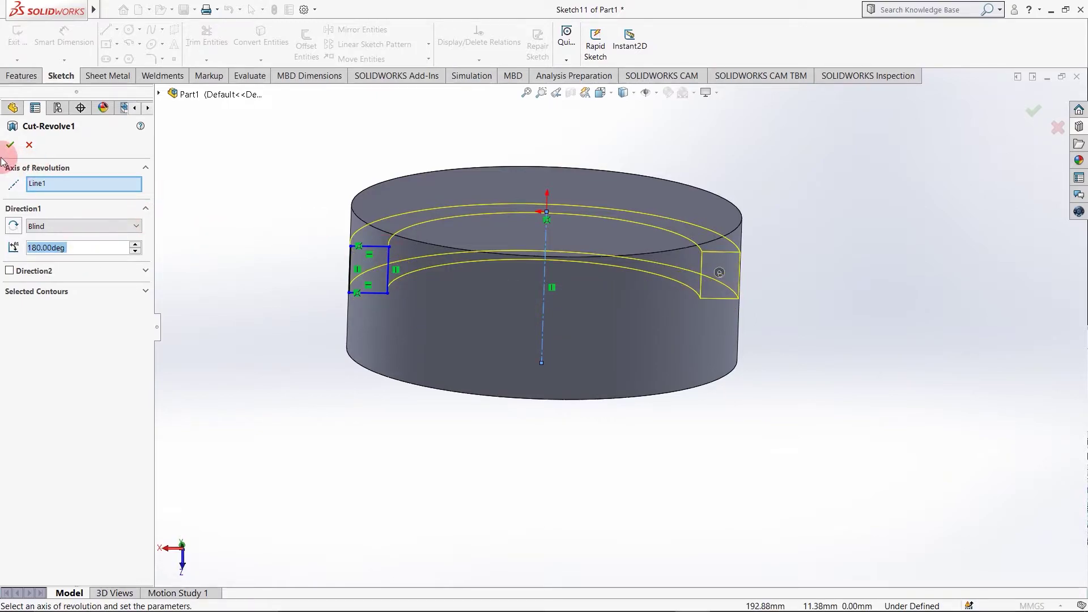
{"action": "middle_click_drag", "start_coordinate": [340, 272], "coordinate": [383, 440]}
{"action": "left_click", "coordinate": [10, 144]}
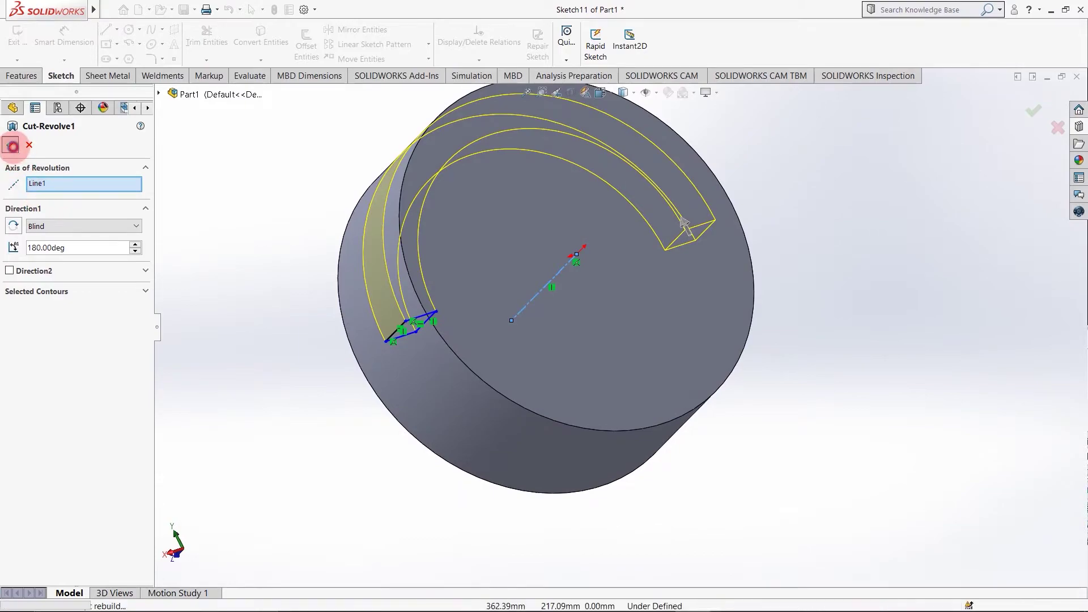
Apply a constant-size fillet with a 10 mm radius to the circular edge of the cylinder's end face nearest the groove.
{"action": "middle_click_drag", "start_coordinate": [561, 345], "coordinate": [556, 377]}
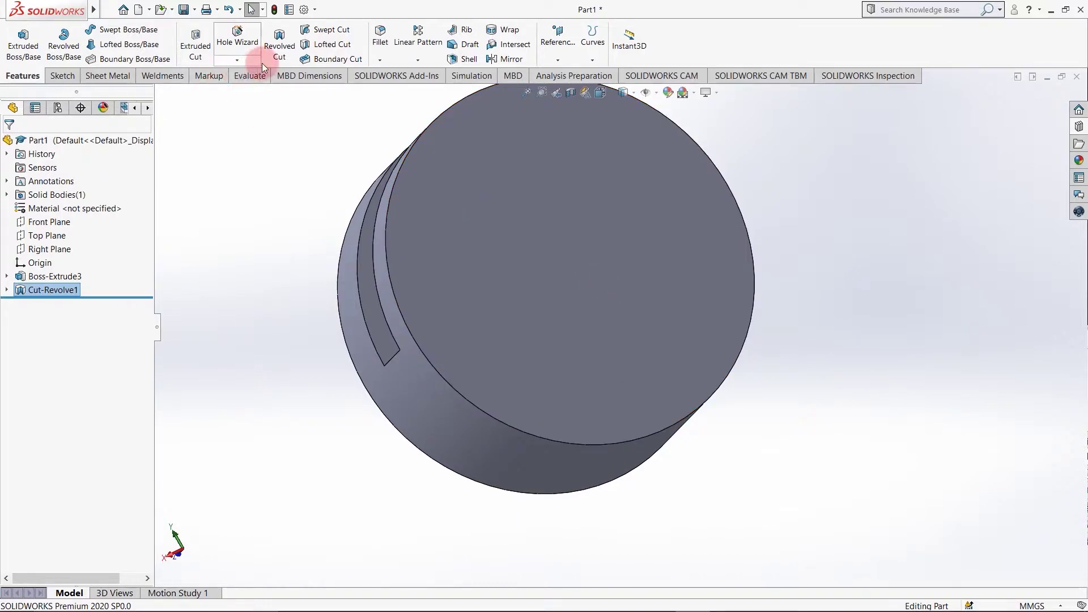
{"action": "left_click", "coordinate": [379, 39]}
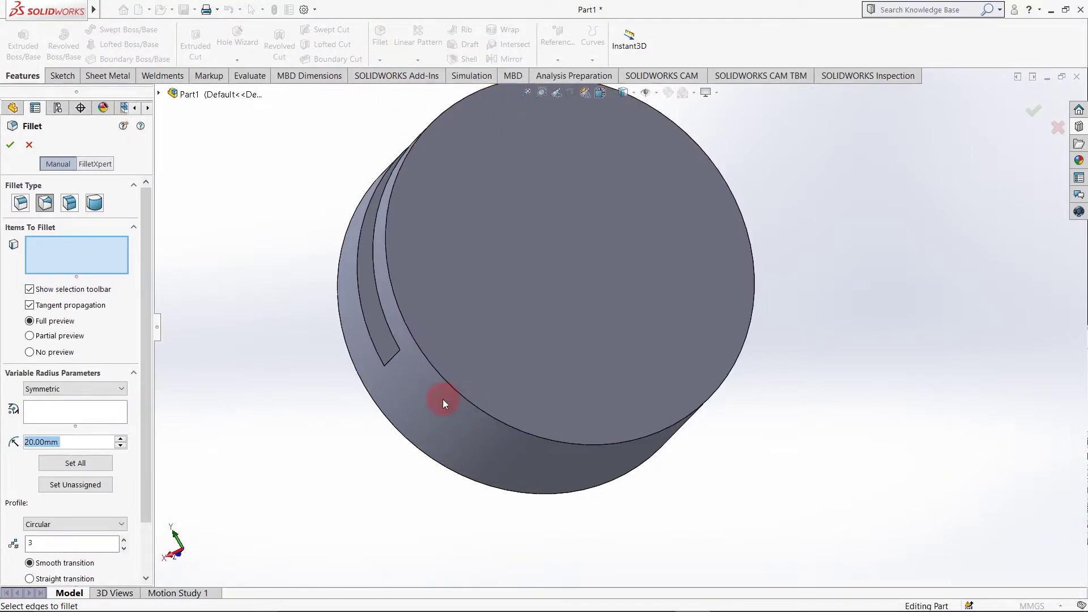
{"action": "left_click", "coordinate": [472, 403]}
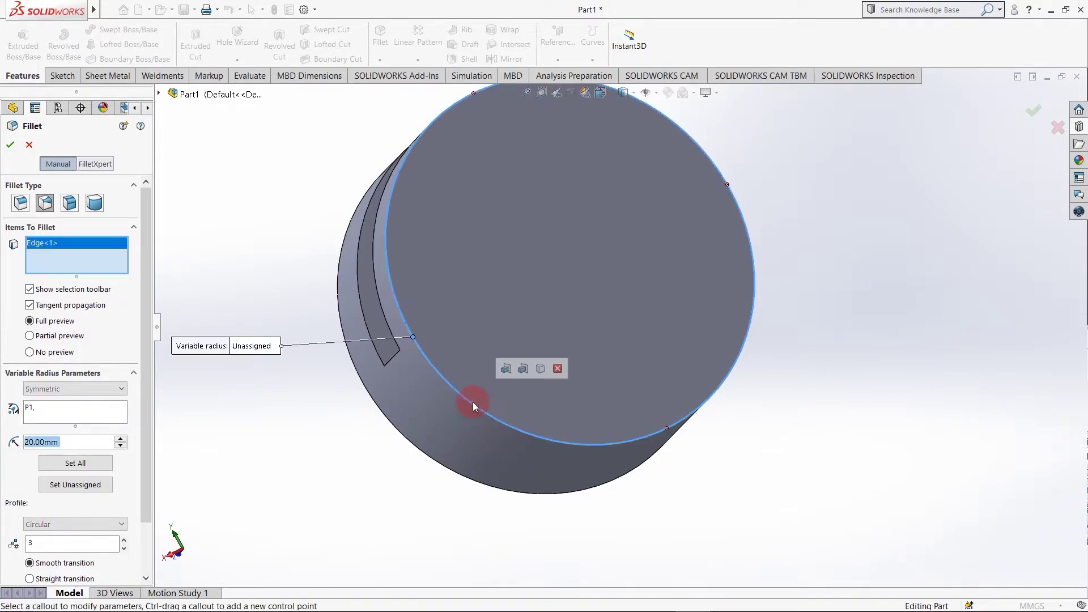
{"action": "left_click", "coordinate": [51, 442]}
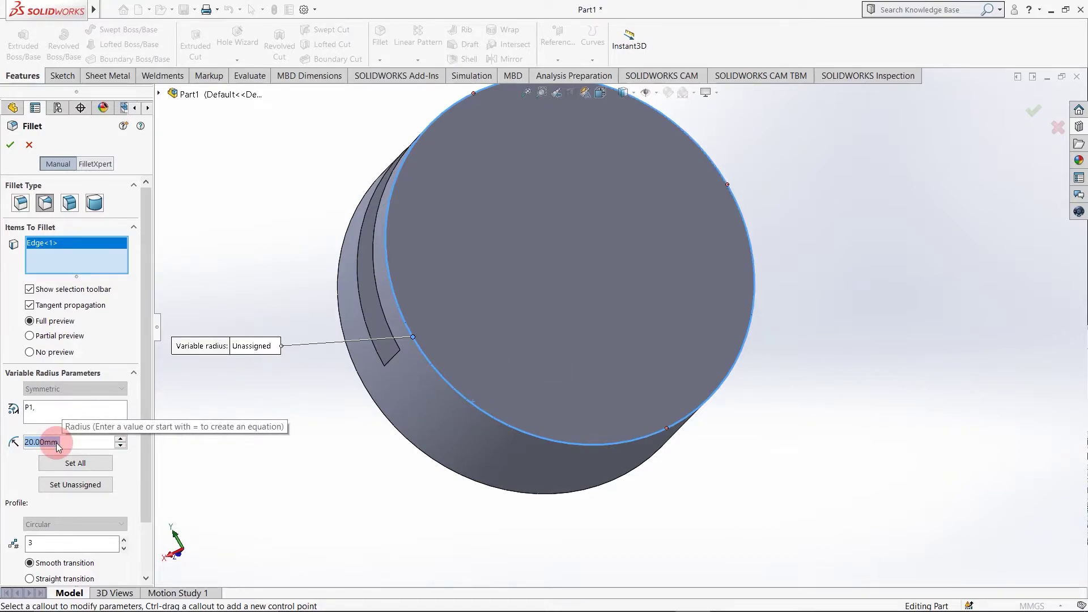
{"action": "left_click", "coordinate": [21, 202]}
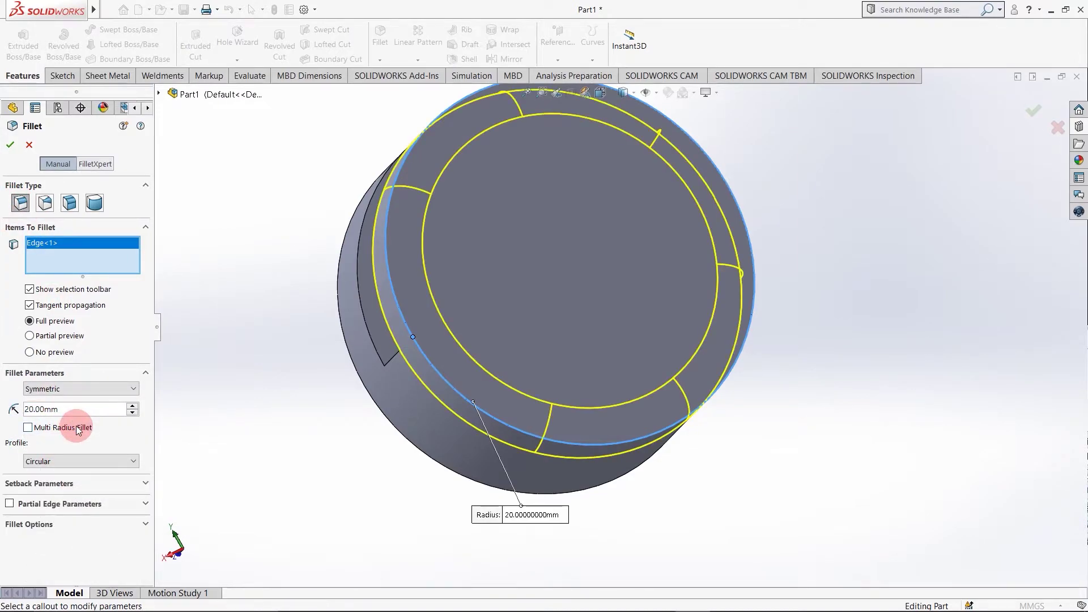
{"action": "left_click", "coordinate": [72, 408]}
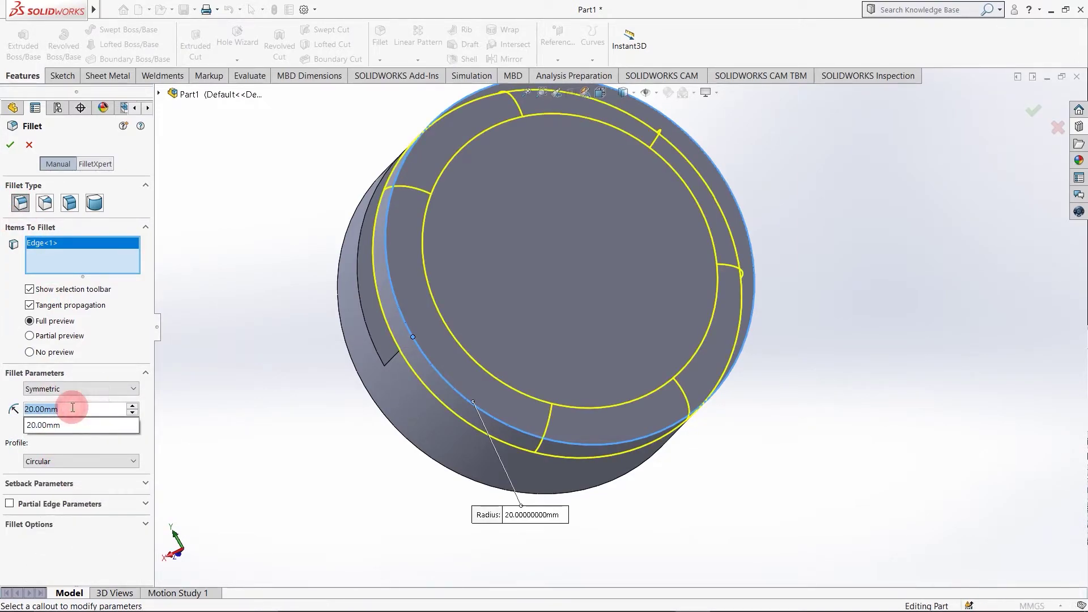
{"action": "type", "text": "10"}
{"action": "key", "text": "Return"}
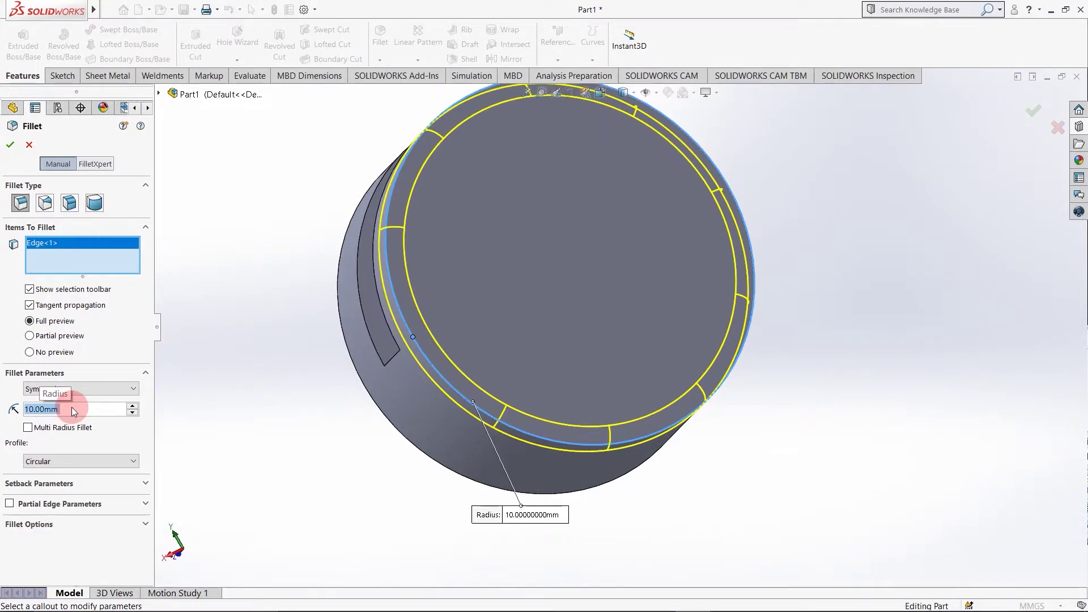
{"action": "left_click", "coordinate": [11, 143]}
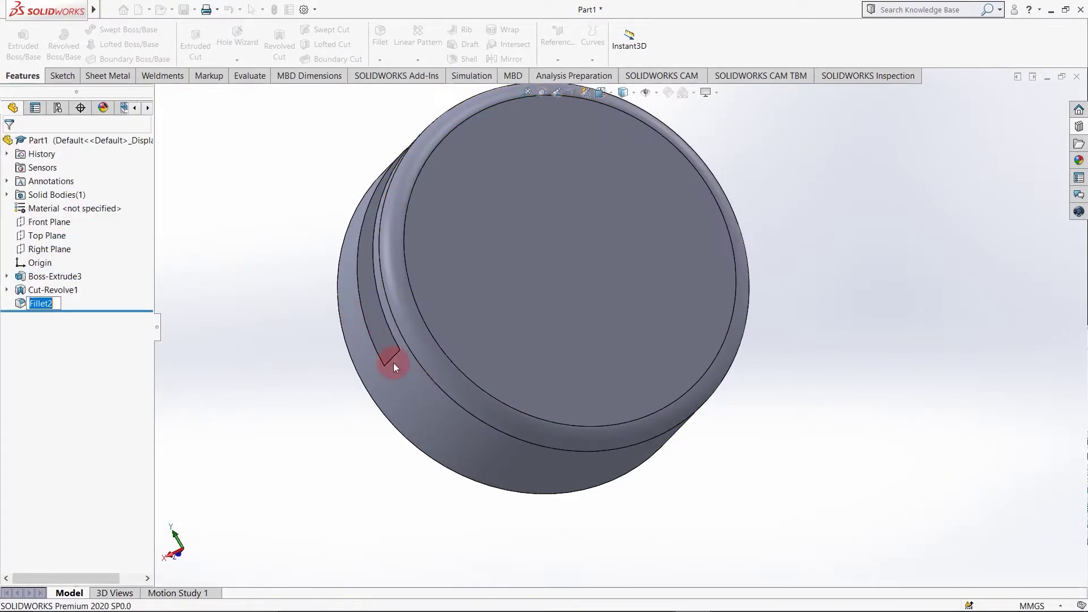
Cut a circular through hole about 28 mm in diameter in the cylinder's unfilleted end face, above its center.
{"action": "middle_click_drag", "start_coordinate": [404, 268], "coordinate": [490, 263]}
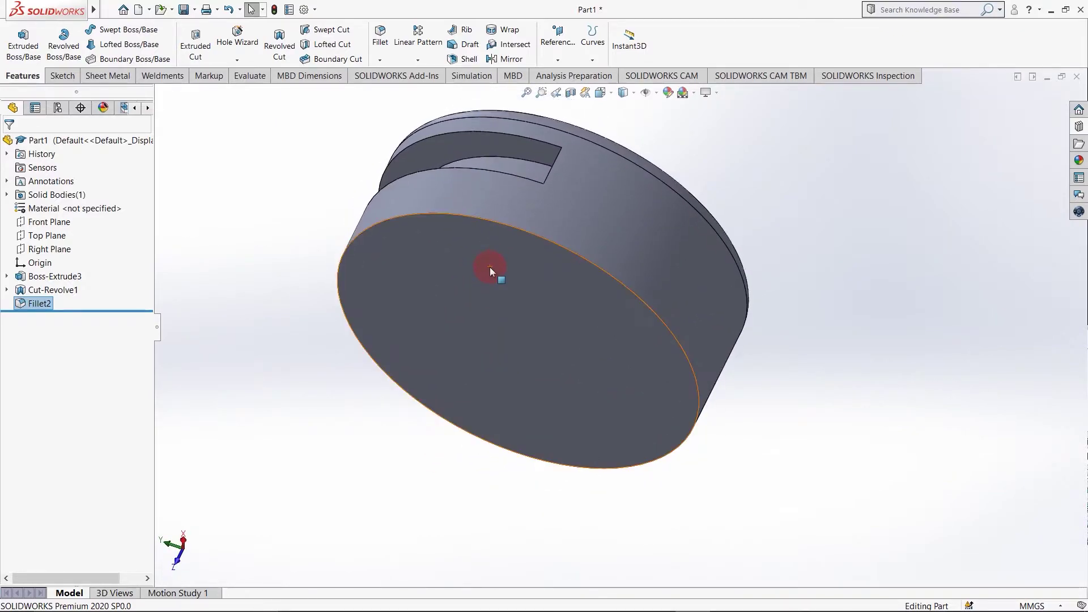
{"action": "right_click", "coordinate": [491, 271]}
{"action": "left_click", "coordinate": [518, 273]}
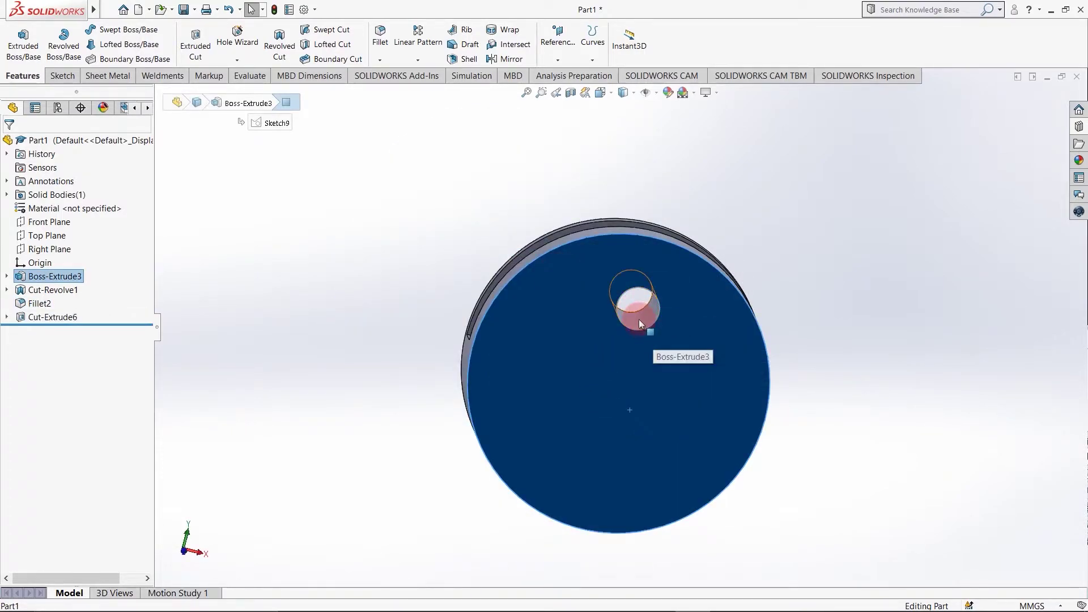
{"action": "left_click", "coordinate": [431, 59]}
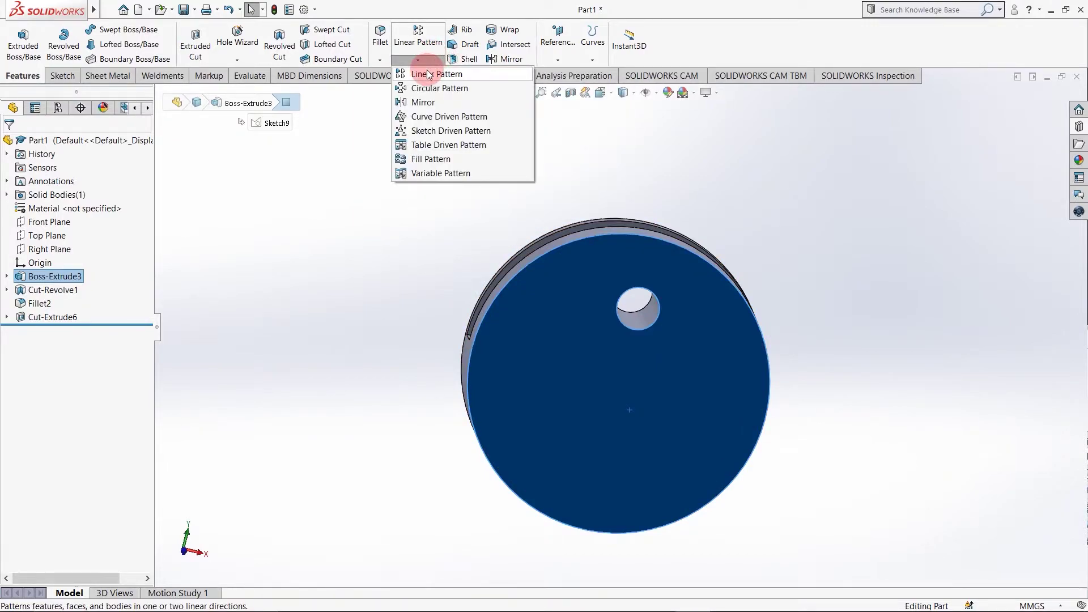
{"action": "left_click", "coordinate": [433, 88]}
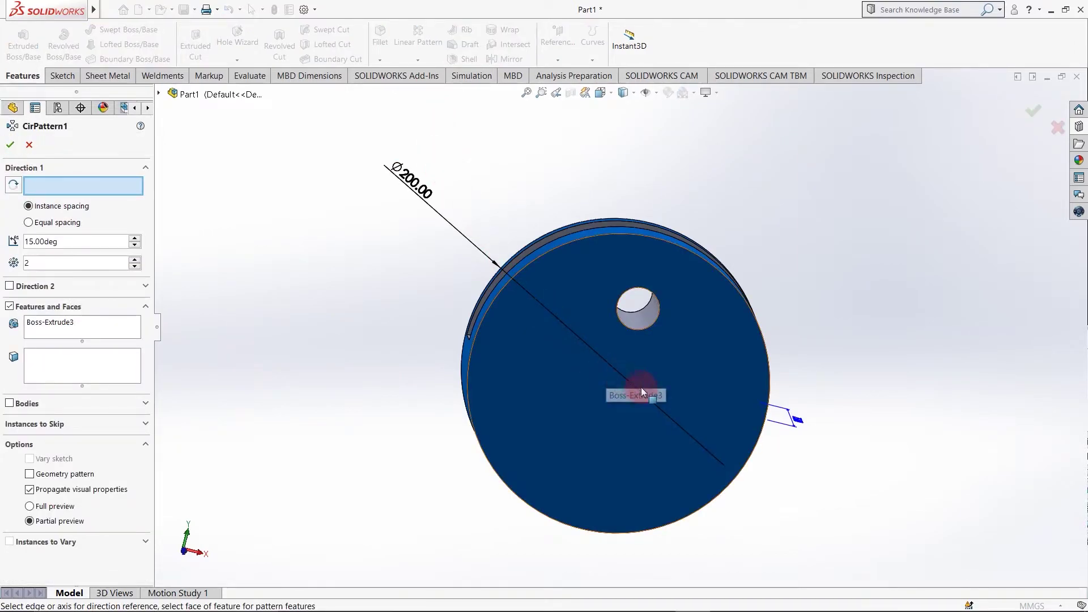
{"action": "left_click", "coordinate": [637, 324]}
{"action": "mouse_move", "coordinate": [633, 339]}
{"action": "middle_mouse_down"}
{"action": "mouse_move", "coordinate": [699, 445]}
{"action": "mouse_move", "coordinate": [621, 352]}
{"action": "middle_mouse_up"}
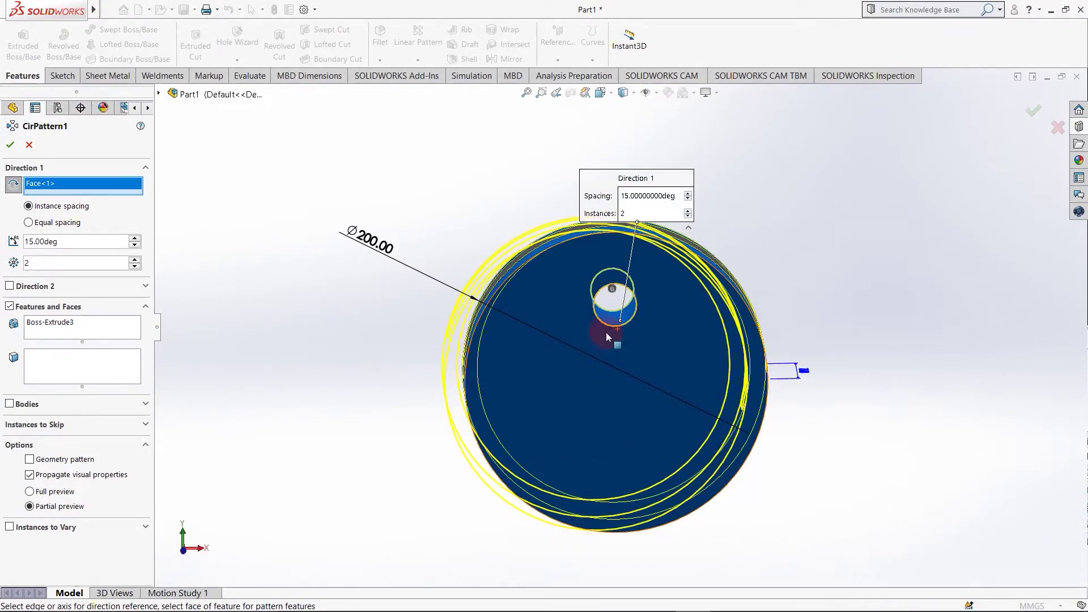
{"action": "right_click", "coordinate": [113, 187]}
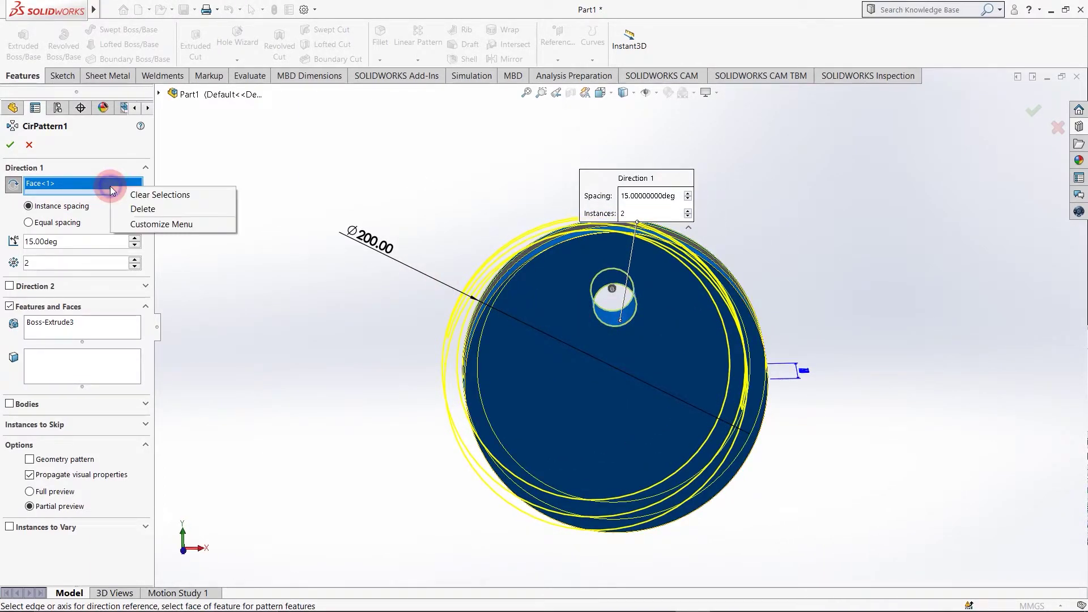
{"action": "left_click", "coordinate": [136, 208]}
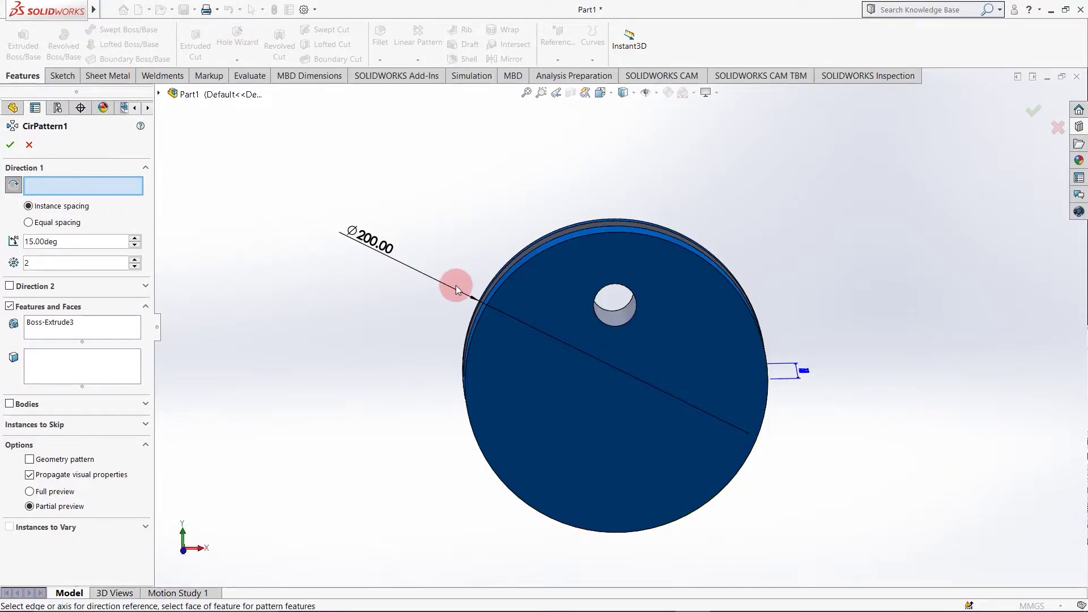
{"action": "key", "text": "Escape"}
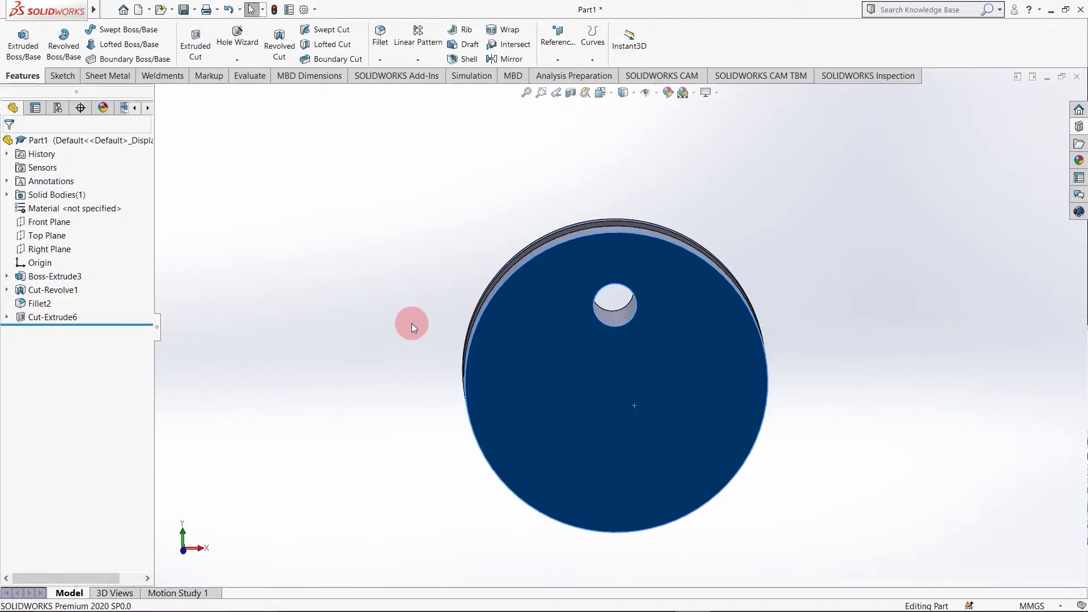
{"action": "left_click", "coordinate": [613, 316]}
{"action": "left_click", "coordinate": [419, 61]}
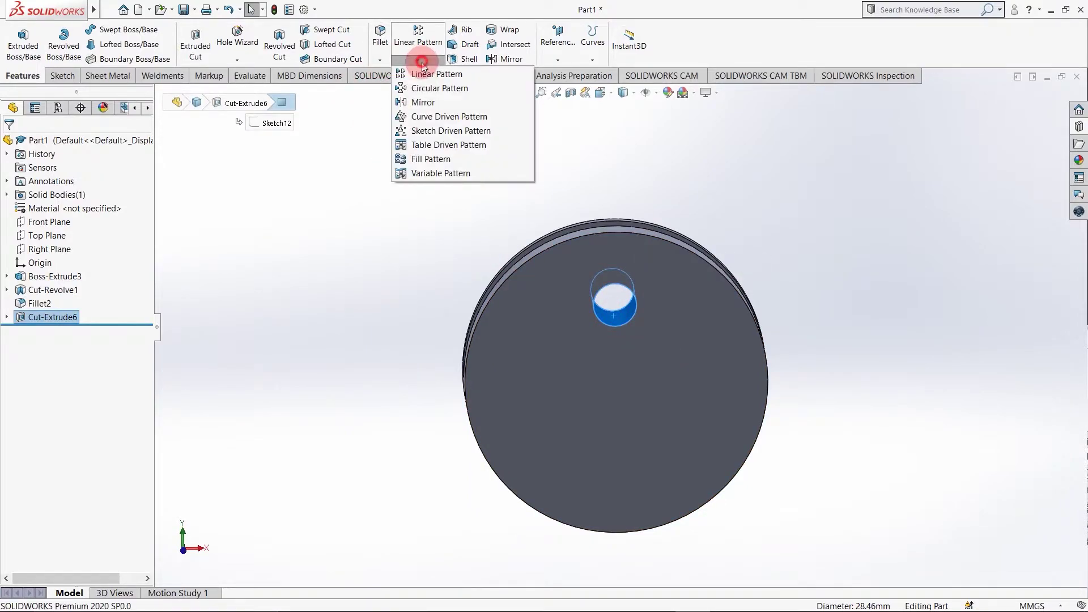
{"action": "left_click", "coordinate": [428, 88]}
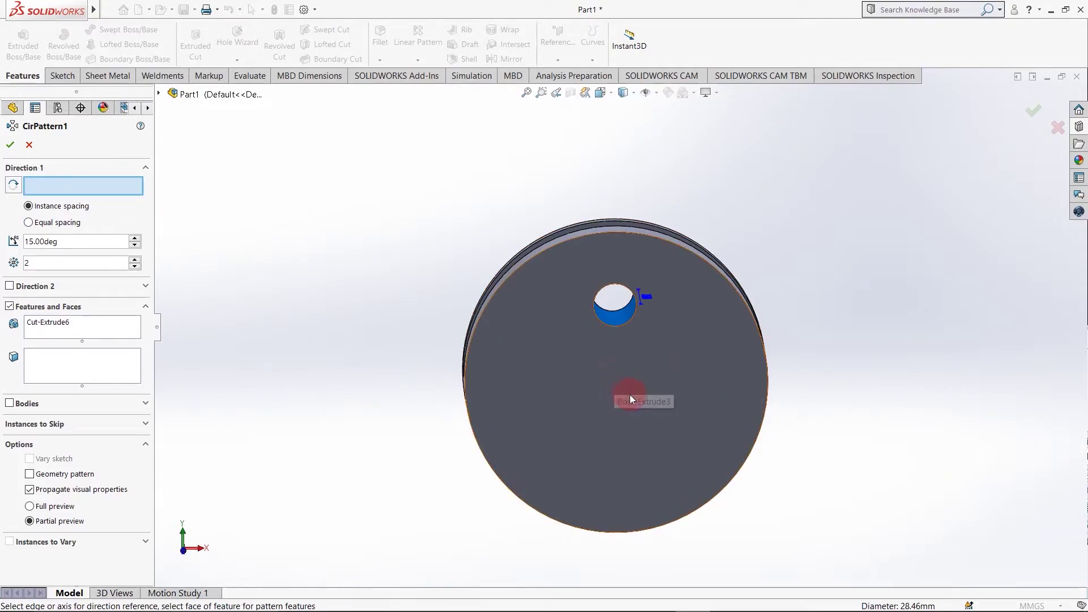
{"action": "middle_click_drag", "start_coordinate": [620, 389], "coordinate": [697, 353]}
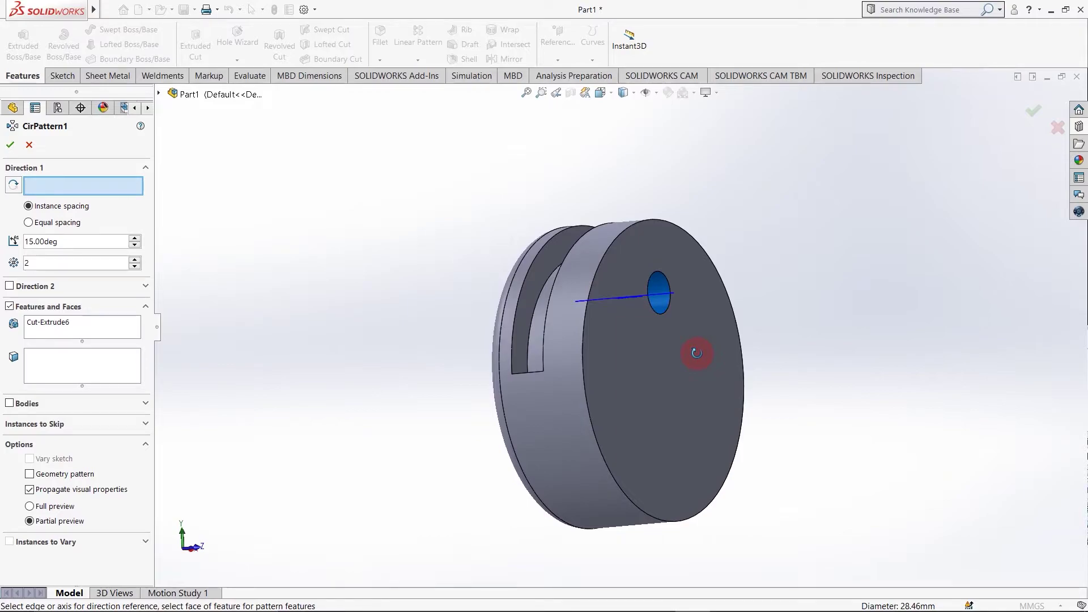
{"action": "left_click", "coordinate": [30, 145]}
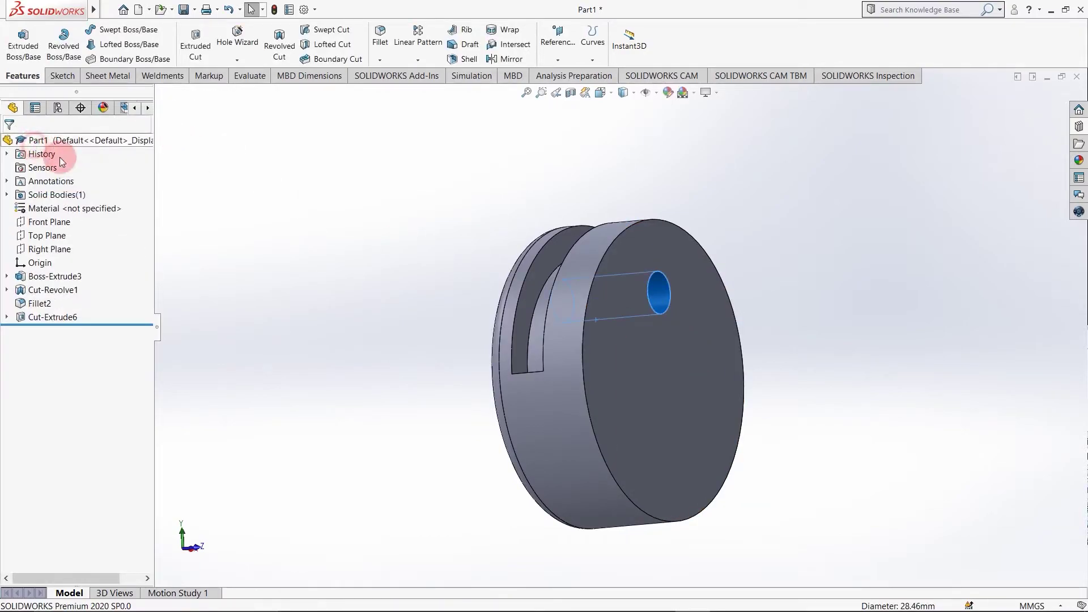
Sketch a vertical centerline about 84 mm long on the Top Plane, starting at the origin and running along the cylinder's axis.
{"action": "left_click", "coordinate": [63, 237]}
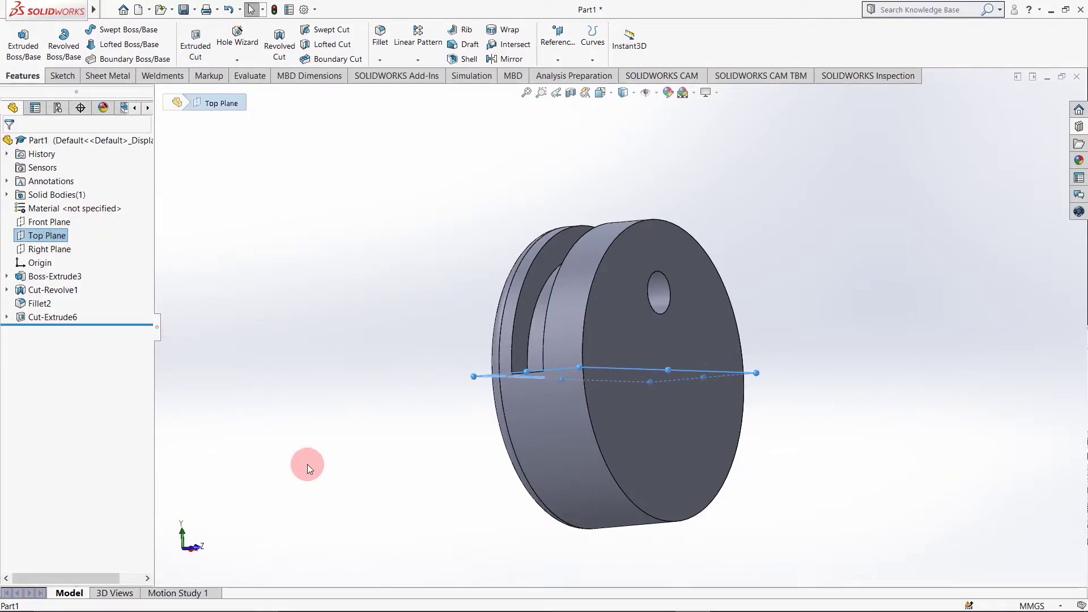
{"action": "key", "text": "ctrl+8"}
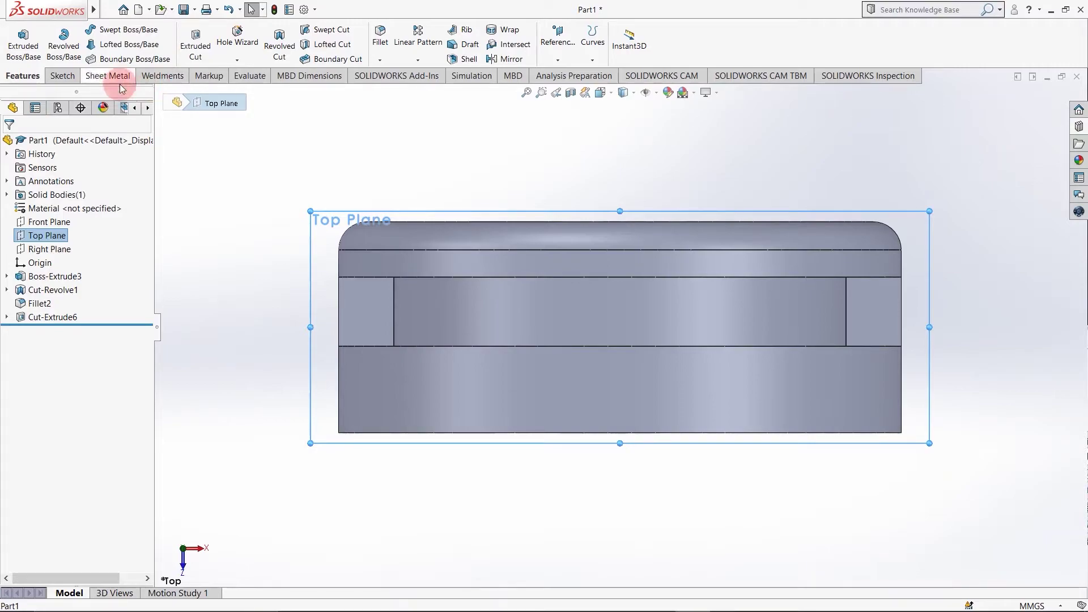
{"action": "left_click", "coordinate": [51, 78]}
{"action": "left_click", "coordinate": [12, 42]}
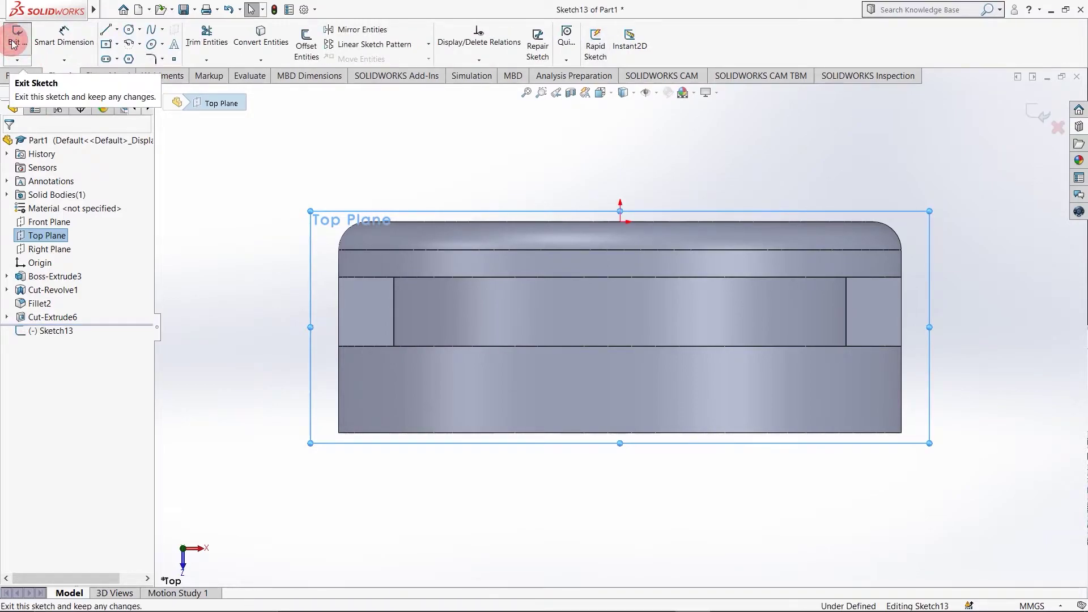
{"action": "left_click", "coordinate": [114, 30]}
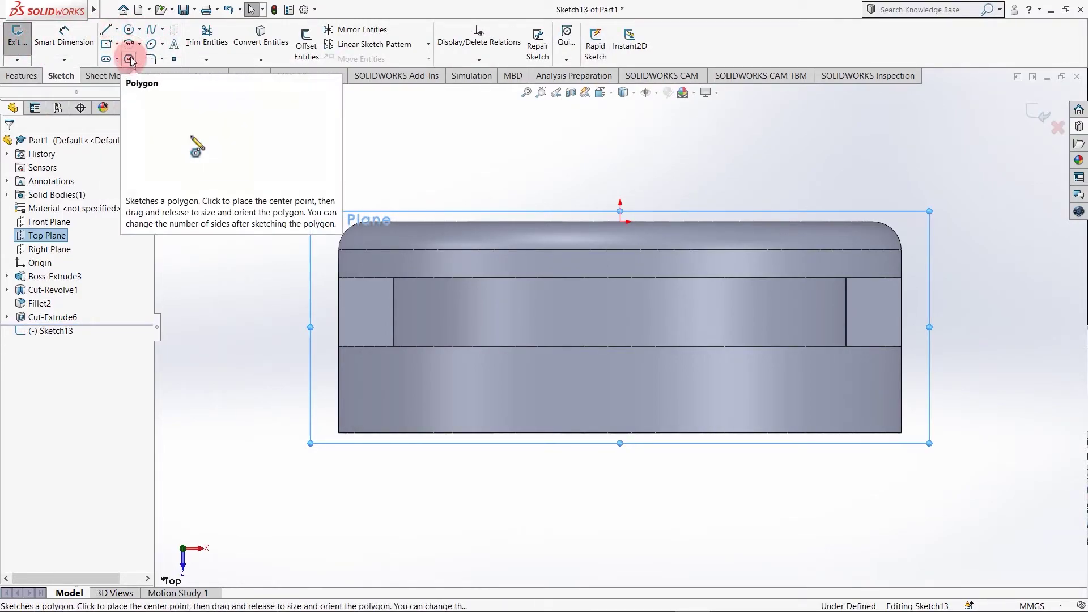
{"action": "left_click", "coordinate": [117, 29]}
{"action": "left_click", "coordinate": [124, 56]}
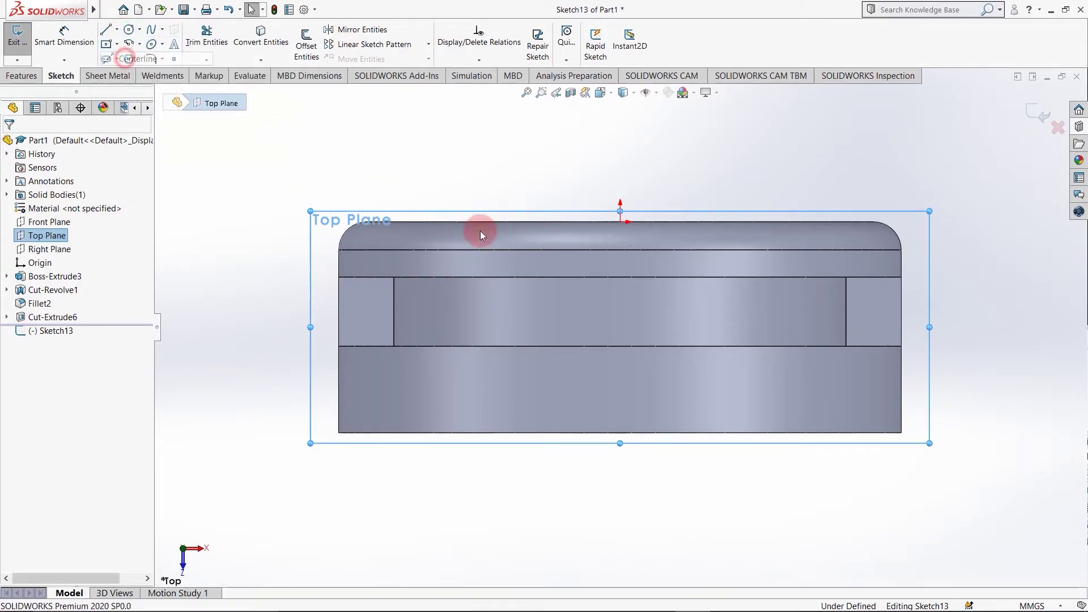
{"action": "left_click", "coordinate": [620, 212]}
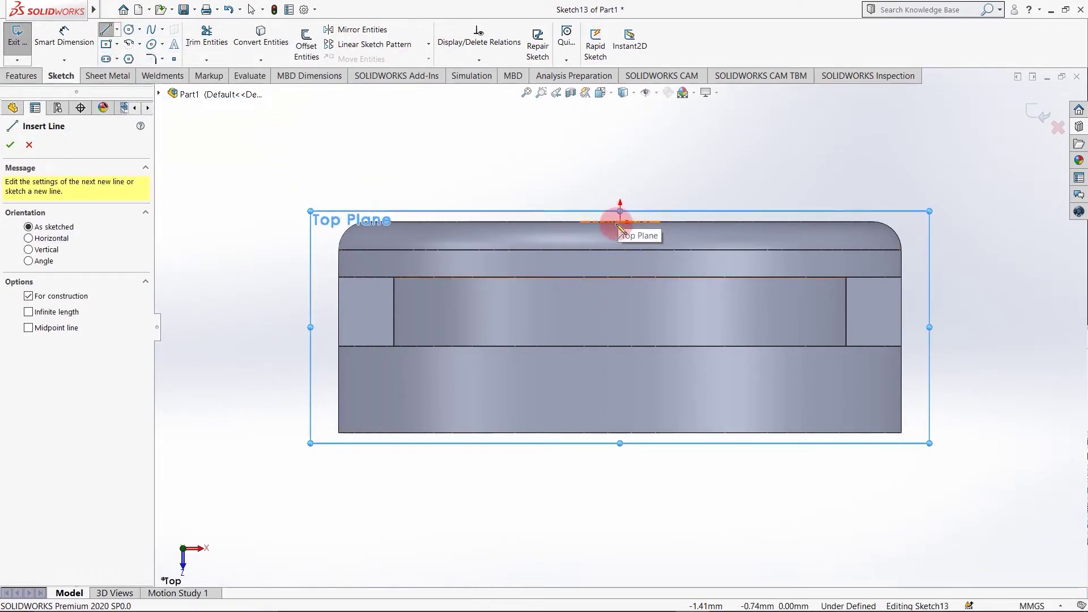
{"action": "left_click_drag", "start_coordinate": [619, 222], "coordinate": [620, 460]}
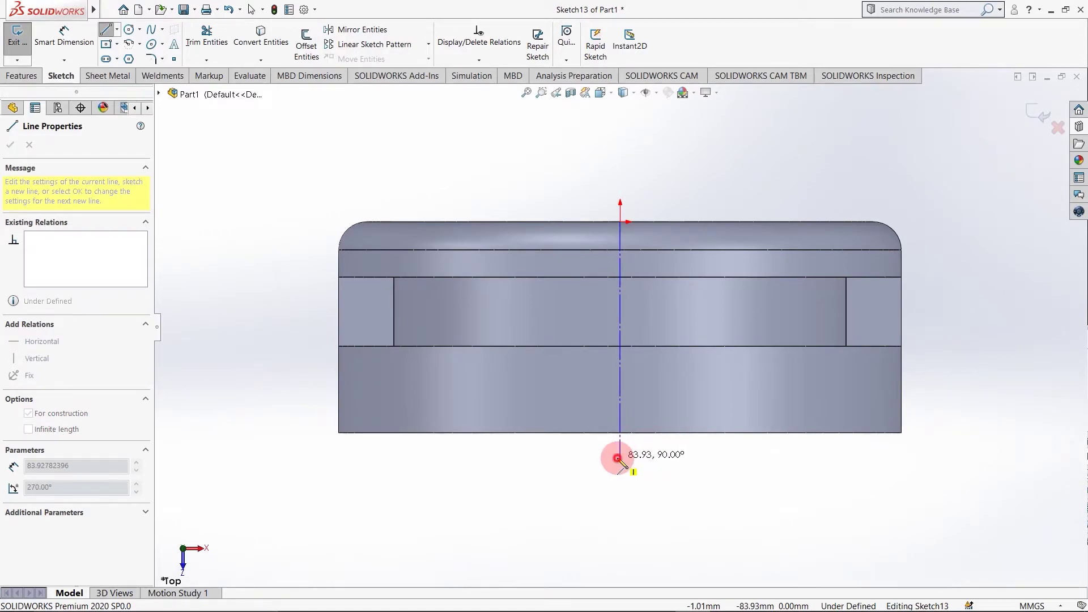
{"action": "left_click", "coordinate": [618, 458]}
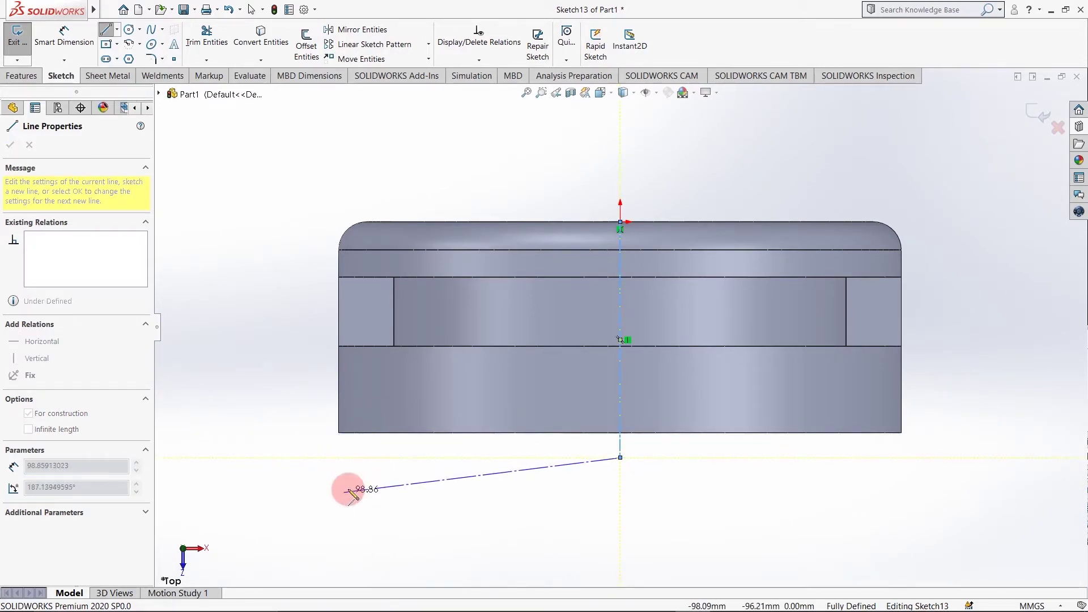
{"action": "key", "text": "Escape"}
Convert the vertical centerline to a regular sketch line and exit the sketch.
{"action": "left_click", "coordinate": [620, 380]}
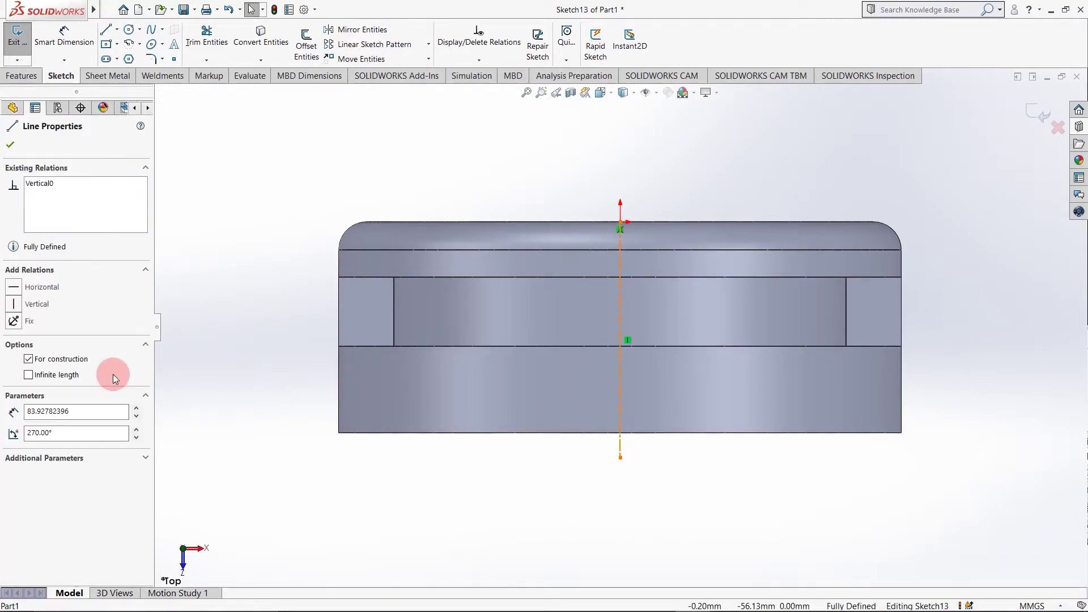
{"action": "left_click", "coordinate": [29, 359]}
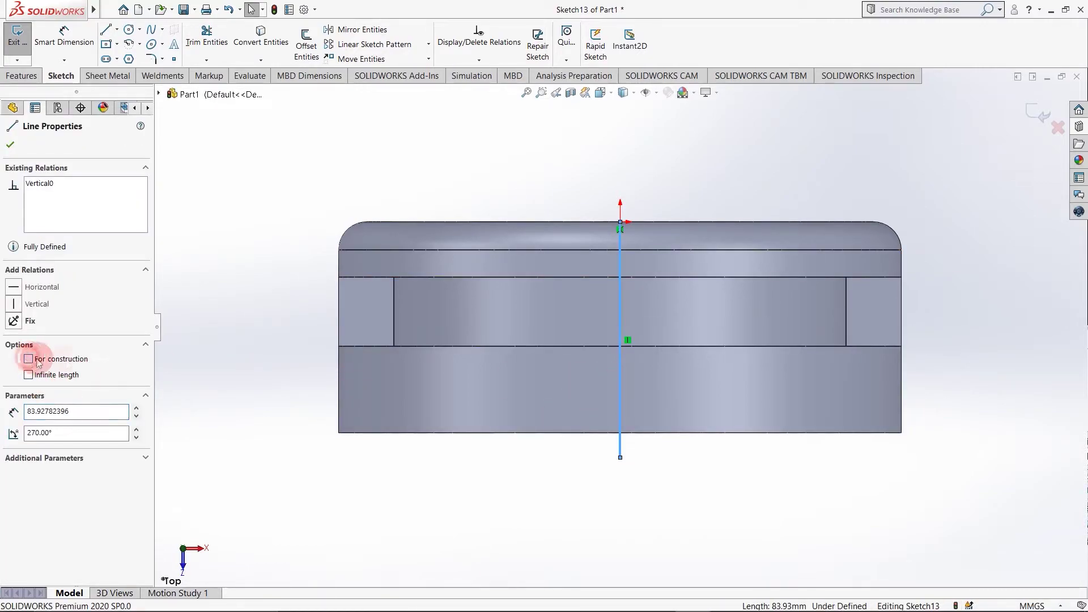
{"action": "left_click", "coordinate": [218, 230]}
{"action": "left_click", "coordinate": [17, 35]}
{"action": "left_click", "coordinate": [476, 346]}
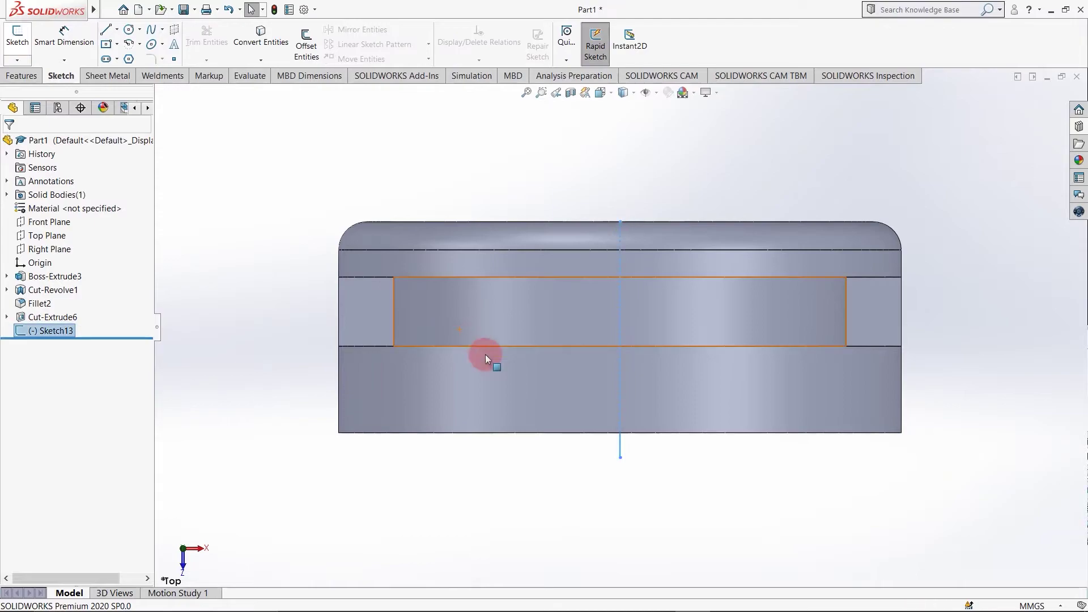
Start a circular pattern of the hole cut, with the sketched center line as the pattern axis.
{"action": "middle_click_drag", "start_coordinate": [515, 466], "coordinate": [509, 249]}
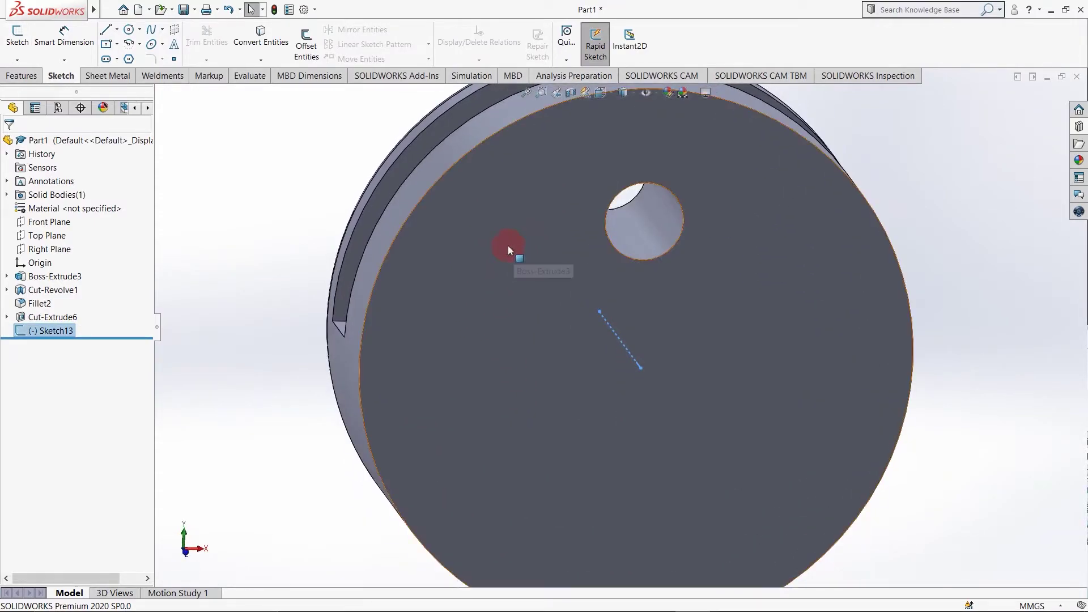
{"action": "left_click", "coordinate": [22, 75]}
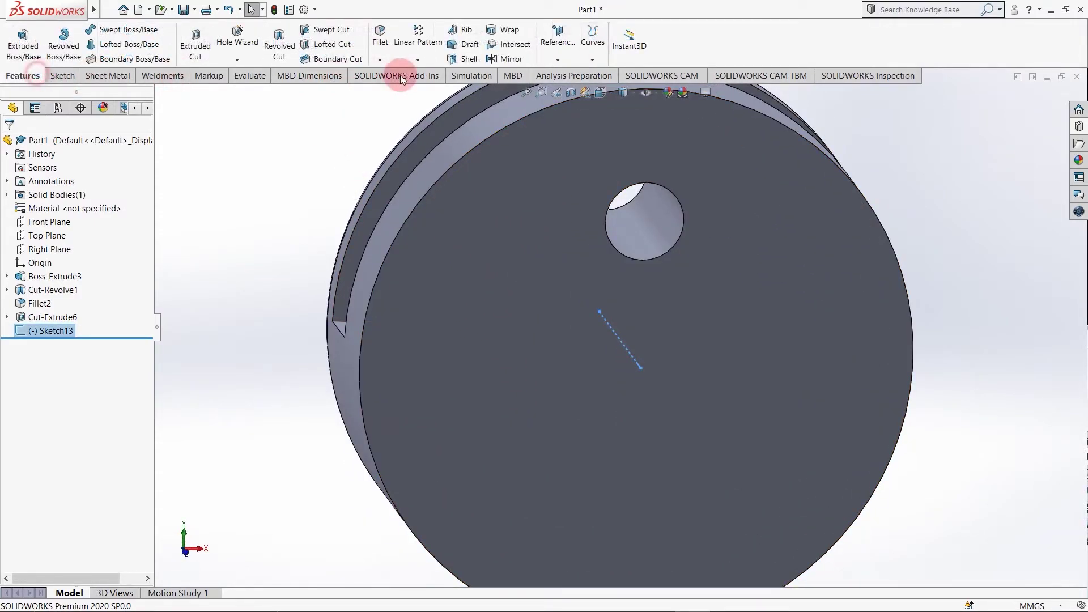
{"action": "left_click", "coordinate": [417, 60]}
{"action": "left_click", "coordinate": [415, 88]}
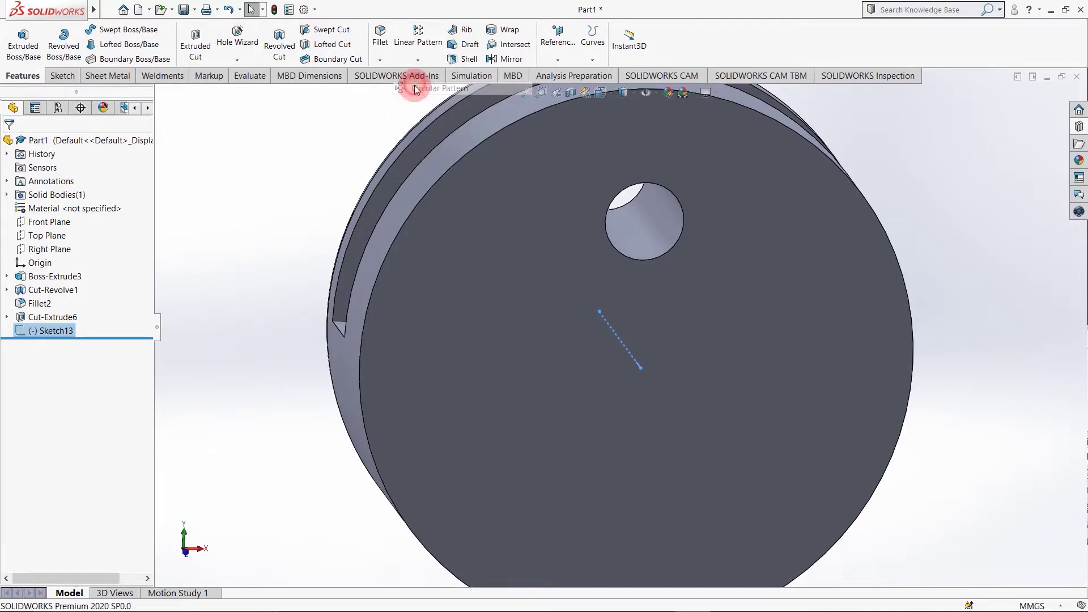
{"action": "left_click", "coordinate": [646, 237]}
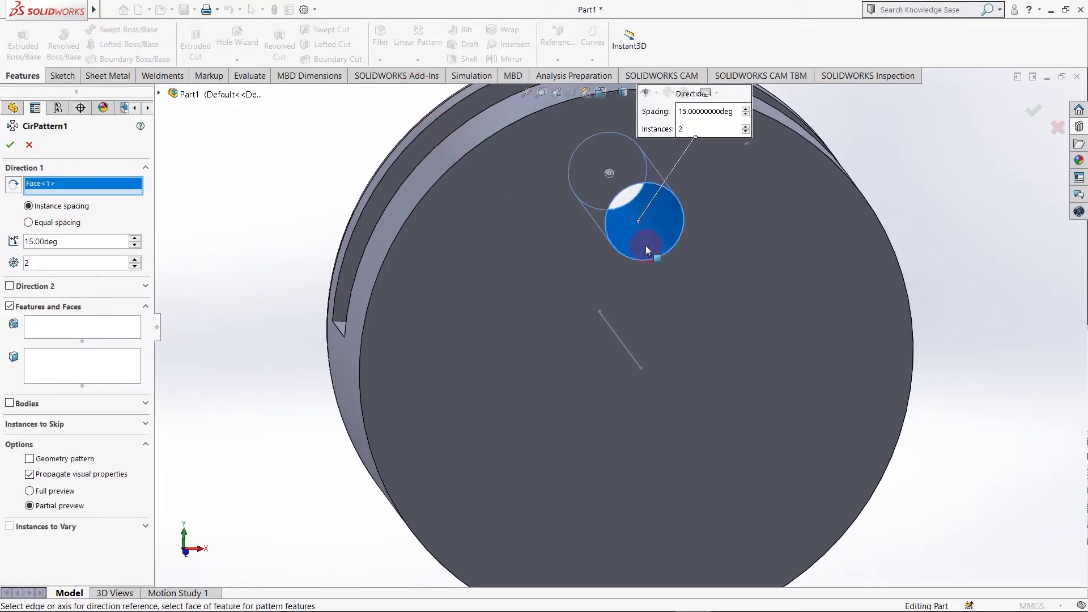
{"action": "left_click", "coordinate": [636, 362]}
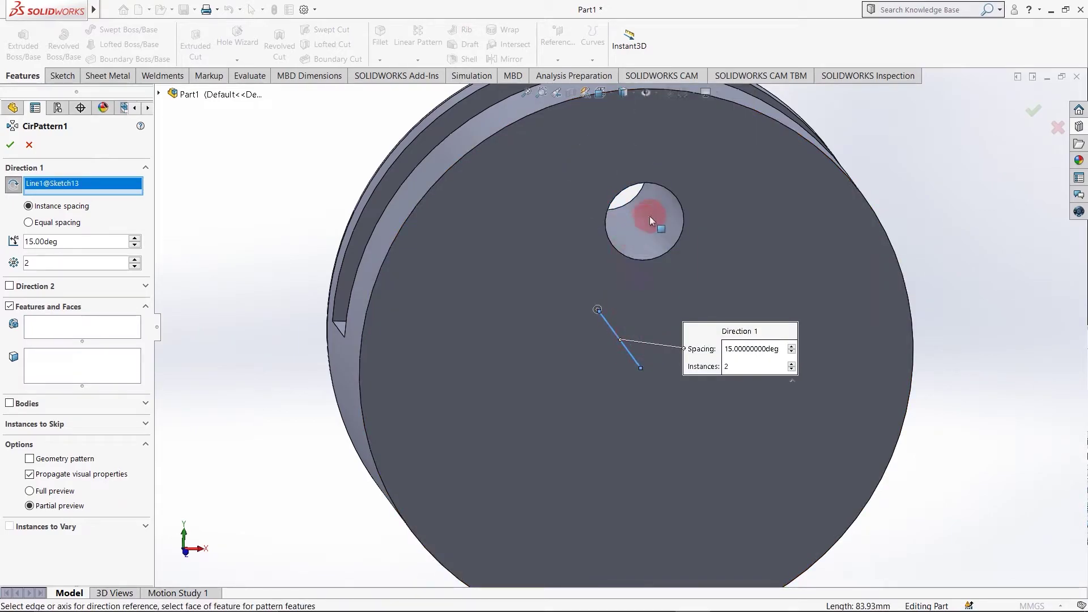
{"action": "left_click", "coordinate": [76, 325]}
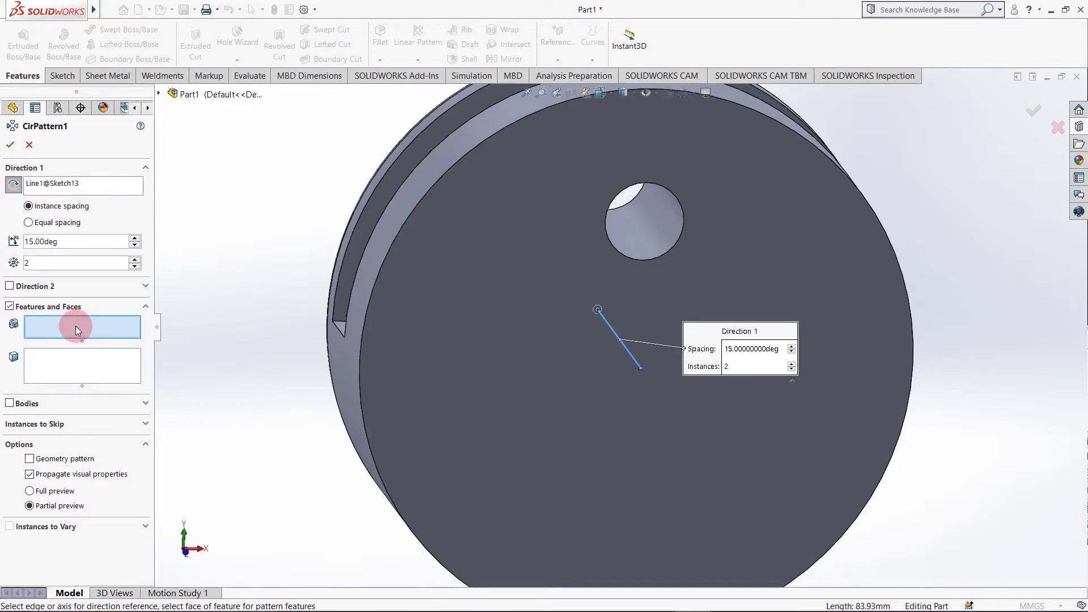
{"action": "left_click", "coordinate": [158, 94]}
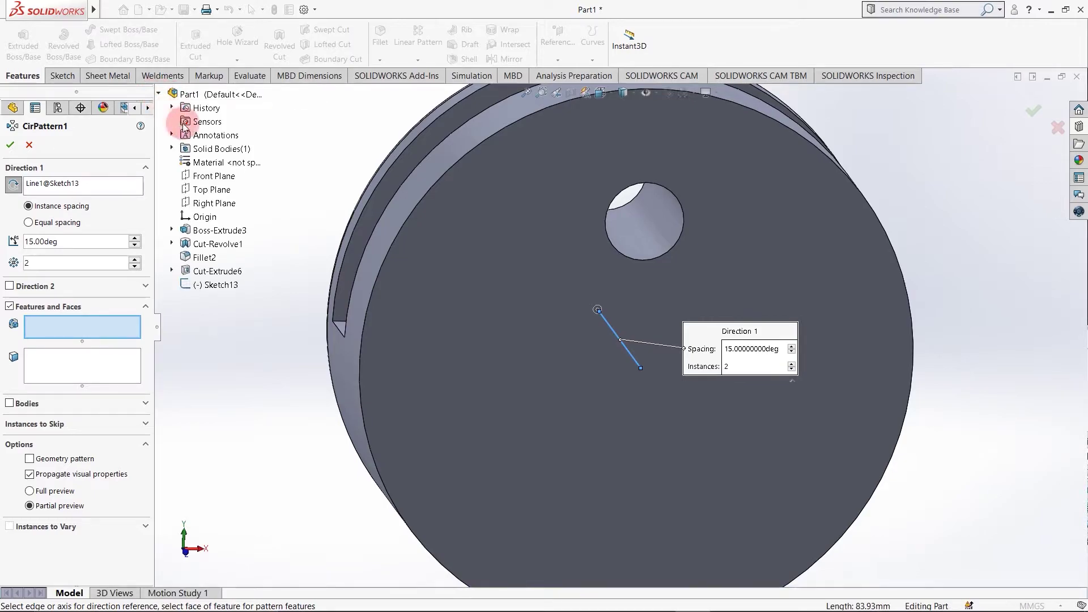
{"action": "left_click", "coordinate": [225, 273]}
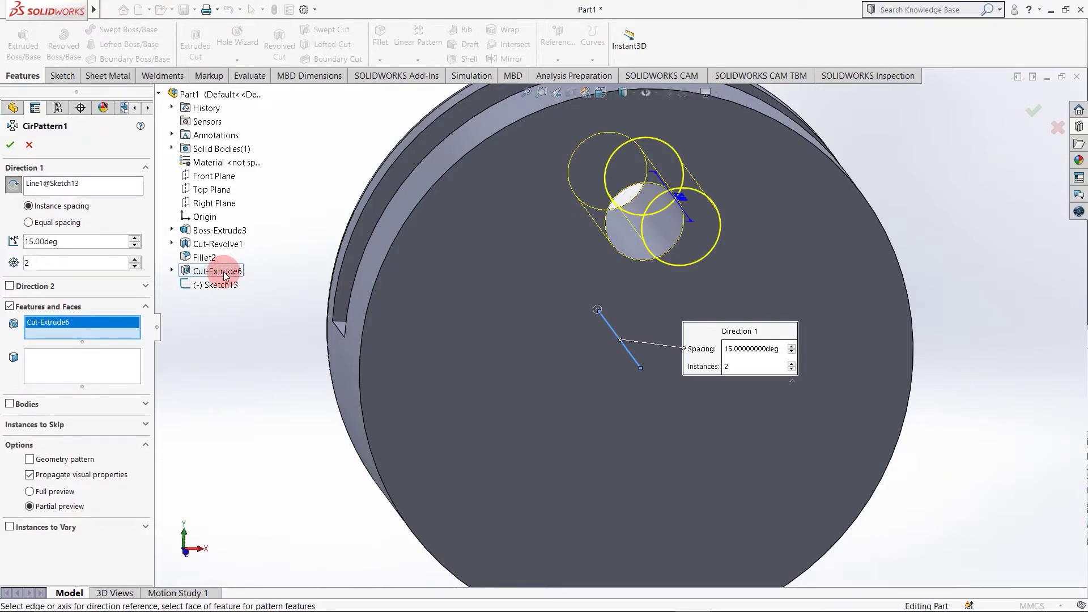
Set the angular instance spacing of the hole's circular pattern to 25 degrees.
{"action": "double_click", "coordinate": [77, 247]}
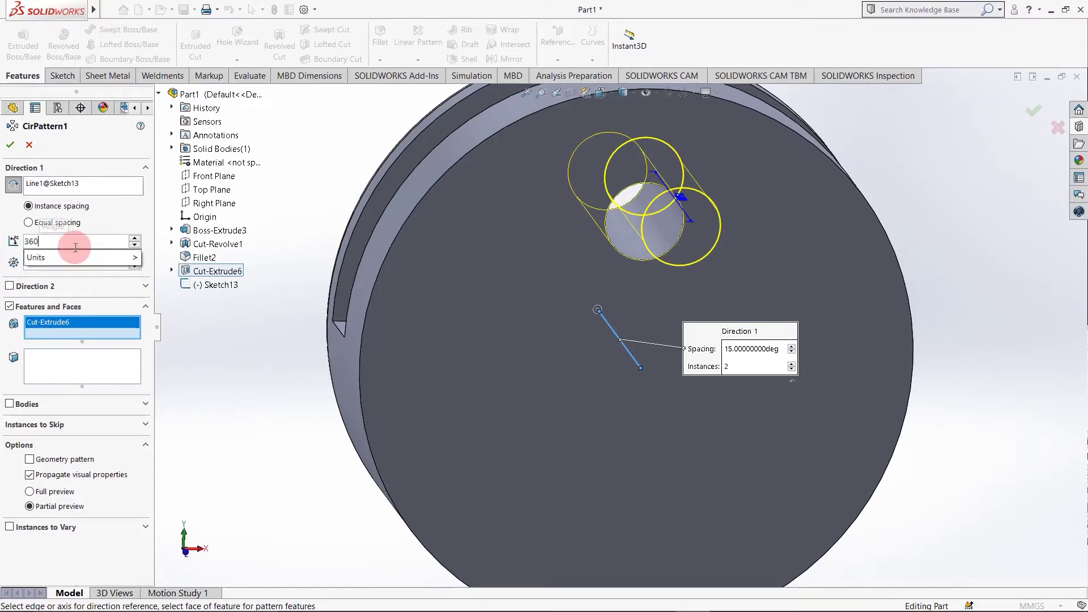
{"action": "key", "text": "Return"}
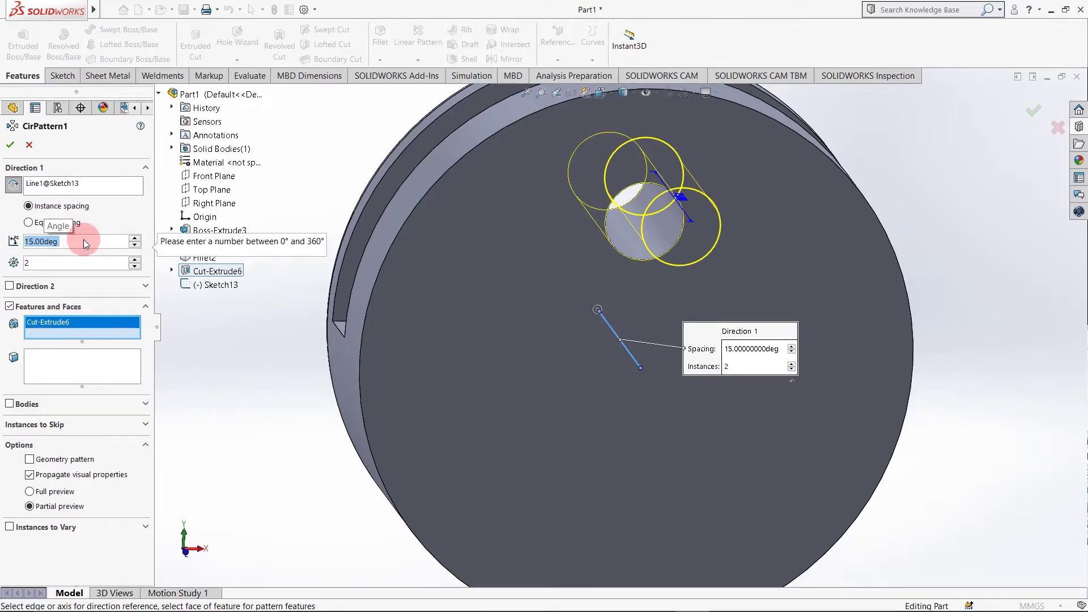
{"action": "left_click", "coordinate": [134, 238]}
{"action": "left_click", "coordinate": [134, 239]}
{"action": "left_click", "coordinate": [135, 239]}
{"action": "left_click", "coordinate": [135, 238]}
{"action": "left_click", "coordinate": [135, 239]}
{"action": "left_click", "coordinate": [135, 239]}
{"action": "left_click", "coordinate": [135, 238]}
{"action": "left_click", "coordinate": [135, 239]}
{"action": "left_click", "coordinate": [135, 239]}
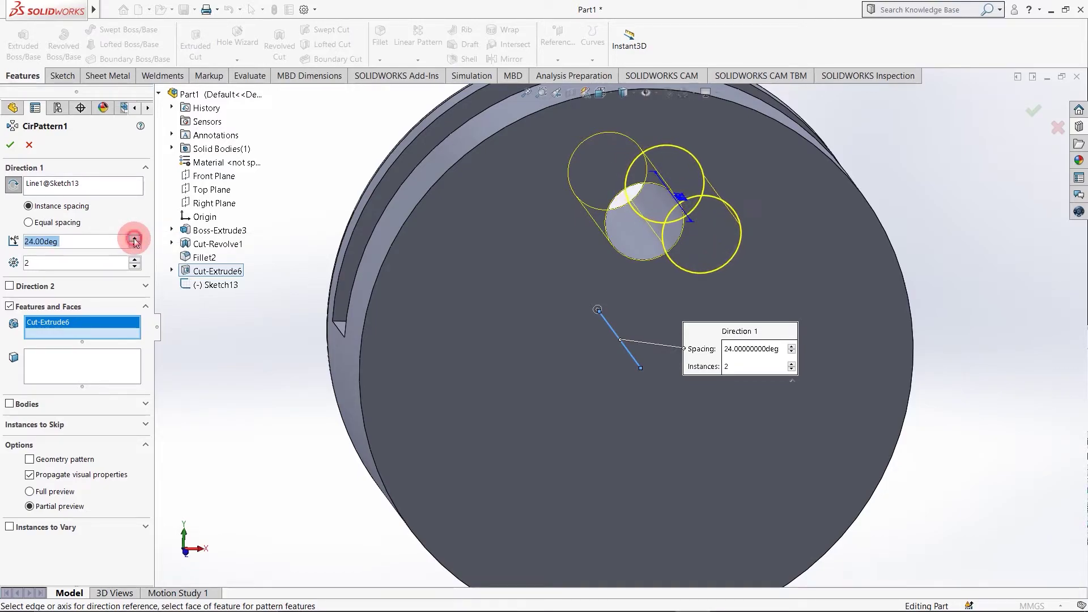
{"action": "left_click", "coordinate": [135, 241]}
{"action": "middle_click_drag", "start_coordinate": [234, 283], "coordinate": [232, 243]}
{"action": "left_click", "coordinate": [134, 238]}
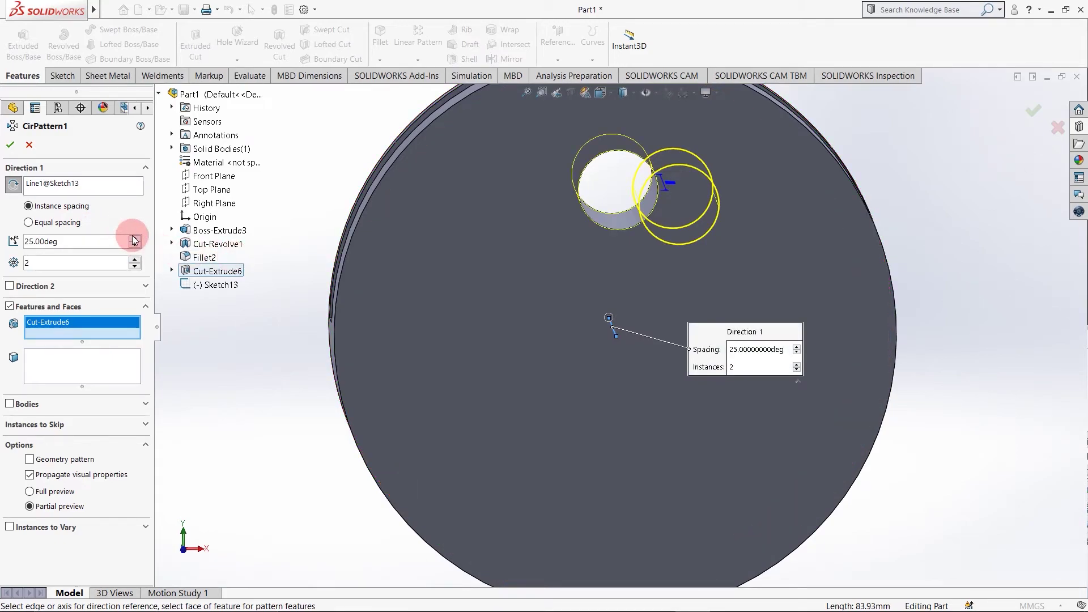
Create the circular pattern of the hole with 6 instances equally spaced over 360 degrees.
{"action": "left_click", "coordinate": [91, 264]}
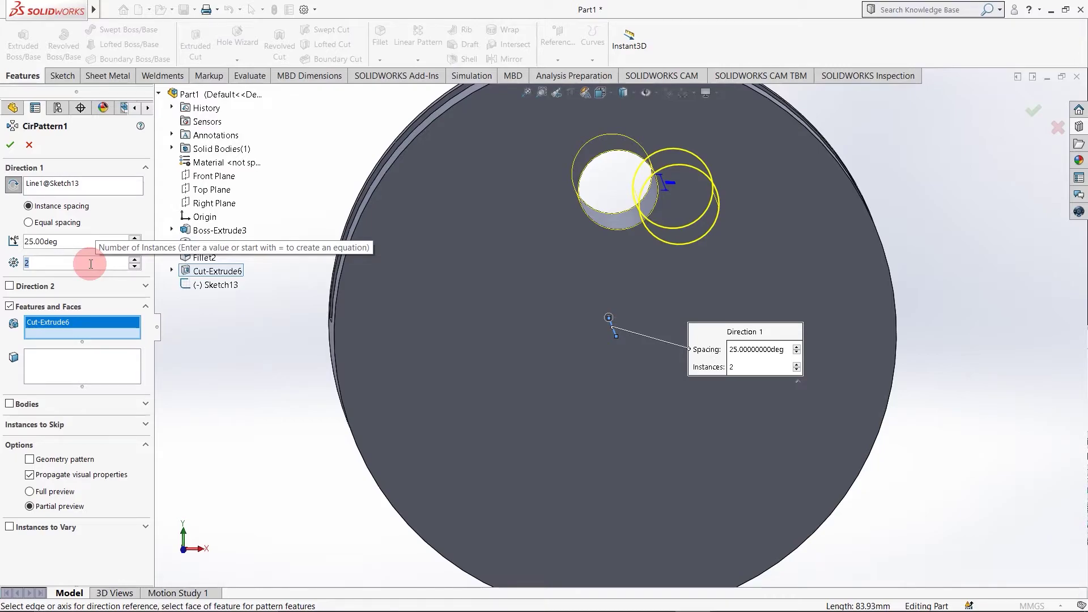
{"action": "scroll", "coordinate": [92, 266], "scroll_direction": "up", "scroll_amount": 4}
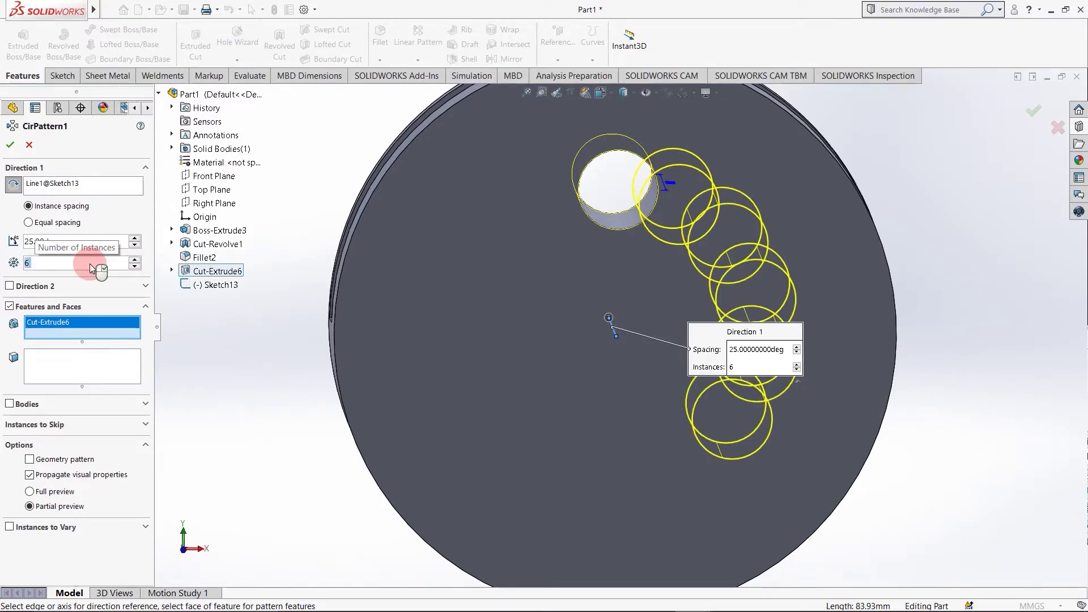
{"action": "left_click", "coordinate": [28, 222]}
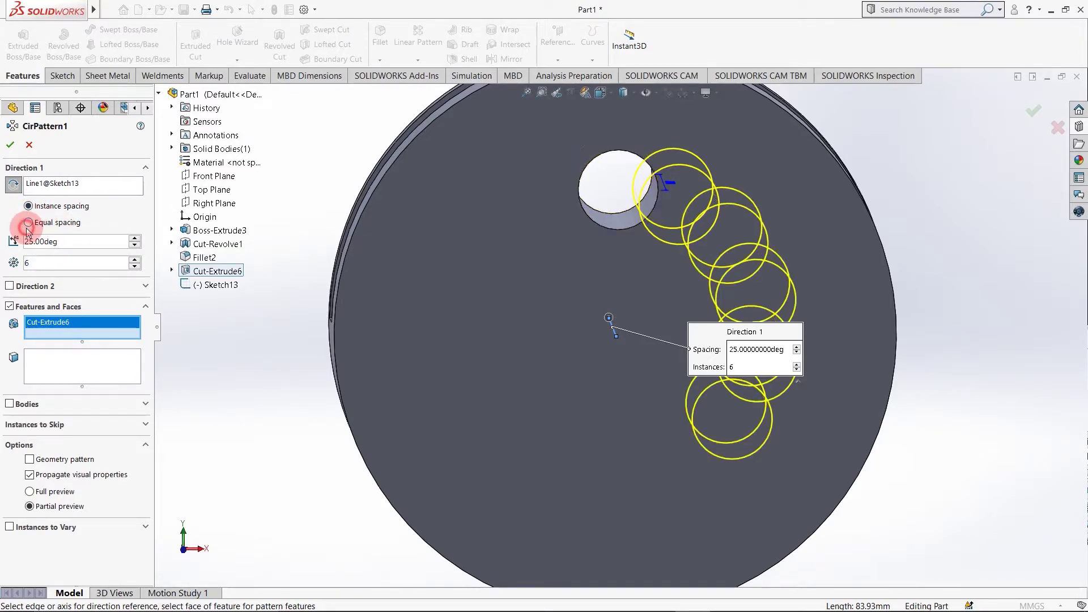
{"action": "middle_click_drag", "start_coordinate": [588, 420], "coordinate": [573, 345]}
{"action": "left_click", "coordinate": [17, 145]}
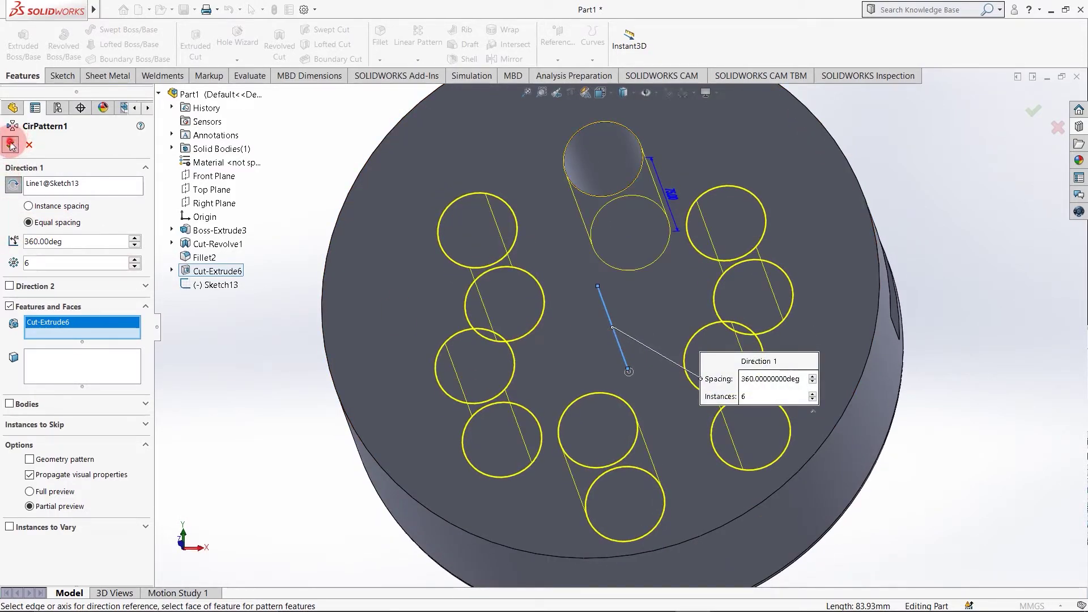
{"action": "scroll", "coordinate": [593, 379], "scroll_direction": "up", "scroll_amount": 1}
{"action": "middle_click_drag", "start_coordinate": [590, 376], "coordinate": [399, 390]}
{"action": "scroll", "coordinate": [400, 390], "scroll_direction": "up", "scroll_amount": 3}
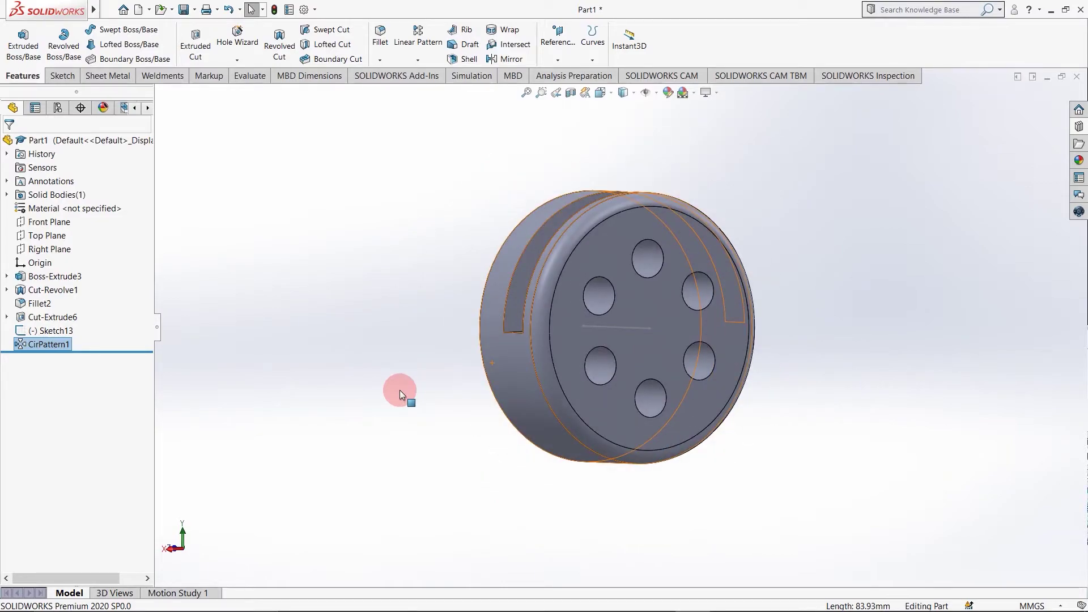
Delete the cylinder's base extrusion together with its dependent child features.
{"action": "mouse_move", "coordinate": [363, 323]}
{"action": "left_mouse_down"}
{"action": "mouse_move", "coordinate": [589, 476]}
{"action": "mouse_move", "coordinate": [806, 444]}
{"action": "mouse_move", "coordinate": [770, 177]}
{"action": "mouse_move", "coordinate": [560, 145]}
{"action": "mouse_move", "coordinate": [463, 155]}
{"action": "left_mouse_up"}
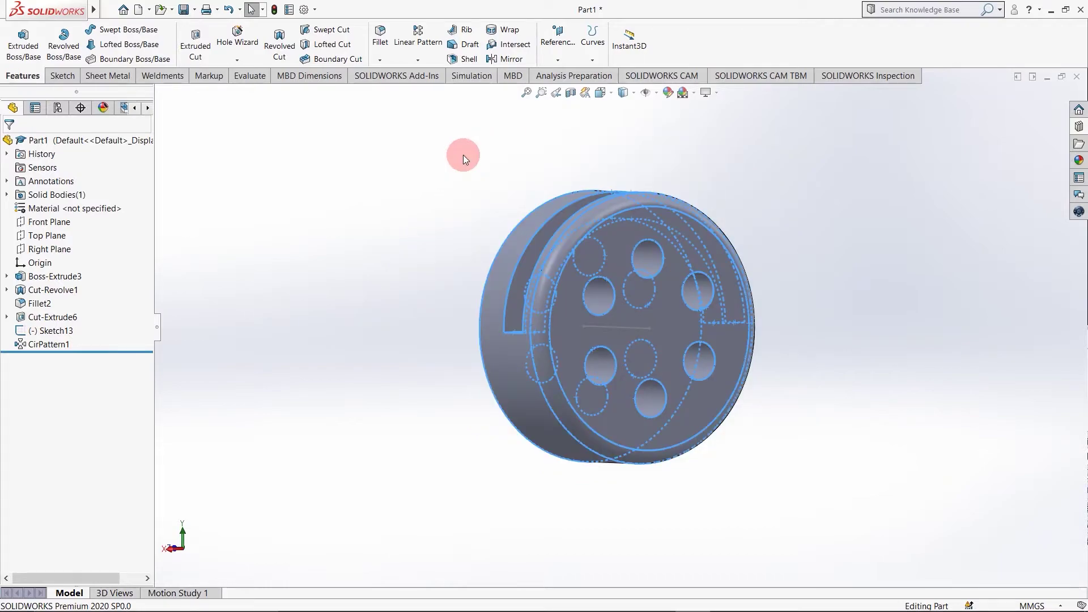
{"action": "right_click", "coordinate": [592, 316]}
{"action": "left_click", "coordinate": [572, 305]}
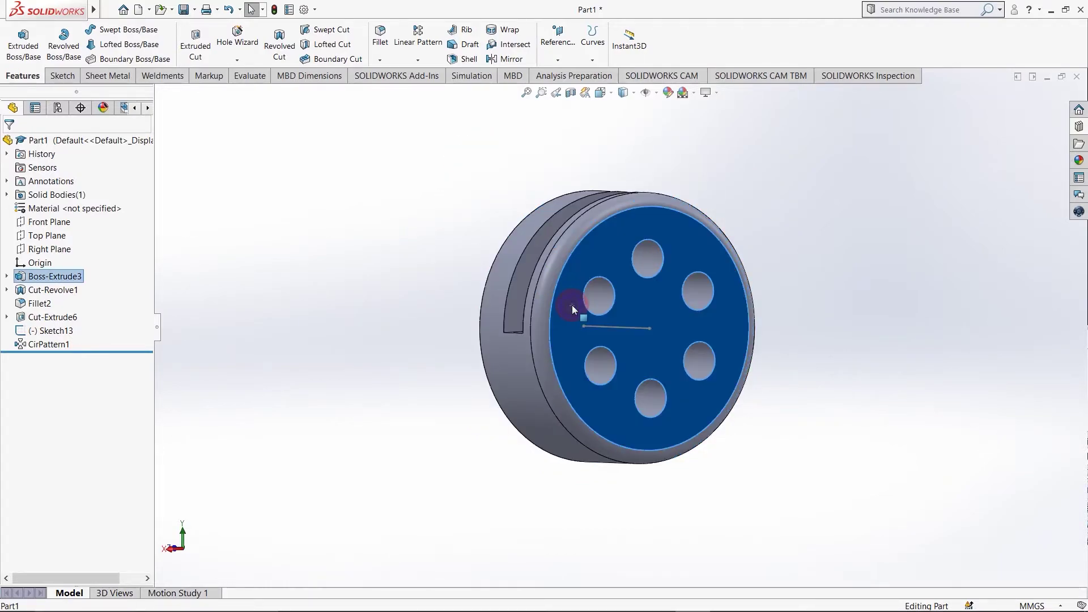
{"action": "right_click", "coordinate": [572, 305]}
{"action": "left_click", "coordinate": [612, 472]}
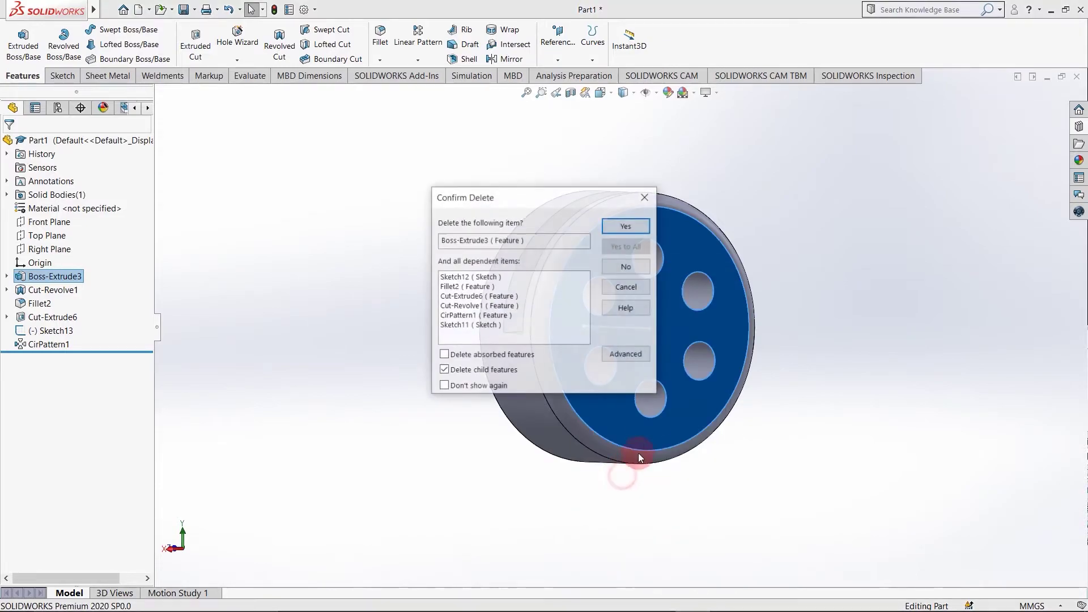
{"action": "left_click", "coordinate": [627, 224]}
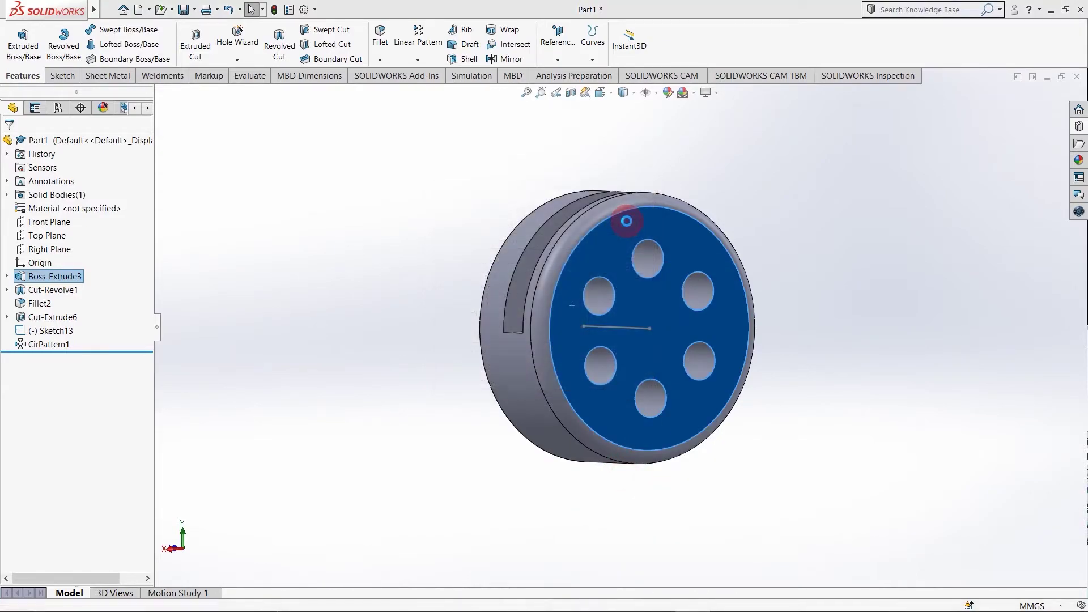
Edit the remaining base sketch and delete its 200 mm circle.
{"action": "left_click", "coordinate": [580, 234]}
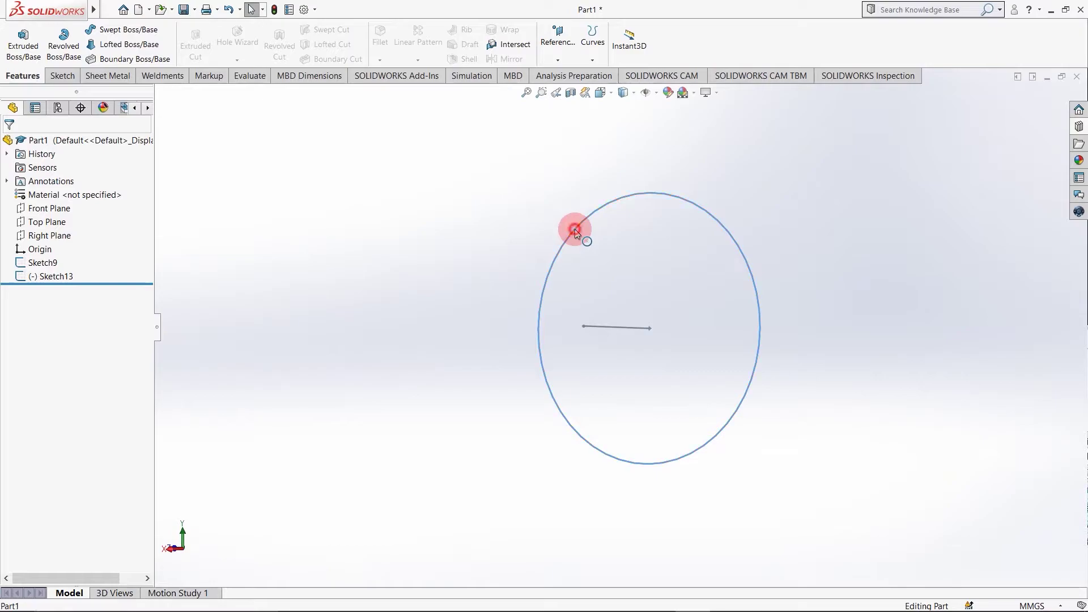
{"action": "left_click", "coordinate": [606, 176]}
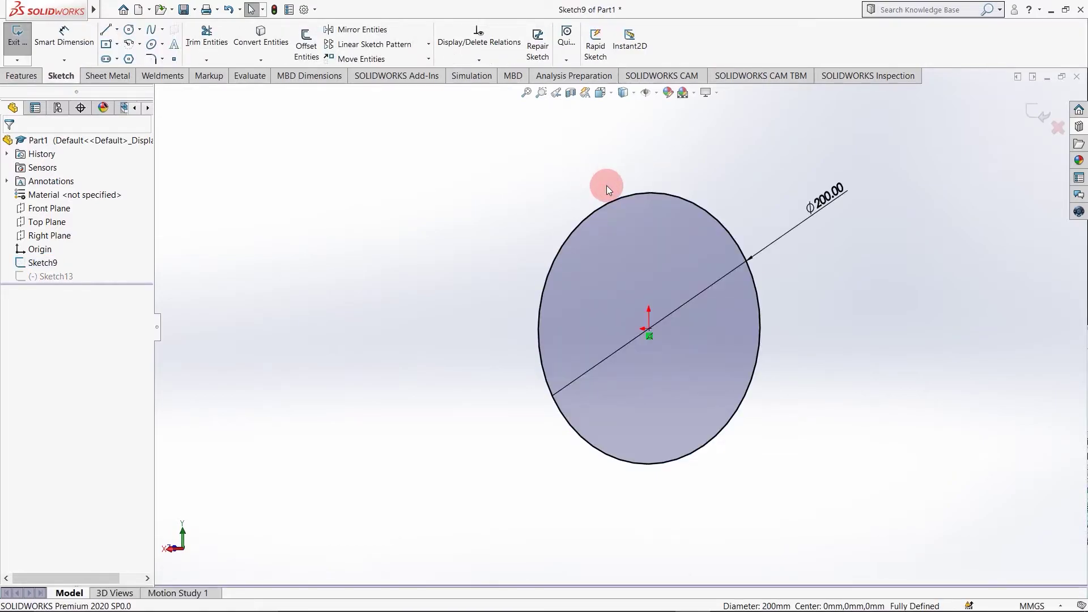
{"action": "left_click", "coordinate": [583, 222]}
{"action": "key", "text": "Delete"}
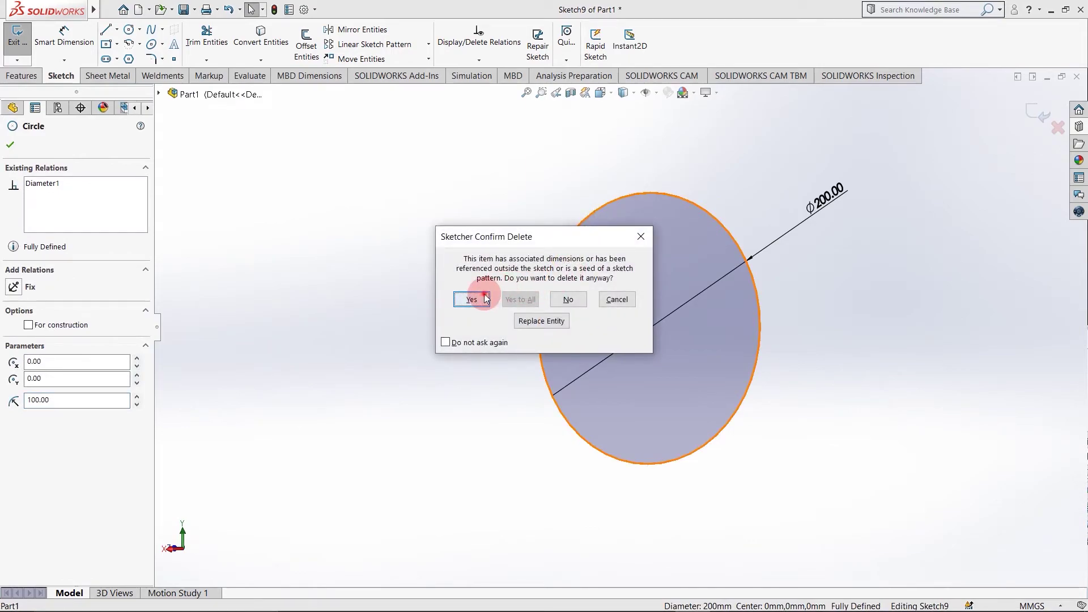
{"action": "left_click", "coordinate": [485, 299]}
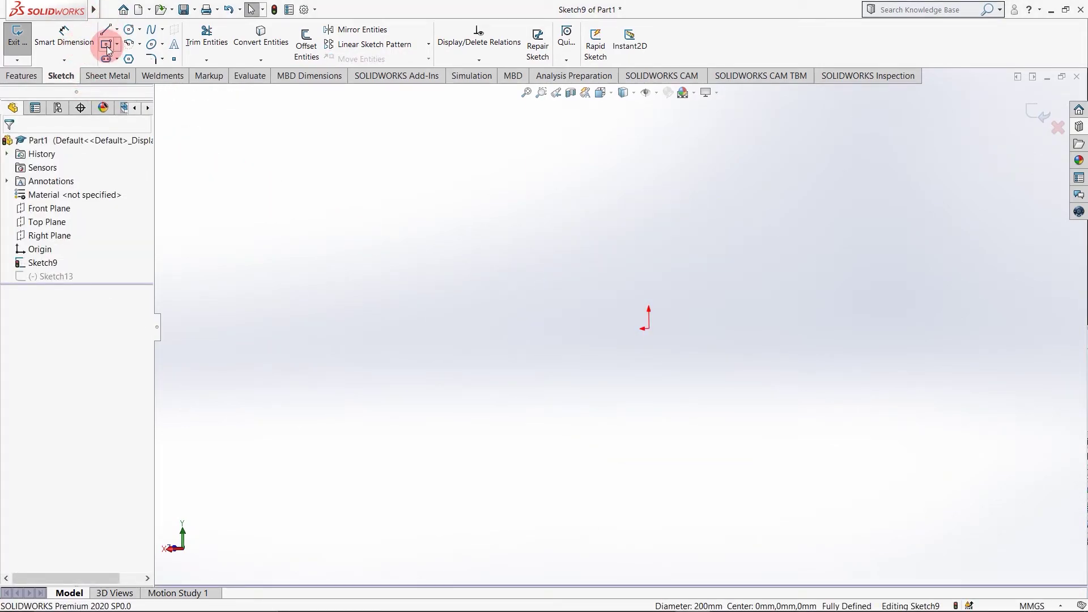
Sketch a center rectangle about 144 mm wide and 127 mm high, centered on the origin.
{"action": "key", "text": "ctrl+8"}
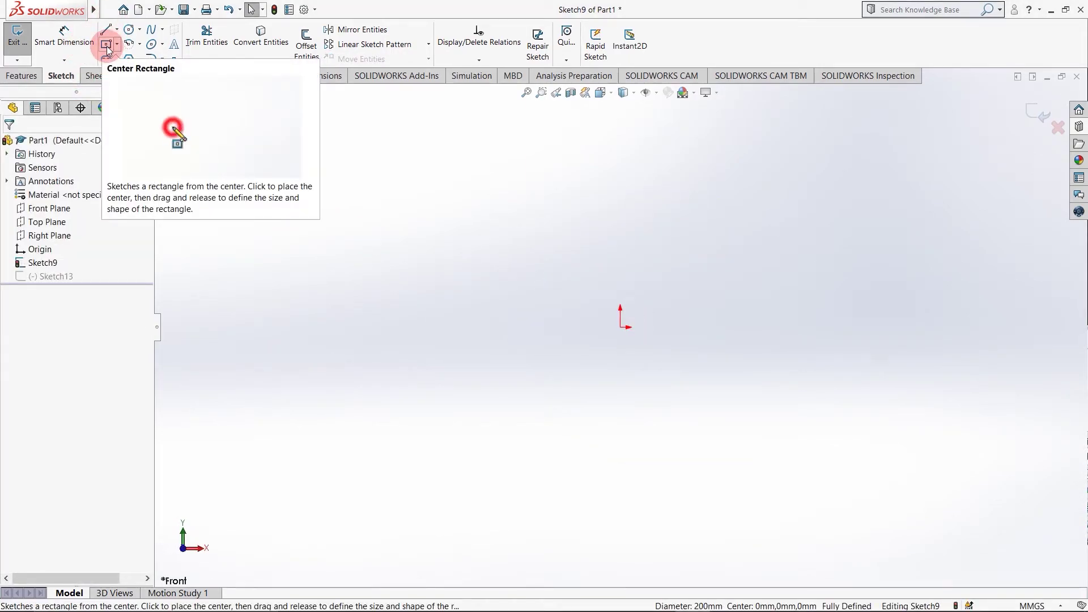
{"action": "left_click", "coordinate": [106, 46]}
{"action": "left_click", "coordinate": [621, 328]}
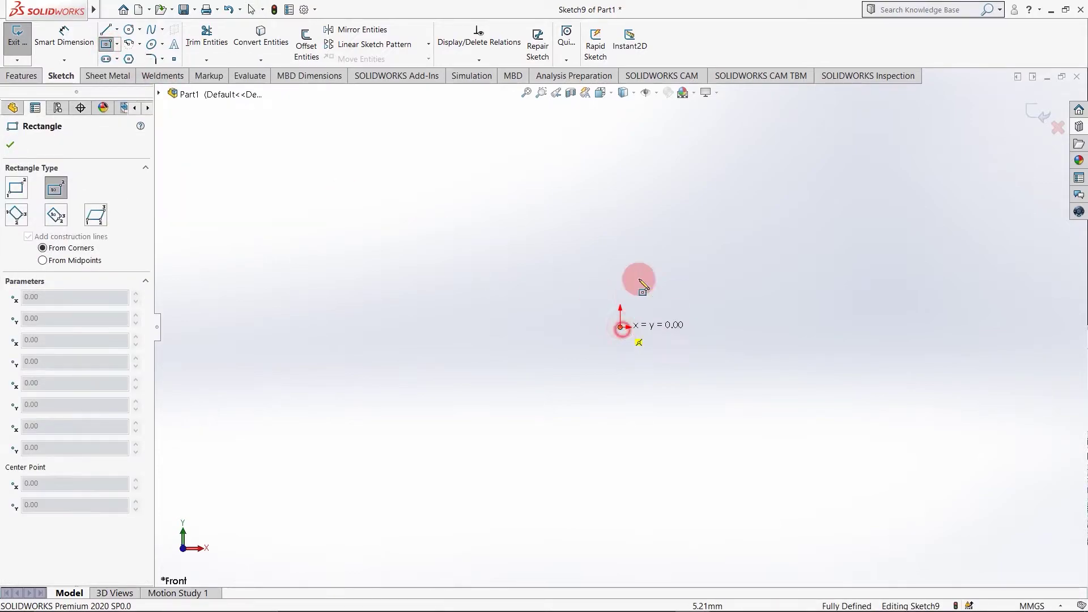
{"action": "left_click", "coordinate": [777, 189]}
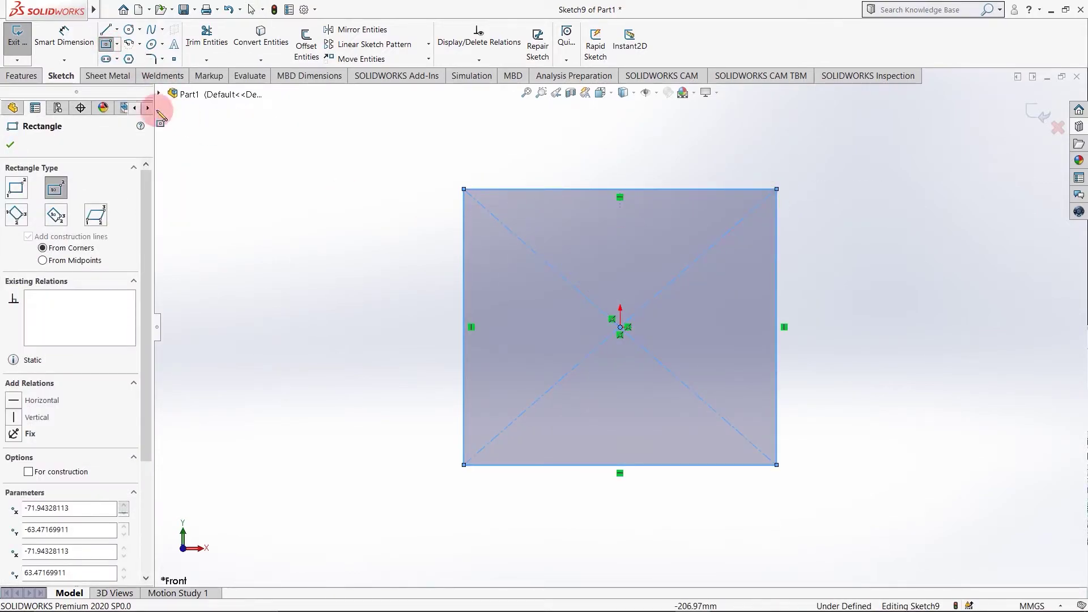
{"action": "key", "text": "Escape"}
Extrude the rectangle as a blind boss with a depth of 75 mm.
{"action": "left_click", "coordinate": [23, 76]}
{"action": "left_click", "coordinate": [23, 46]}
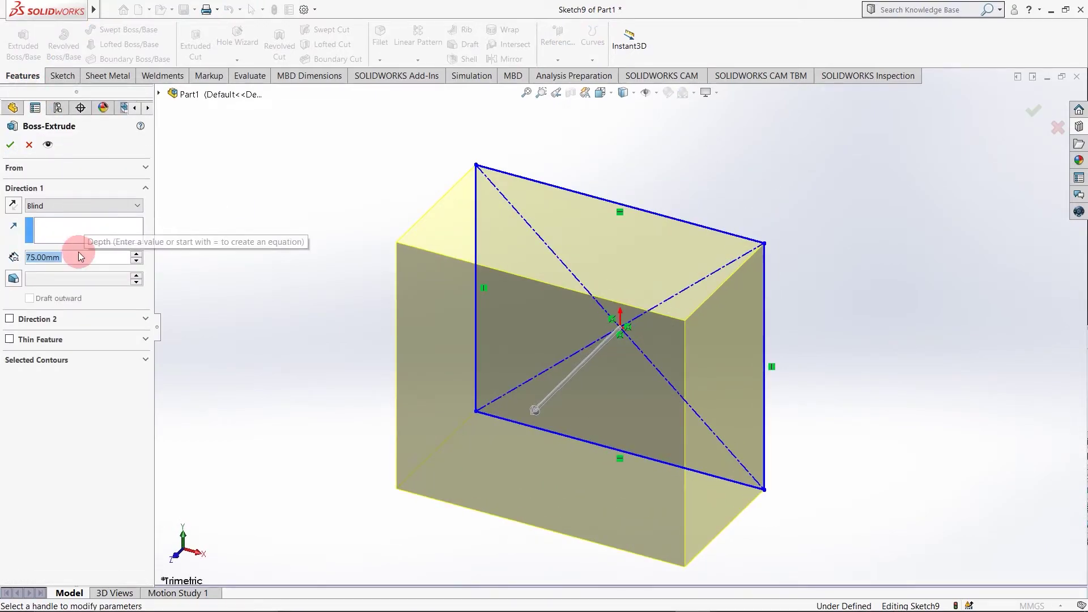
{"action": "left_click", "coordinate": [9, 145]}
{"action": "left_click", "coordinate": [379, 418]}
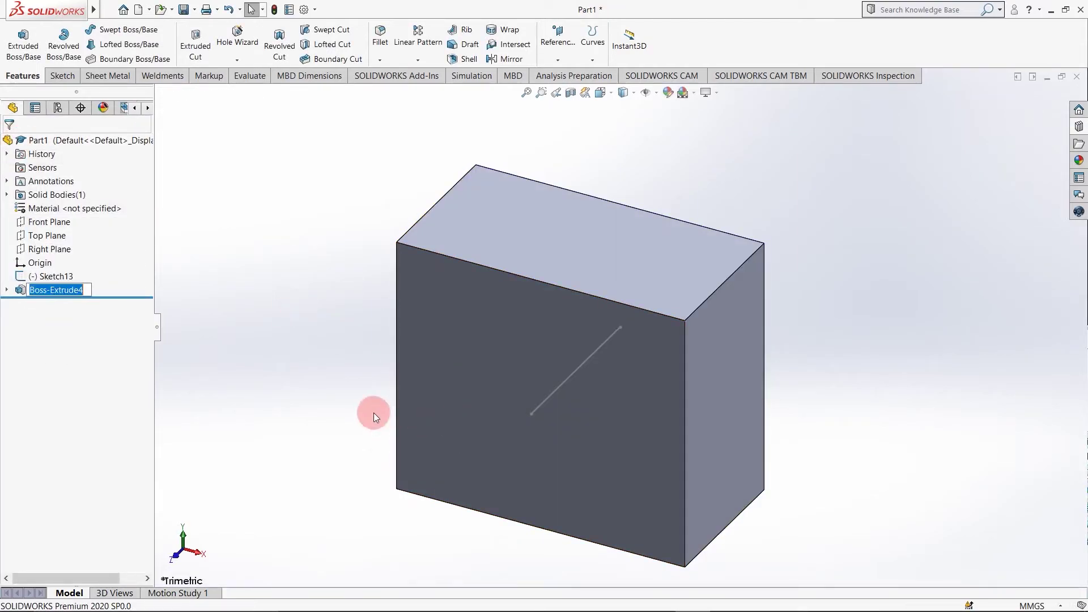
Sketch a circle about 21 mm in diameter near the upper-left corner of the block's front face.
{"action": "middle_click_drag", "start_coordinate": [380, 417], "coordinate": [456, 412]}
{"action": "left_click", "coordinate": [526, 391]}
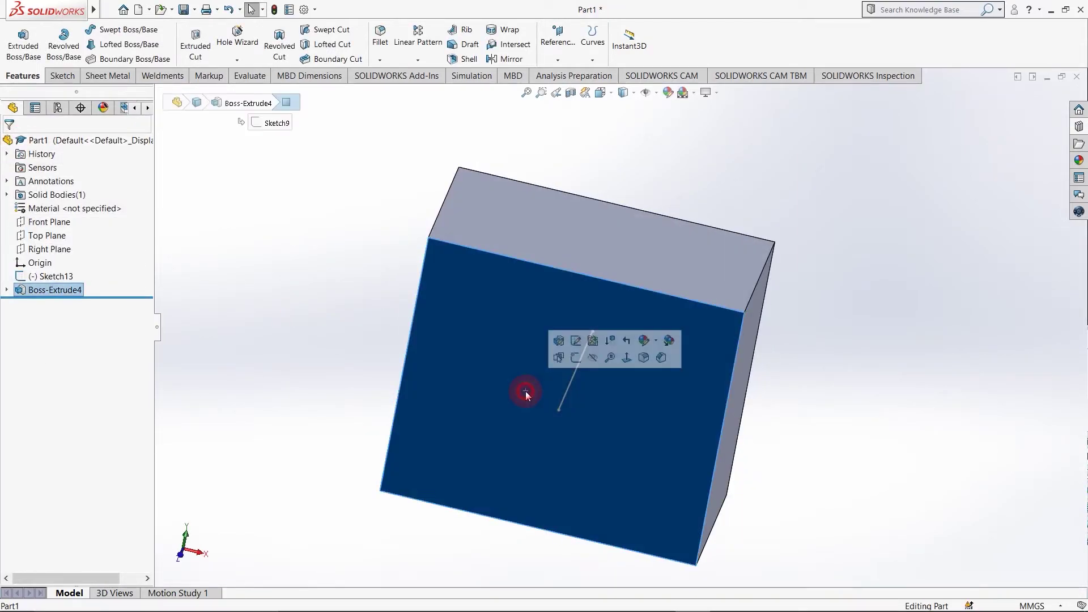
{"action": "left_click", "coordinate": [580, 356]}
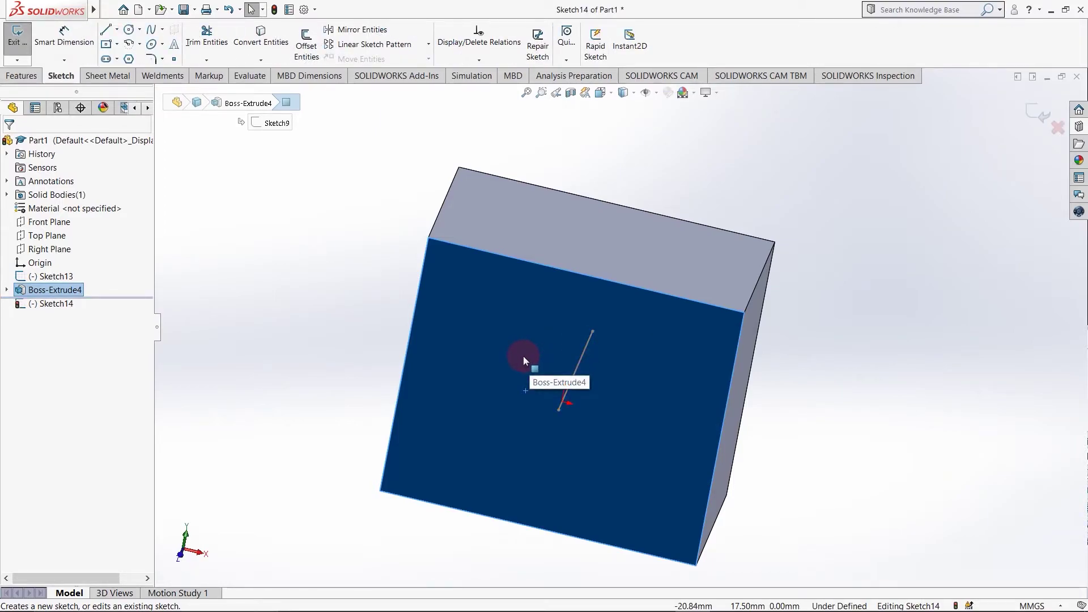
{"action": "left_click", "coordinate": [129, 29]}
{"action": "left_click_drag", "start_coordinate": [425, 153], "coordinate": [450, 129]}
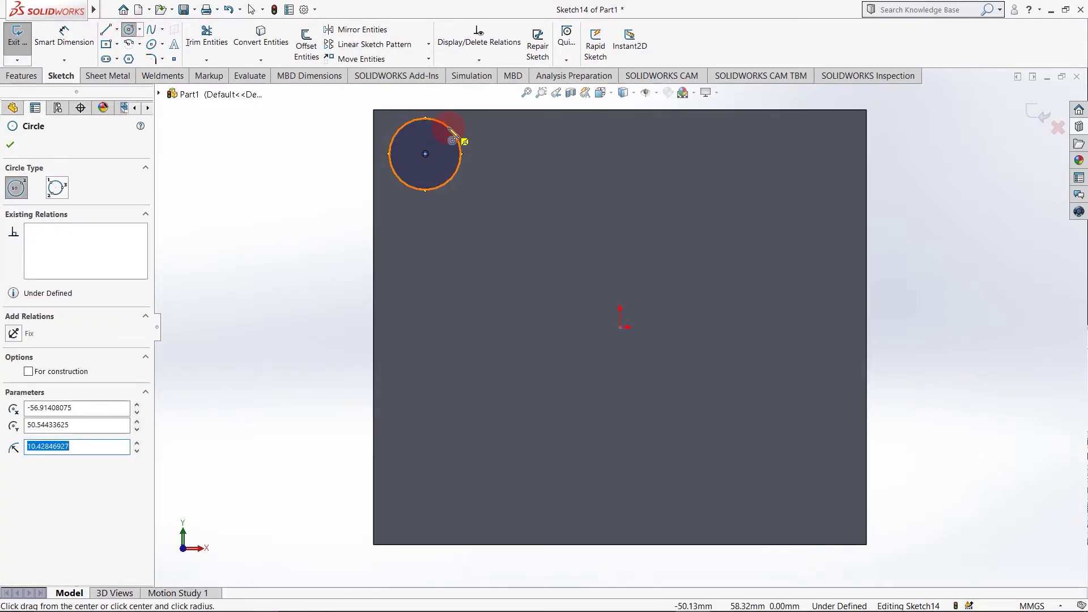
Cut the circle through the block as a blind extruded cut with a depth of 75 mm.
{"action": "left_click", "coordinate": [191, 44]}
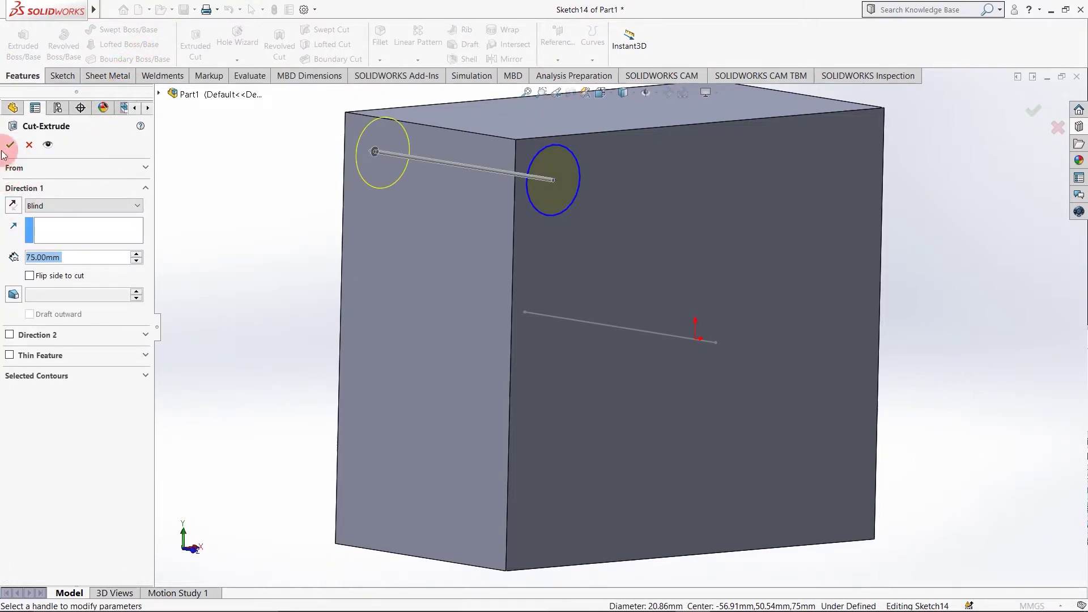
{"action": "left_click", "coordinate": [10, 144]}
{"action": "middle_click_drag", "start_coordinate": [311, 257], "coordinate": [498, 269]}
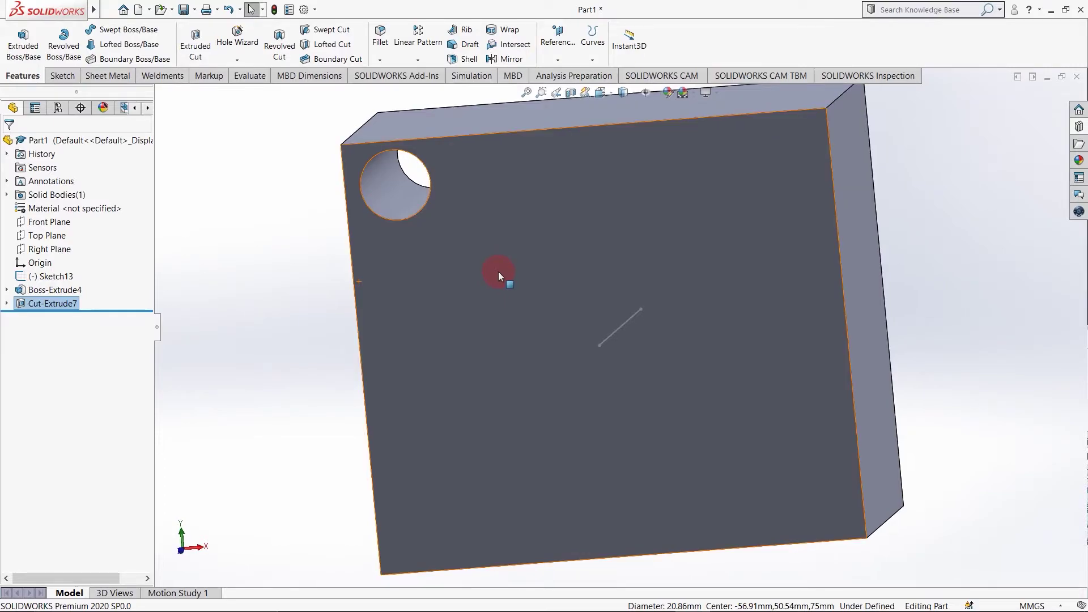
Start a linear pattern of the hole cut, using the block's bottom face as the Direction 1 reference.
{"action": "key", "text": "ctrl+1"}
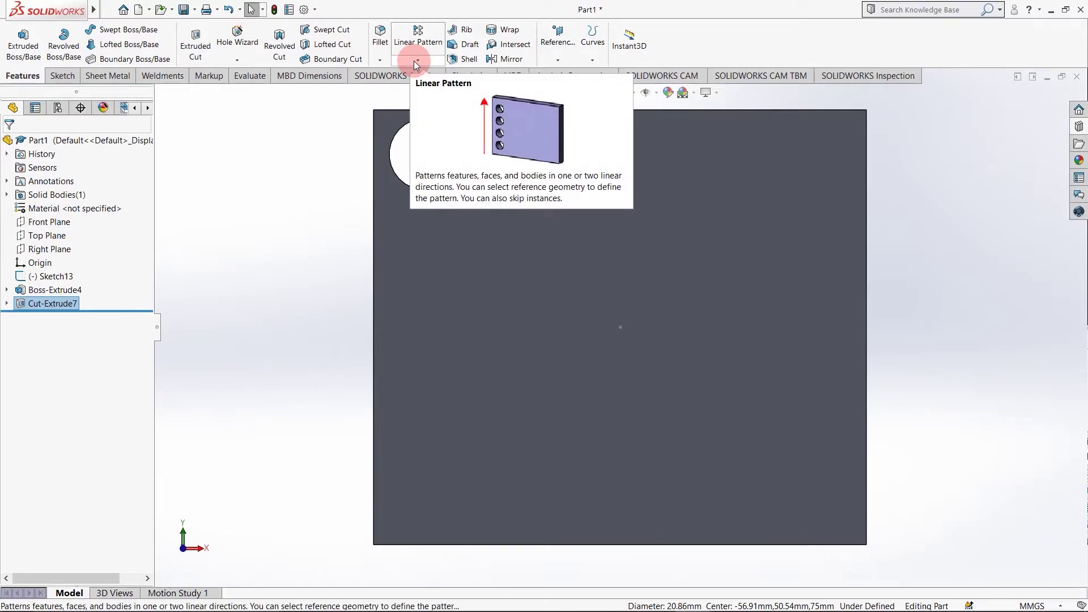
{"action": "left_click", "coordinate": [418, 31]}
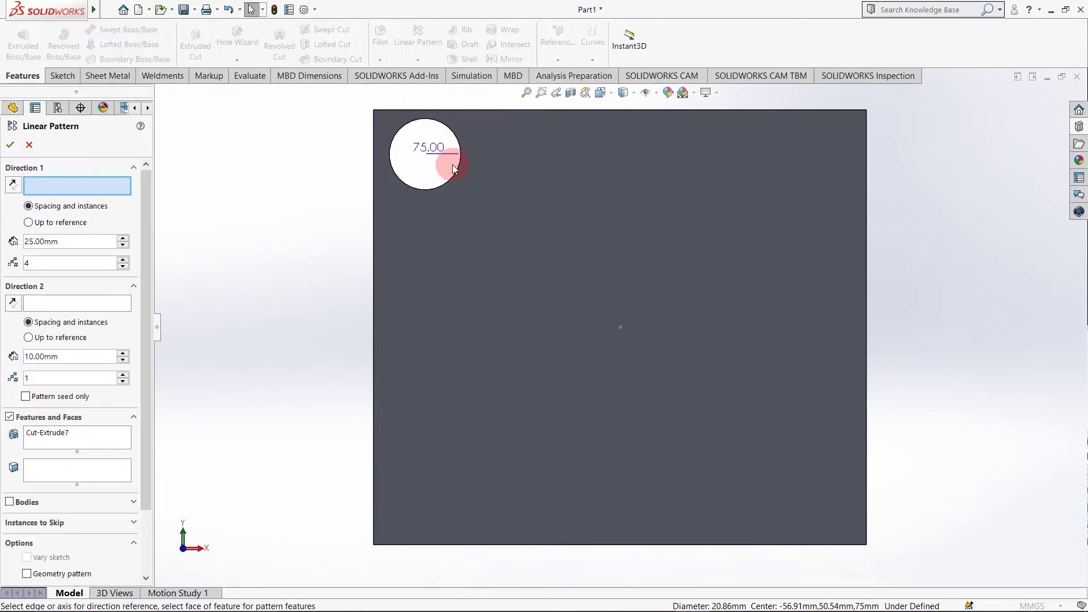
{"action": "left_click", "coordinate": [423, 260]}
{"action": "middle_click_drag", "start_coordinate": [424, 260], "coordinate": [466, 299]}
{"action": "left_click", "coordinate": [678, 540]}
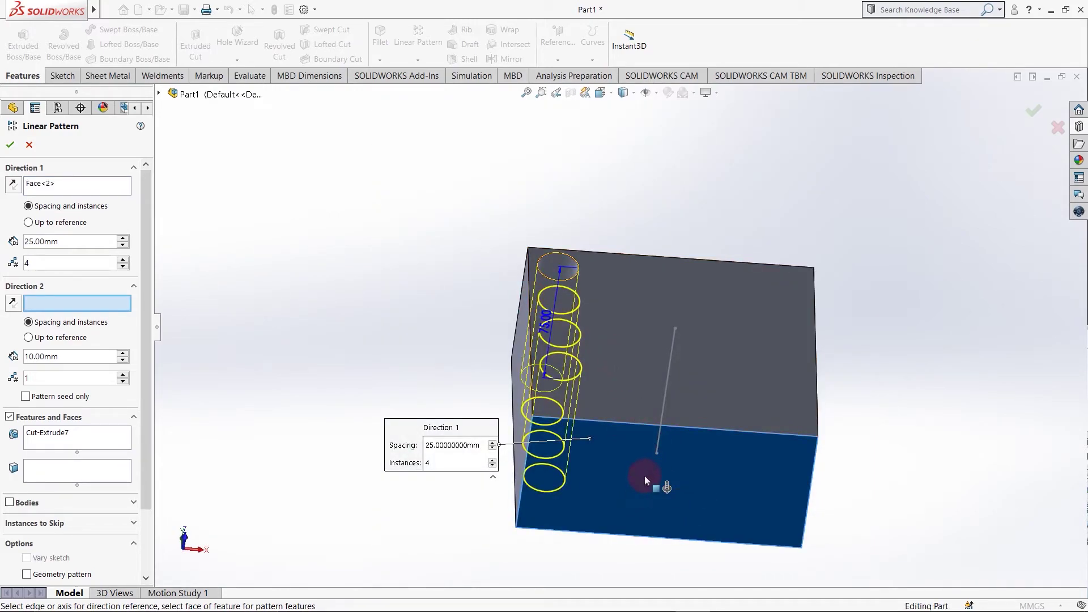
{"action": "middle_click_drag", "start_coordinate": [632, 345], "coordinate": [614, 473]}
Set the linear pattern's Direction 1 to 50 mm spacing with 3 instances and create the pattern.
{"action": "left_click", "coordinate": [95, 242]}
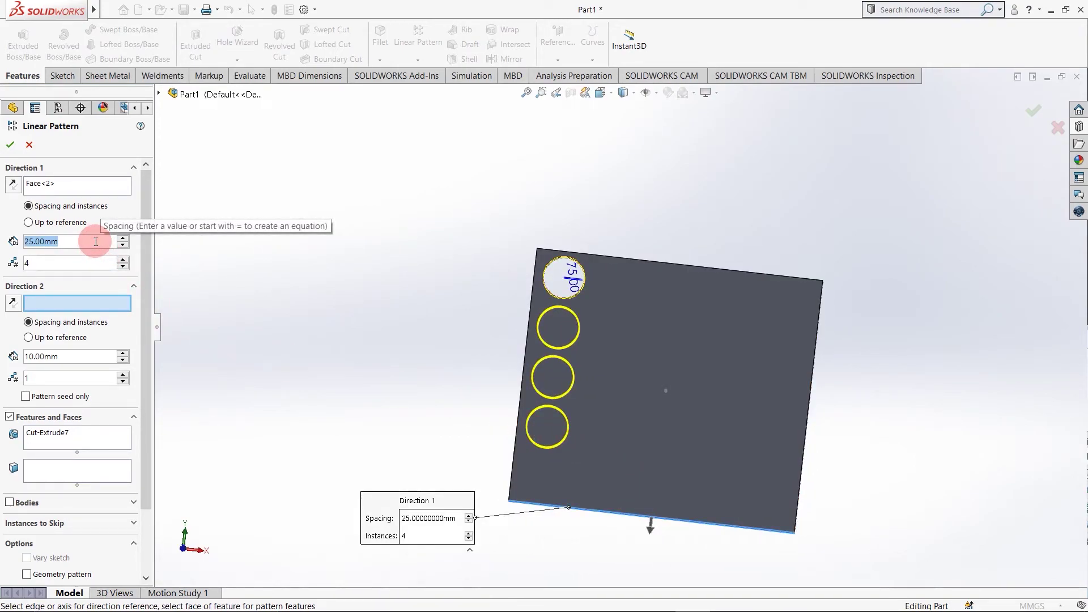
{"action": "type", "text": "50"}
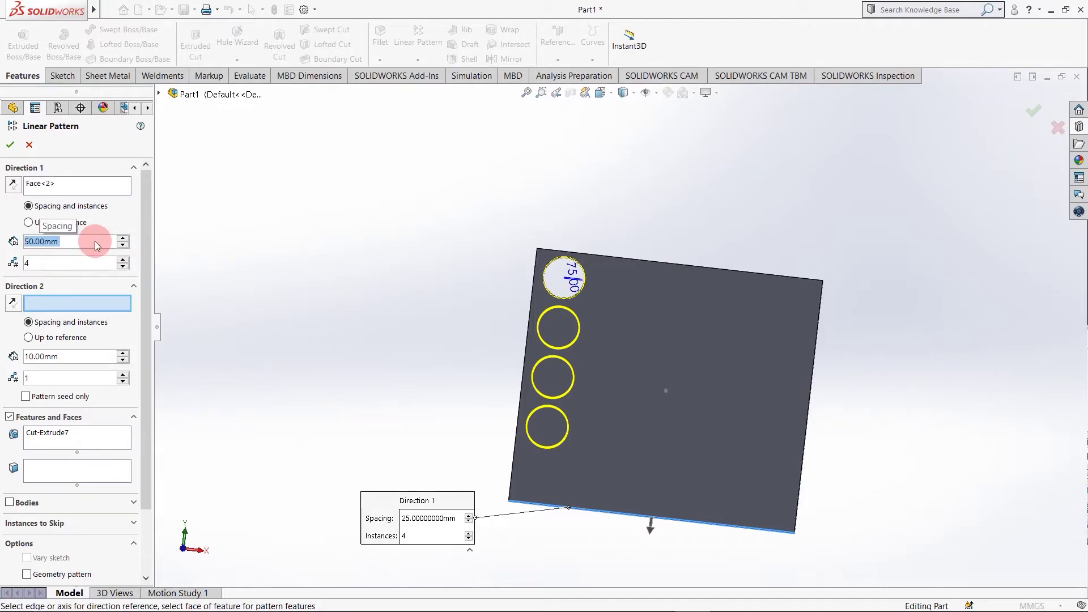
{"action": "key", "text": "Return"}
{"action": "left_click", "coordinate": [54, 263]}
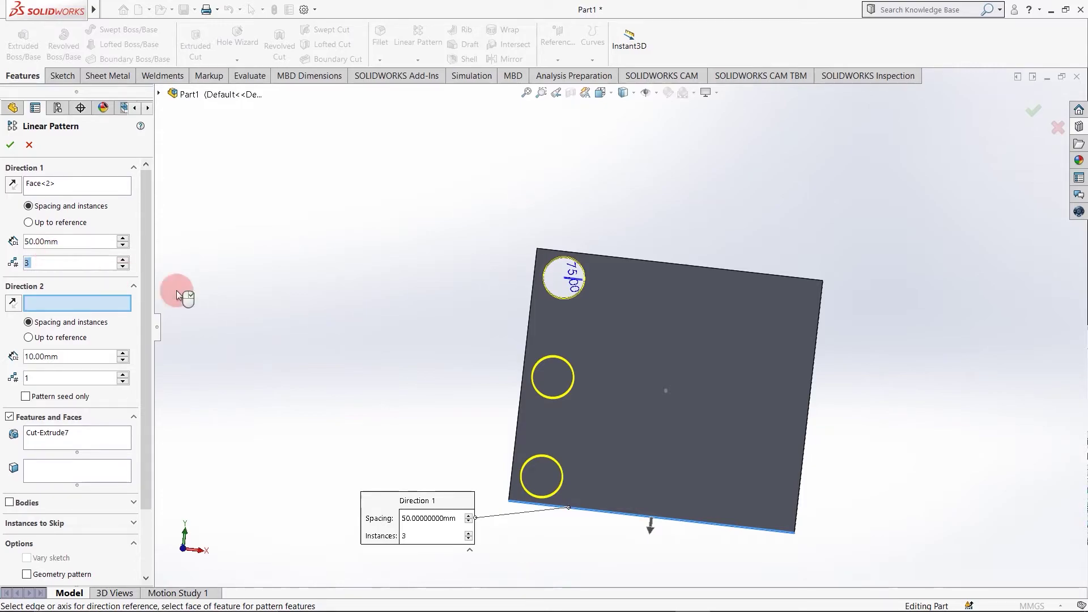
{"action": "middle_click_drag", "start_coordinate": [440, 389], "coordinate": [469, 412]}
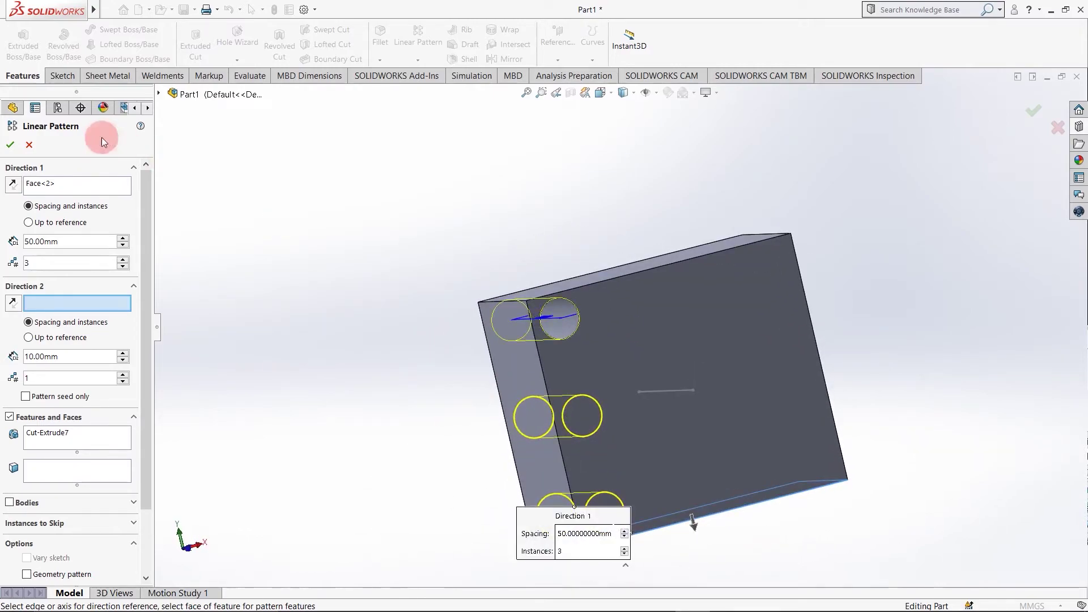
{"action": "left_click", "coordinate": [10, 145]}
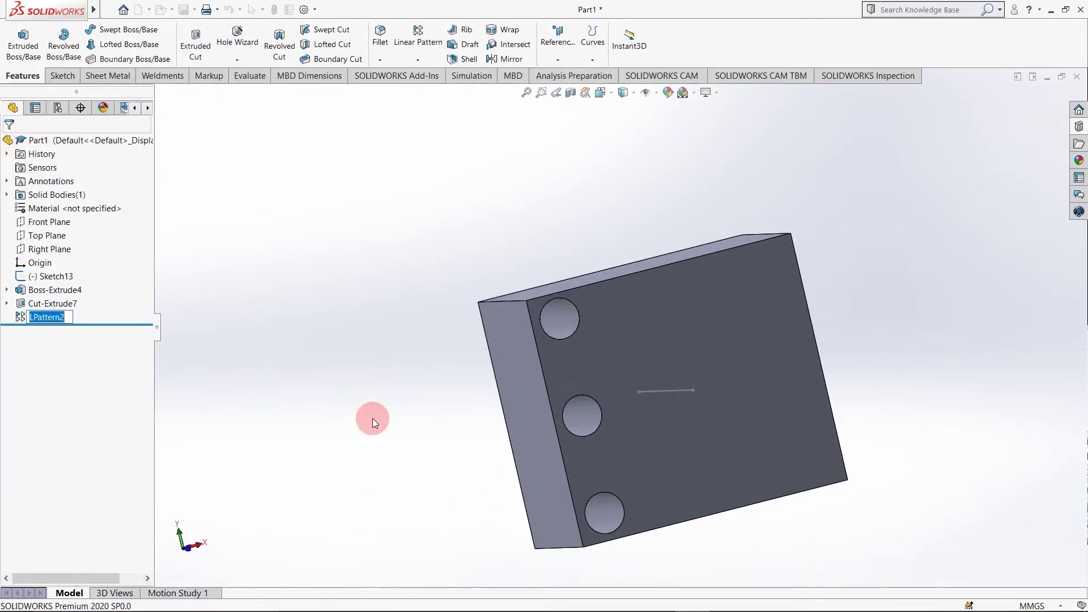
Start a linear pattern of the existing vertical hole pattern, using the block's right side face as the Direction 1 reference.
{"action": "middle_click_drag", "start_coordinate": [369, 413], "coordinate": [351, 370]}
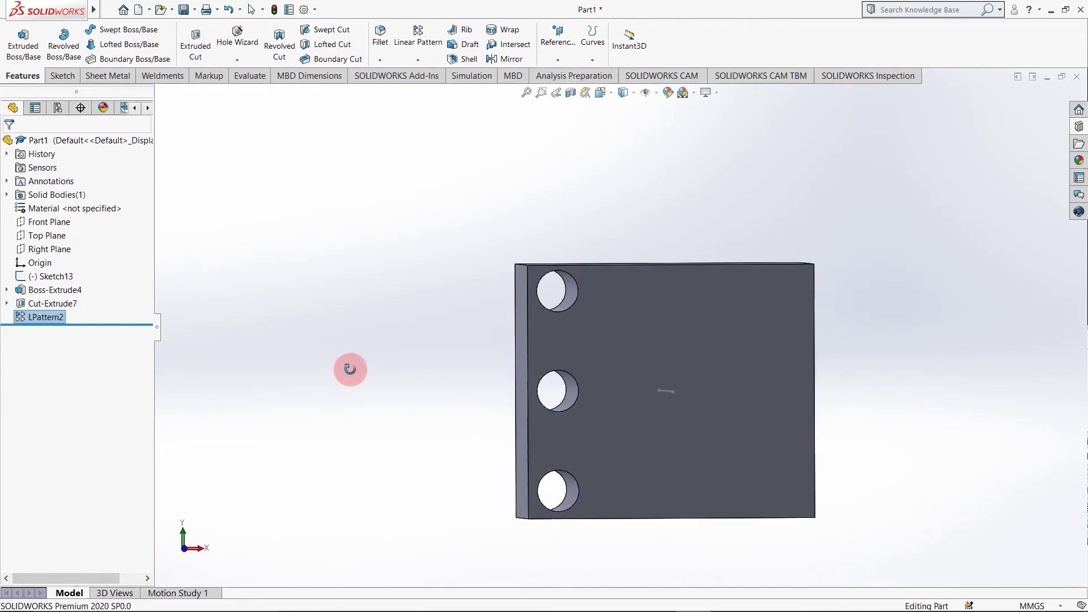
{"action": "middle_click_drag", "start_coordinate": [490, 352], "coordinate": [522, 315]}
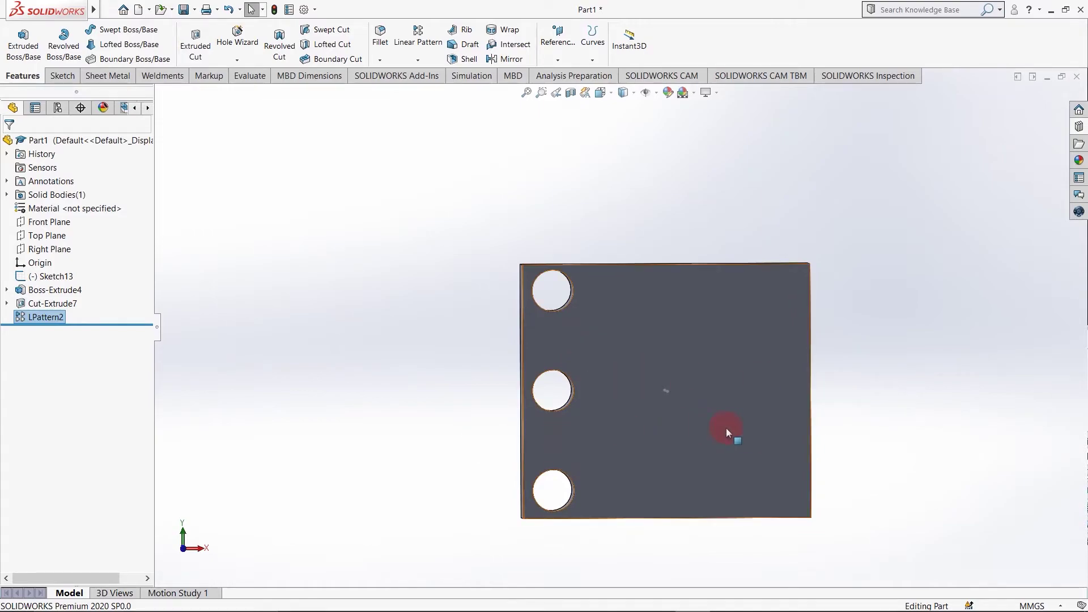
{"action": "left_click", "coordinate": [406, 60]}
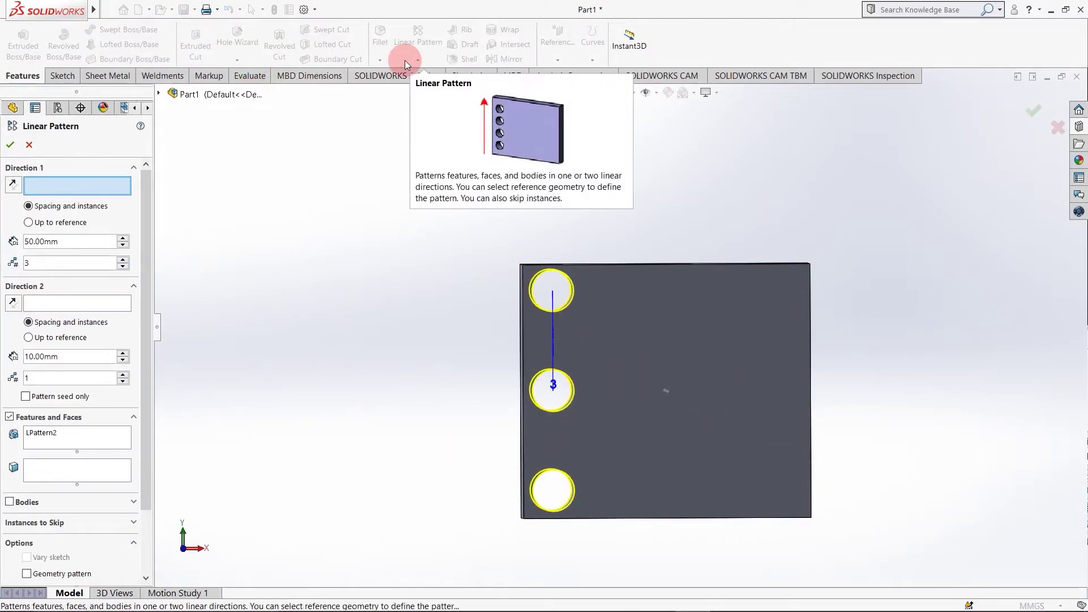
{"action": "middle_click_drag", "start_coordinate": [884, 392], "coordinate": [768, 412]}
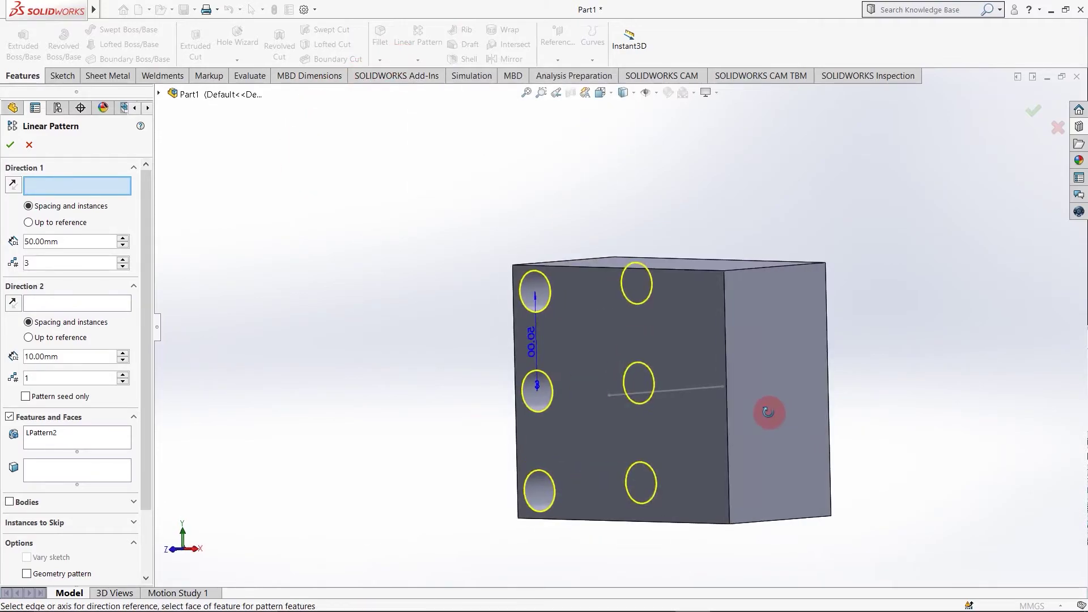
{"action": "left_click", "coordinate": [764, 378]}
{"action": "middle_click_drag", "start_coordinate": [658, 398], "coordinate": [698, 390]}
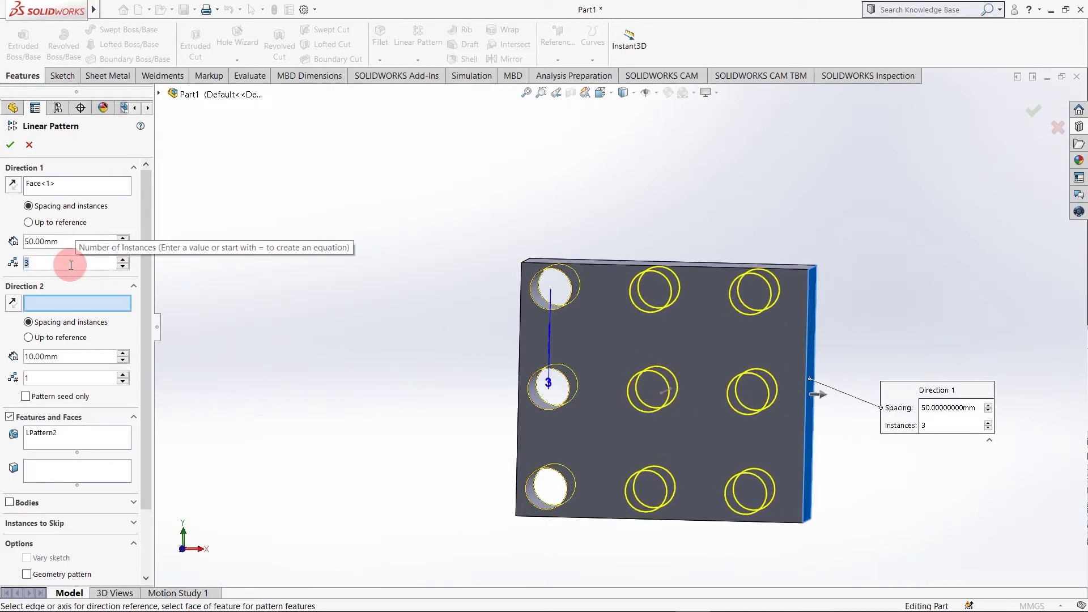
Set the pattern's Direction 1 to 30 mm spacing with 5 instances and create the pattern.
{"action": "type", "text": "4"}
{"action": "key", "text": "Return"}
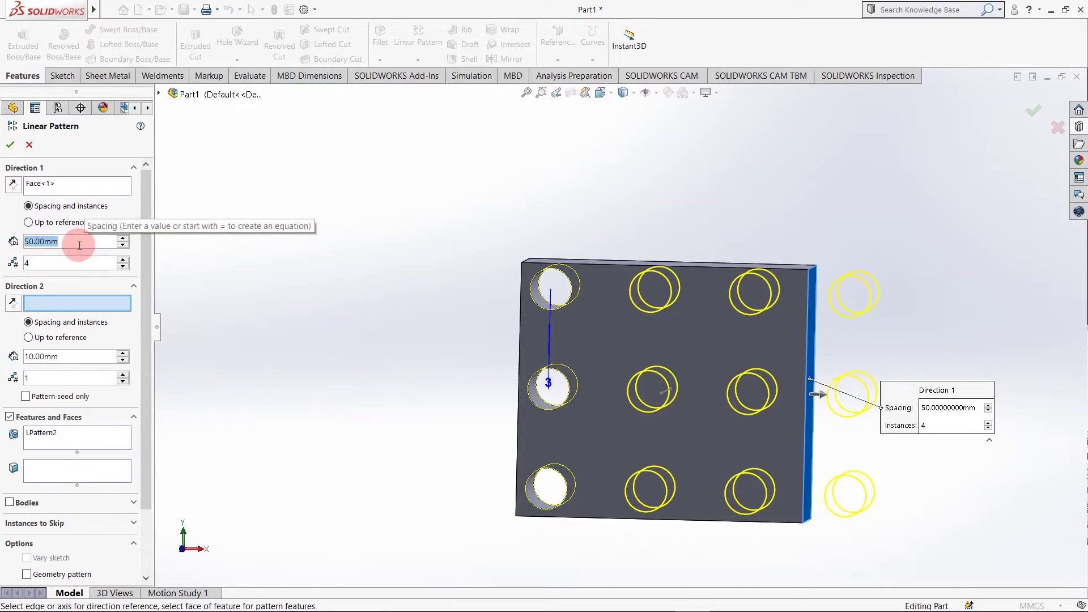
{"action": "type", "text": "30"}
{"action": "key", "text": "Return"}
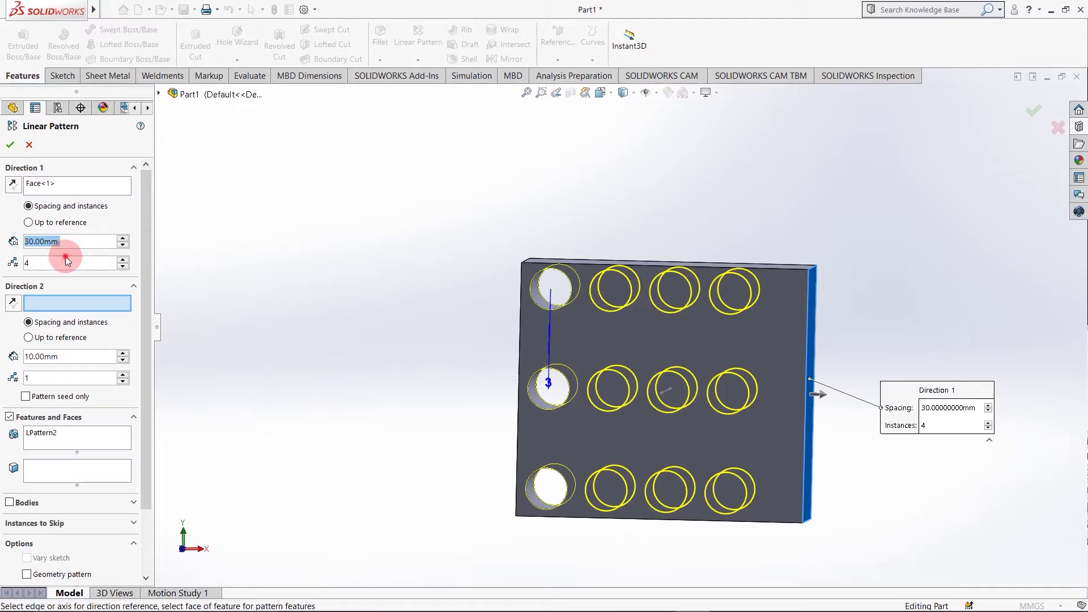
{"action": "type", "text": "5"}
{"action": "key", "text": "Return"}
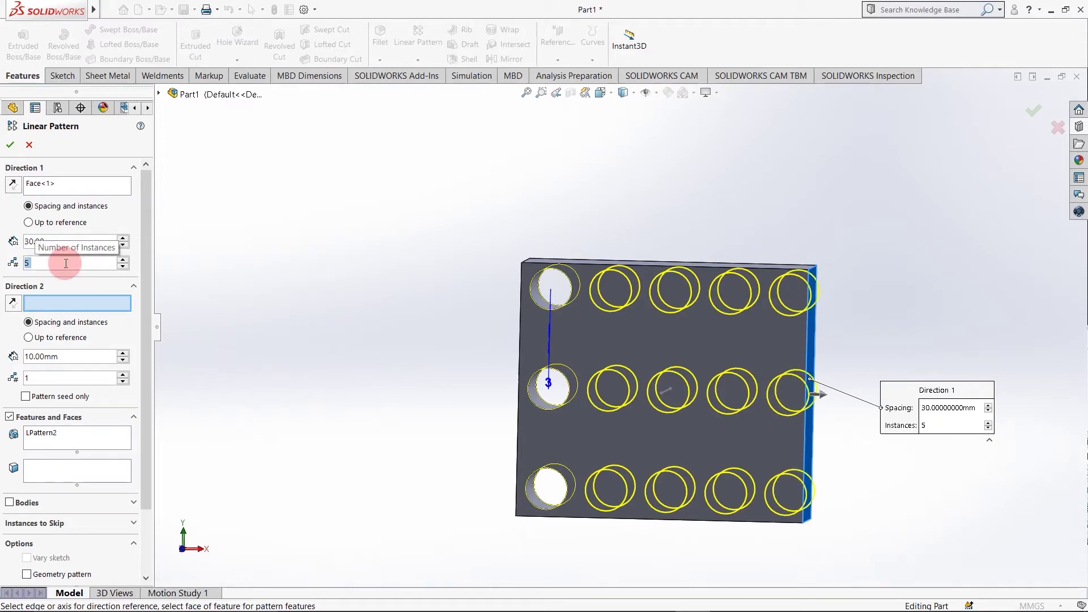
{"action": "left_click", "coordinate": [10, 145]}
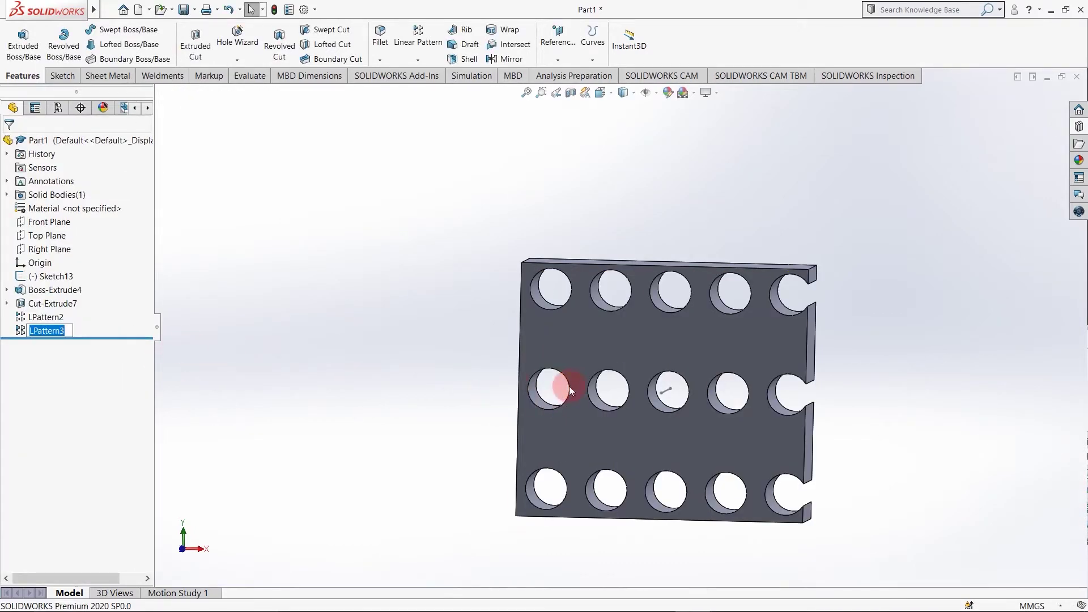
{"action": "mouse_move", "coordinate": [814, 401]}
{"action": "middle_mouse_down"}
{"action": "mouse_move", "coordinate": [751, 413]}
{"action": "mouse_move", "coordinate": [792, 383]}
{"action": "mouse_move", "coordinate": [839, 384]}
{"action": "mouse_move", "coordinate": [792, 413]}
{"action": "mouse_move", "coordinate": [804, 398]}
{"action": "middle_mouse_up"}
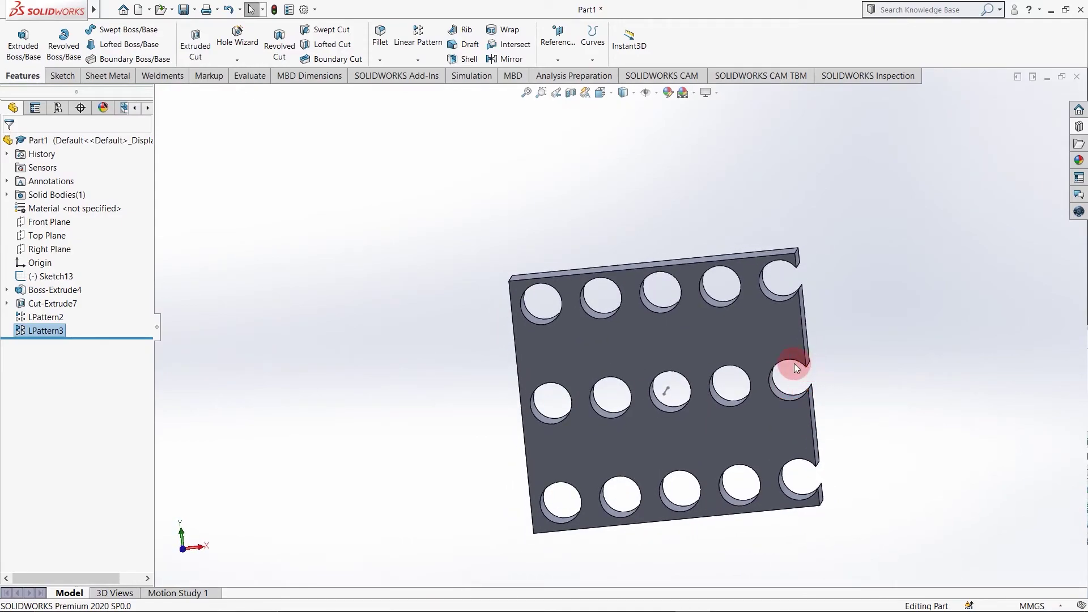
{"action": "left_click", "coordinate": [573, 380]}
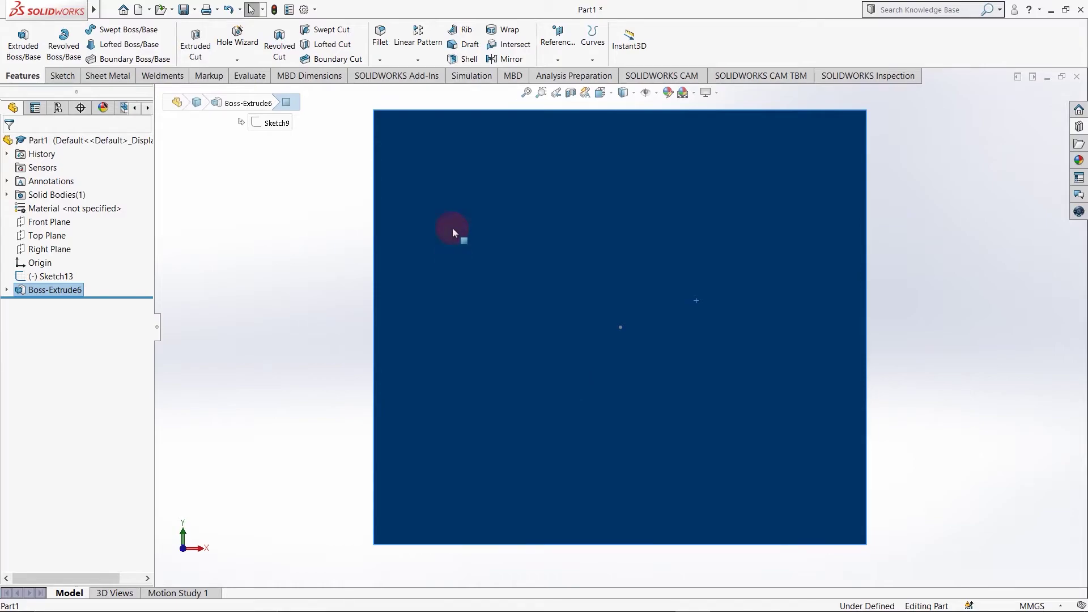
{"action": "left_click", "coordinate": [424, 63]}
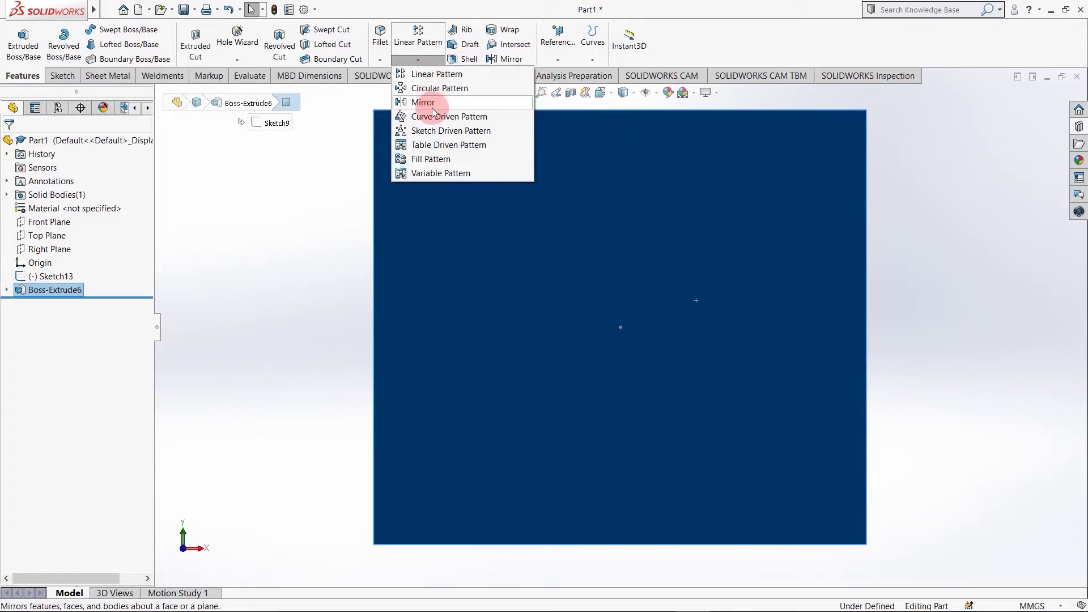
{"action": "left_click", "coordinate": [338, 151]}
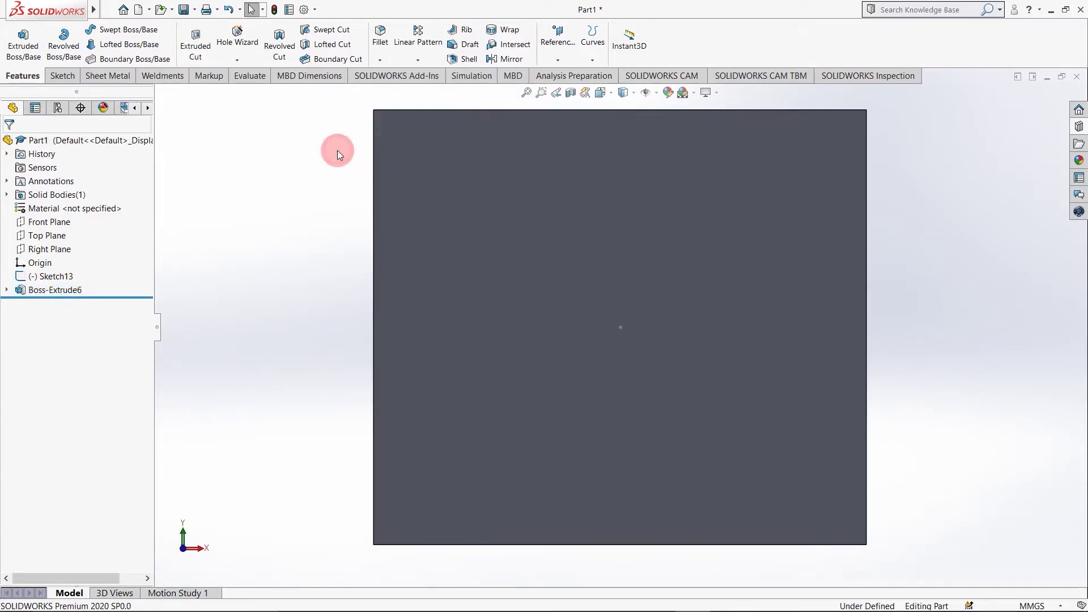
Sketch a circle about 17 mm in diameter near the upper-left corner of the plain block's front face.
{"action": "left_click", "coordinate": [59, 76]}
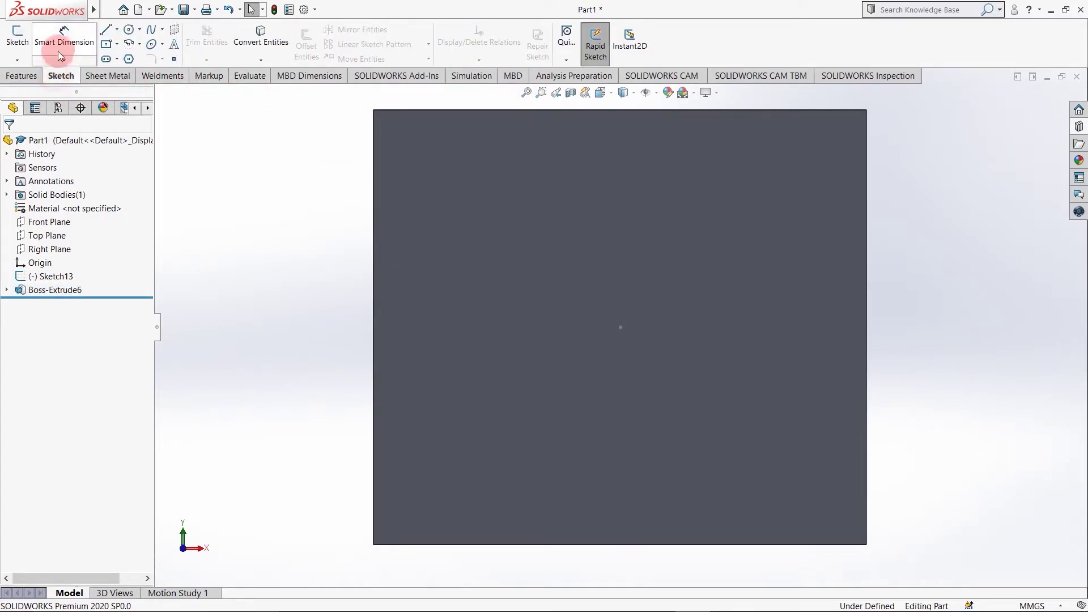
{"action": "left_click", "coordinate": [130, 31]}
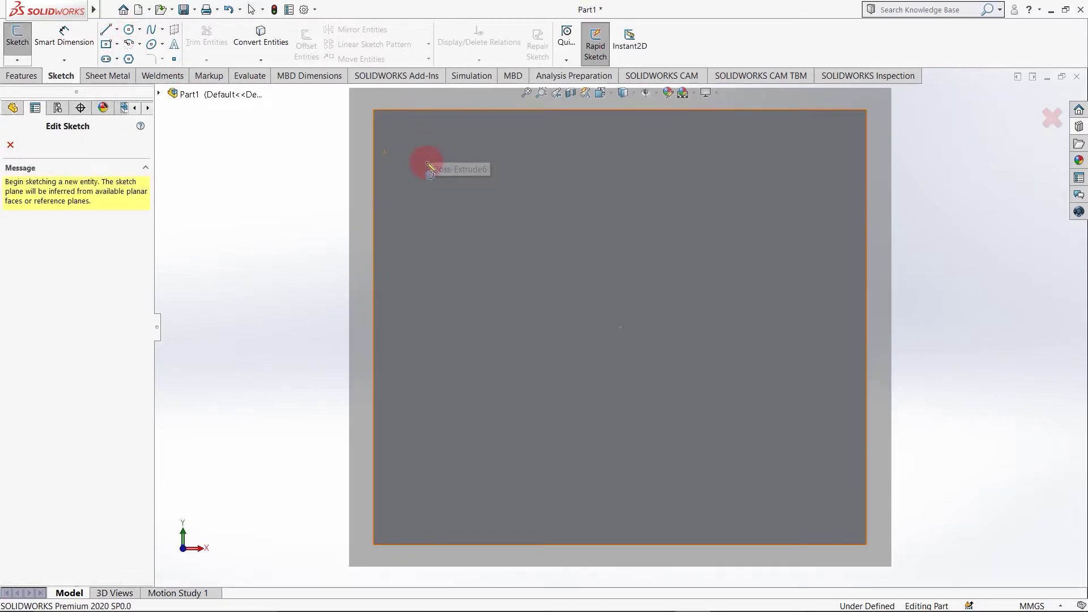
{"action": "left_click", "coordinate": [428, 164]}
{"action": "left_click", "coordinate": [427, 133]}
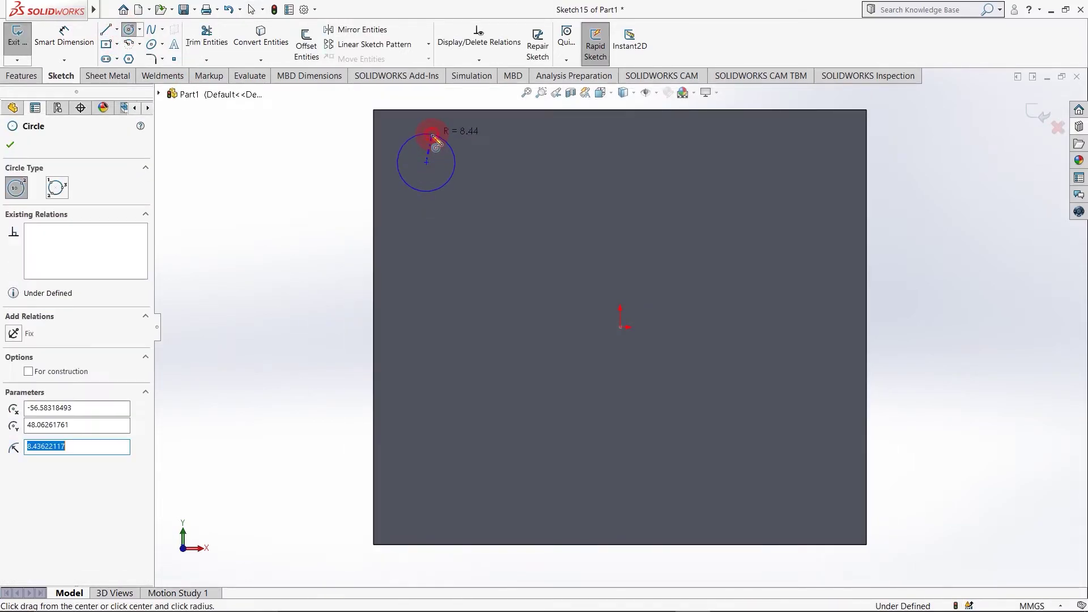
Cut the sketched circle through the block as a blind extruded cut with a depth of 75 mm.
{"action": "left_click", "coordinate": [33, 79]}
{"action": "left_click", "coordinate": [195, 44]}
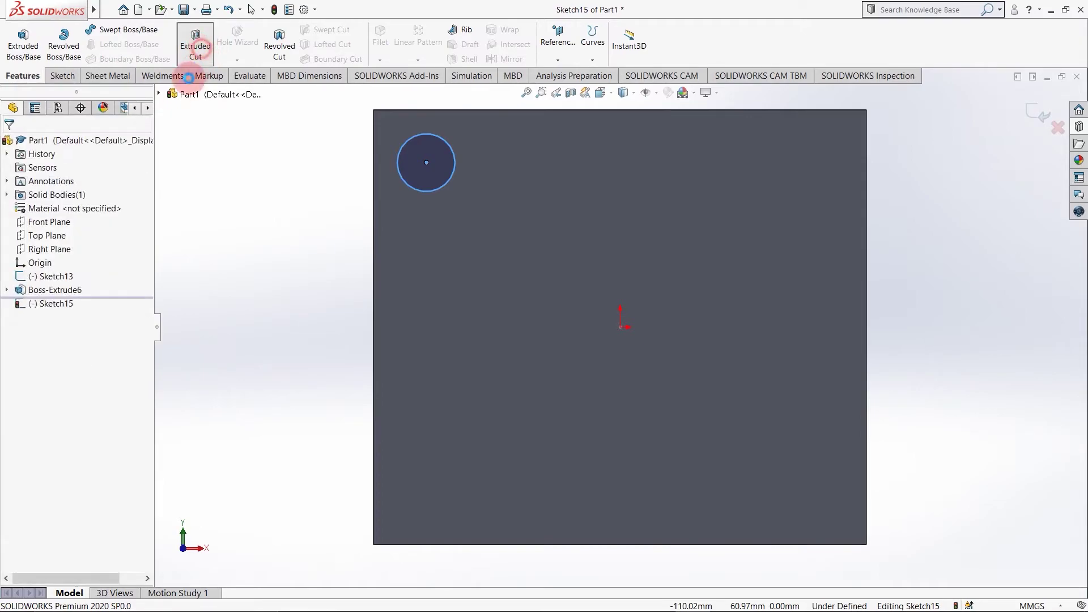
{"action": "middle_click_drag", "start_coordinate": [310, 227], "coordinate": [303, 253]}
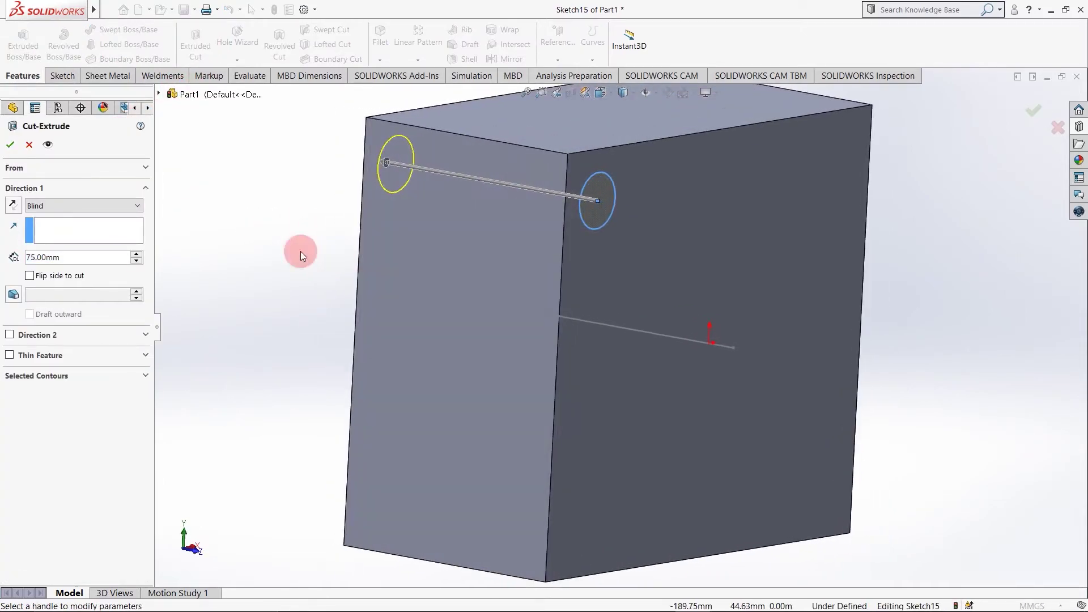
{"action": "left_click", "coordinate": [11, 146]}
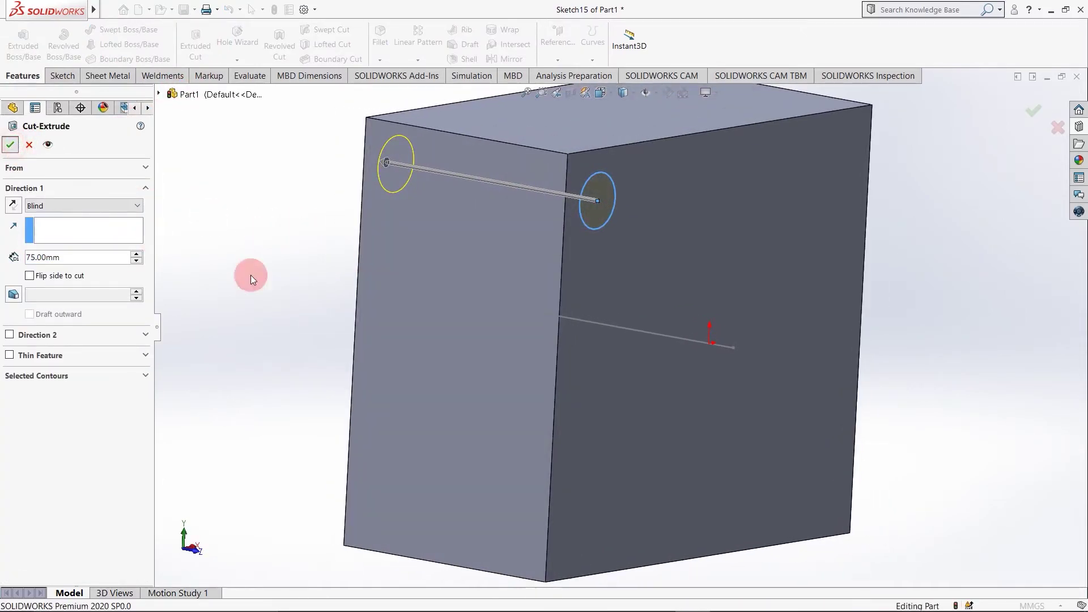
{"action": "middle_click_drag", "start_coordinate": [441, 369], "coordinate": [378, 351]}
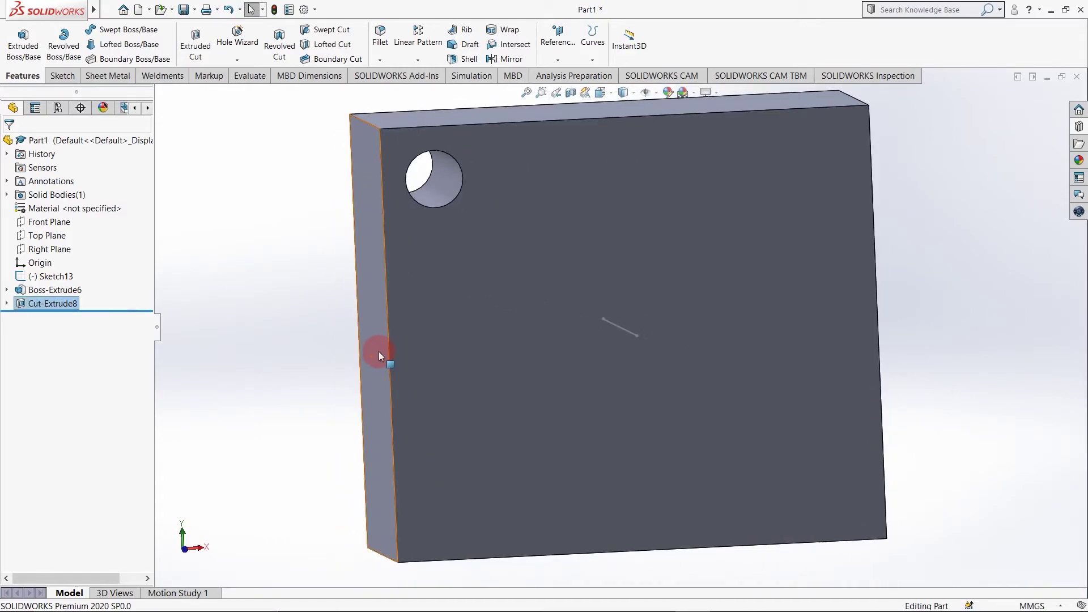
Mirror the hole cut about the Right Plane.
{"action": "key", "text": "ctrl+1"}
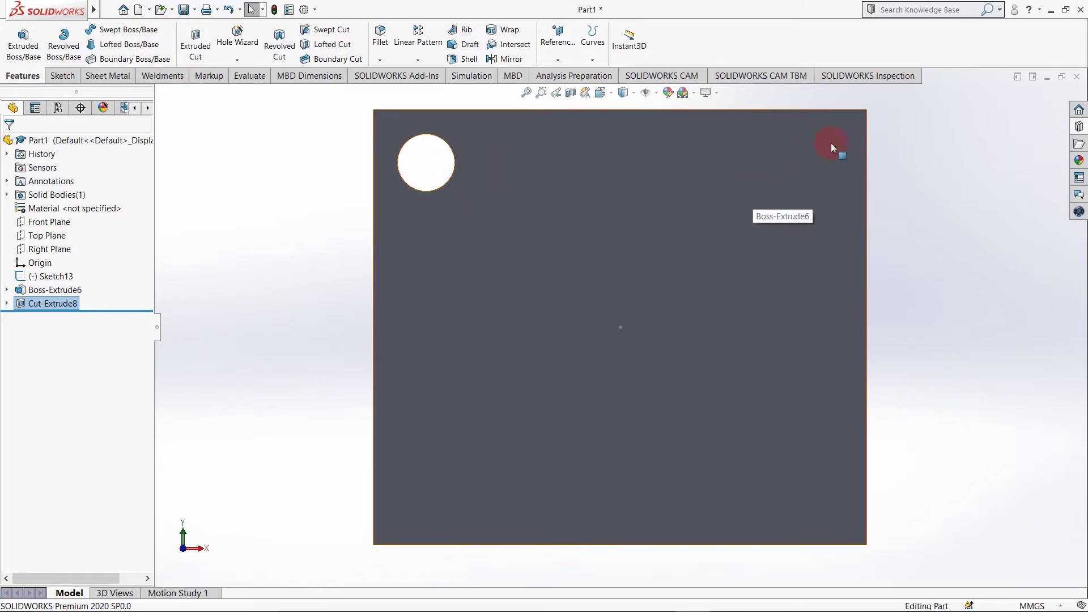
{"action": "left_click", "coordinate": [404, 59]}
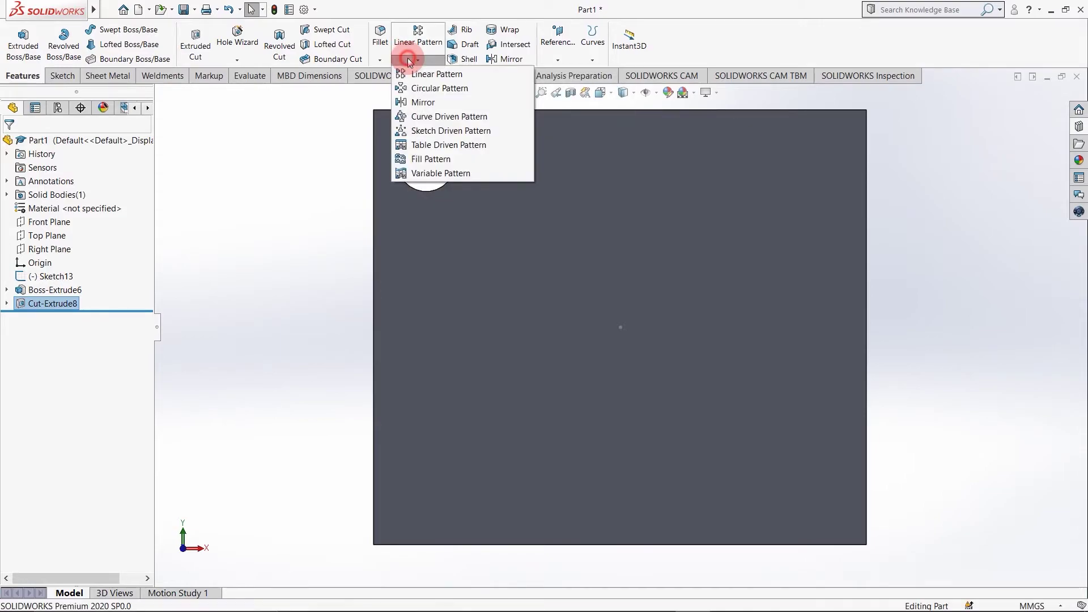
{"action": "left_click", "coordinate": [419, 102]}
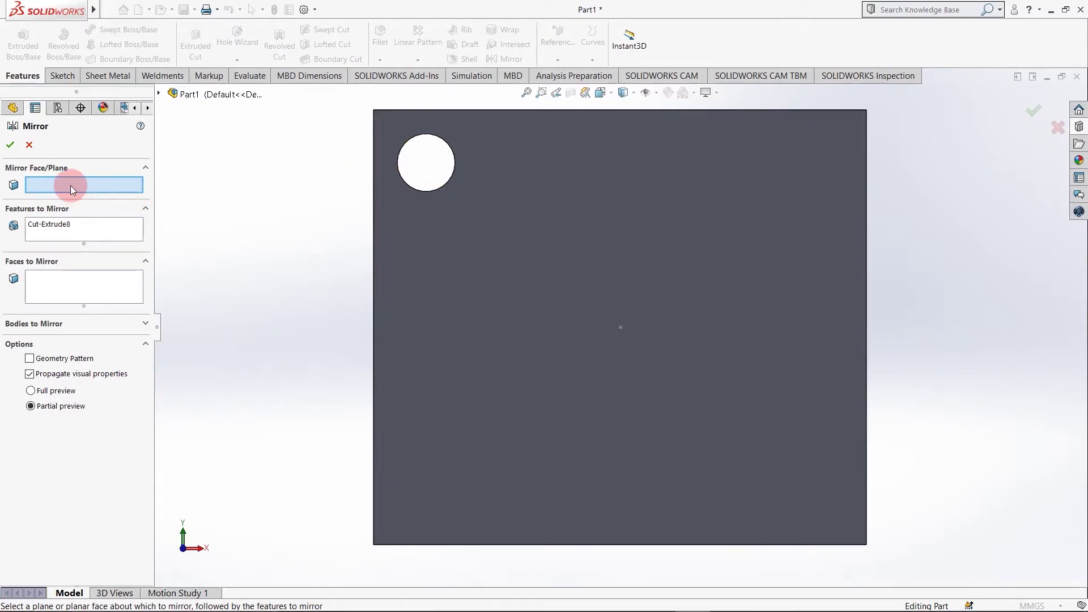
{"action": "left_click", "coordinate": [80, 230]}
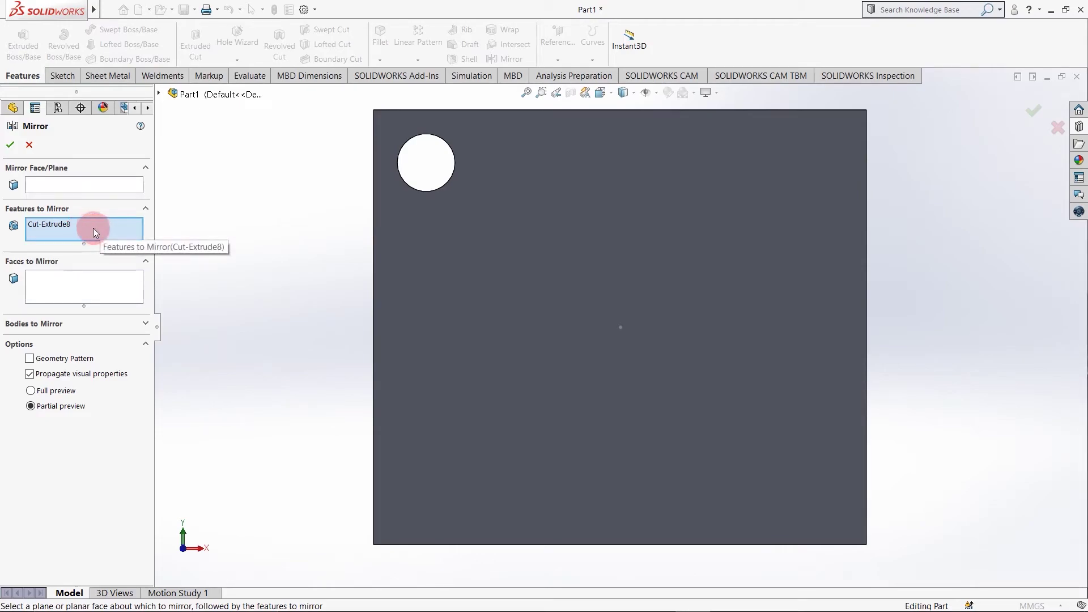
{"action": "left_click", "coordinate": [90, 185]}
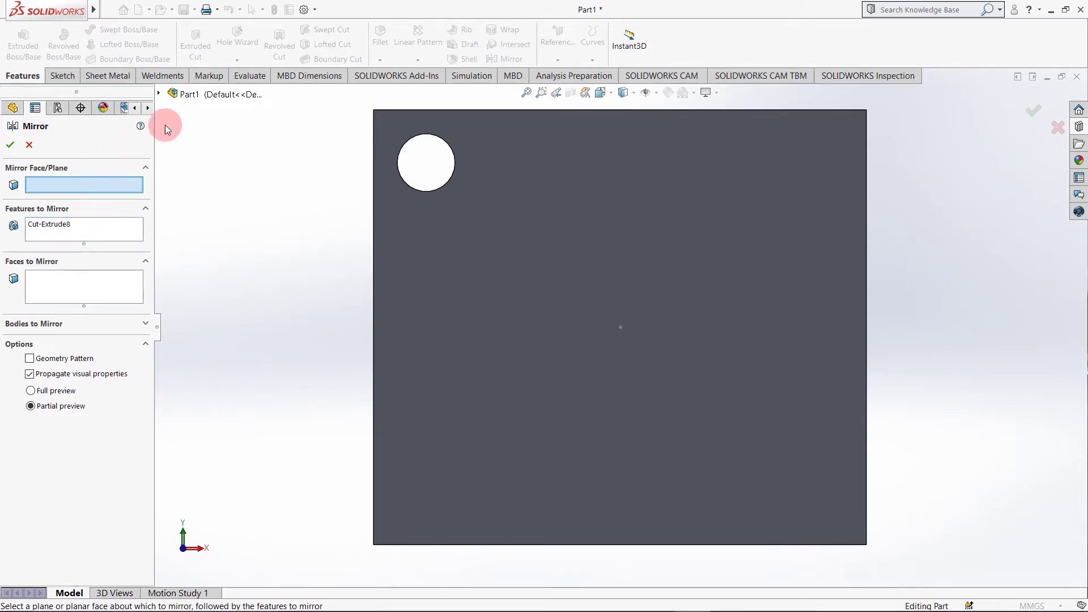
{"action": "left_click", "coordinate": [158, 95]}
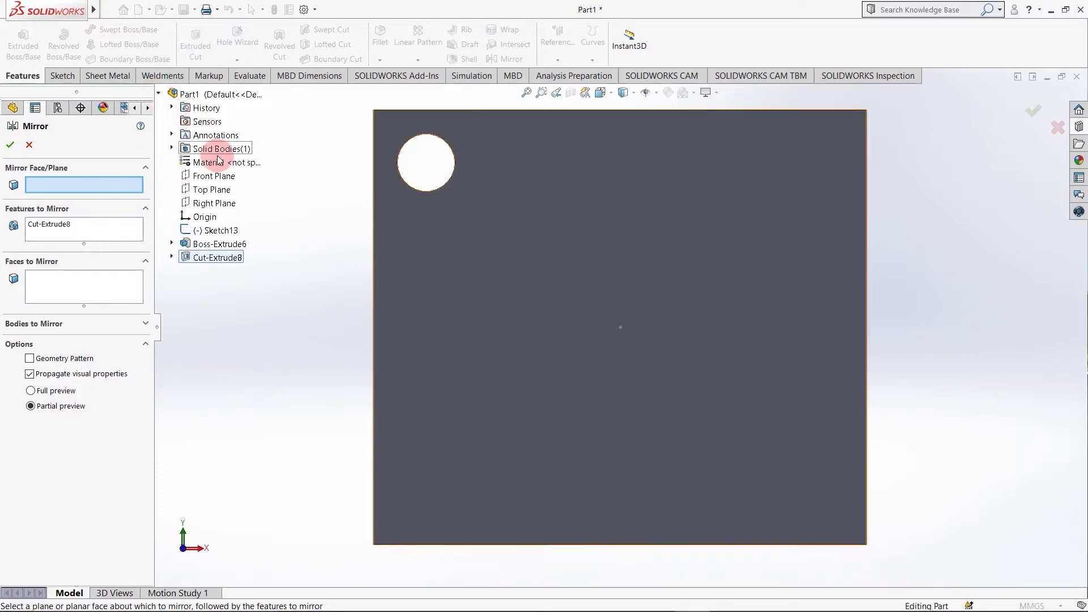
{"action": "left_click", "coordinate": [219, 205]}
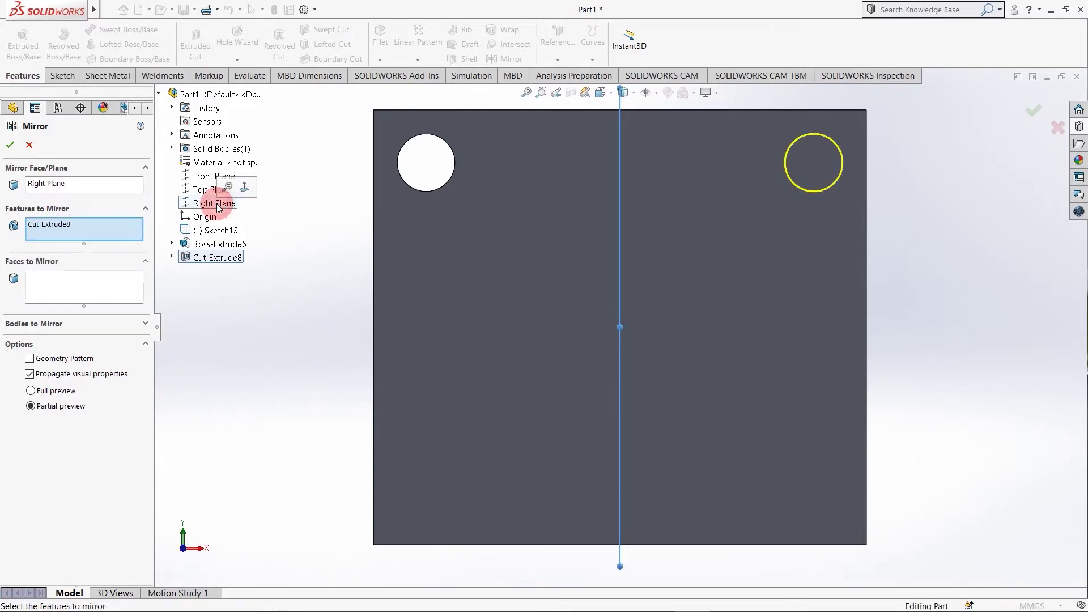
{"action": "left_click", "coordinate": [10, 145]}
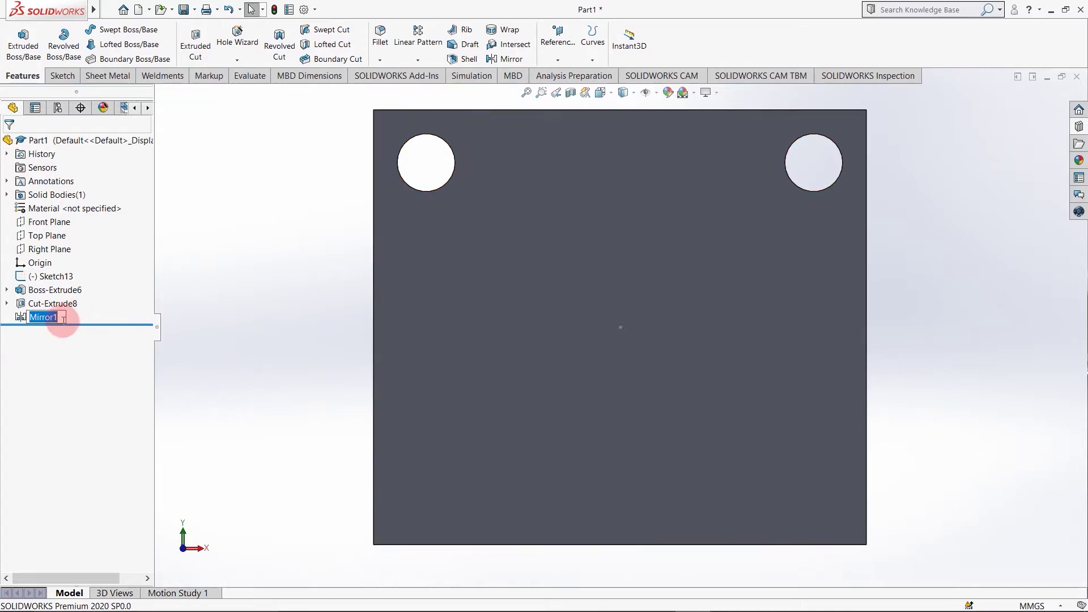
Undo the mirror, the hole cut and the circle, and exit the empty sketch.
{"action": "left_click", "coordinate": [82, 350]}
{"action": "key", "text": "ctrl+z"}
{"action": "key", "text": "ctrl+z"}
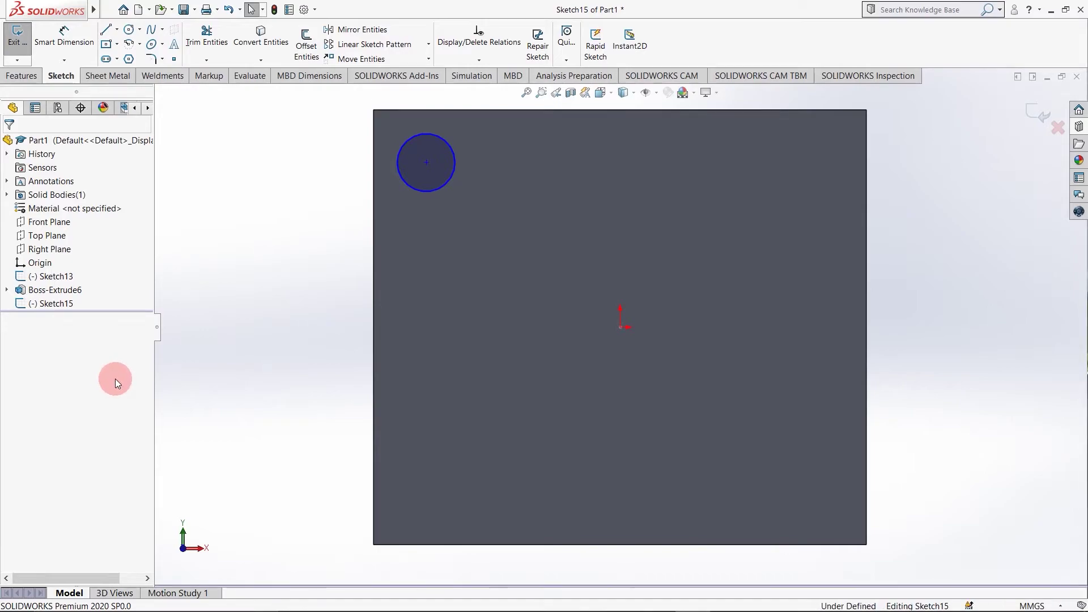
{"action": "key", "text": "ctrl+z"}
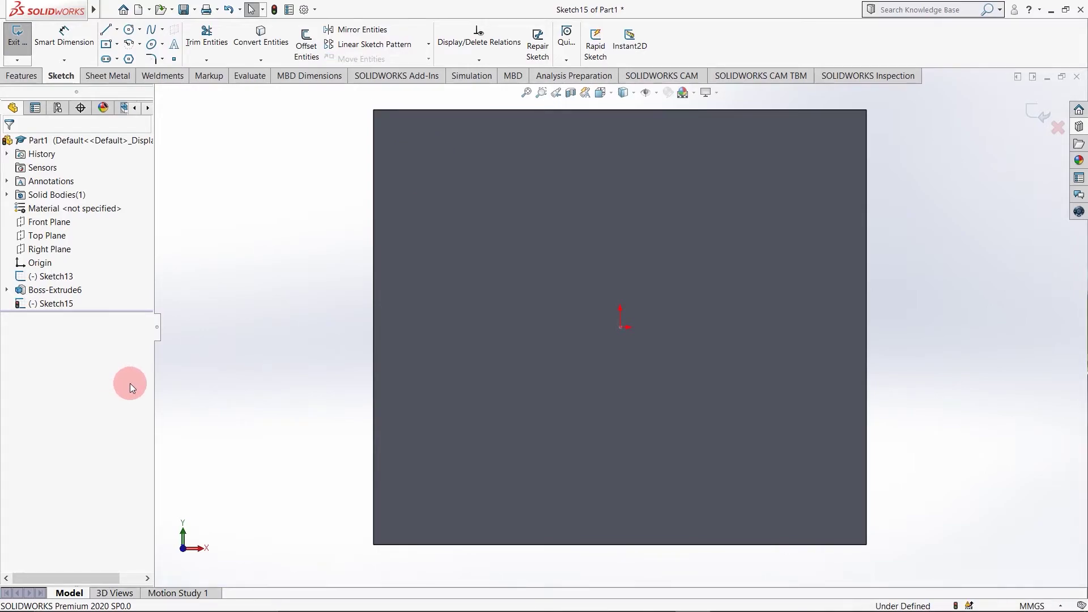
{"action": "left_click", "coordinate": [24, 76]}
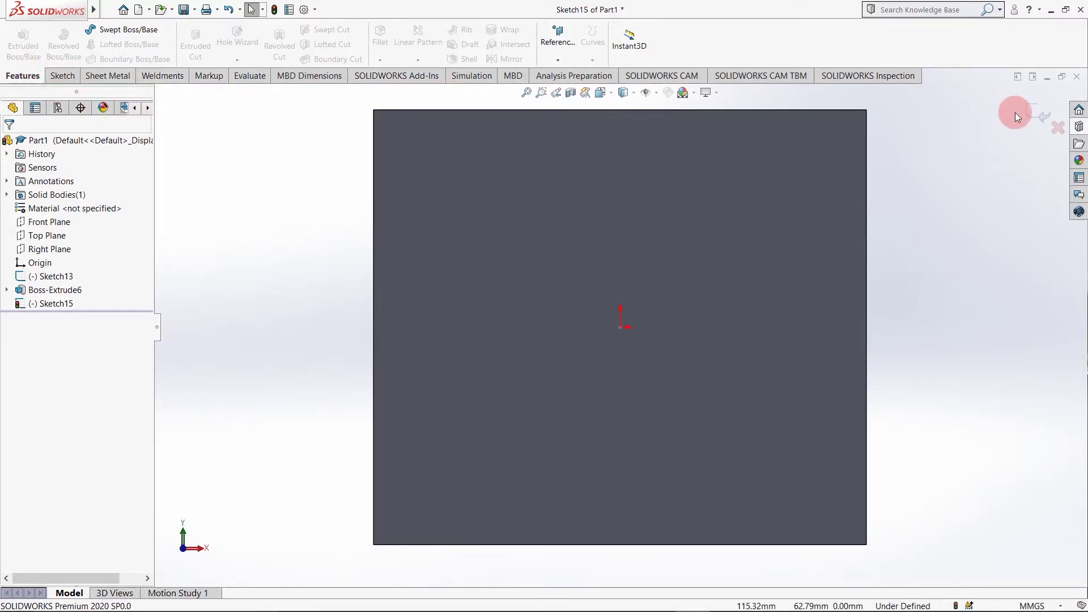
{"action": "left_click", "coordinate": [1041, 117]}
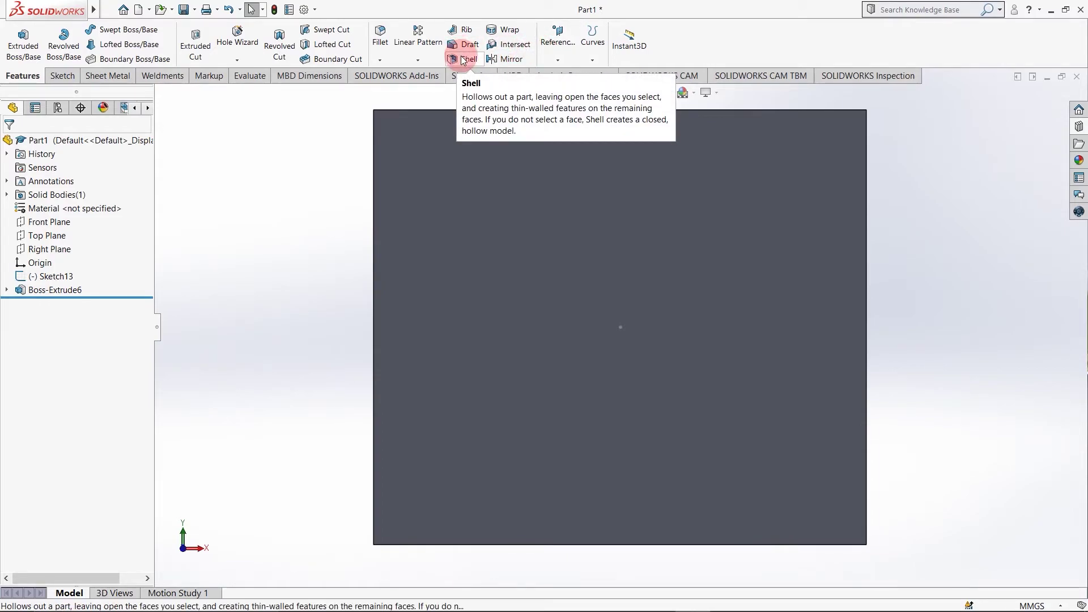
Shell the block with a 2 mm wall thickness, removing its front face.
{"action": "scroll", "coordinate": [369, 236], "scroll_direction": "up", "scroll_amount": 2}
{"action": "mouse_move", "coordinate": [372, 237]}
{"action": "middle_mouse_down"}
{"action": "mouse_move", "coordinate": [442, 260]}
{"action": "mouse_move", "coordinate": [382, 246]}
{"action": "middle_mouse_up"}
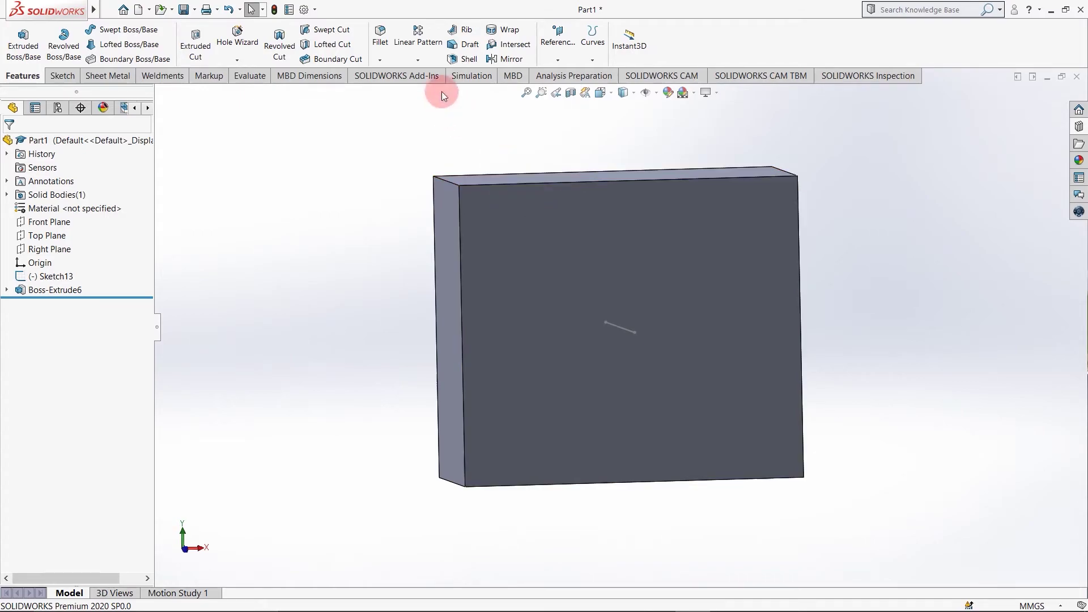
{"action": "left_click", "coordinate": [465, 63]}
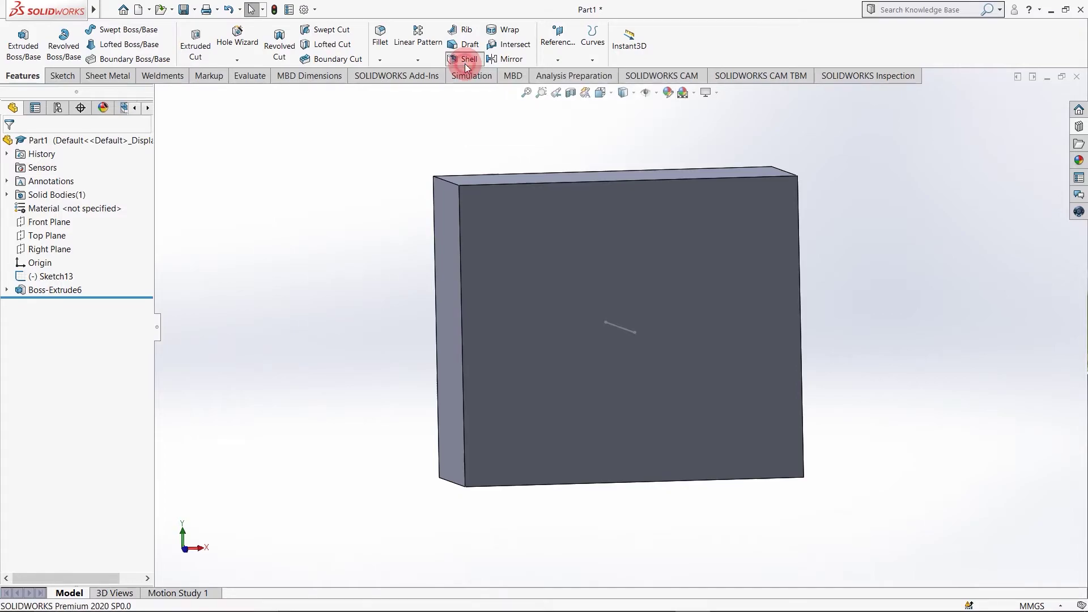
{"action": "left_click", "coordinate": [634, 288]}
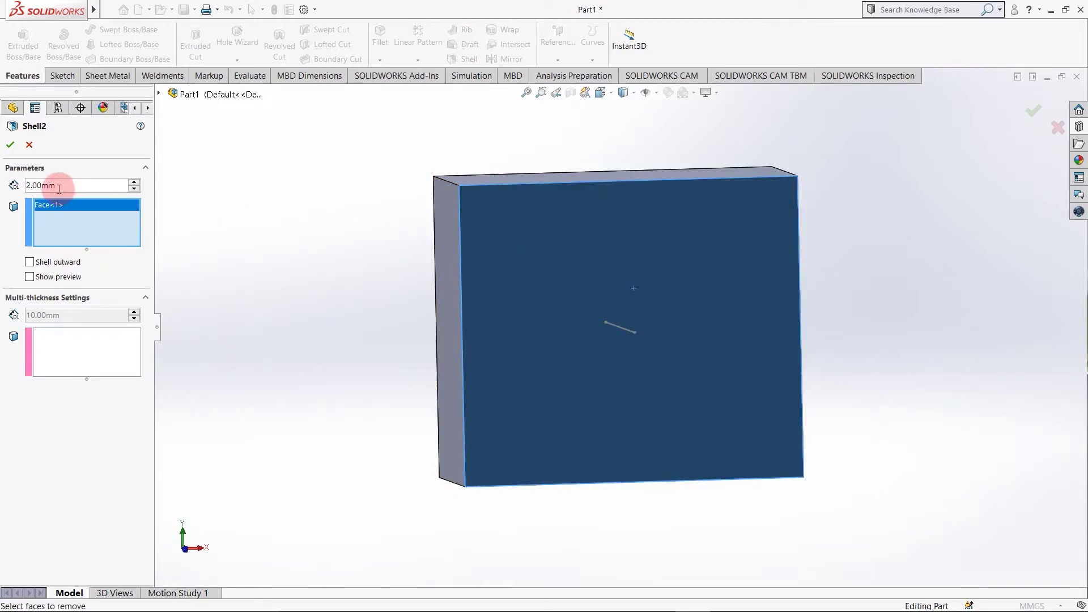
{"action": "left_click", "coordinate": [12, 146]}
{"action": "middle_click_drag", "start_coordinate": [517, 347], "coordinate": [612, 371]}
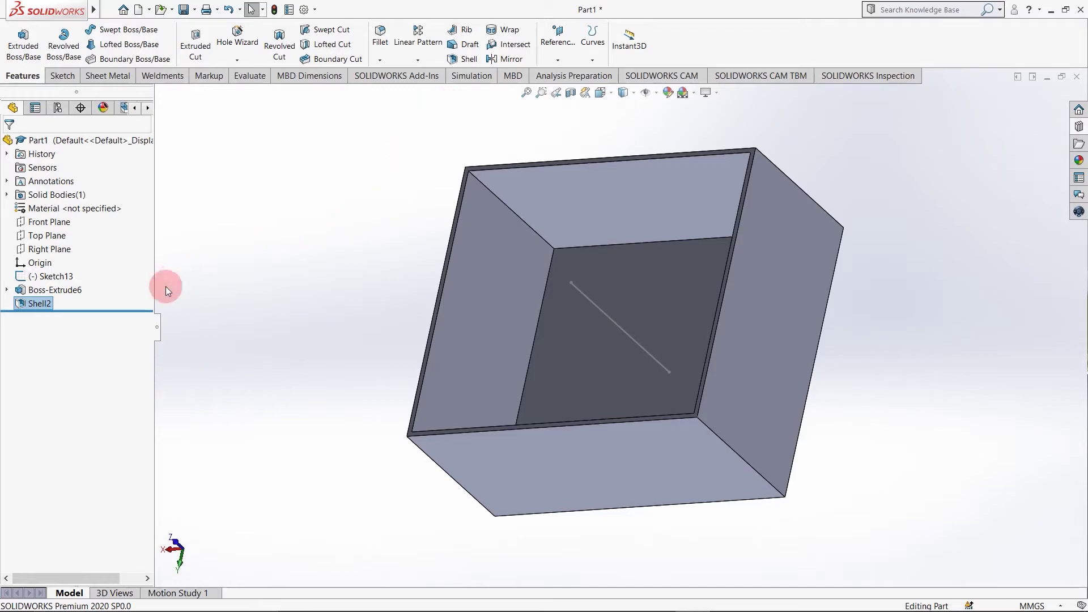
Delete the shell feature from the block.
{"action": "right_click", "coordinate": [21, 305]}
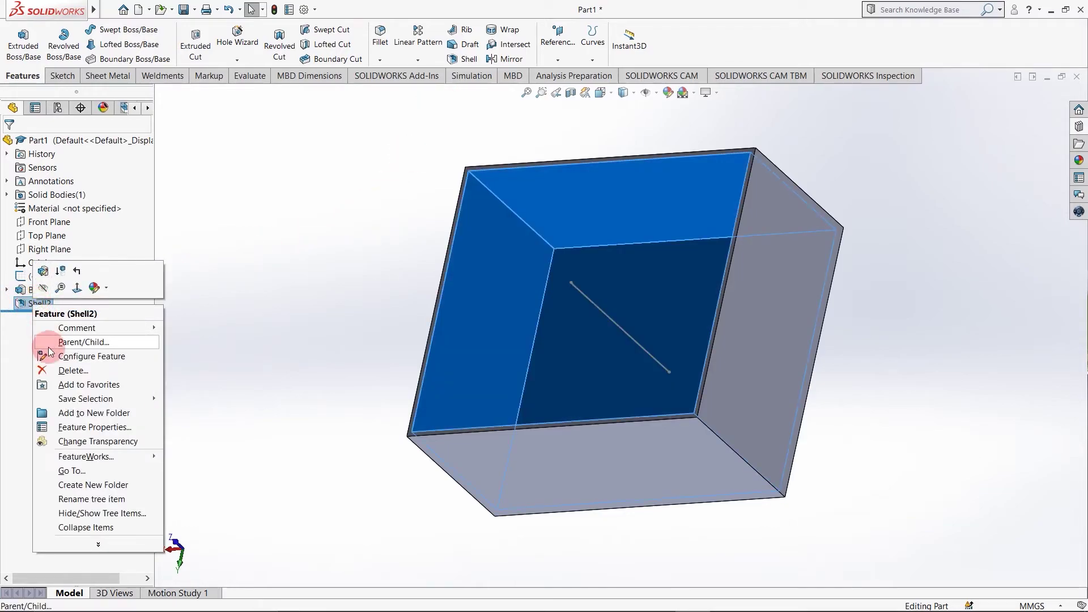
{"action": "left_click", "coordinate": [59, 368]}
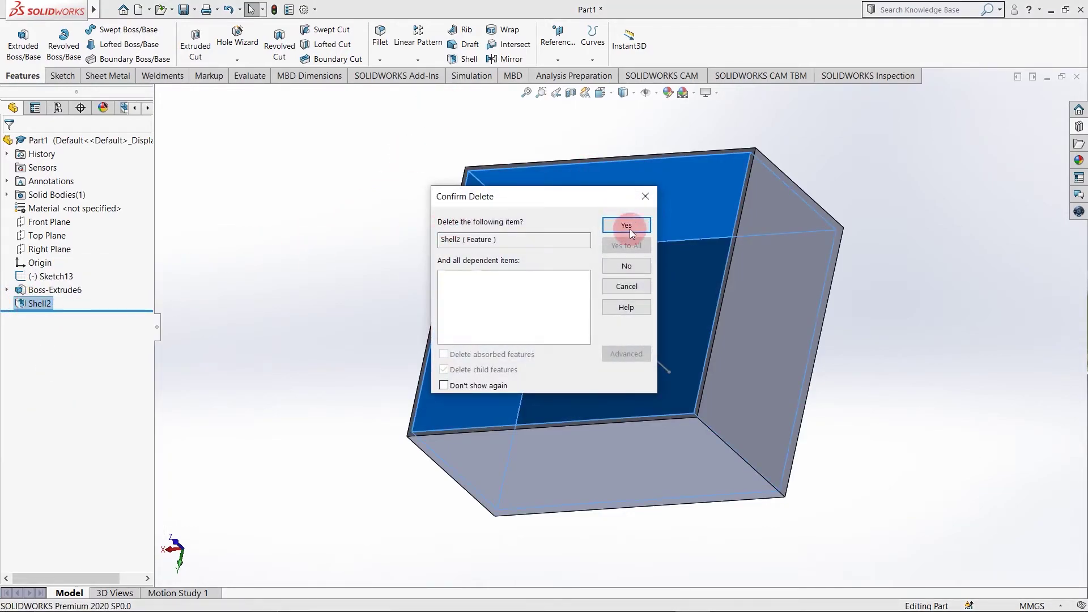
{"action": "left_click", "coordinate": [625, 227]}
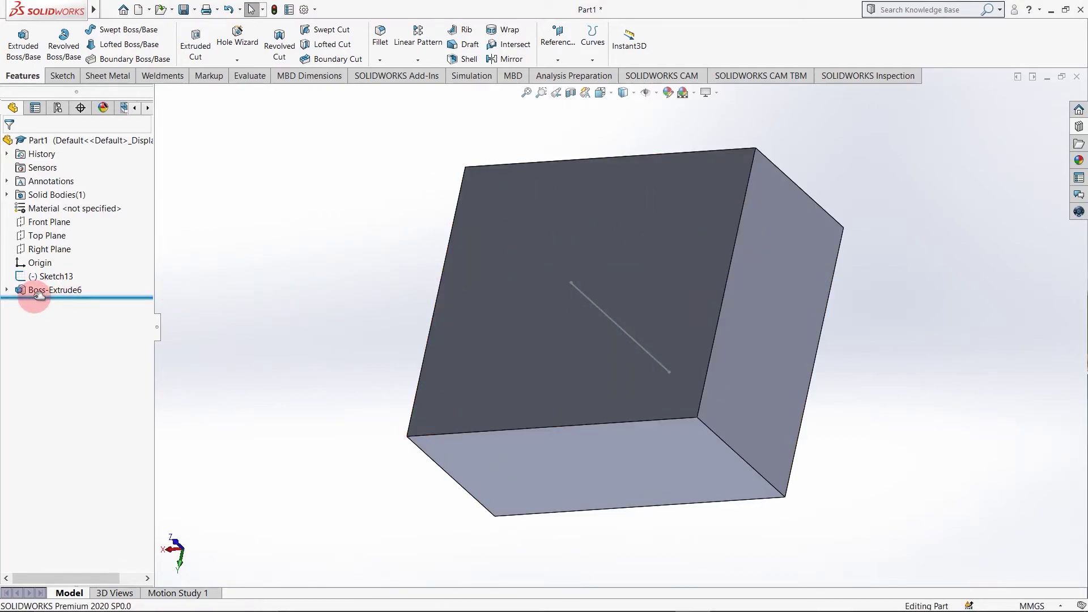
{"action": "right_click", "coordinate": [67, 291]}
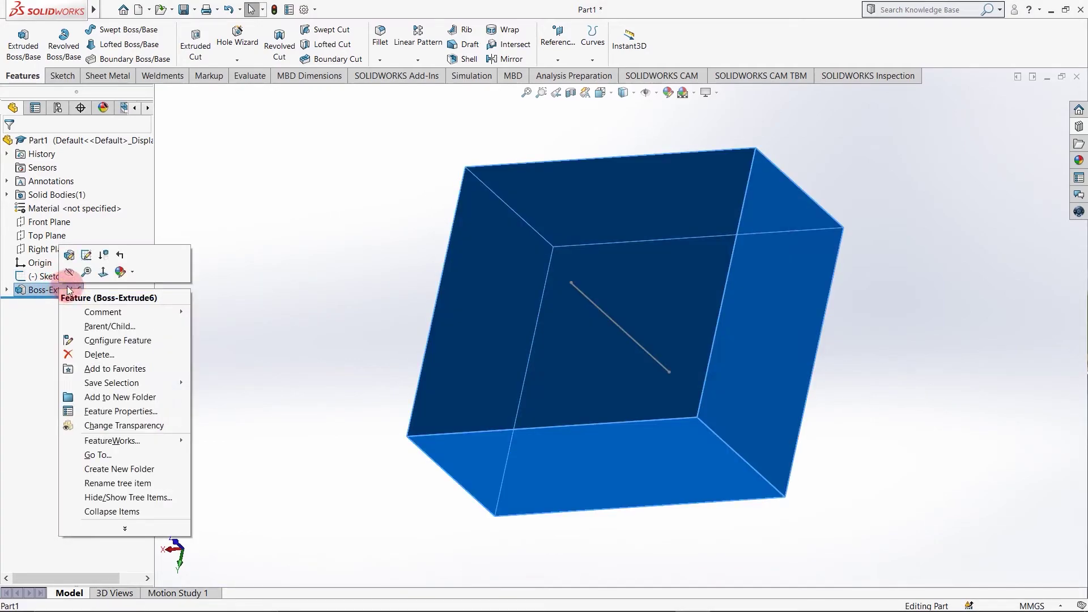
{"action": "left_click", "coordinate": [88, 341]}
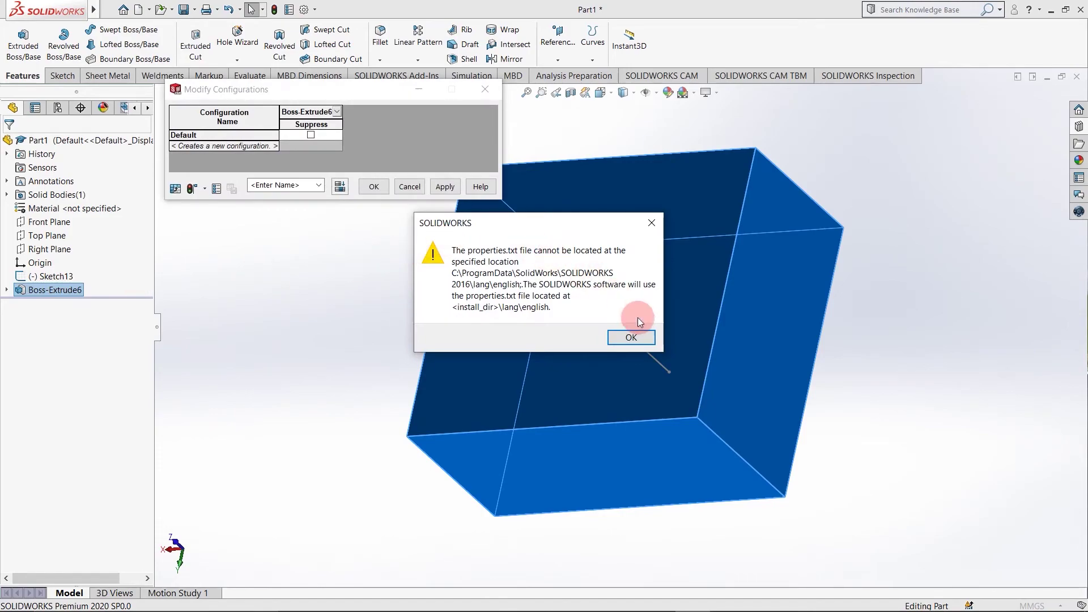
{"action": "left_click", "coordinate": [651, 223]}
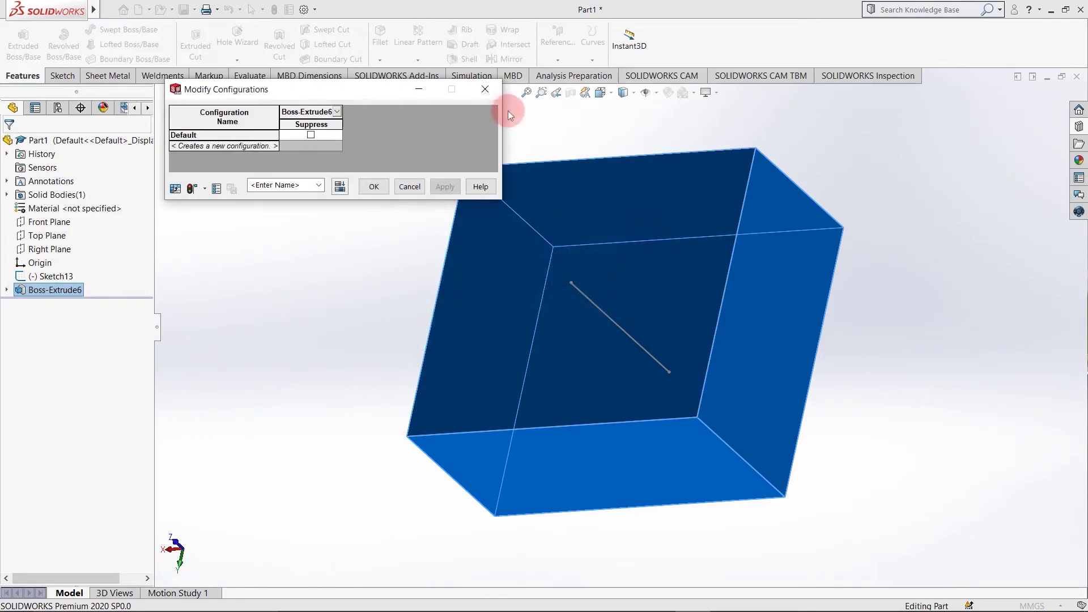
{"action": "left_click", "coordinate": [485, 89]}
Delete the block's extrude feature while keeping its rectangle sketch.
{"action": "right_click", "coordinate": [65, 290]}
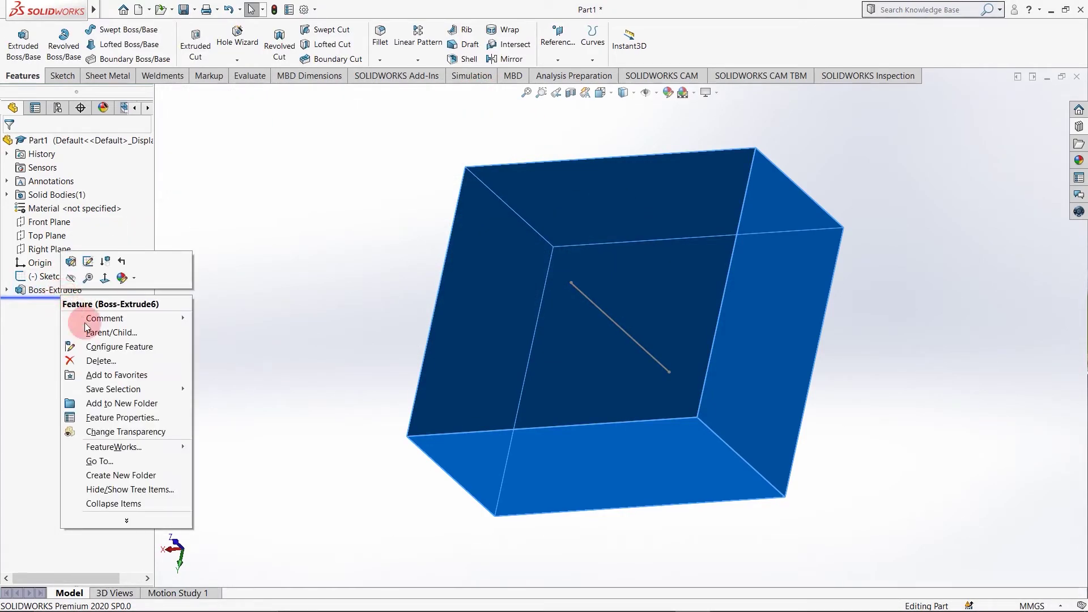
{"action": "left_click", "coordinate": [103, 361]}
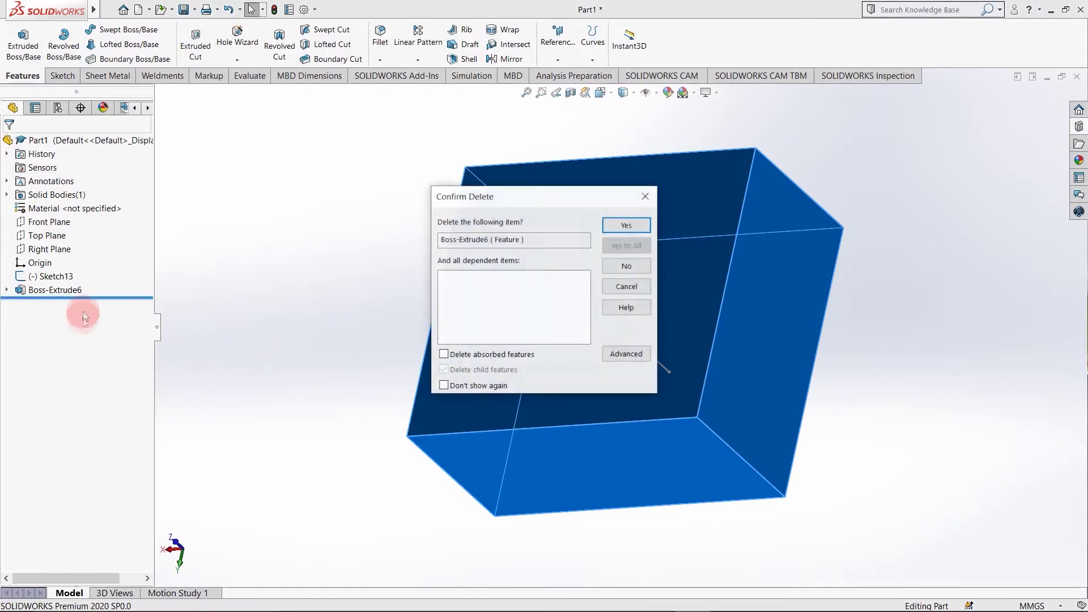
{"action": "left_click", "coordinate": [638, 223]}
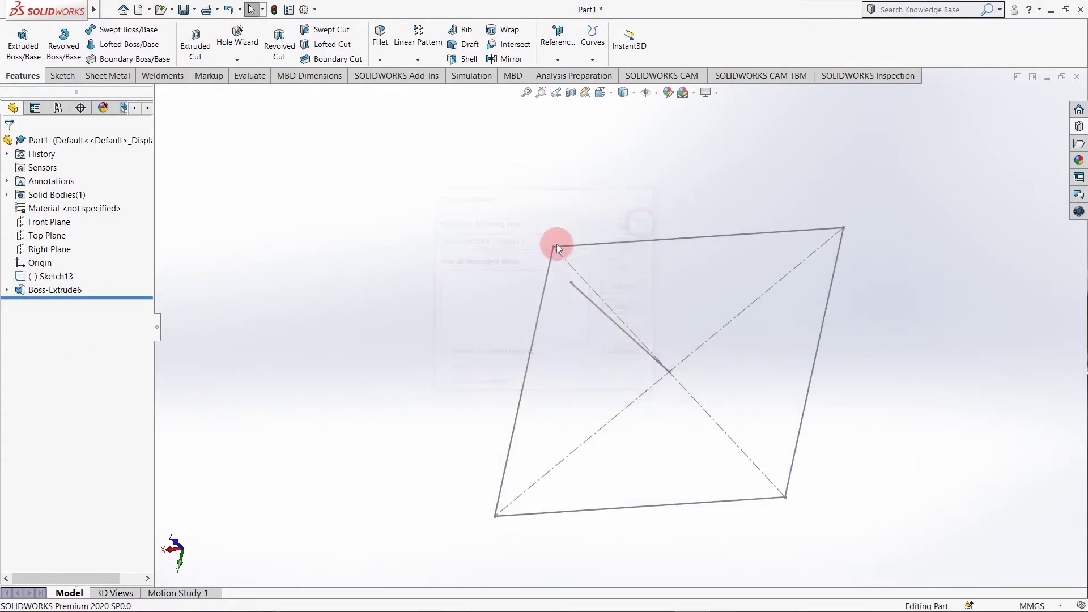
In the rectangle sketch, draw a vertical line about 99 mm down from the upper edge, then a horizontal line to the right edge.
{"action": "left_click", "coordinate": [530, 356]}
{"action": "left_click", "coordinate": [566, 321]}
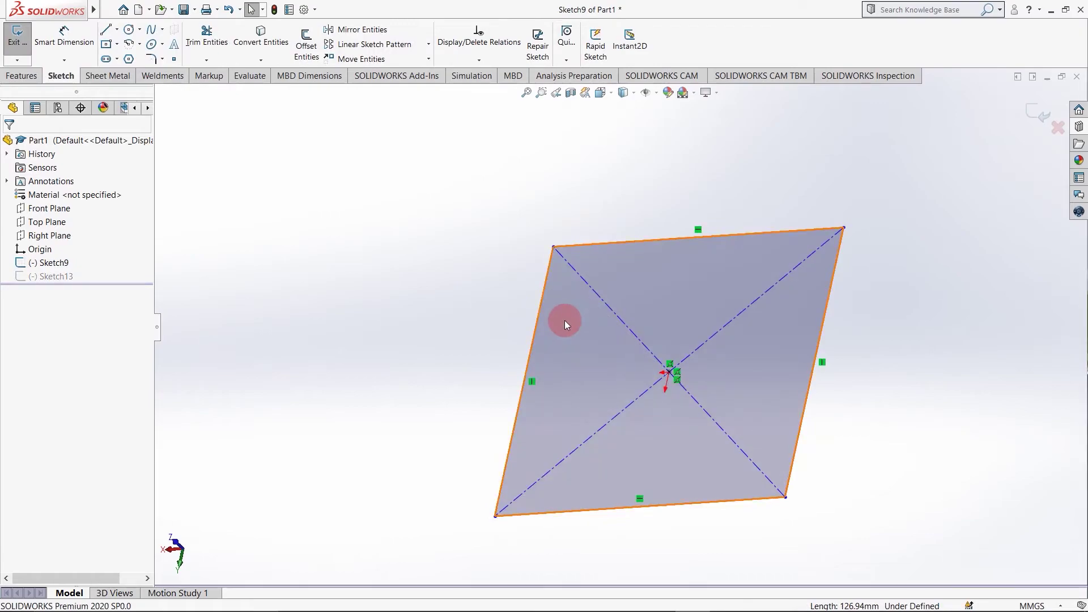
{"action": "key", "text": "ctrl+8"}
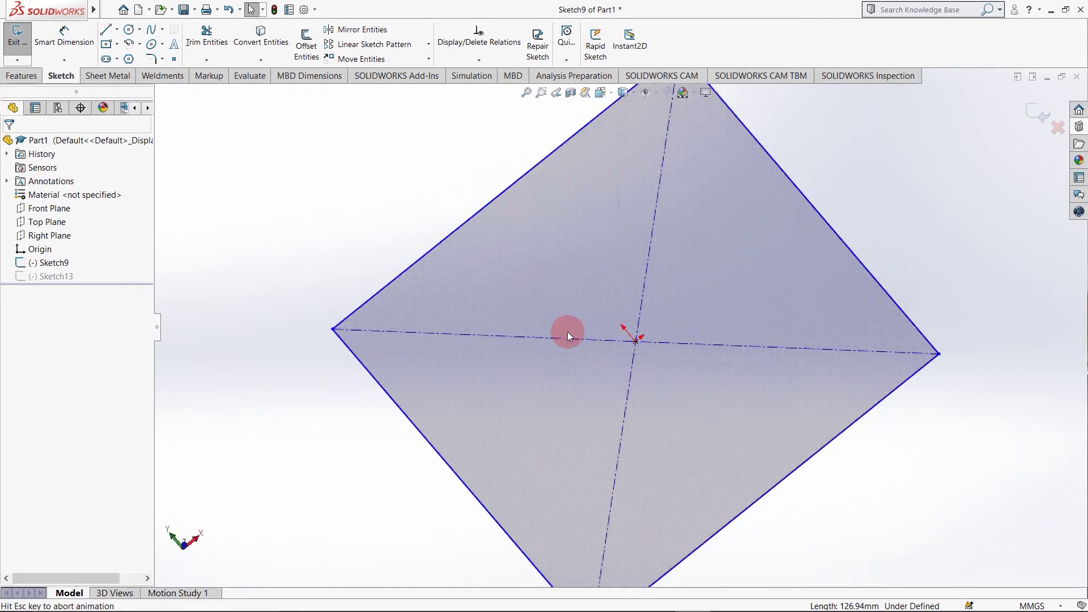
{"action": "left_click", "coordinate": [105, 30]}
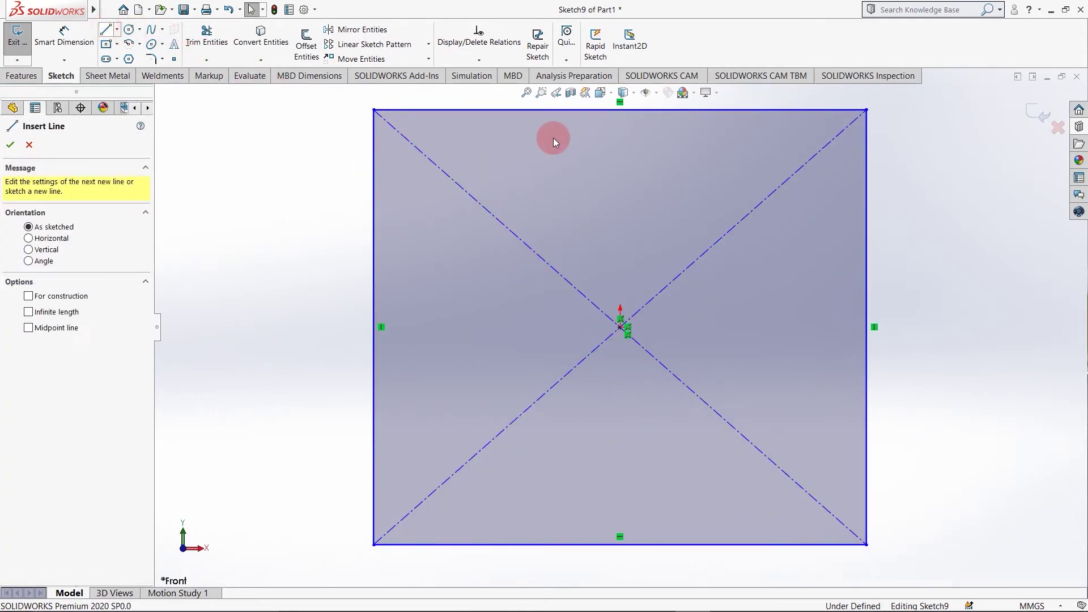
{"action": "left_click", "coordinate": [526, 109]}
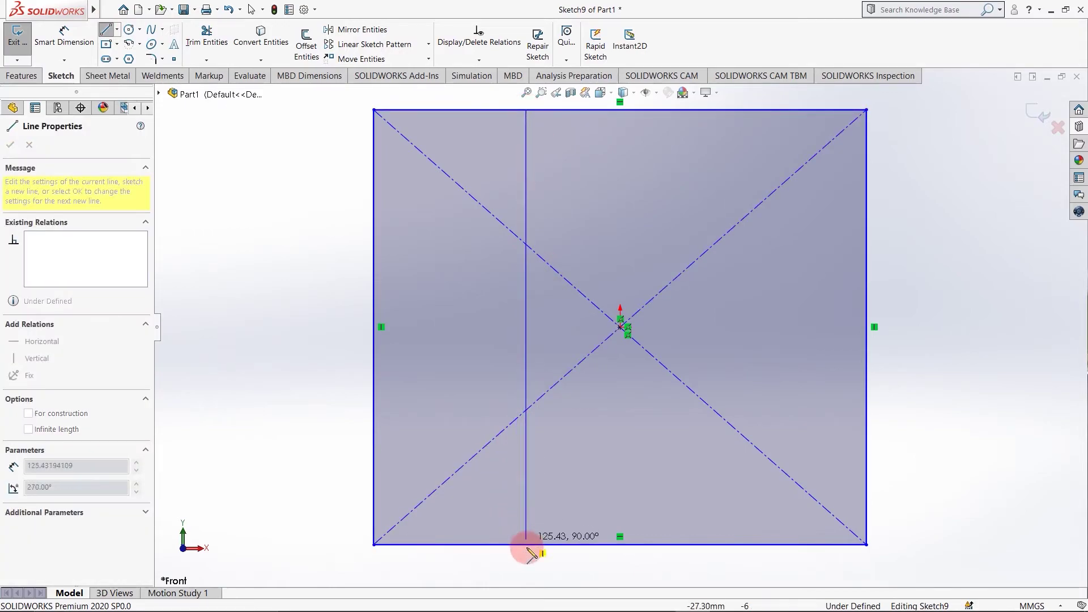
{"action": "left_click", "coordinate": [526, 447]}
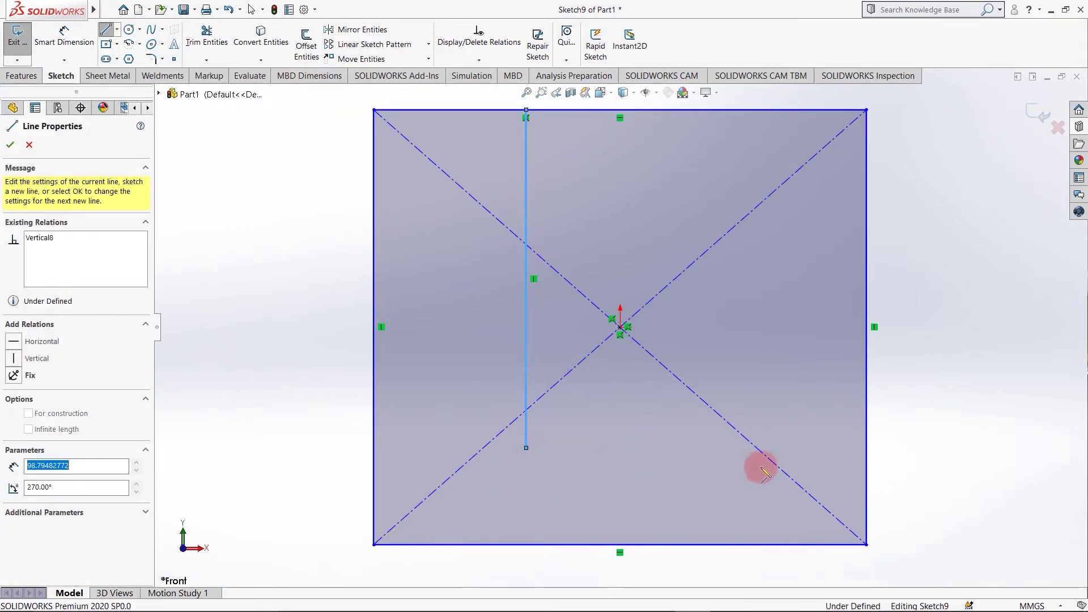
{"action": "left_click", "coordinate": [866, 447]}
{"action": "key", "text": "Escape"}
{"action": "key", "text": "Escape"}
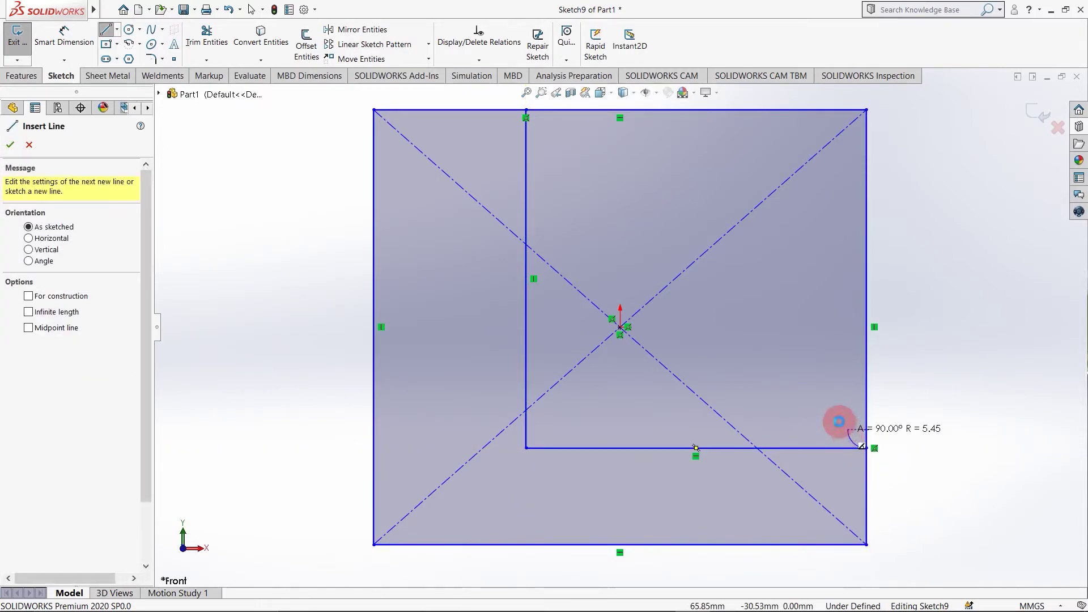
Trim the outer upper-right edges and all the construction diagonals so that only a closed L-shaped profile is left.
{"action": "left_click", "coordinate": [217, 38]}
{"action": "mouse_move", "coordinate": [629, 180]}
{"action": "left_mouse_down"}
{"action": "mouse_move", "coordinate": [813, 102]}
{"action": "mouse_move", "coordinate": [848, 117]}
{"action": "left_mouse_up"}
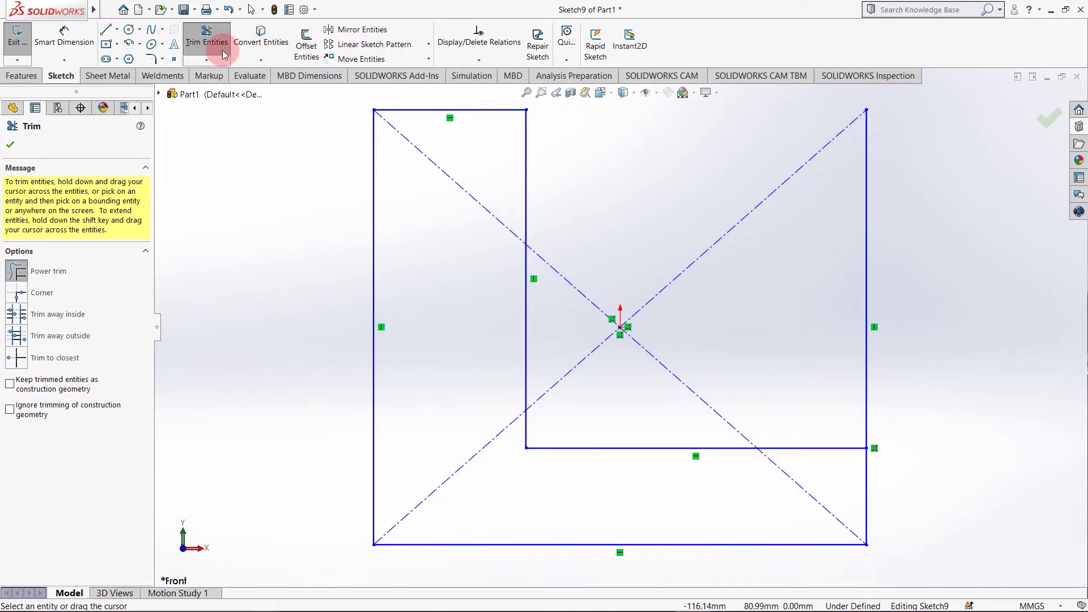
{"action": "mouse_move", "coordinate": [689, 211]}
{"action": "left_mouse_down"}
{"action": "mouse_move", "coordinate": [903, 315]}
{"action": "mouse_move", "coordinate": [656, 366]}
{"action": "mouse_move", "coordinate": [575, 342]}
{"action": "mouse_move", "coordinate": [602, 279]}
{"action": "mouse_move", "coordinate": [674, 377]}
{"action": "left_mouse_up"}
{"action": "mouse_move", "coordinate": [476, 371]}
{"action": "left_mouse_down"}
{"action": "mouse_move", "coordinate": [477, 454]}
{"action": "mouse_move", "coordinate": [499, 482]}
{"action": "left_mouse_up"}
{"action": "mouse_move", "coordinate": [482, 149]}
{"action": "left_mouse_down"}
{"action": "mouse_move", "coordinate": [476, 247]}
{"action": "mouse_move", "coordinate": [498, 310]}
{"action": "left_mouse_up"}
{"action": "left_click_drag", "start_coordinate": [599, 540], "coordinate": [826, 478]}
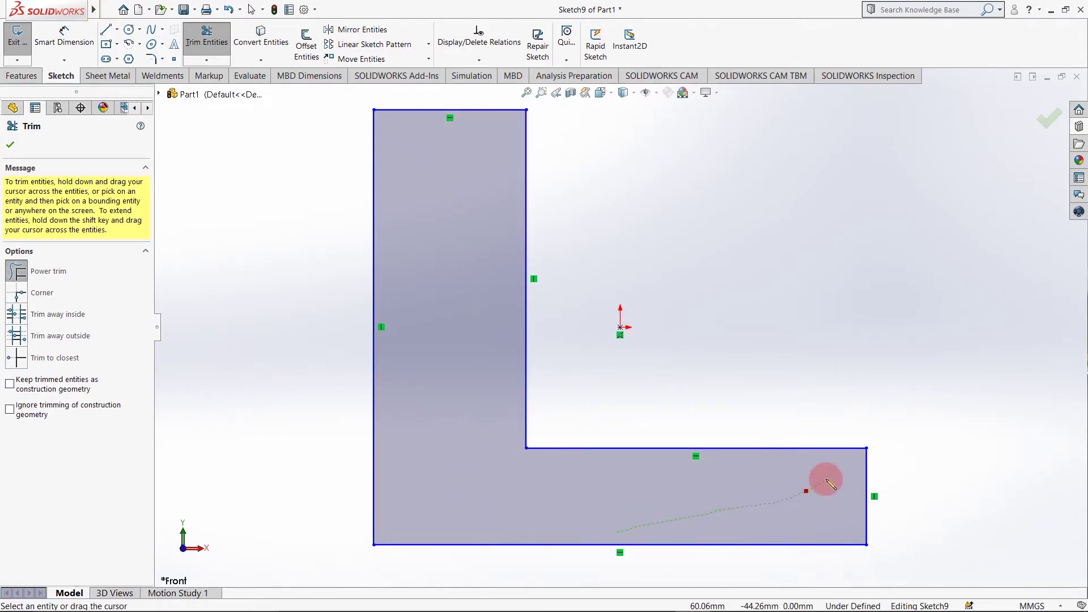
{"action": "left_click", "coordinate": [12, 146]}
{"action": "left_click", "coordinate": [12, 145]}
Extrude the L-shaped profile 75 mm with the Mid Plane end condition.
{"action": "left_click", "coordinate": [23, 75]}
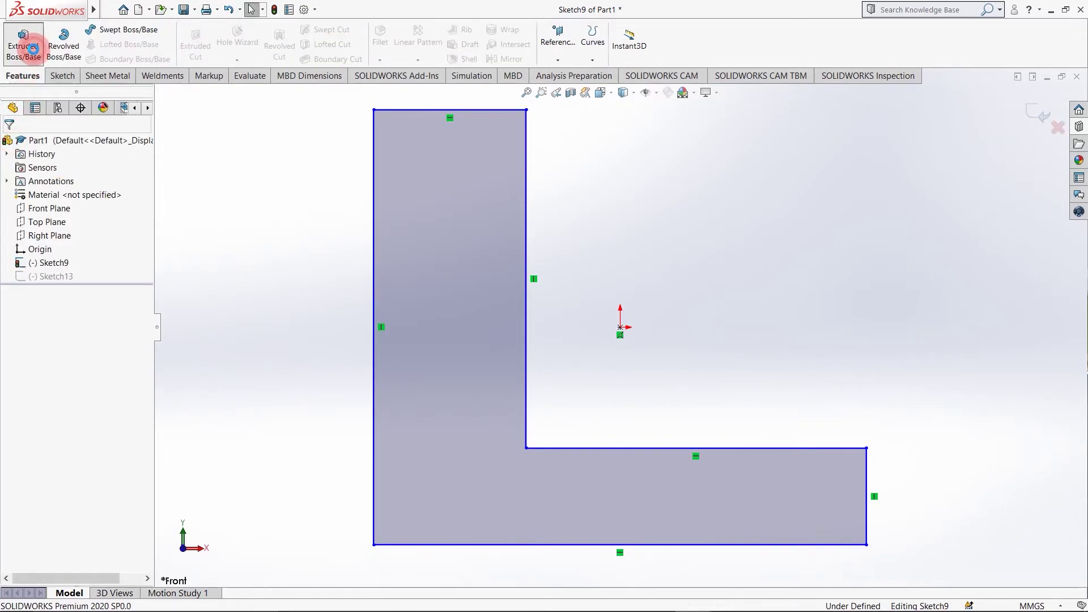
{"action": "left_click", "coordinate": [23, 42]}
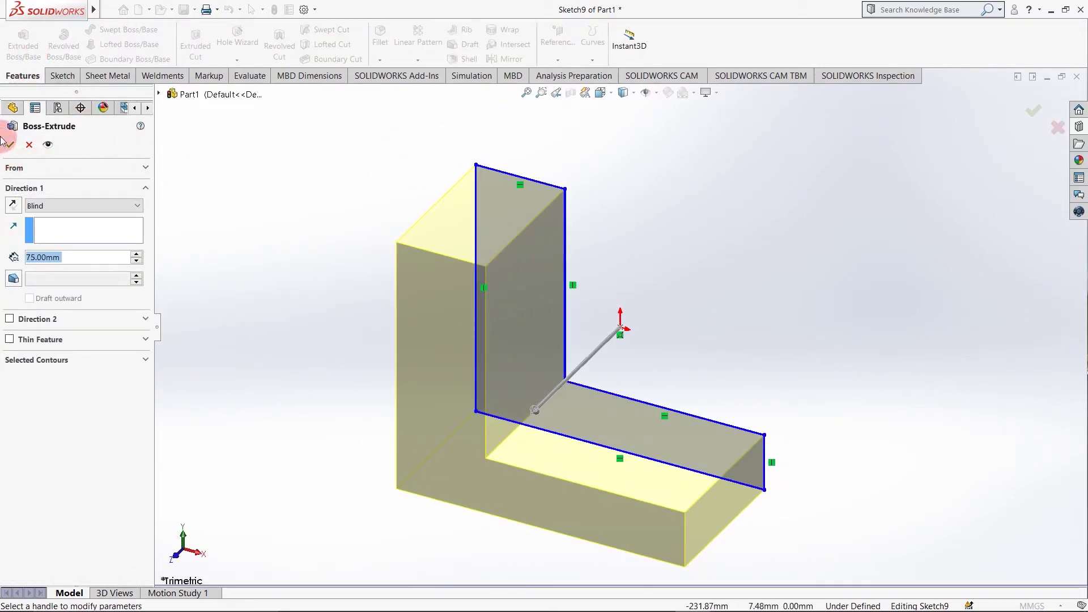
{"action": "left_click", "coordinate": [71, 204]}
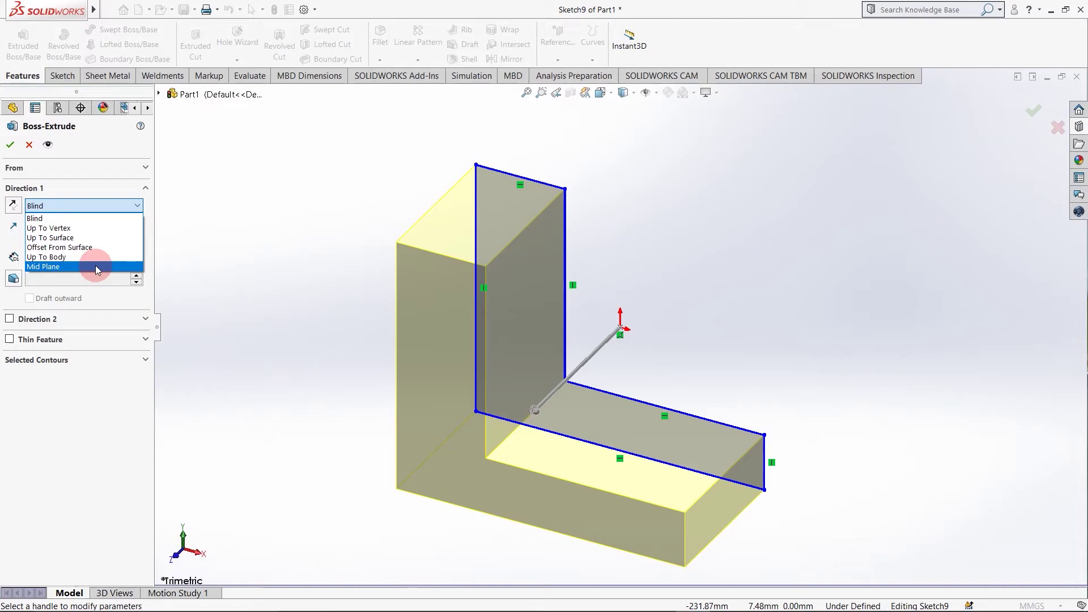
{"action": "left_click", "coordinate": [95, 265]}
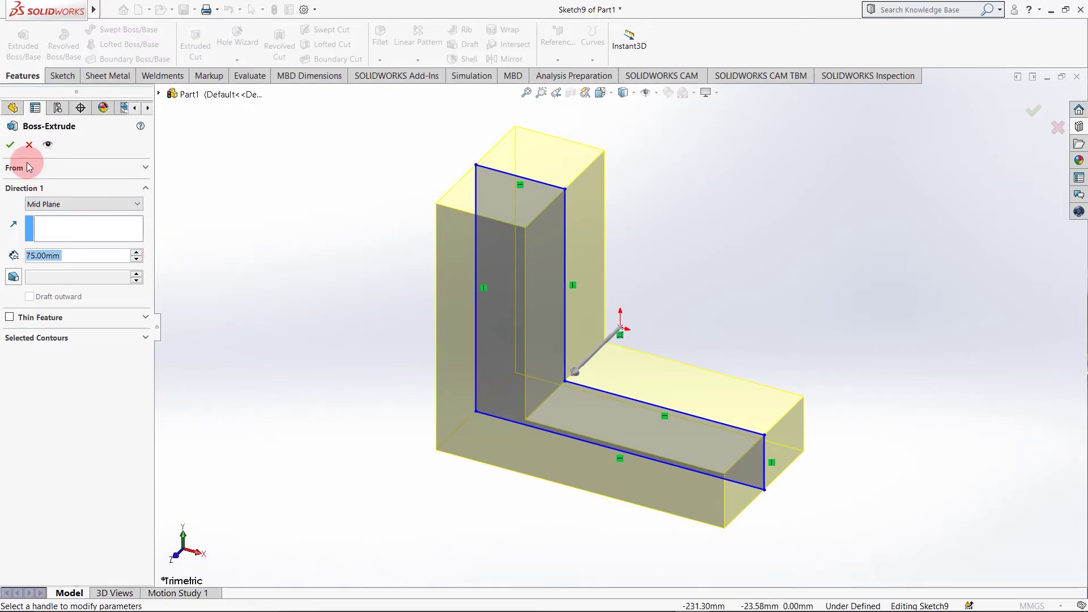
{"action": "left_click", "coordinate": [10, 145]}
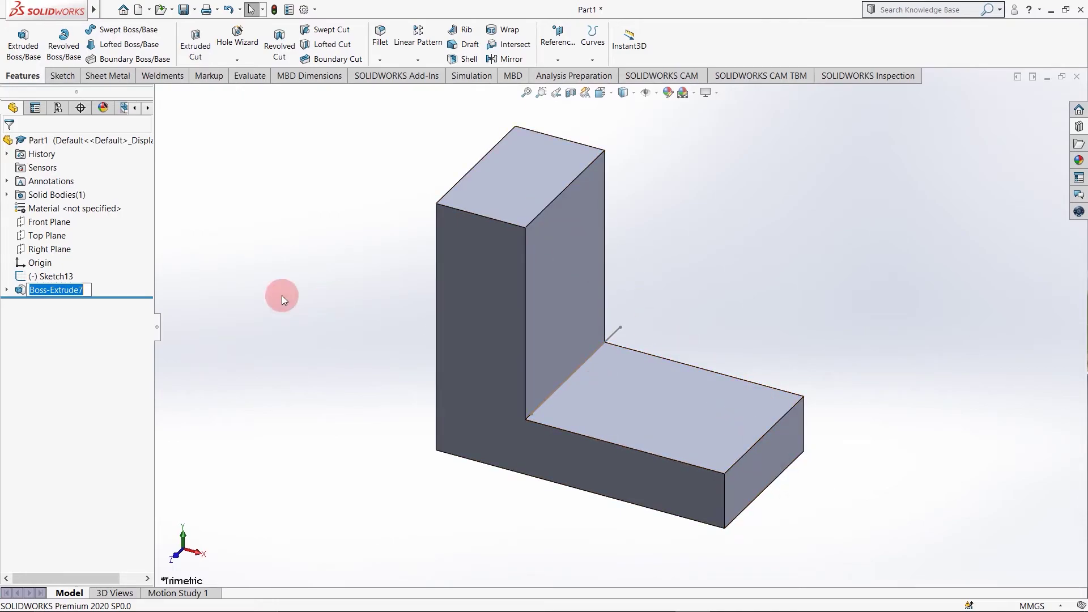
{"action": "left_click", "coordinate": [186, 371]}
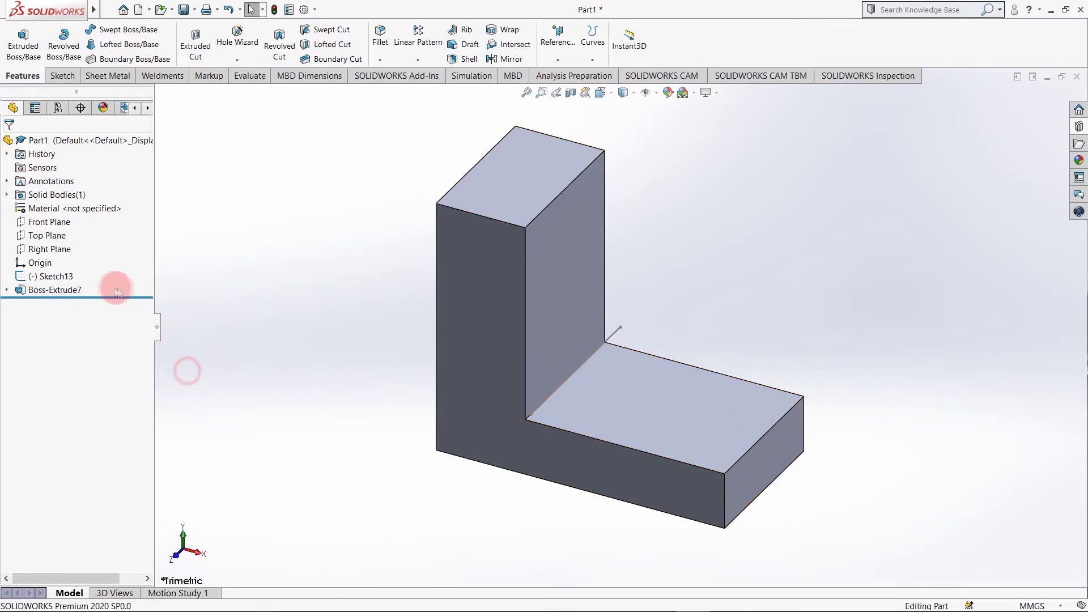
On the Front Plane, sketch a diagonal line from the upright leg's upper inner corner to the base leg's upper outer corner.
{"action": "left_click", "coordinate": [54, 222]}
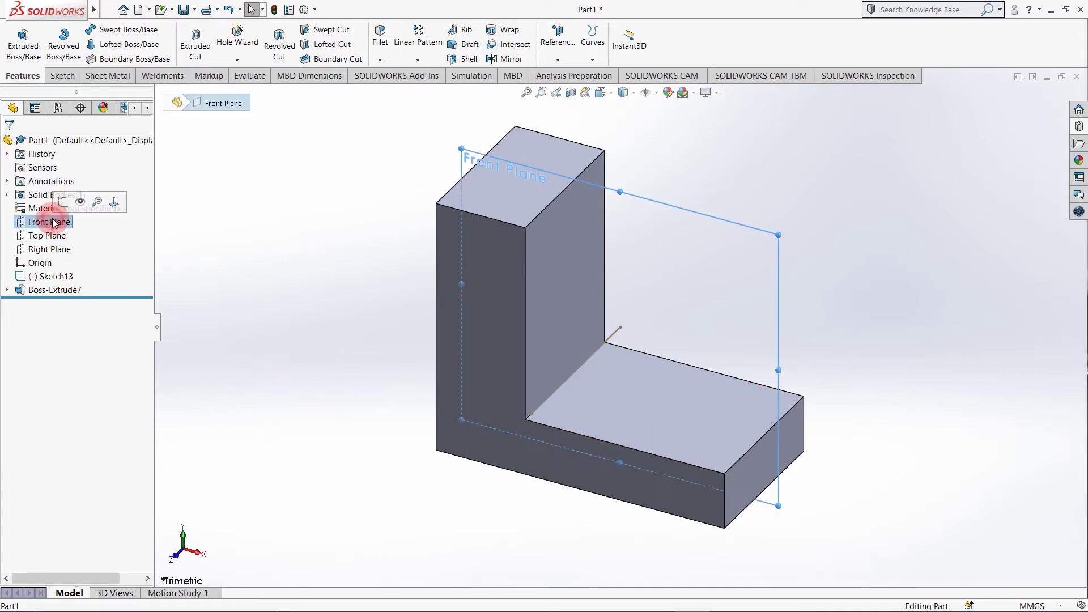
{"action": "left_click", "coordinate": [106, 30]}
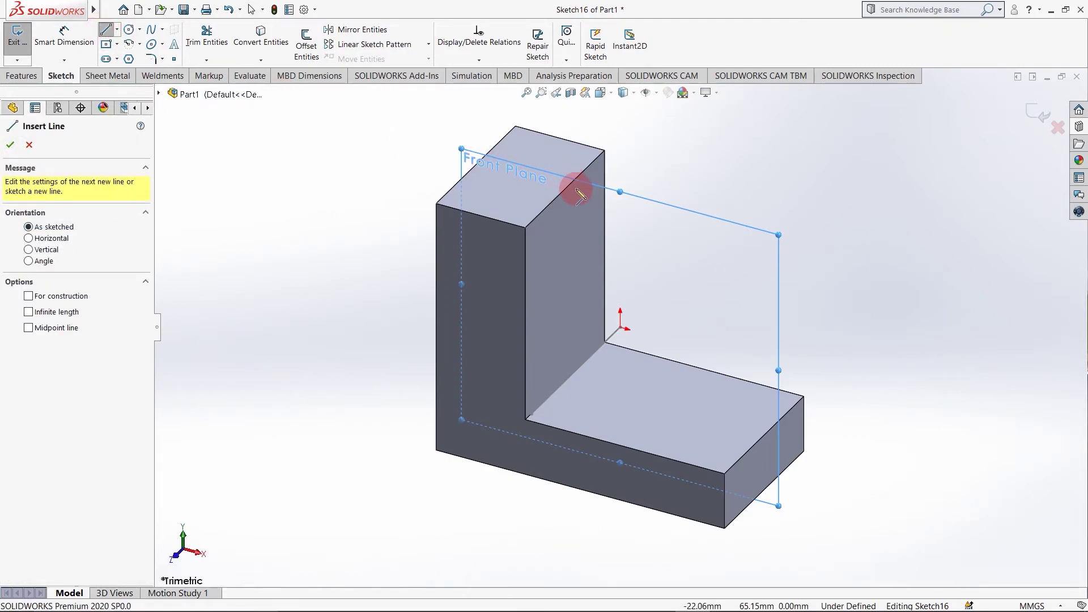
{"action": "key", "text": "ctrl+1"}
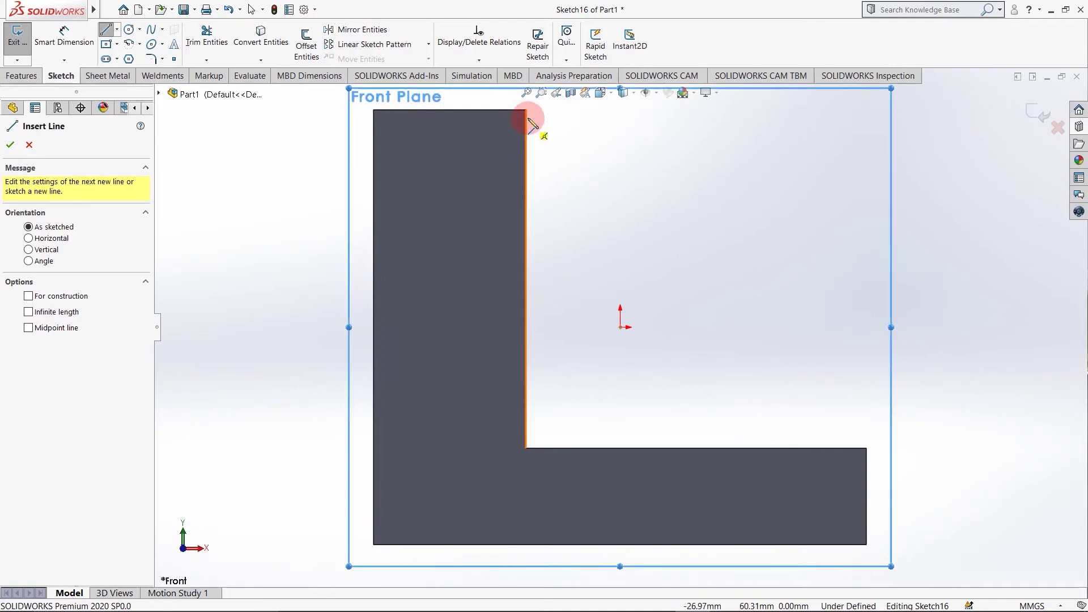
{"action": "left_click", "coordinate": [527, 111]}
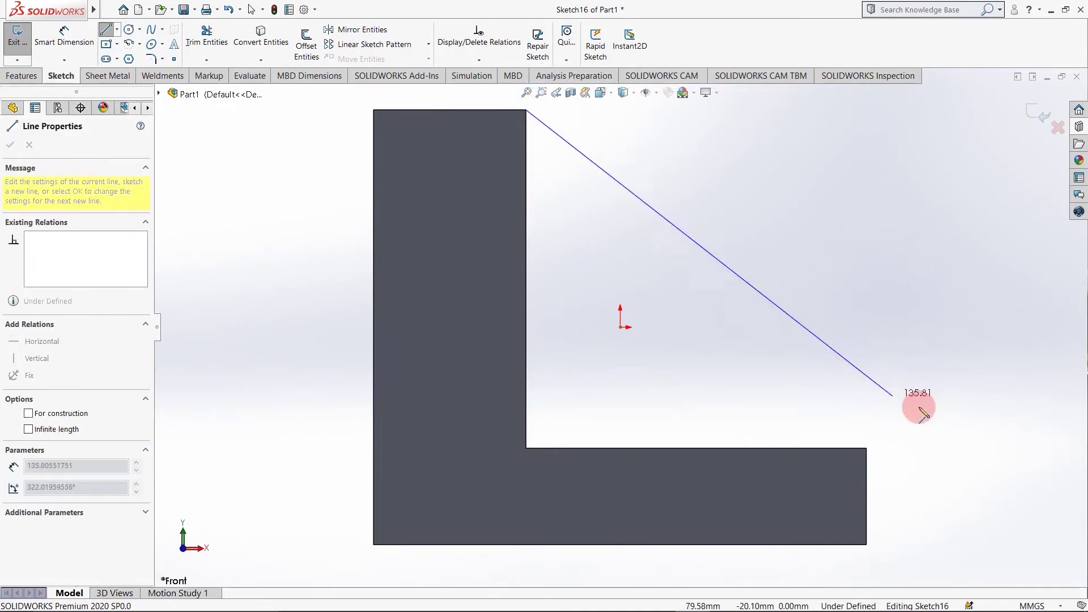
{"action": "left_click", "coordinate": [866, 449]}
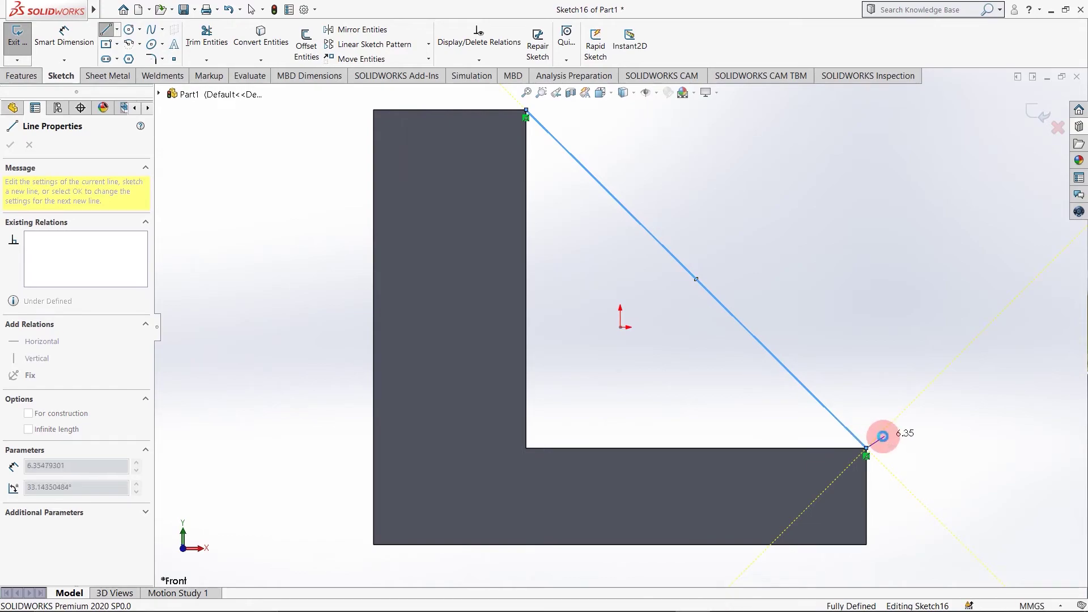
{"action": "key", "text": "Escape"}
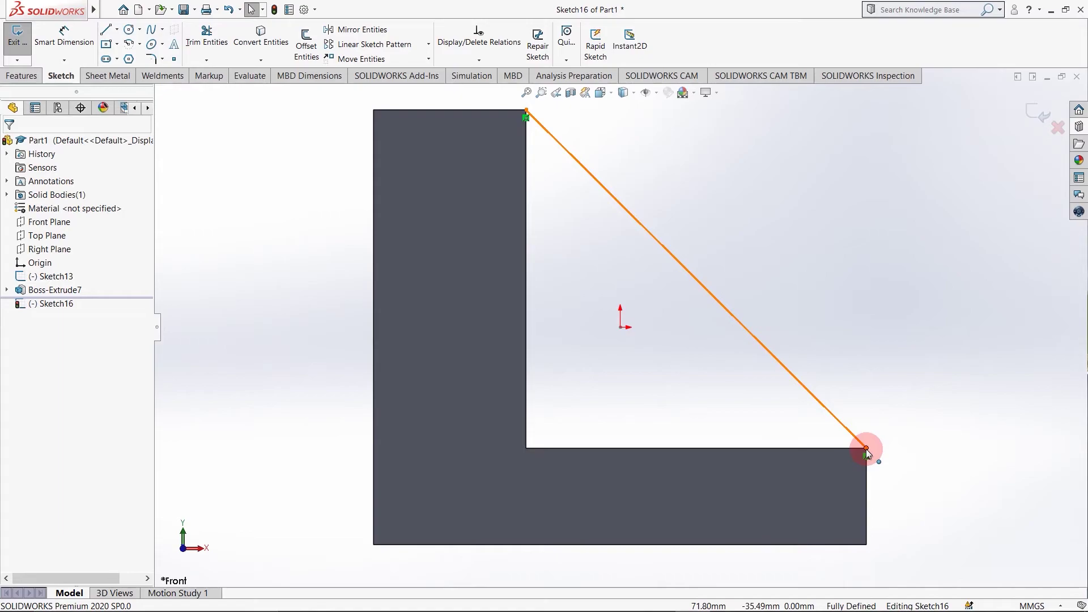
Delete the sketch relation at the diagonal line's upper endpoint.
{"action": "right_click", "coordinate": [527, 114]}
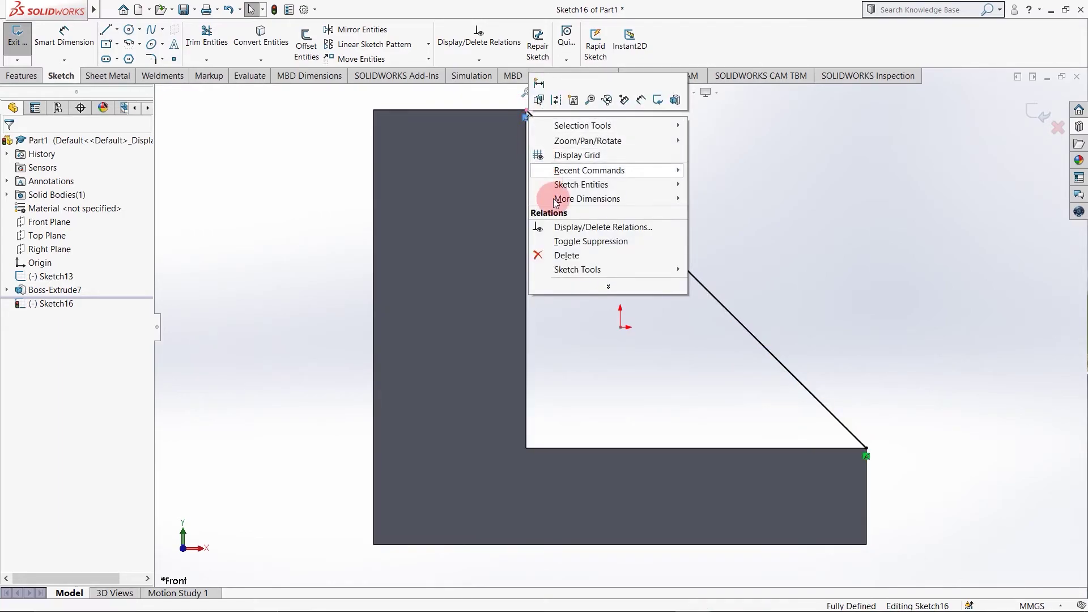
{"action": "left_click", "coordinate": [569, 256]}
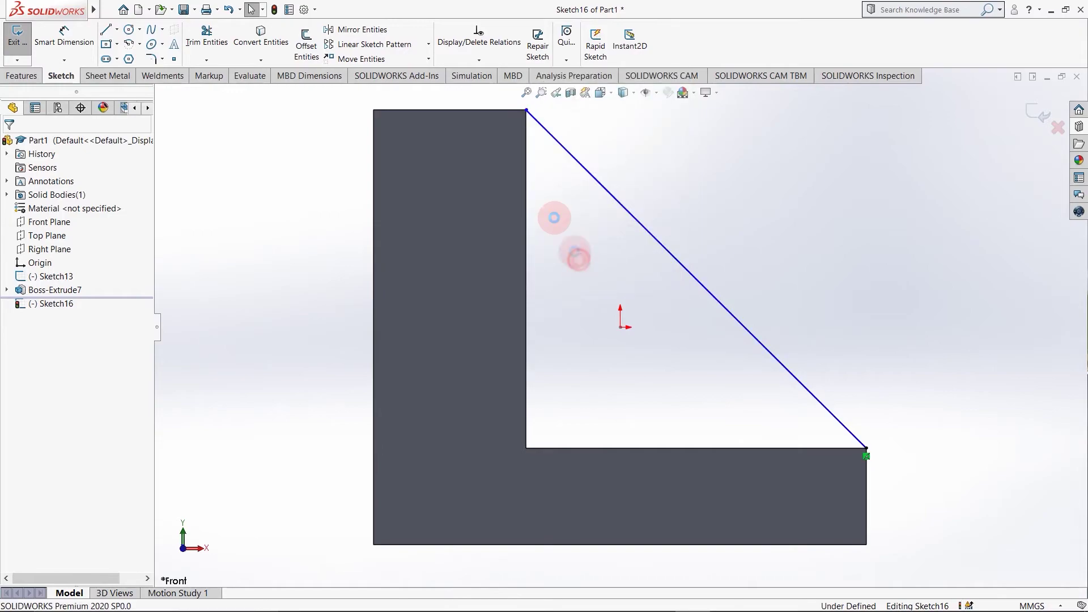
Replace the diagonal line with one about 103 mm long from the upright leg's inner edge to the base leg's upper edge.
{"action": "left_click", "coordinate": [556, 143]}
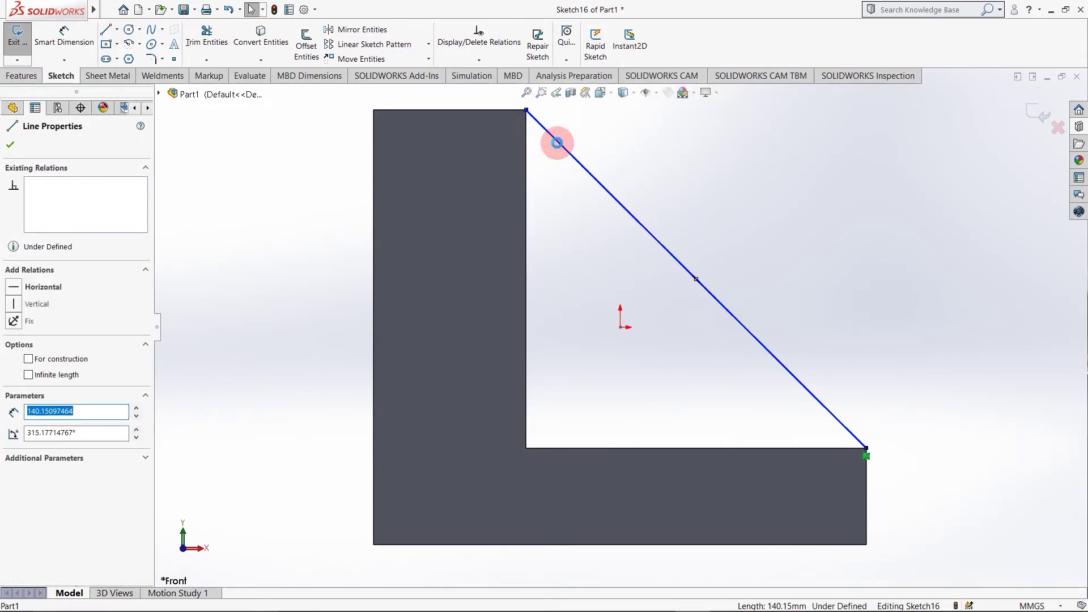
{"action": "key", "text": "Delete"}
{"action": "left_click", "coordinate": [107, 30]}
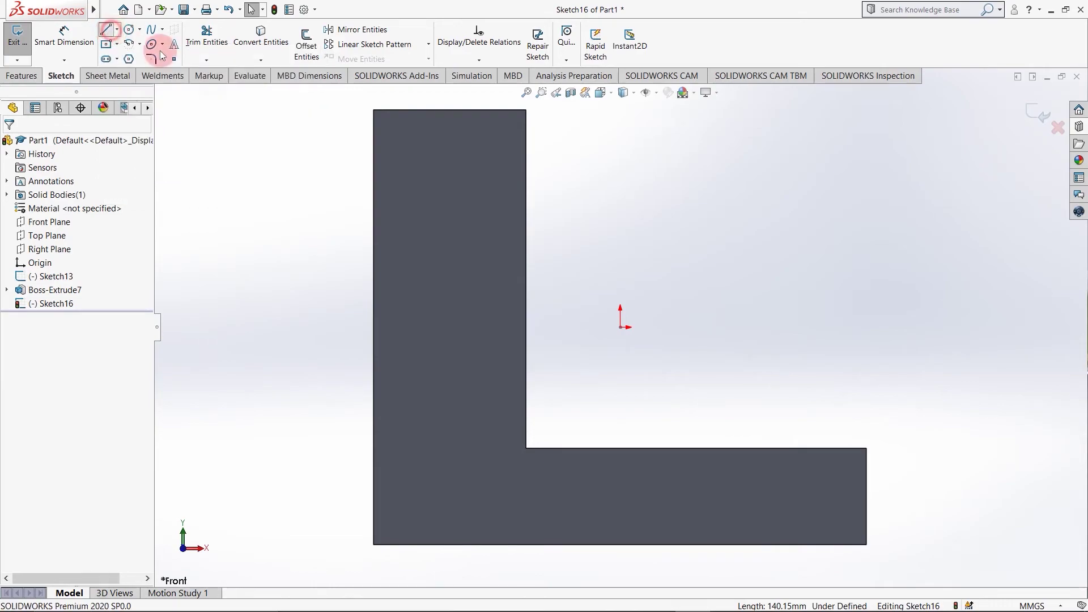
{"action": "left_click", "coordinate": [527, 216]}
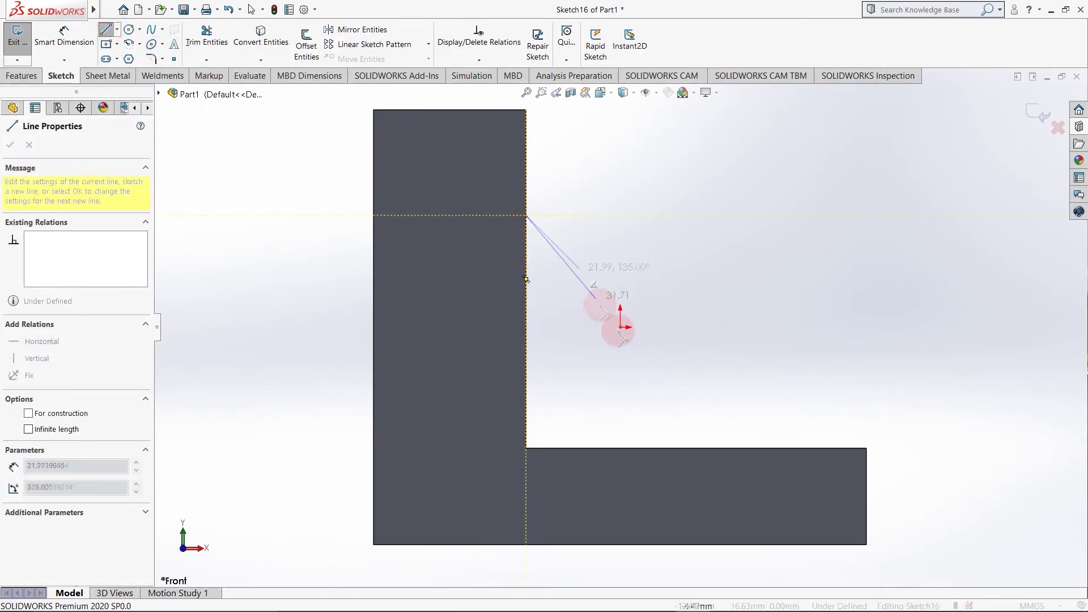
{"action": "left_click", "coordinate": [789, 448]}
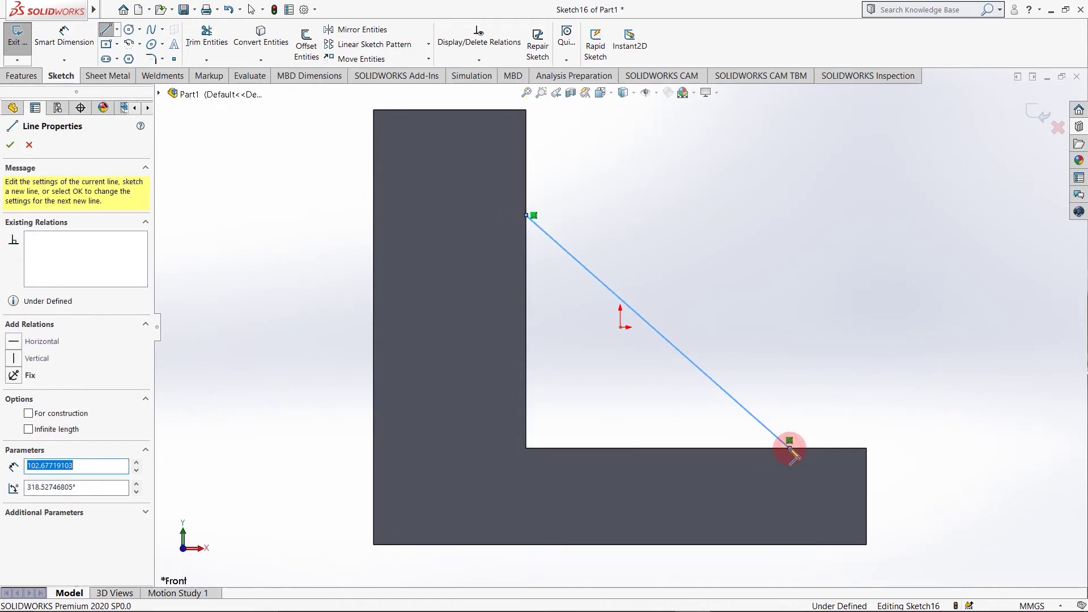
{"action": "key", "text": "Escape"}
Create a rib from the diagonal sketch line with a thickness of 20 mm, applied to both sides.
{"action": "middle_click_drag", "start_coordinate": [650, 332], "coordinate": [619, 343]}
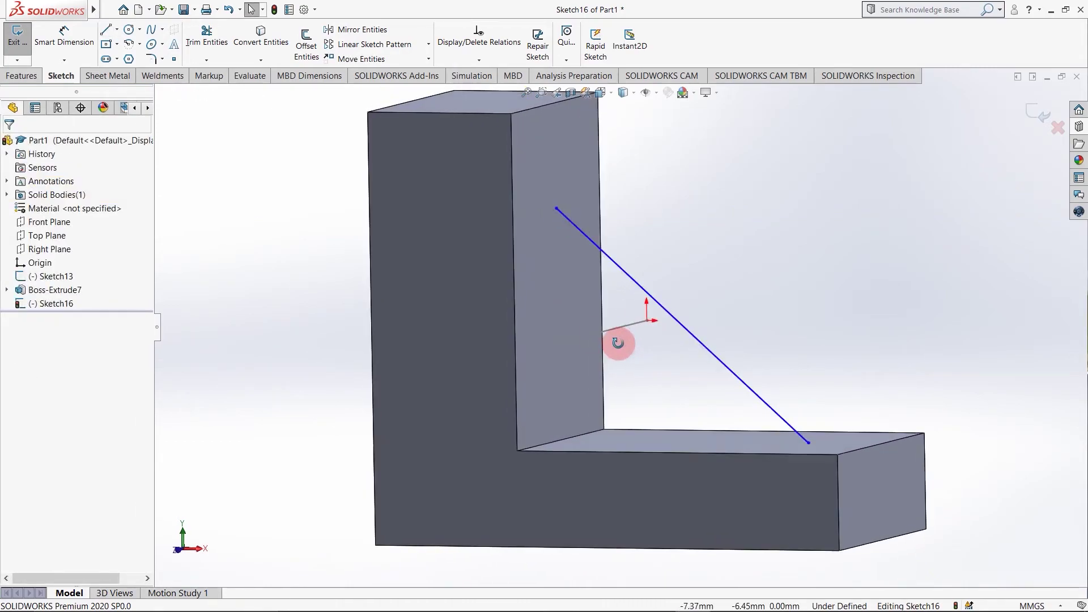
{"action": "left_click", "coordinate": [1019, 108]}
{"action": "left_click", "coordinate": [465, 29]}
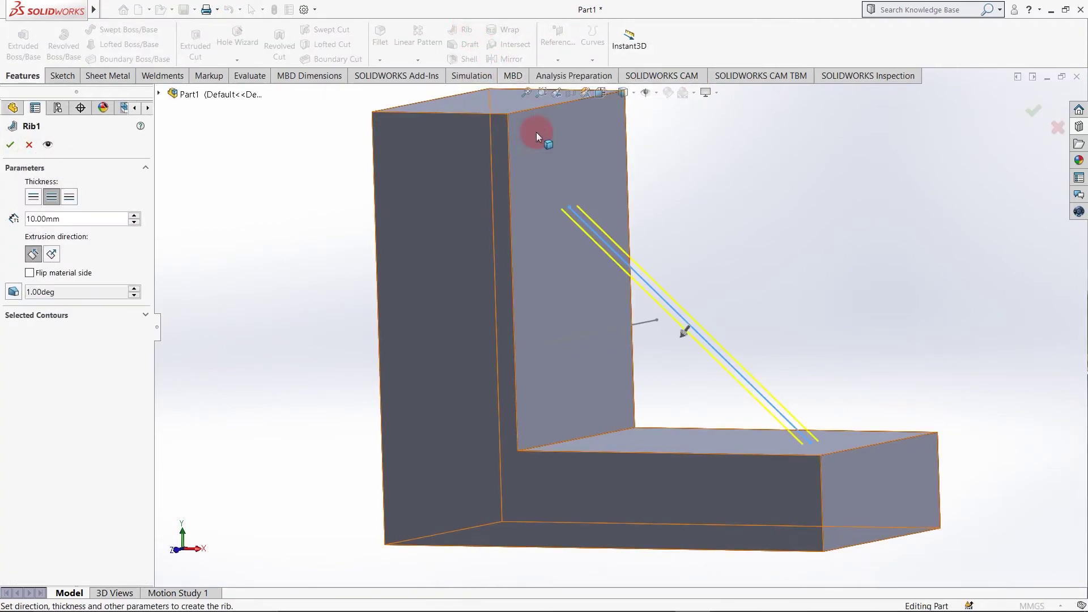
{"action": "middle_click_drag", "start_coordinate": [601, 343], "coordinate": [571, 396]}
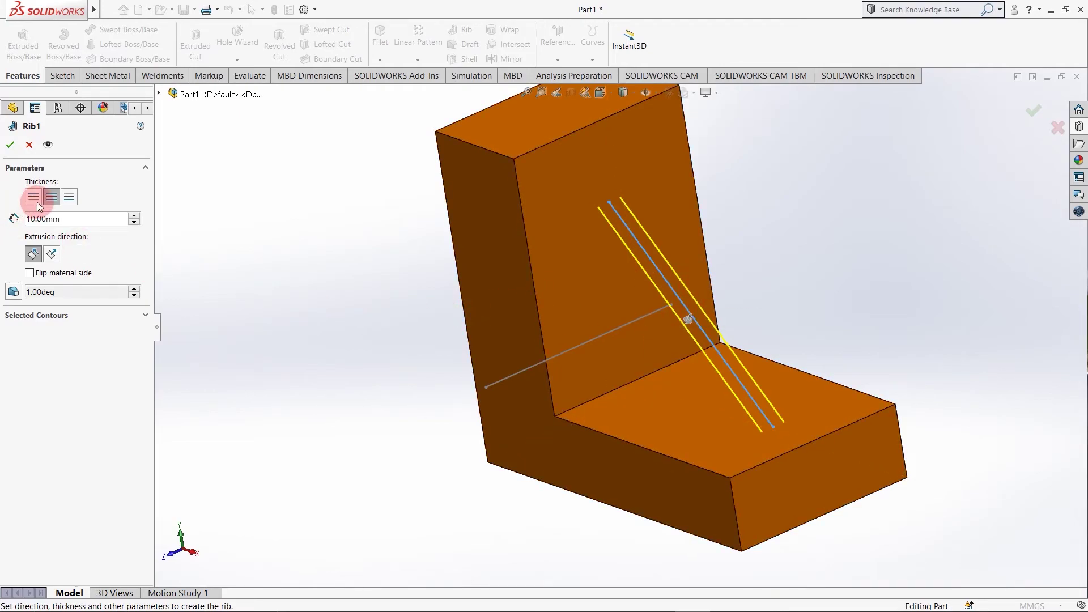
{"action": "left_click", "coordinate": [51, 198]}
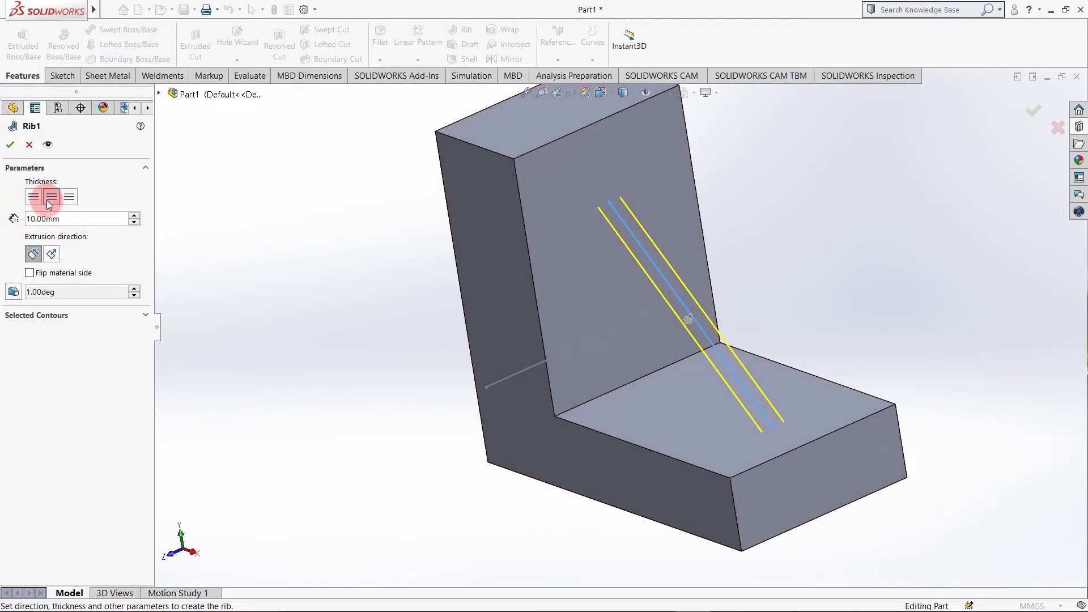
{"action": "double_click", "coordinate": [66, 219]}
{"action": "type", "text": "20"}
{"action": "key", "text": "Return"}
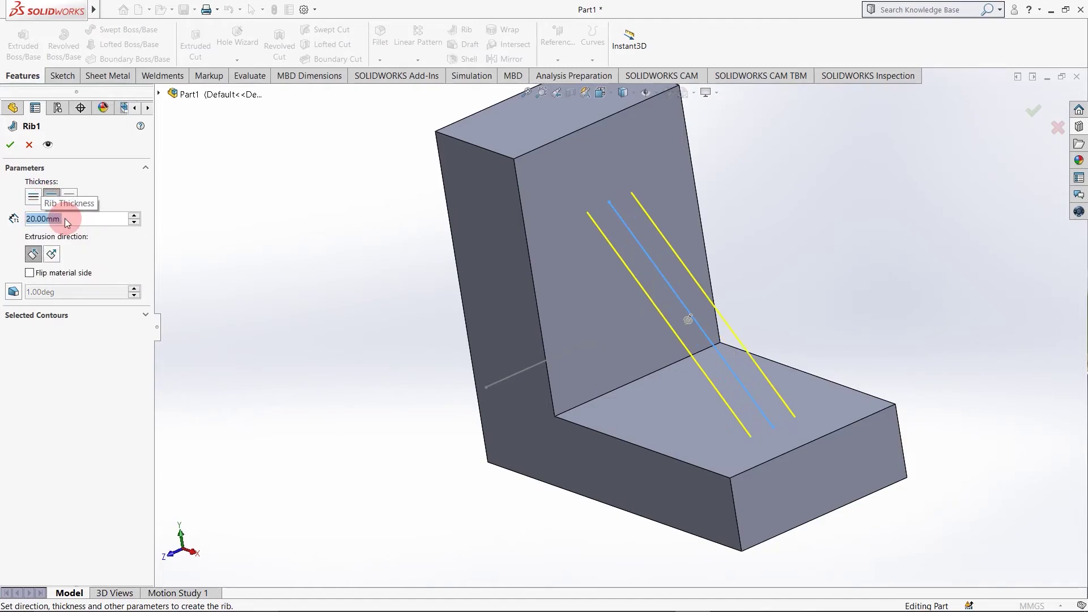
{"action": "left_click", "coordinate": [11, 145]}
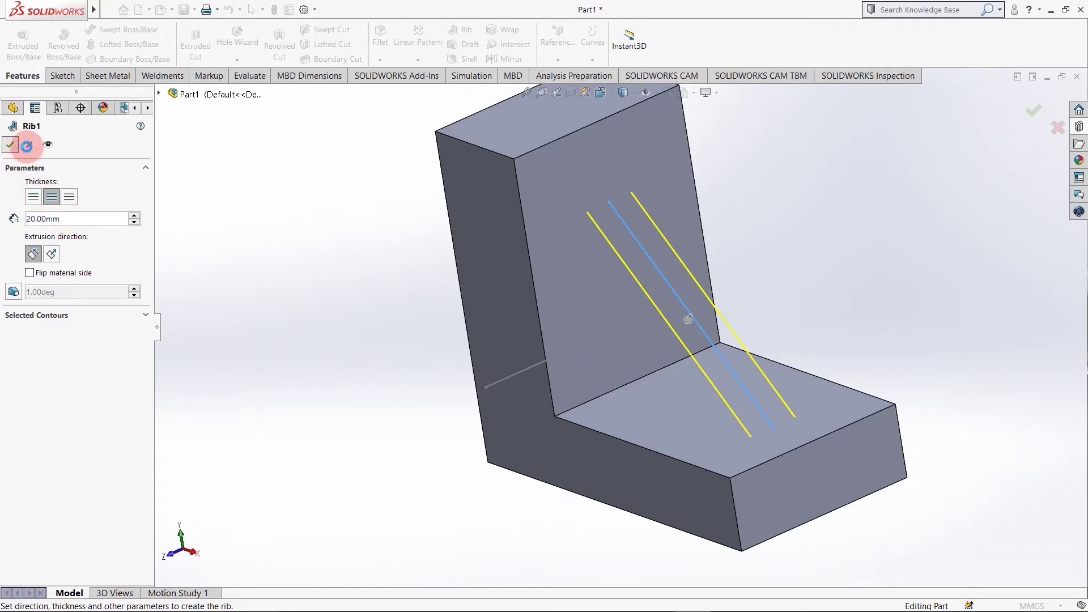
Hide Sketch13, the leftover line running through the bracket and rib.
{"action": "middle_click_drag", "start_coordinate": [367, 248], "coordinate": [384, 194]}
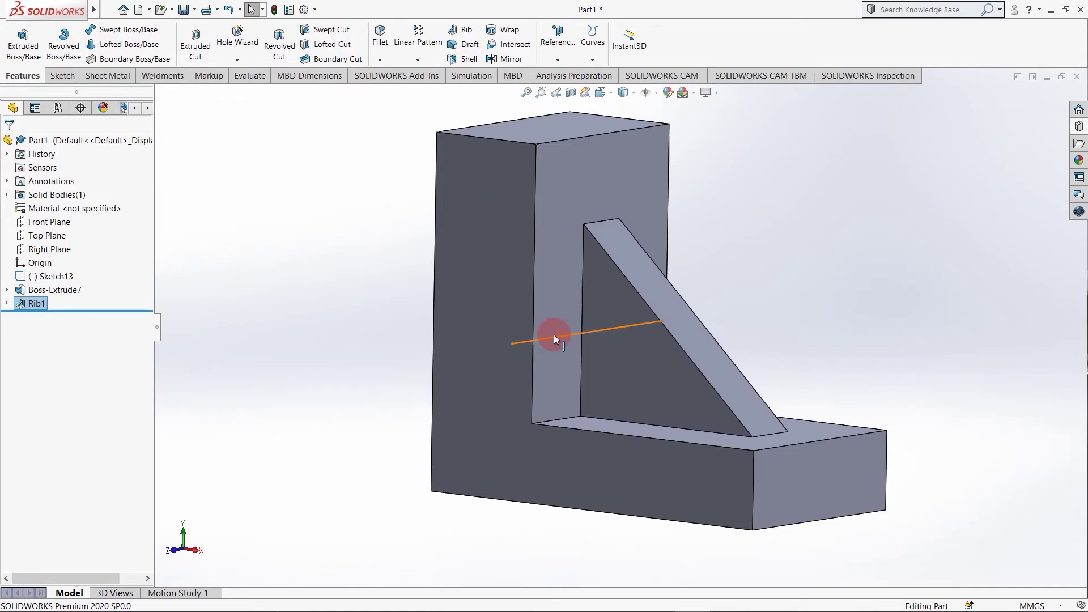
{"action": "scroll", "coordinate": [509, 295], "scroll_direction": "up", "scroll_amount": 2}
{"action": "middle_click_drag", "start_coordinate": [509, 295], "coordinate": [501, 349]}
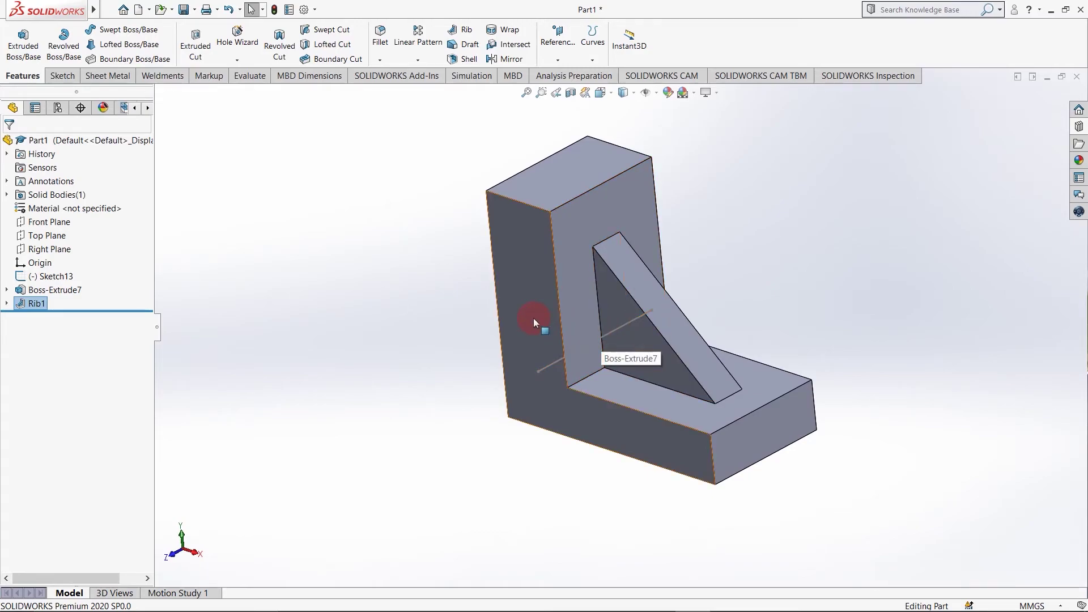
{"action": "right_click", "coordinate": [597, 342]}
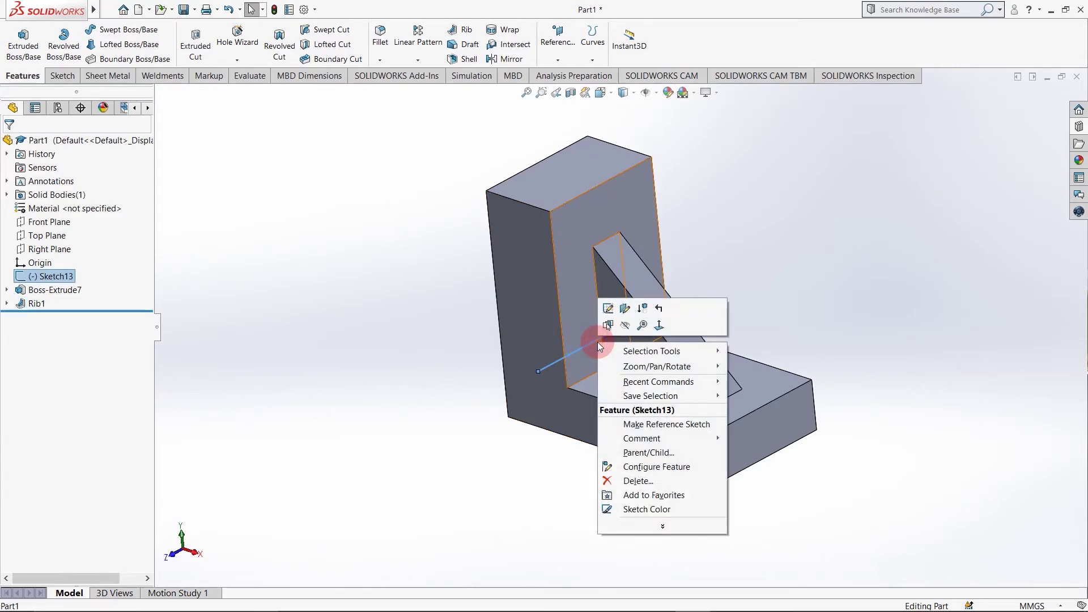
{"action": "left_click", "coordinate": [625, 325]}
Show Sketch13 in the model again and hide it once more.
{"action": "mouse_move", "coordinate": [563, 401]}
{"action": "middle_mouse_down"}
{"action": "mouse_move", "coordinate": [627, 365]}
{"action": "mouse_move", "coordinate": [576, 369]}
{"action": "middle_mouse_up"}
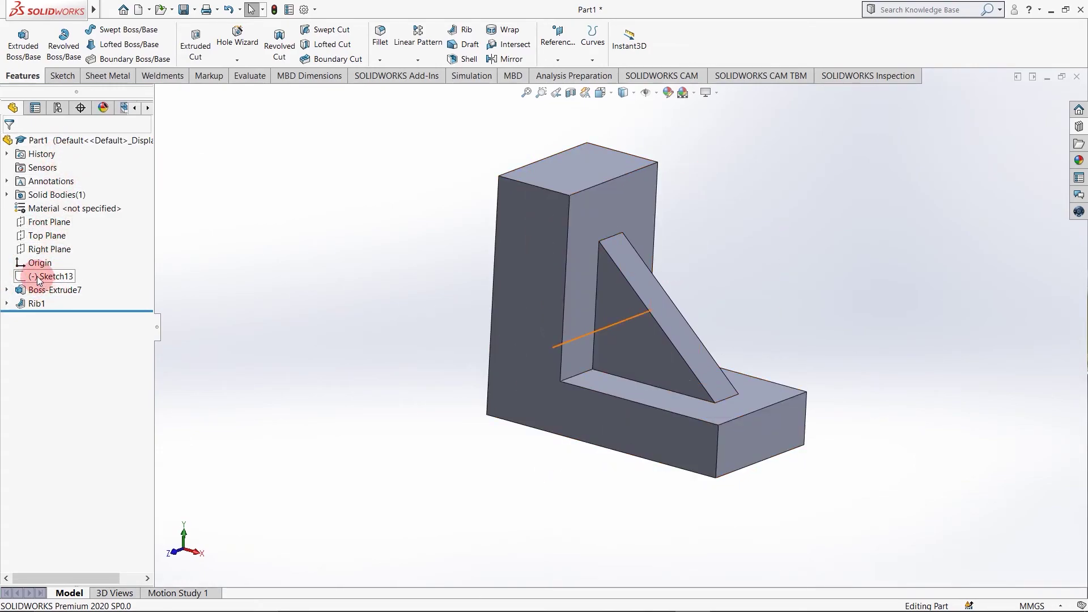
{"action": "mouse_move", "coordinate": [42, 293]}
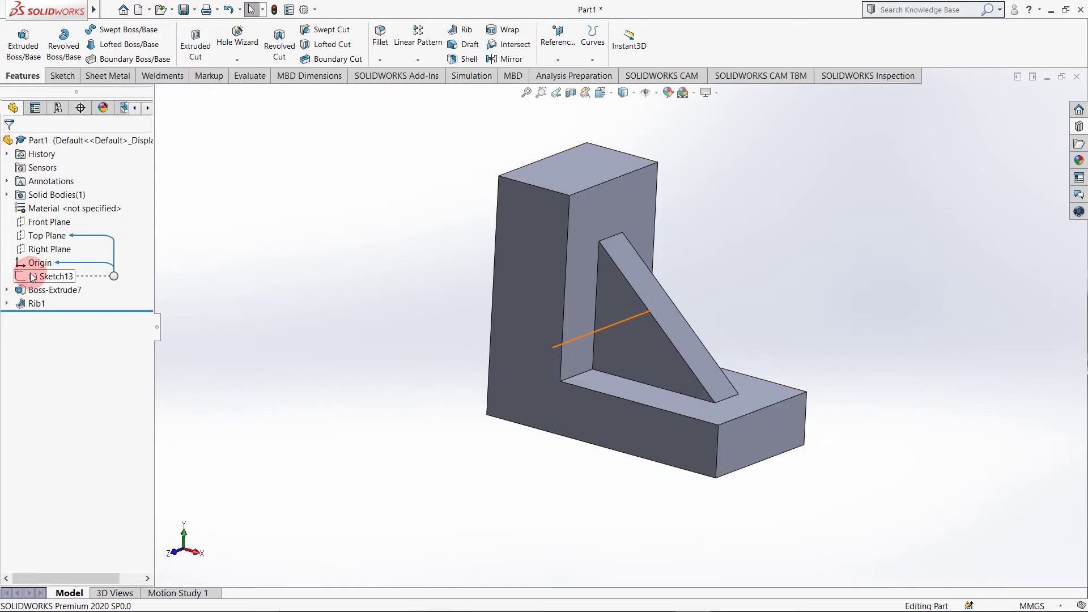
{"action": "right_click", "coordinate": [31, 274]}
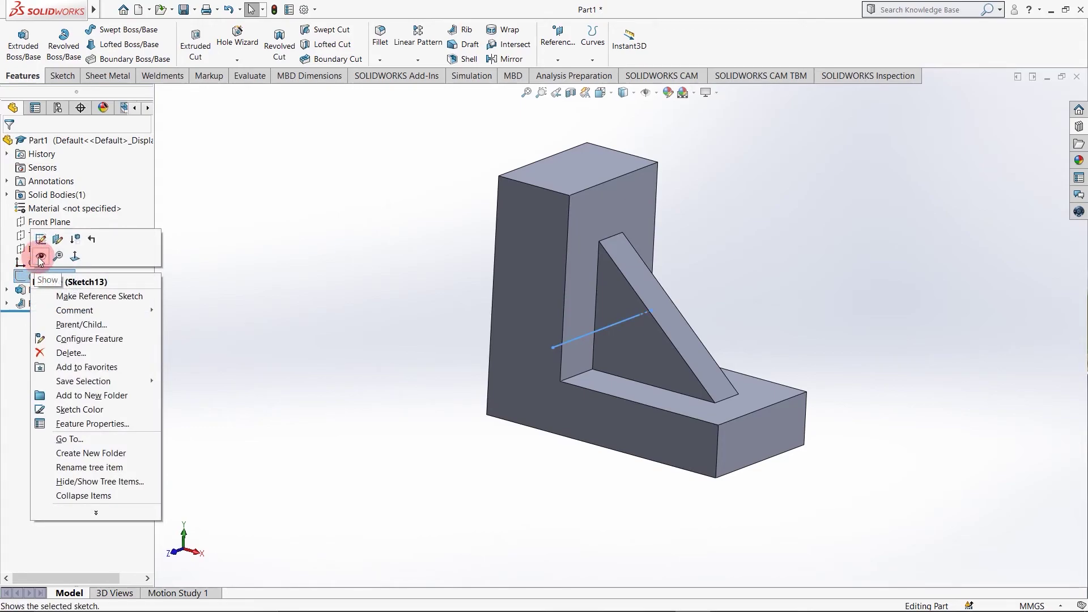
{"action": "left_click", "coordinate": [41, 258]}
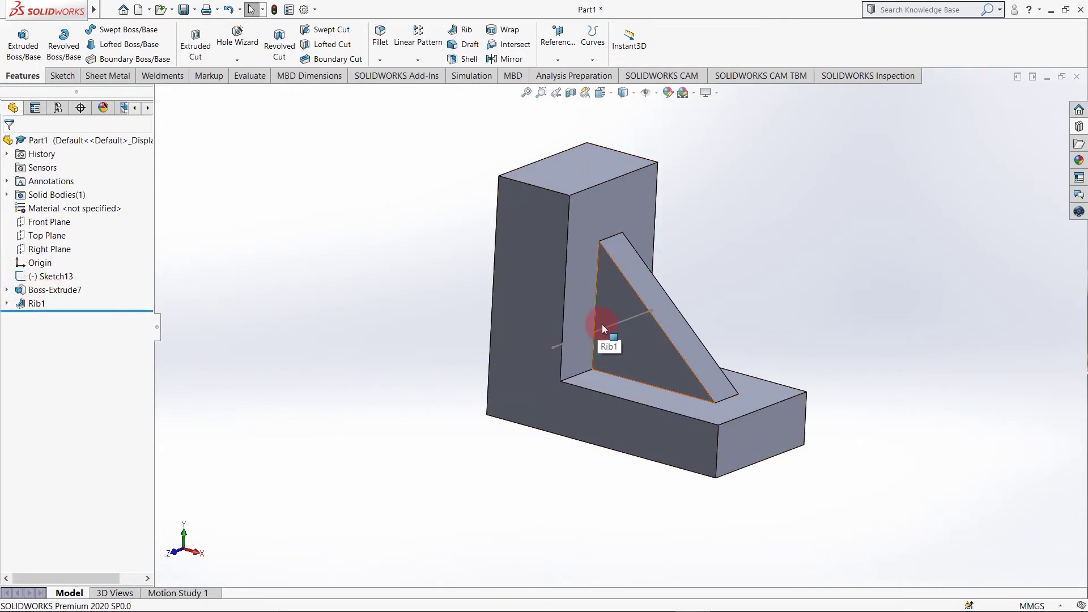
{"action": "right_click", "coordinate": [26, 276]}
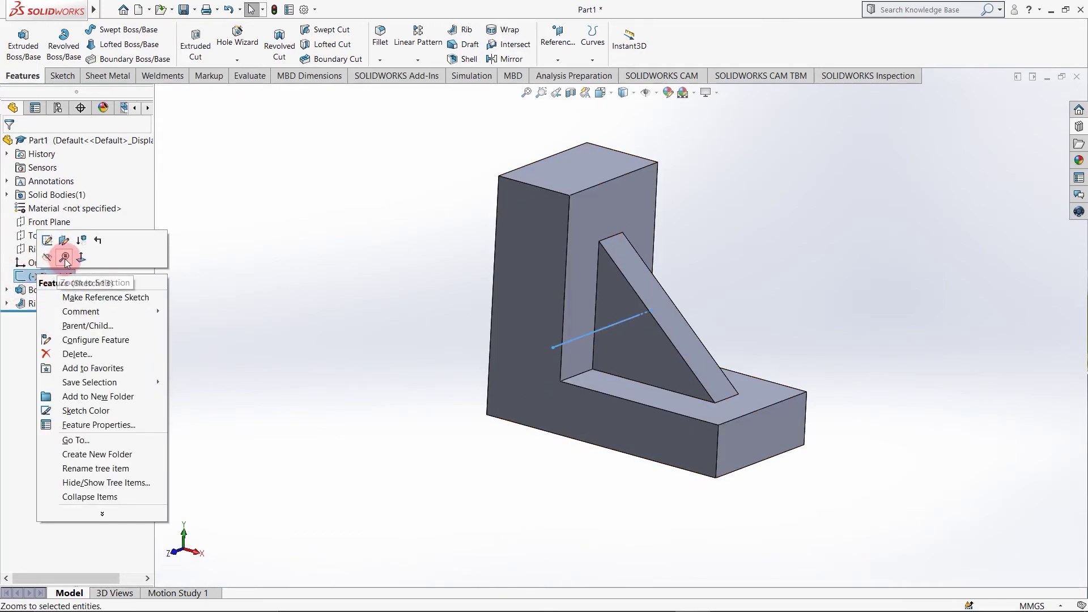
{"action": "left_click", "coordinate": [316, 353]}
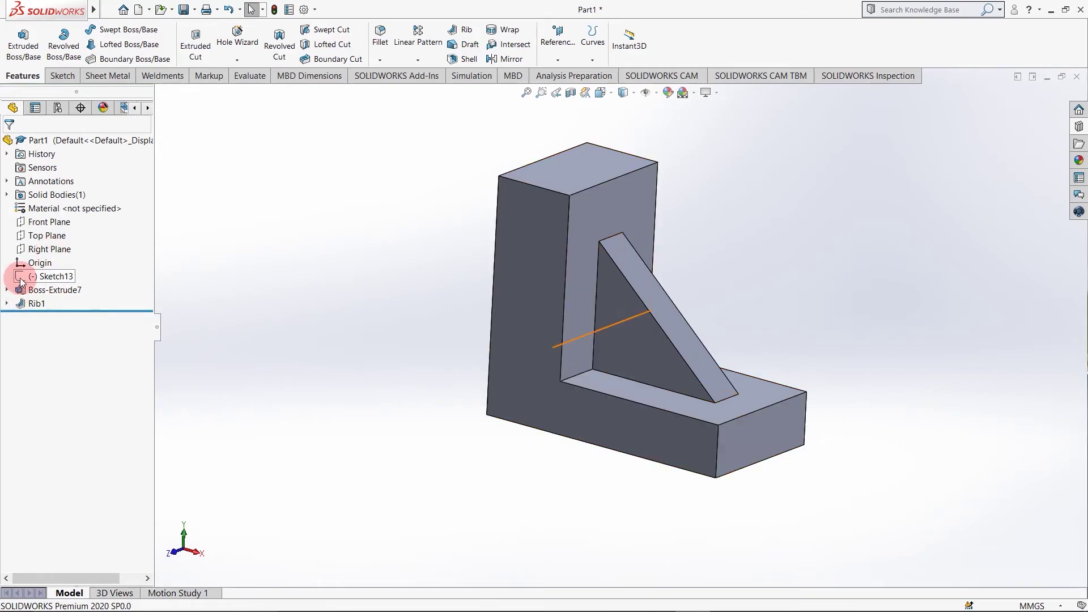
Set up a reference plane offset 30 mm from the bracket's L-shaped side face.
{"action": "scroll", "coordinate": [539, 381], "scroll_direction": "up", "scroll_amount": 2}
{"action": "middle_click_drag", "start_coordinate": [541, 382], "coordinate": [480, 388]}
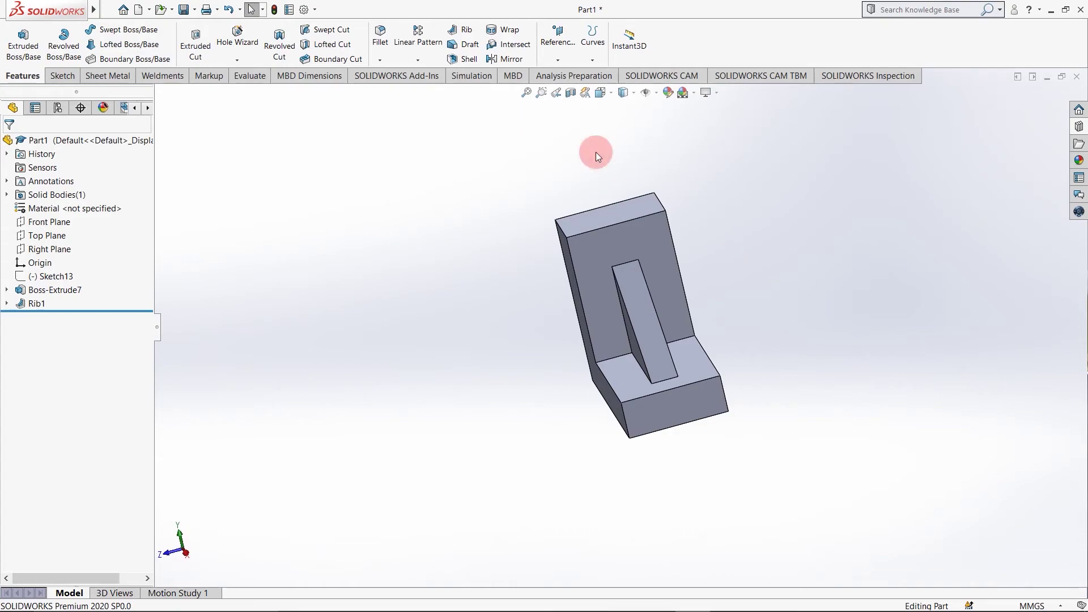
{"action": "left_click", "coordinate": [556, 46]}
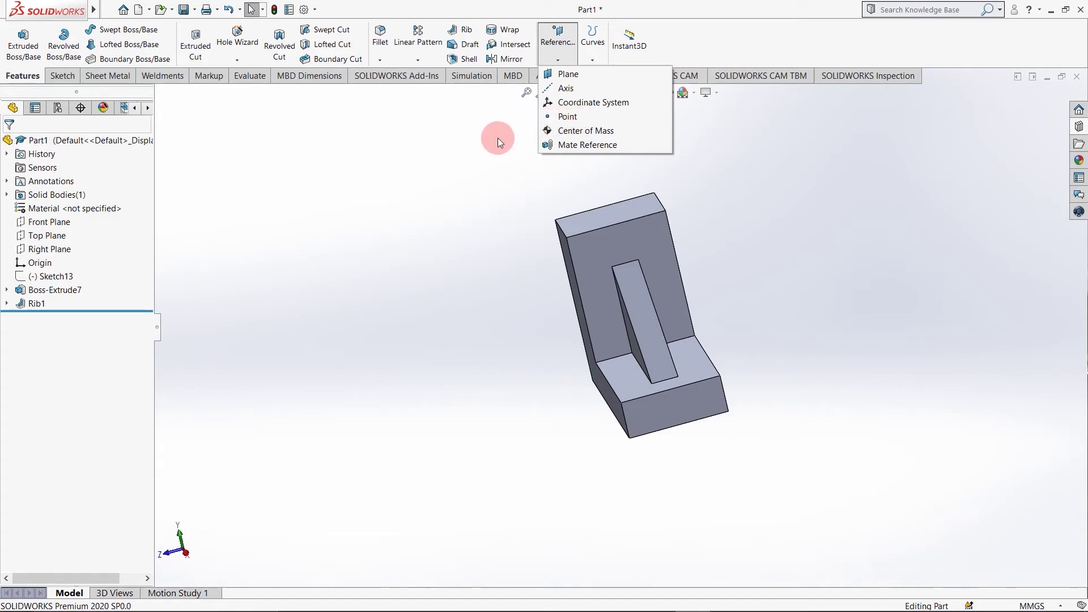
{"action": "left_click", "coordinate": [535, 139]}
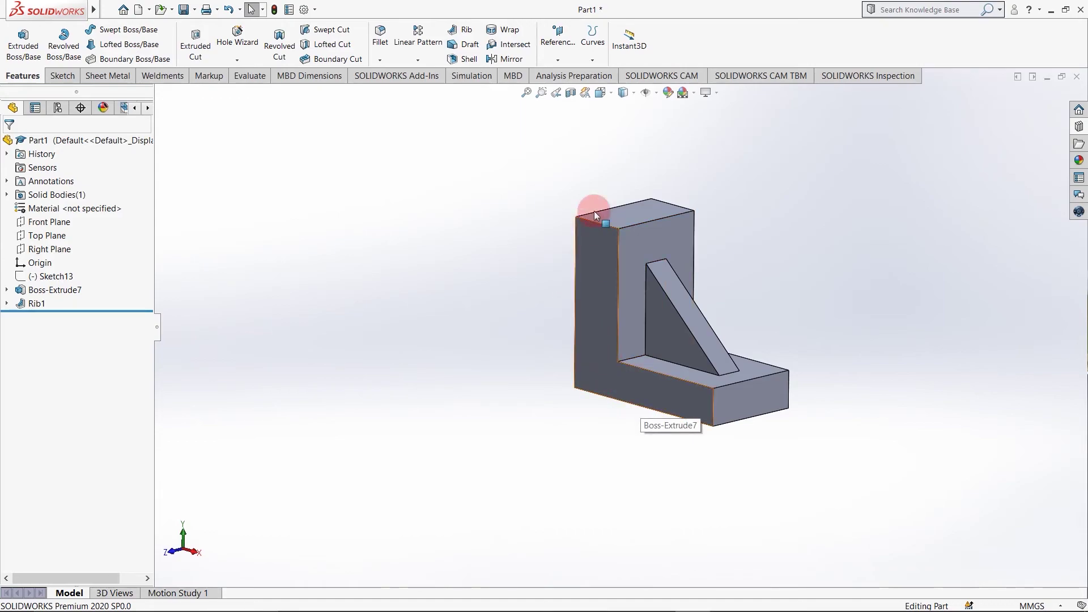
{"action": "left_click", "coordinate": [549, 36]}
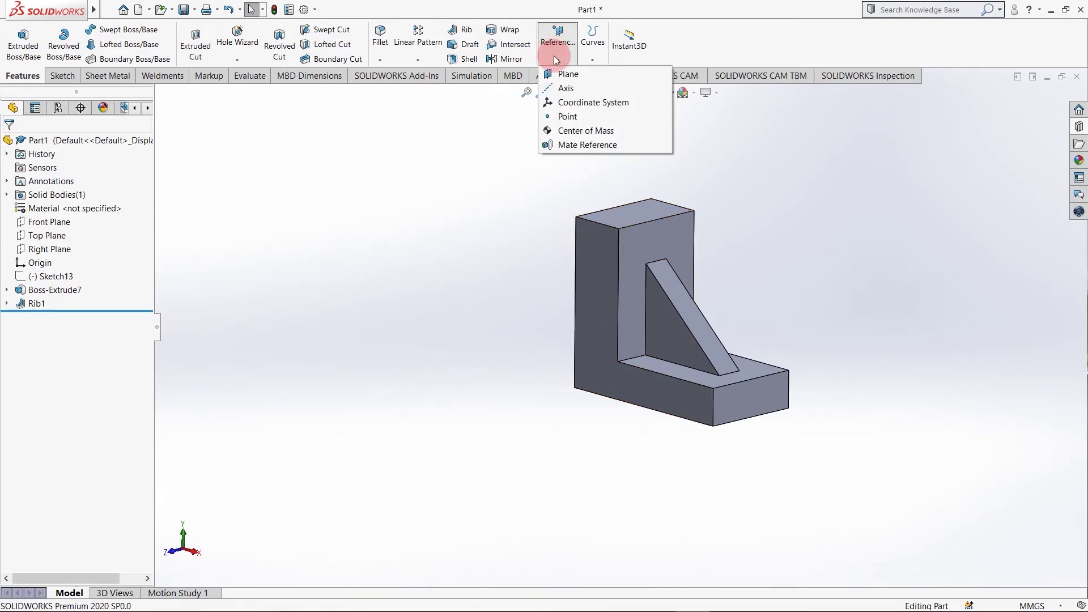
{"action": "left_click", "coordinate": [562, 73]}
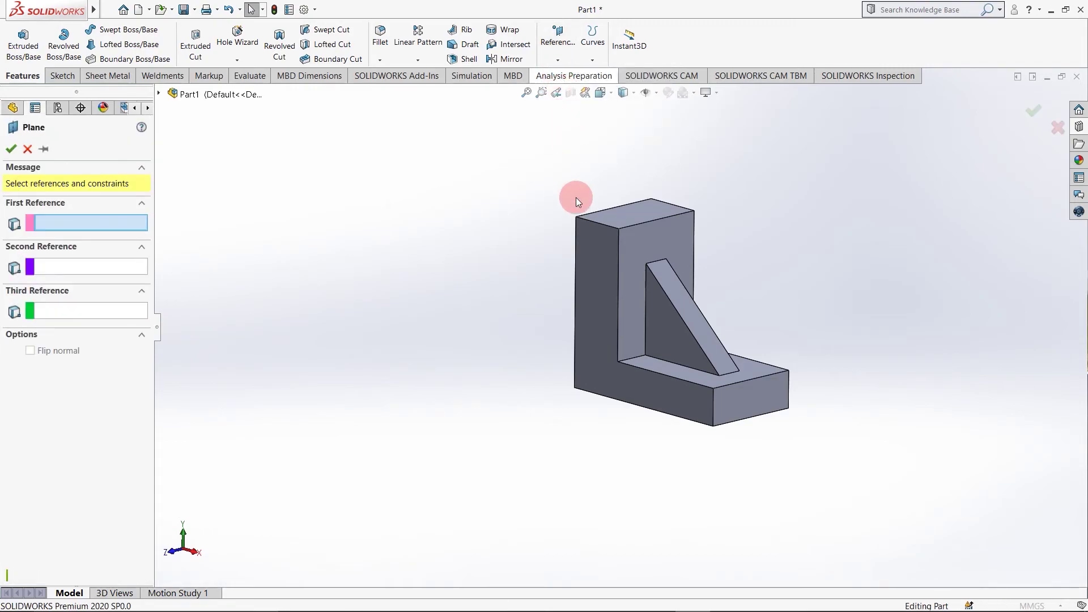
{"action": "left_click", "coordinate": [597, 270]}
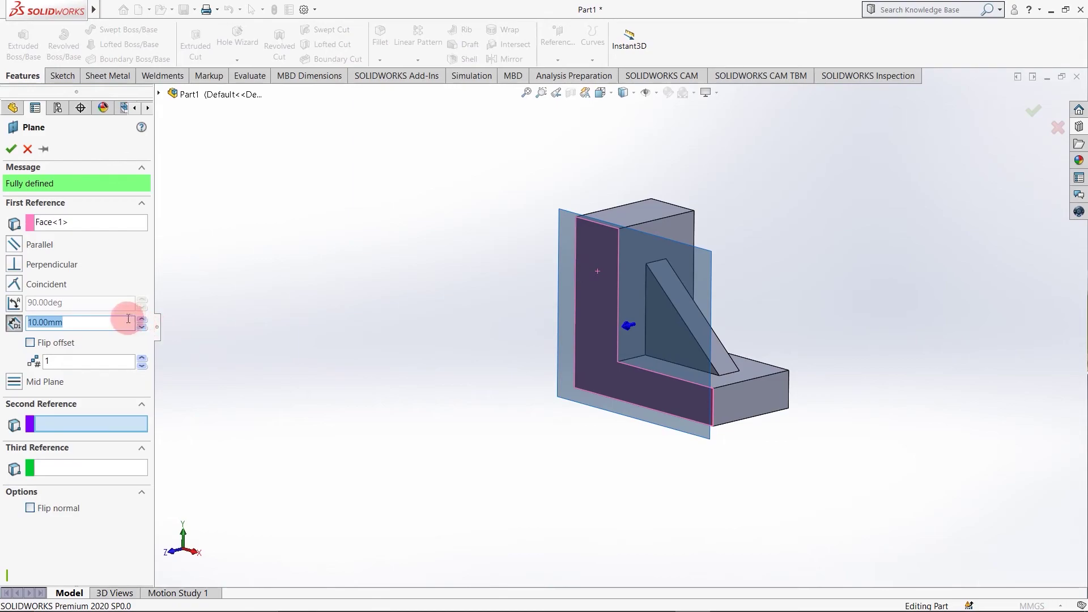
{"action": "middle_click_drag", "start_coordinate": [436, 389], "coordinate": [301, 372]}
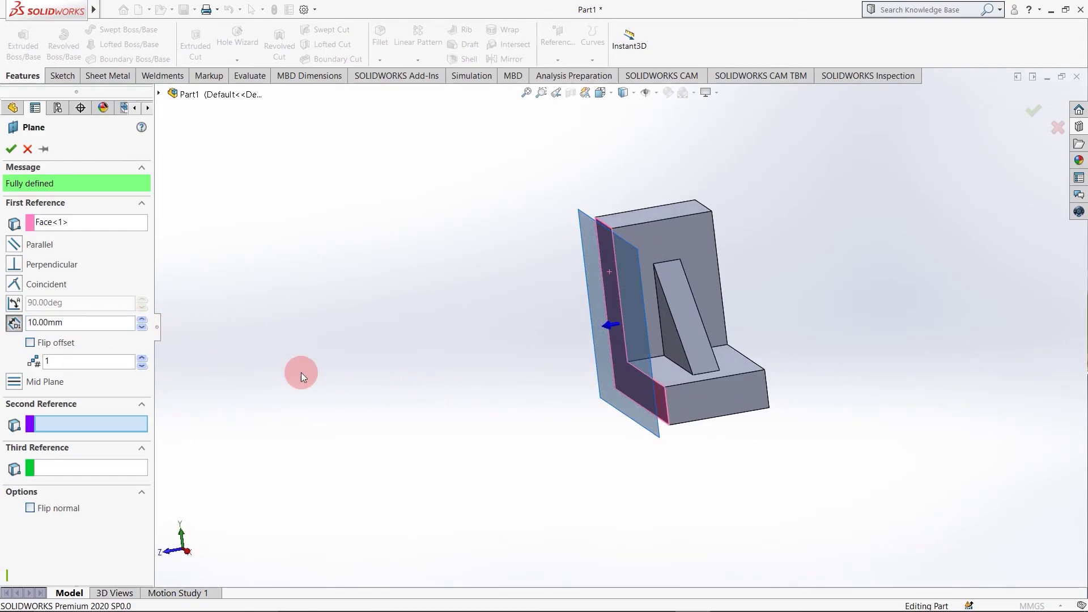
{"action": "left_click", "coordinate": [46, 321]}
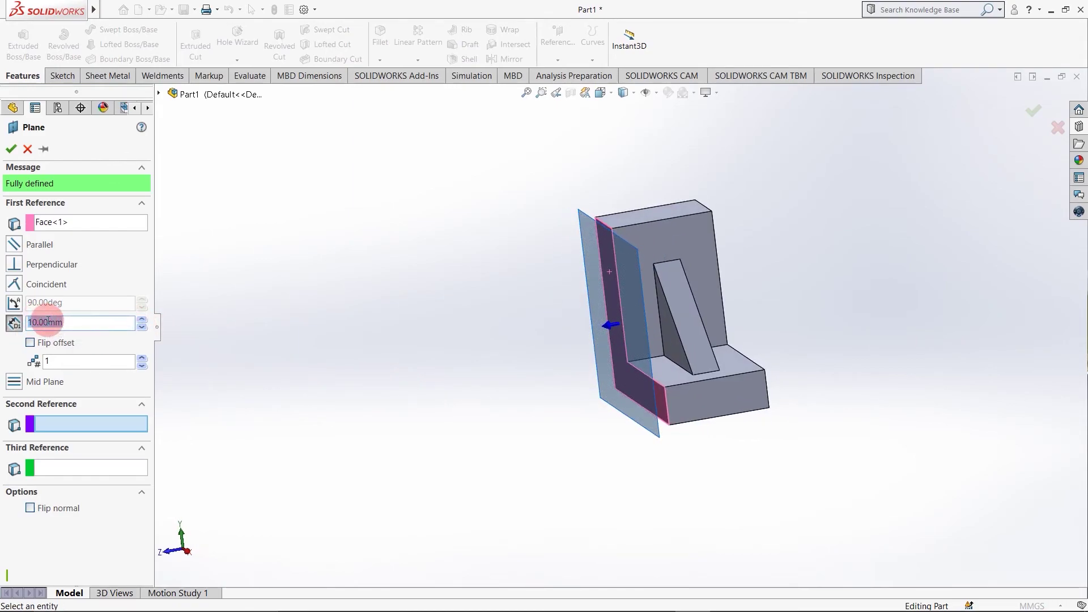
{"action": "type", "text": "30"}
{"action": "key", "text": "Return"}
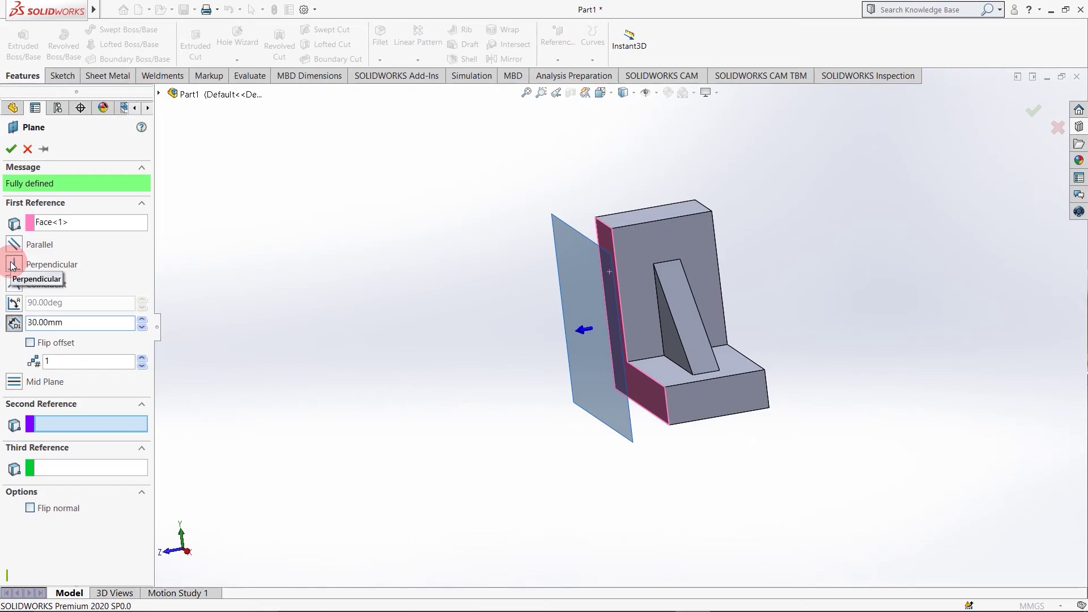
Try making the plane perpendicular to the side face with the upright leg's top face as second reference, and cancel the plane.
{"action": "left_click", "coordinate": [28, 271]}
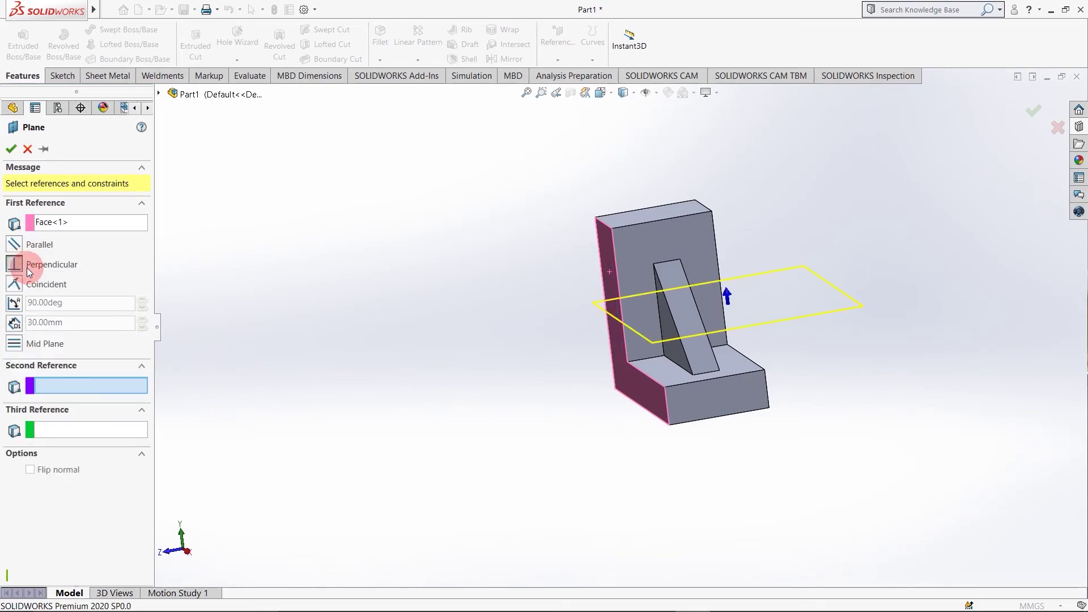
{"action": "left_click", "coordinate": [652, 217]}
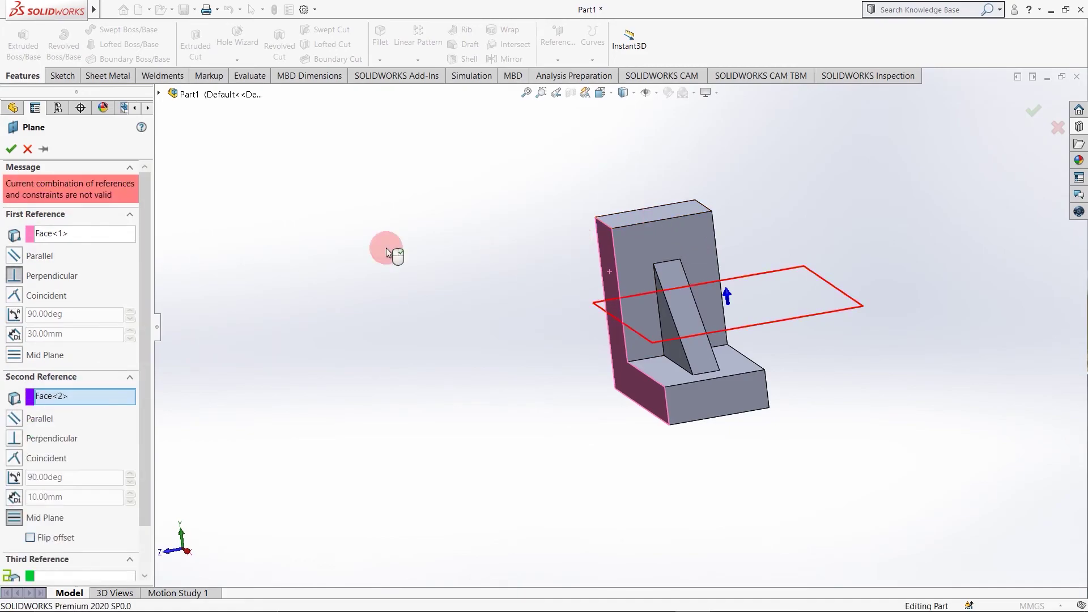
{"action": "left_click", "coordinate": [27, 149]}
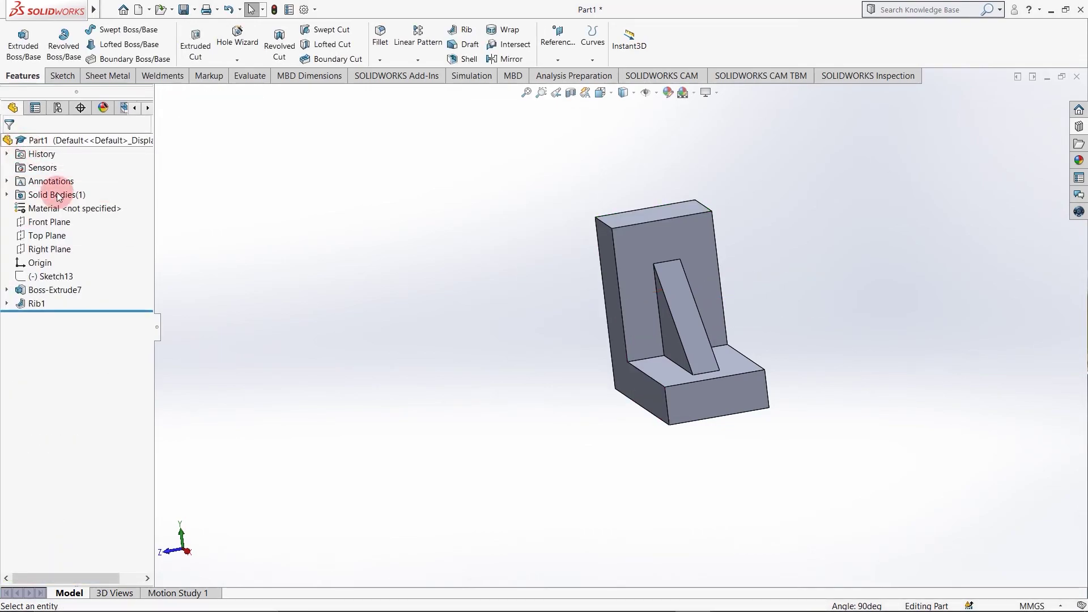
Create a reference plane offset 30 mm outward from the bracket's L-shaped side face.
{"action": "left_click", "coordinate": [557, 35]}
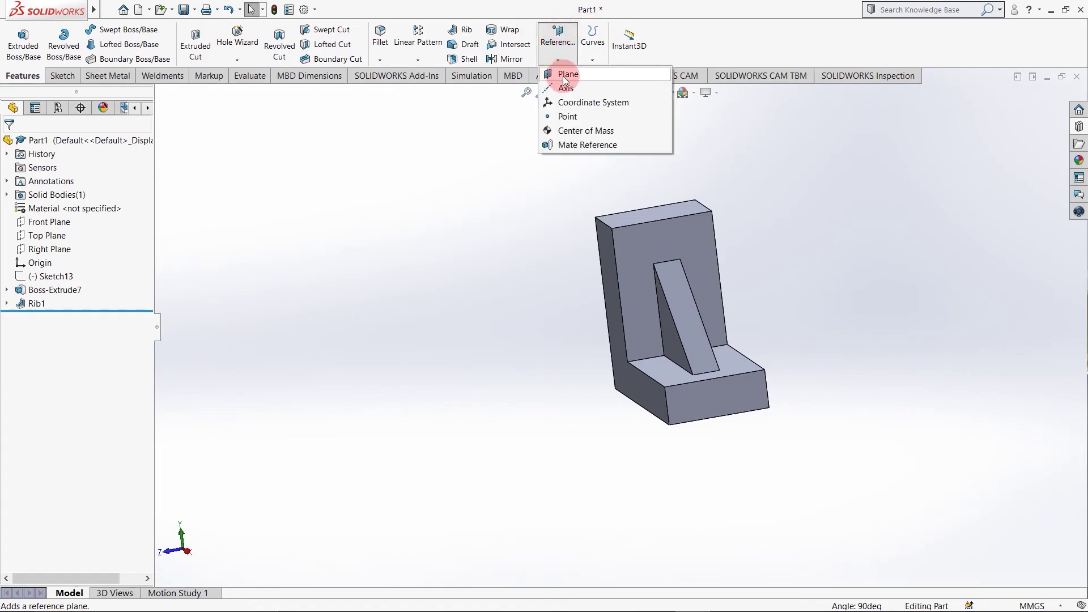
{"action": "left_click", "coordinate": [568, 75]}
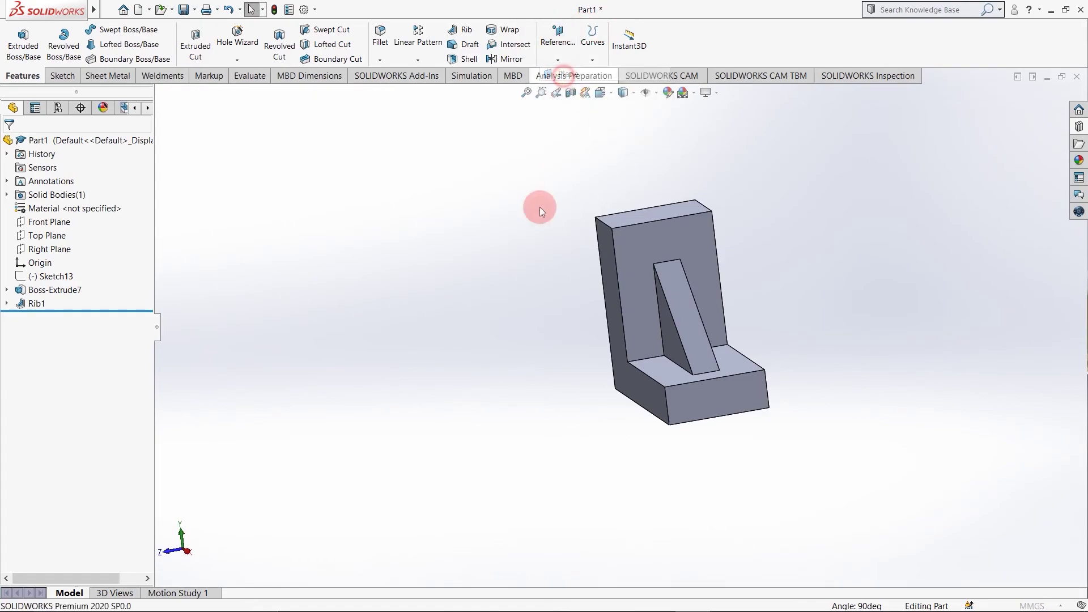
{"action": "left_click", "coordinate": [604, 263]}
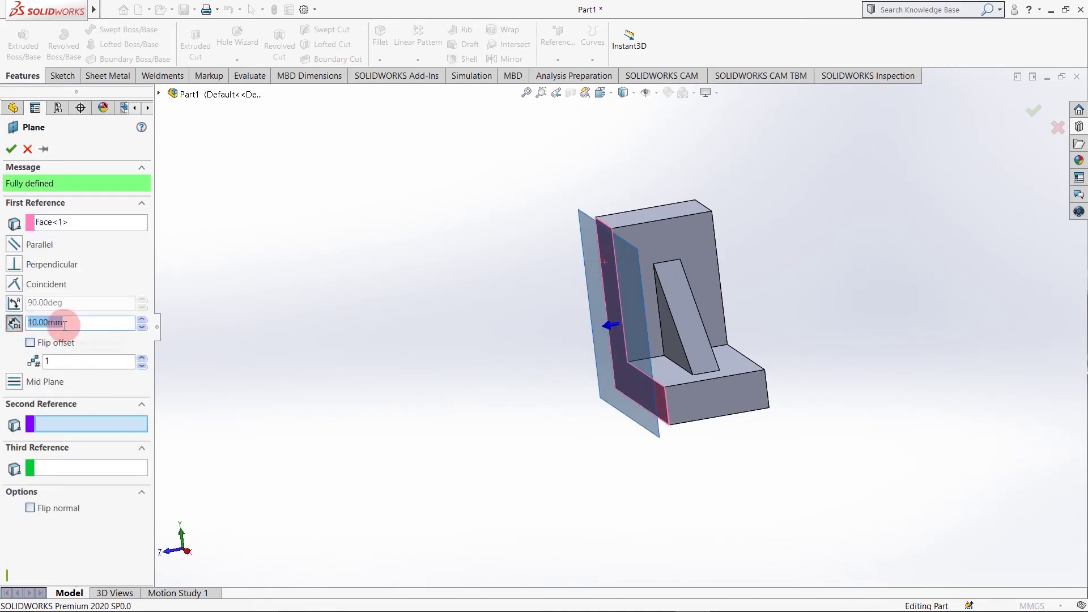
{"action": "type", "text": "30"}
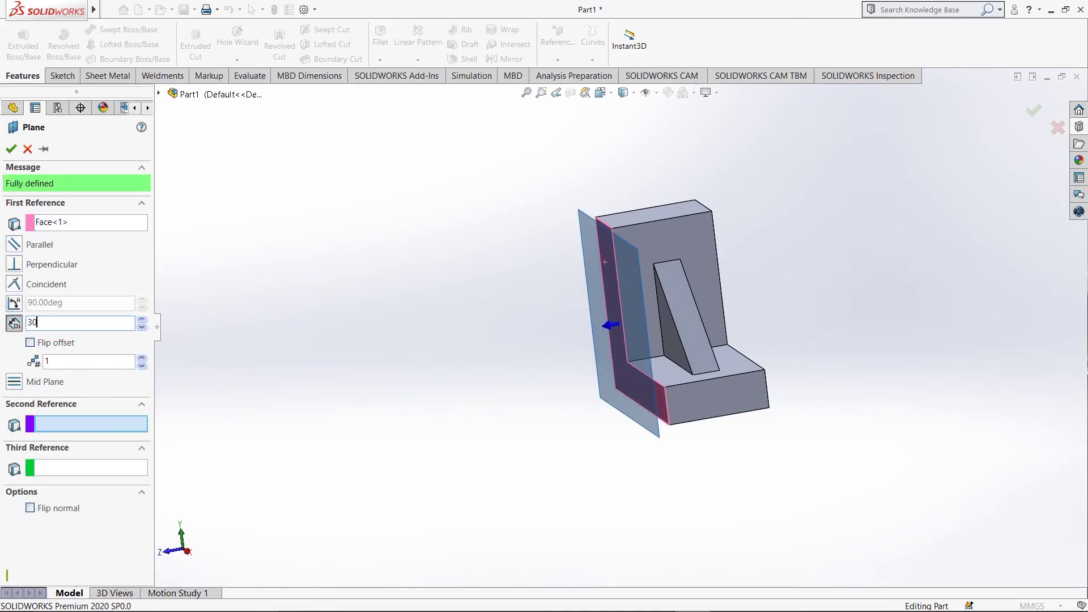
{"action": "key", "text": "Return"}
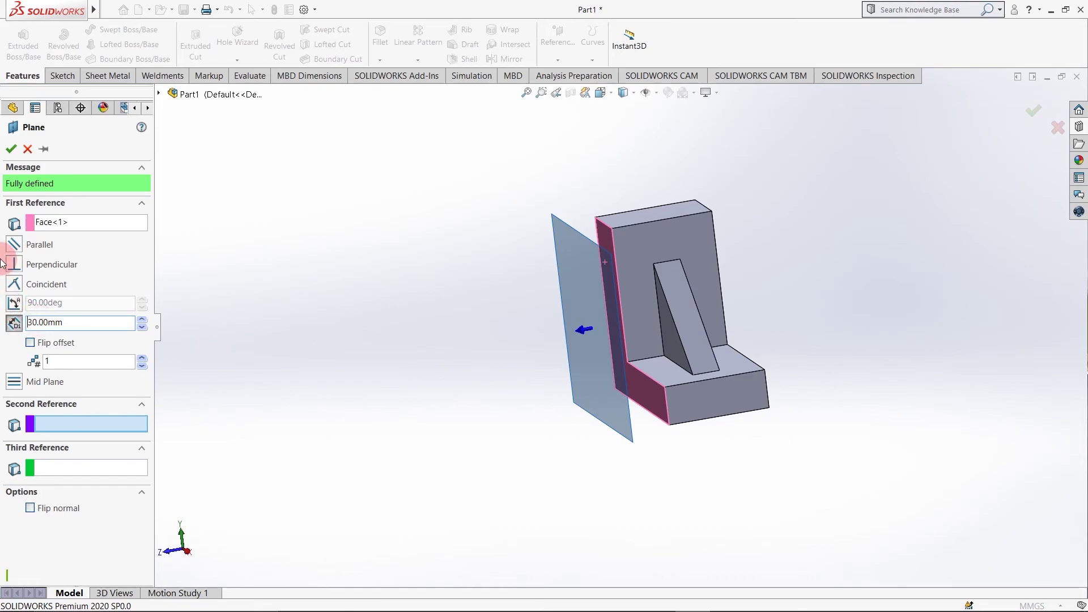
{"action": "left_click", "coordinate": [10, 149]}
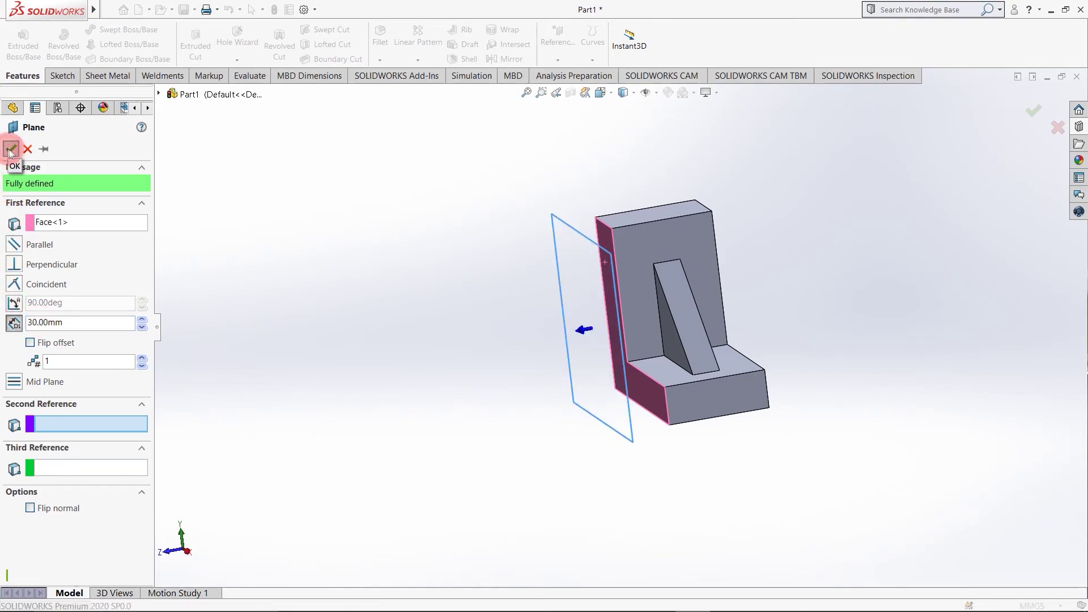
Sketch a center rectangle about 87 by 64 mm on the new offset plane.
{"action": "right_click", "coordinate": [570, 300]}
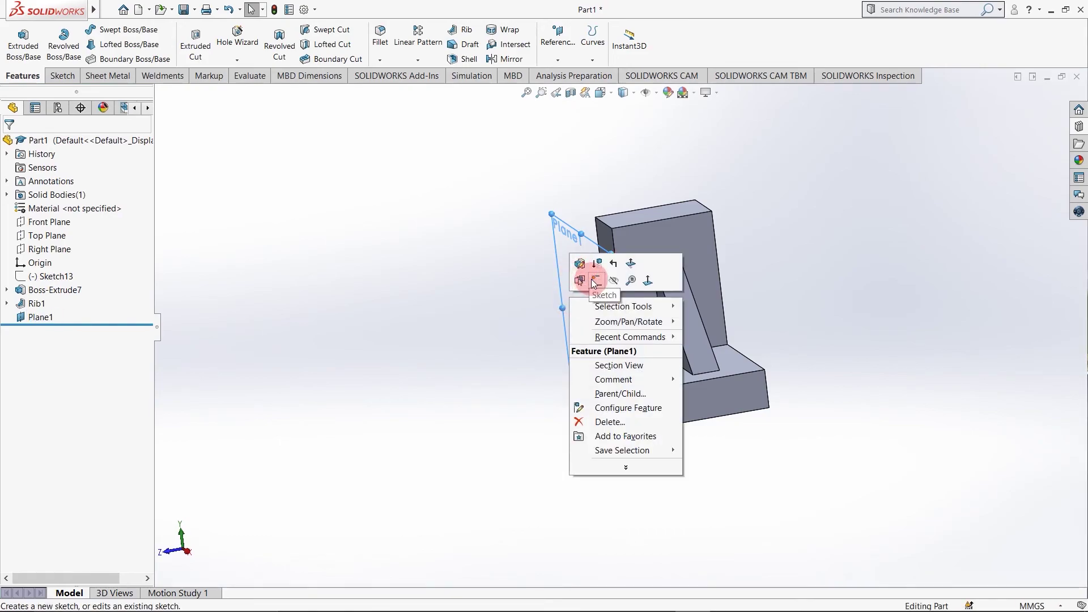
{"action": "left_click", "coordinate": [594, 281]}
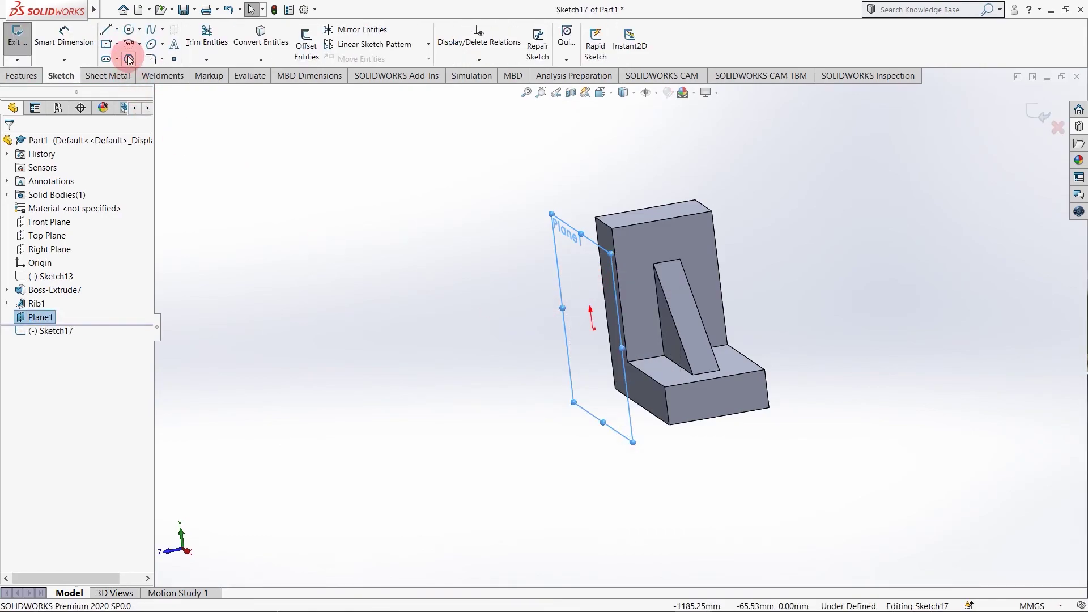
{"action": "left_click", "coordinate": [107, 42]}
{"action": "left_click", "coordinate": [591, 311]}
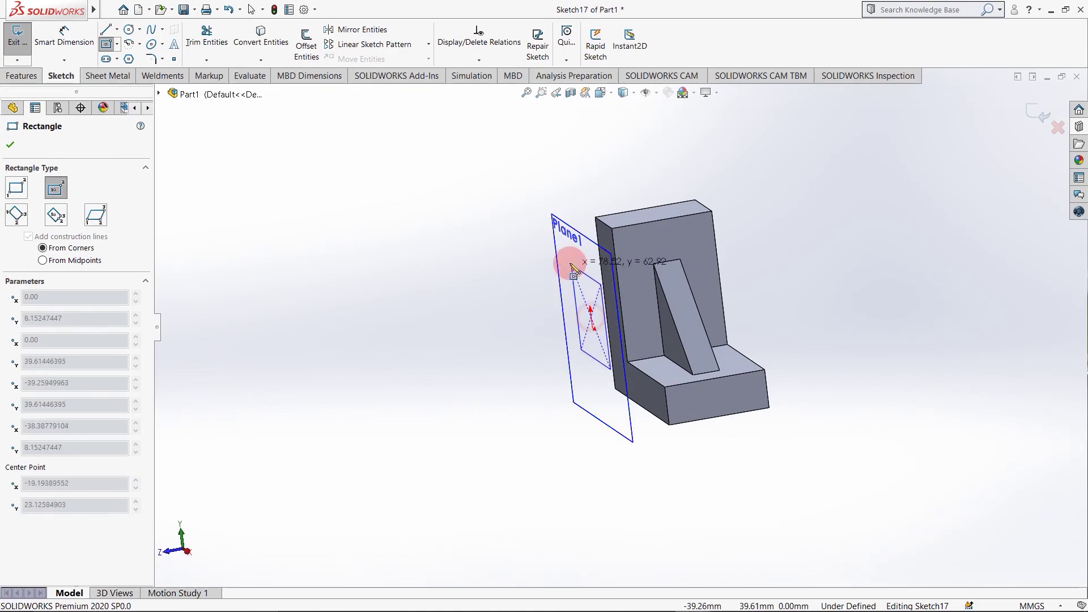
{"action": "left_click", "coordinate": [571, 266]}
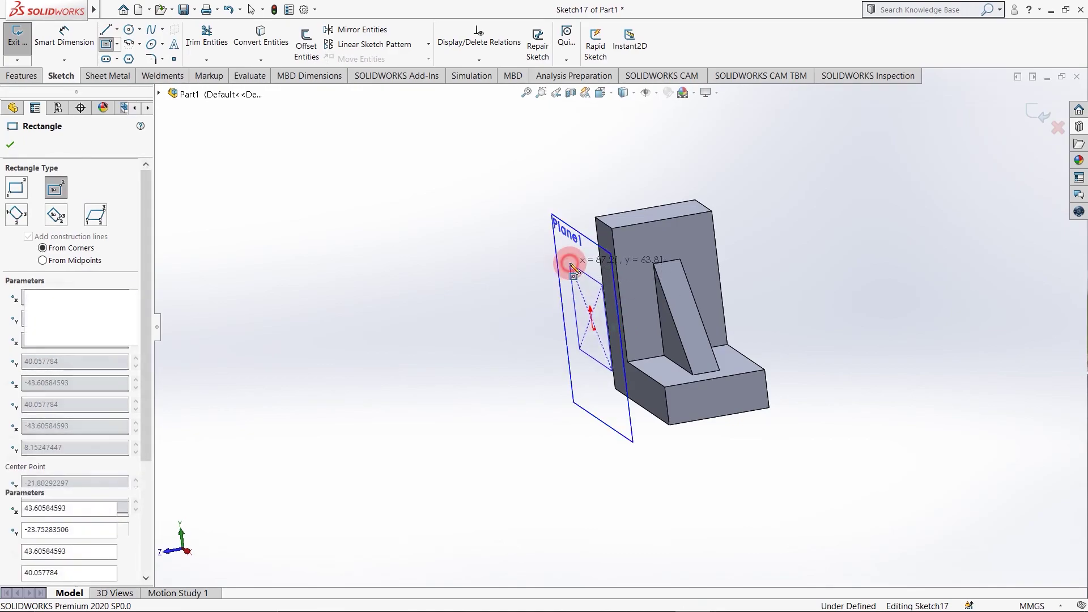
Extrude the rectangle into a separate block extending away from the bracket, and remove the block and offset plane again.
{"action": "left_click", "coordinate": [17, 76]}
{"action": "left_click", "coordinate": [9, 54]}
{"action": "left_click", "coordinate": [12, 145]}
{"action": "middle_click_drag", "start_coordinate": [518, 459], "coordinate": [491, 448]}
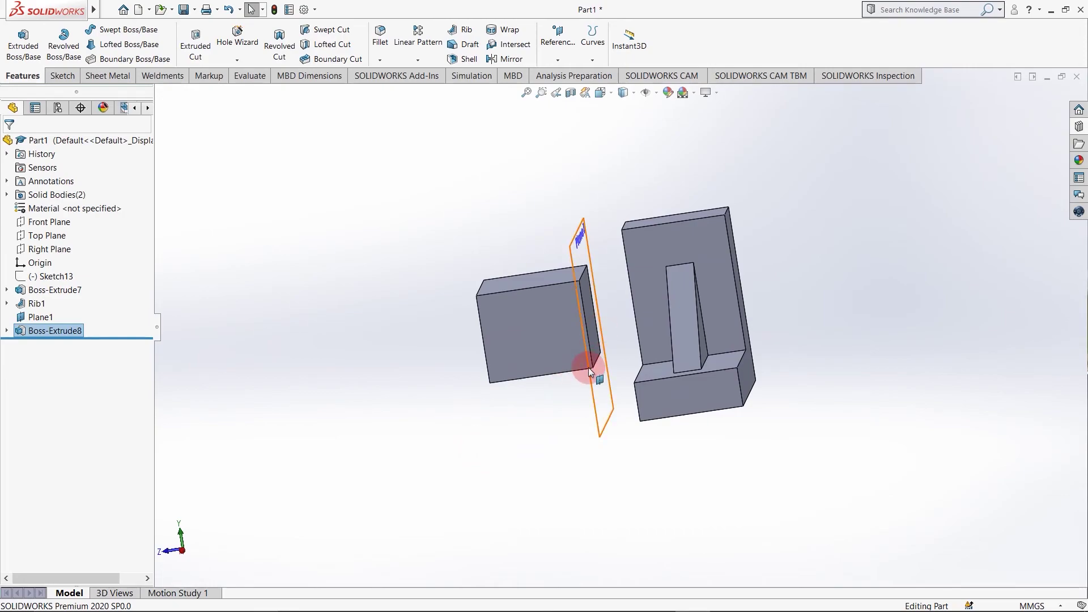
{"action": "right_click", "coordinate": [597, 385]}
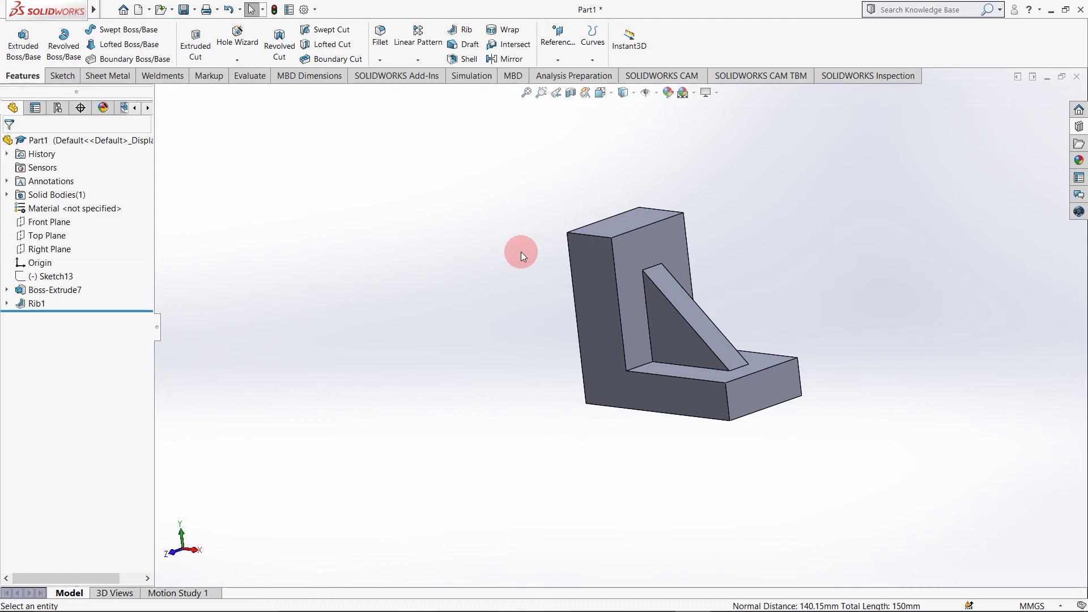
Try a reference plane through the upright leg's inner top edge and the base's outer top edge, and cancel it.
{"action": "left_click", "coordinate": [558, 34]}
{"action": "left_click", "coordinate": [564, 74]}
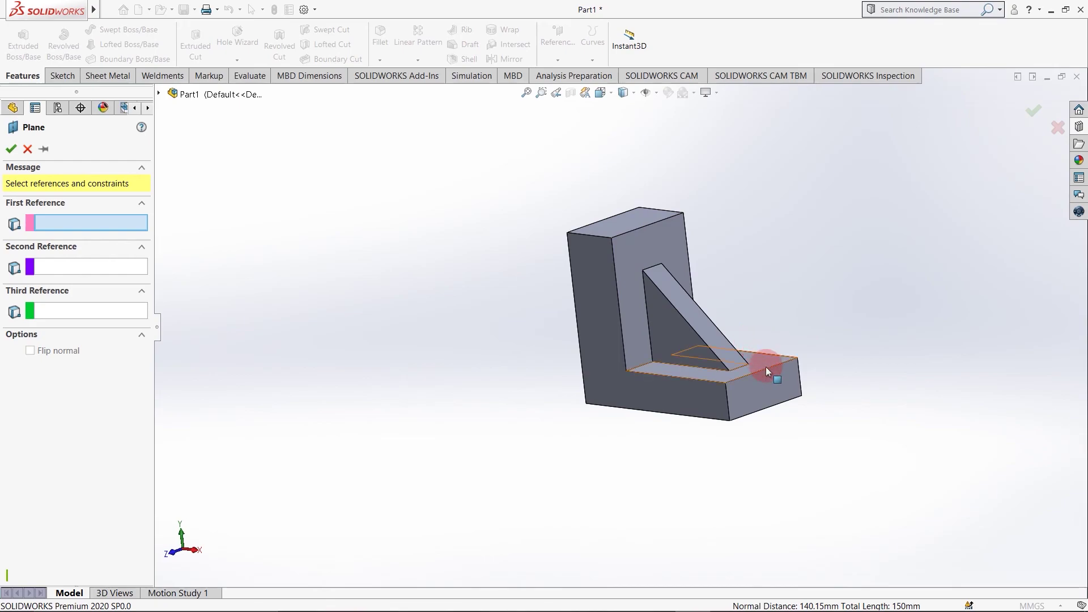
{"action": "left_click", "coordinate": [638, 229]}
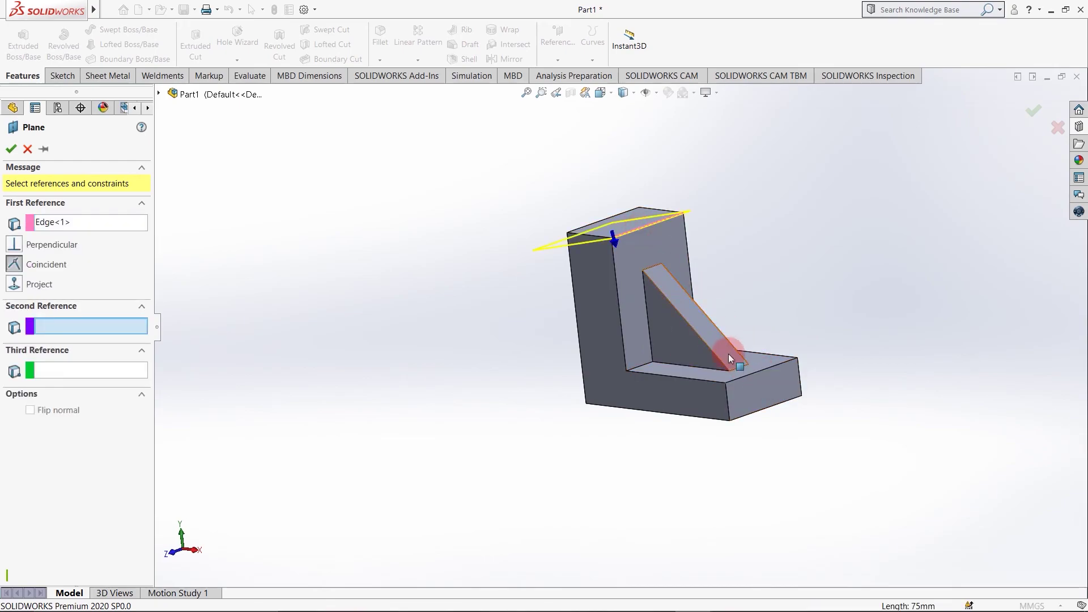
{"action": "left_click", "coordinate": [737, 381]}
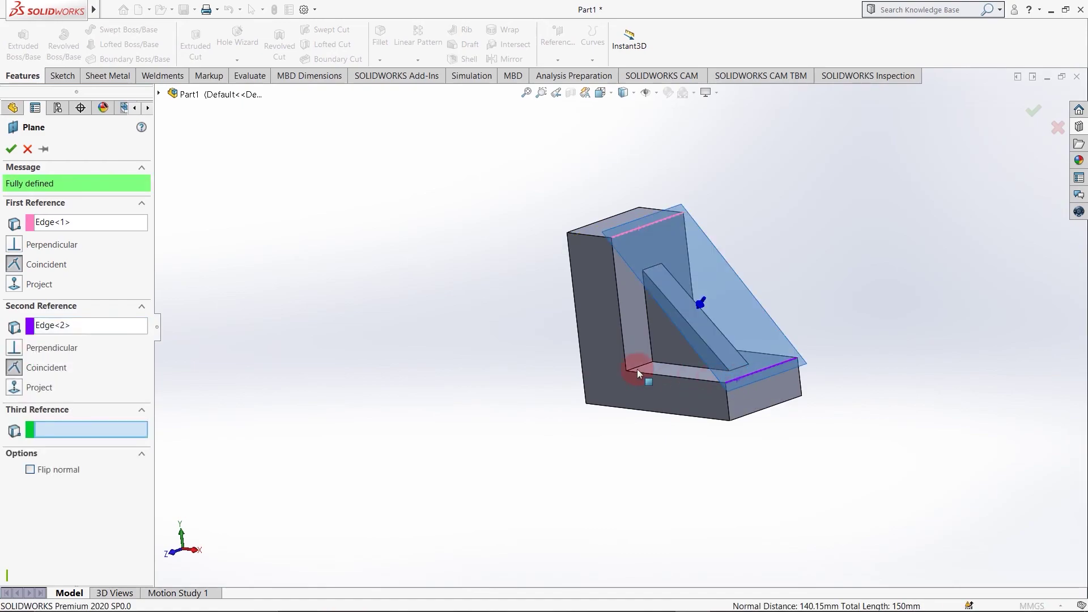
{"action": "middle_click_drag", "start_coordinate": [616, 340], "coordinate": [652, 273]}
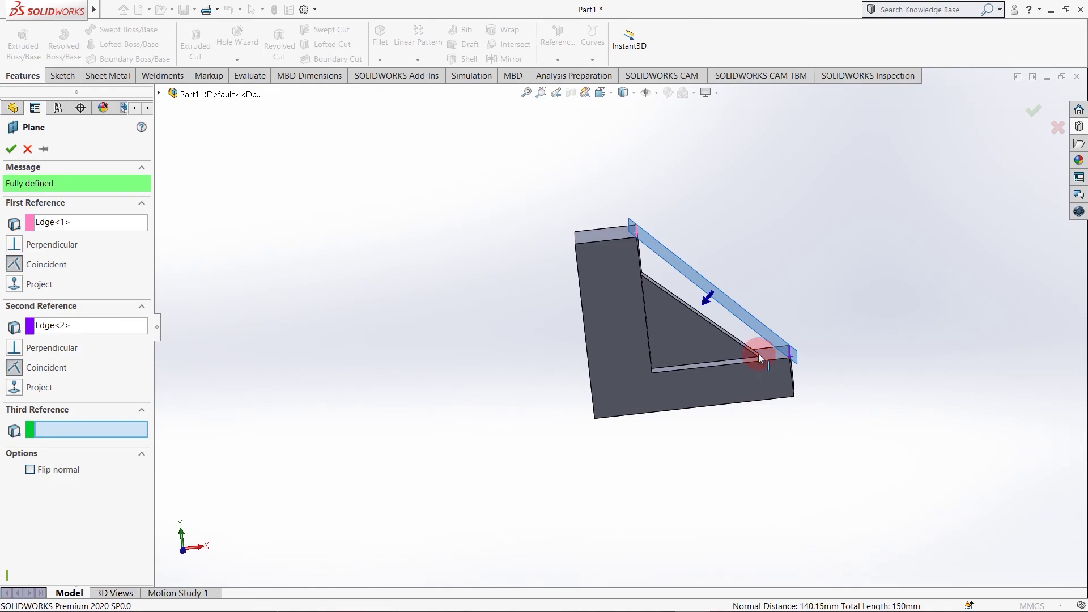
{"action": "middle_click_drag", "start_coordinate": [797, 395], "coordinate": [484, 444]}
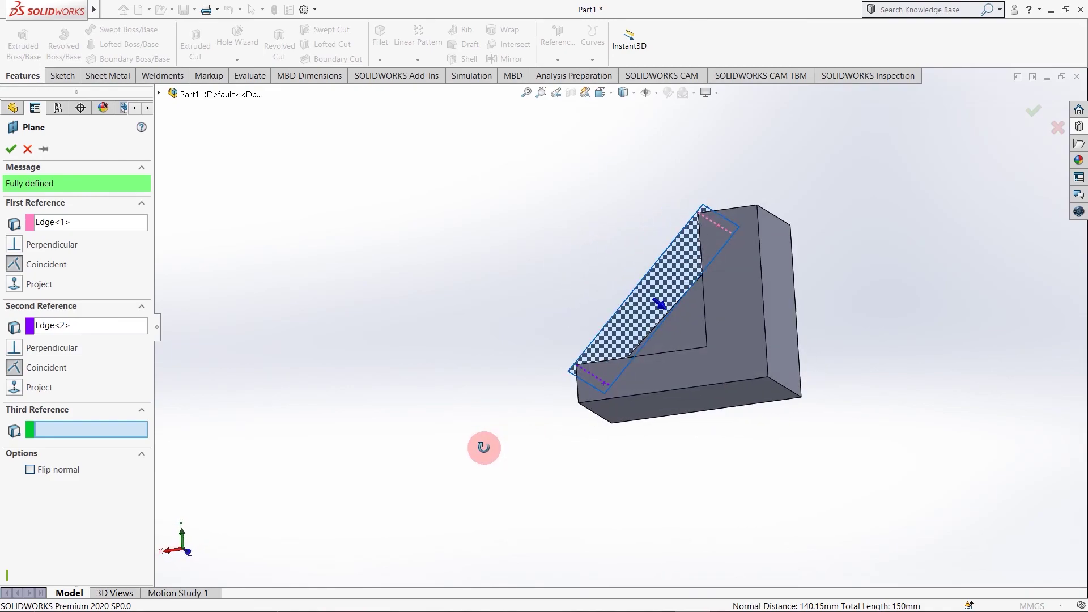
{"action": "left_click", "coordinate": [11, 148]}
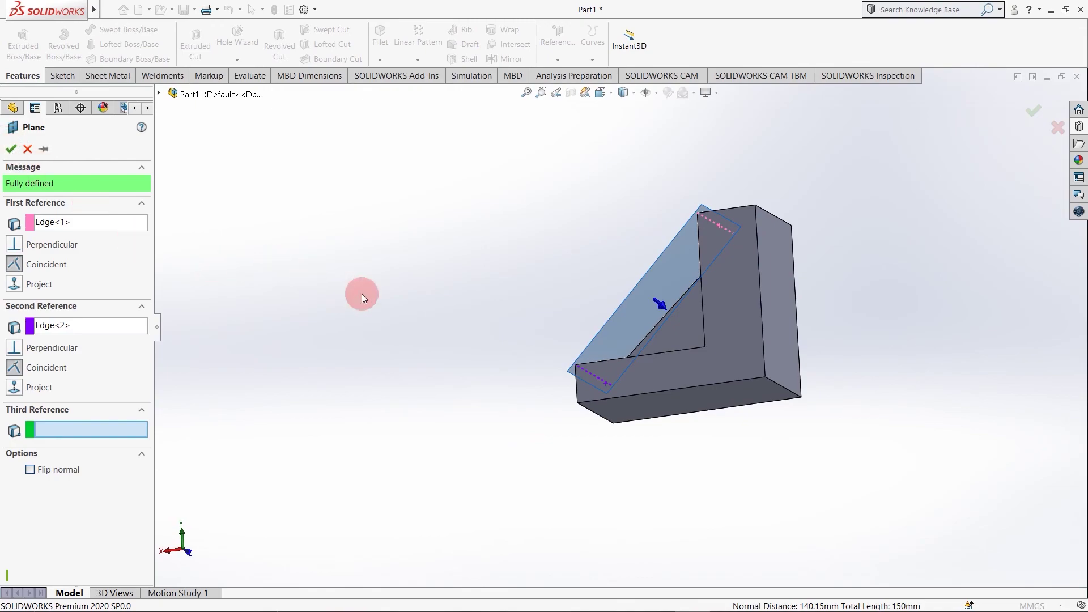
{"action": "middle_click_drag", "start_coordinate": [421, 309], "coordinate": [532, 354]}
{"action": "left_click", "coordinate": [10, 148]}
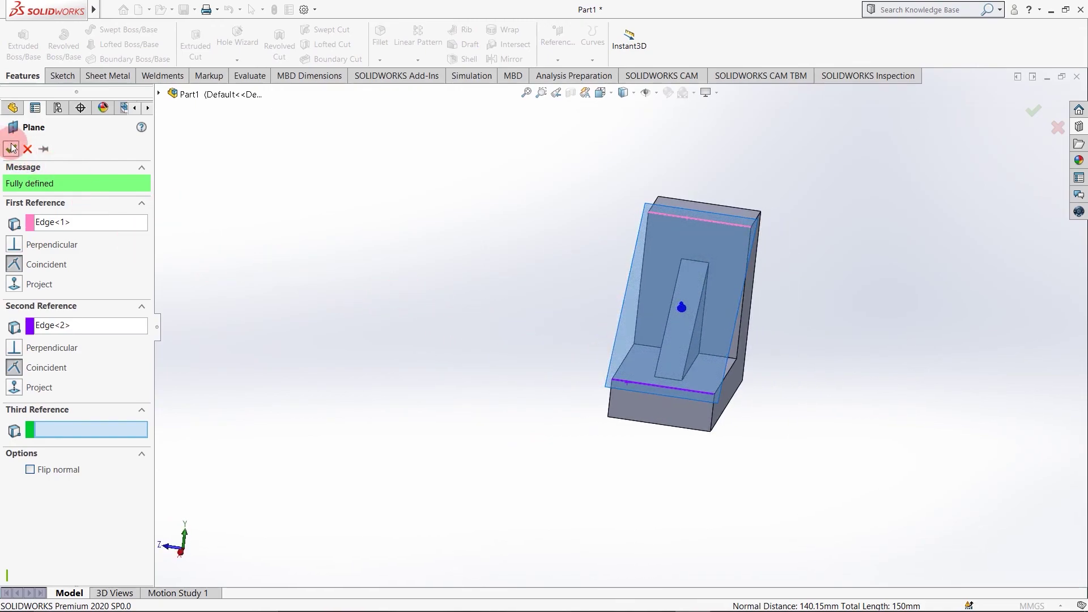
{"action": "left_click", "coordinate": [27, 149]}
Try a plane through the upright's inner top corner, the base's outer top corner on that side and its opposite bottom corner, and cancel it.
{"action": "left_click", "coordinate": [558, 39]}
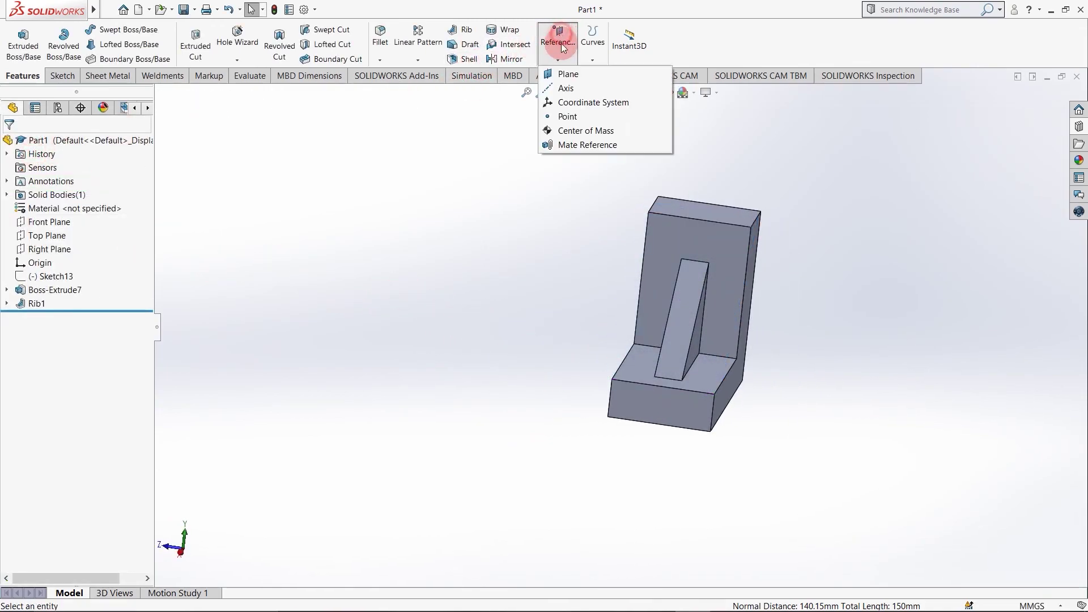
{"action": "left_click", "coordinate": [565, 75]}
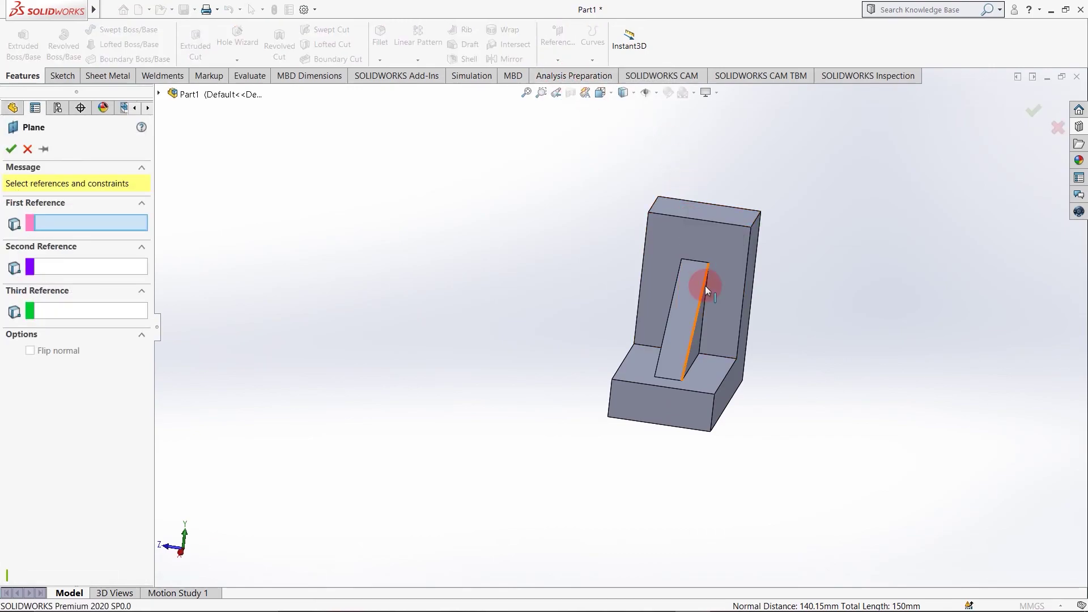
{"action": "middle_click_drag", "start_coordinate": [699, 290], "coordinate": [746, 252]}
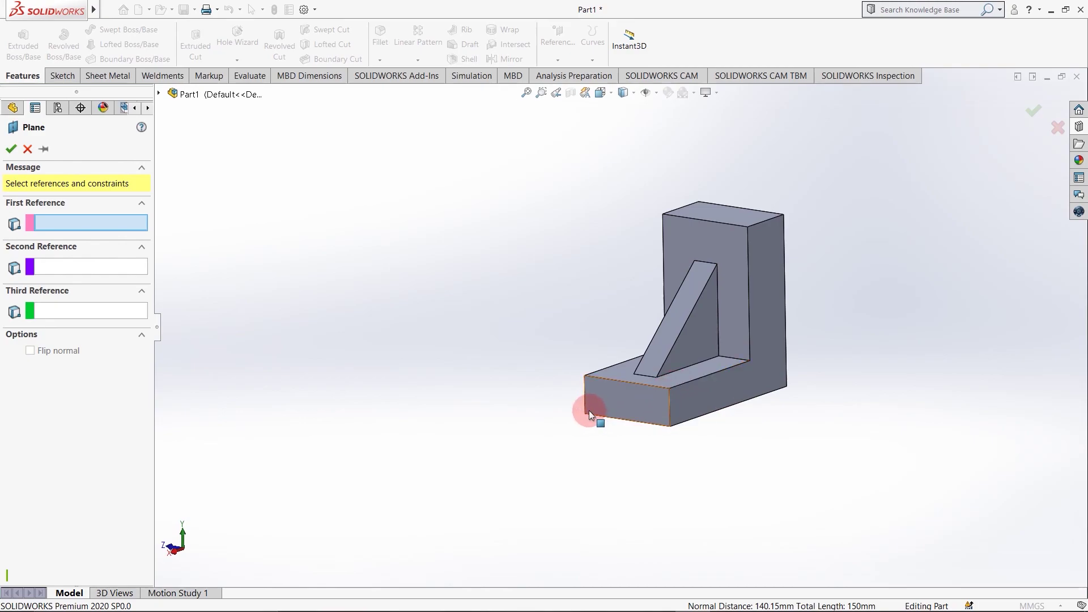
{"action": "left_click", "coordinate": [748, 227]}
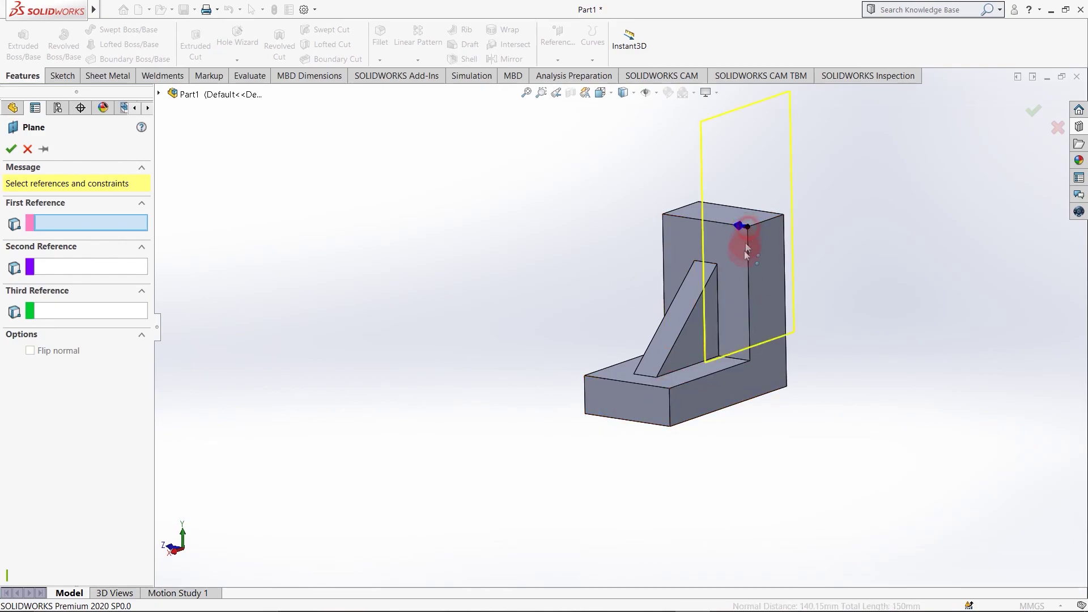
{"action": "left_click", "coordinate": [670, 388]}
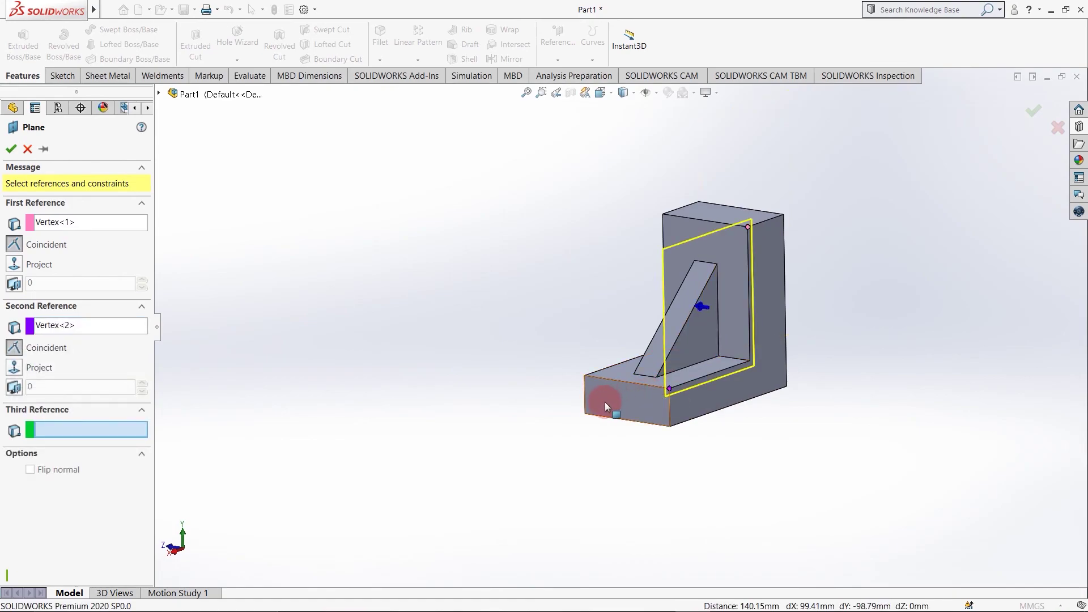
{"action": "left_click", "coordinate": [584, 413]}
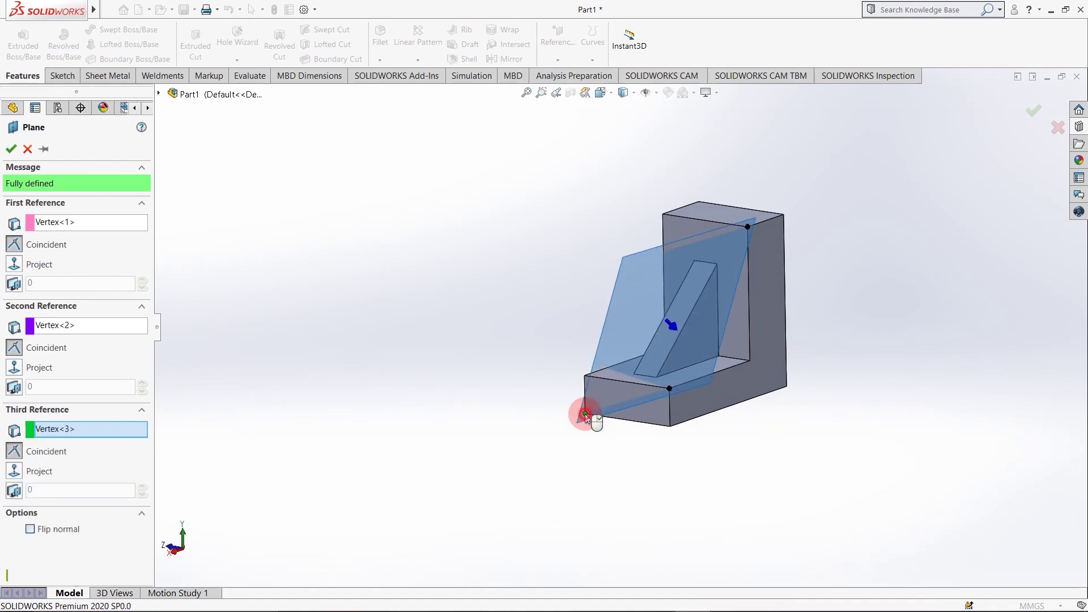
{"action": "middle_click_drag", "start_coordinate": [604, 374], "coordinate": [696, 459]}
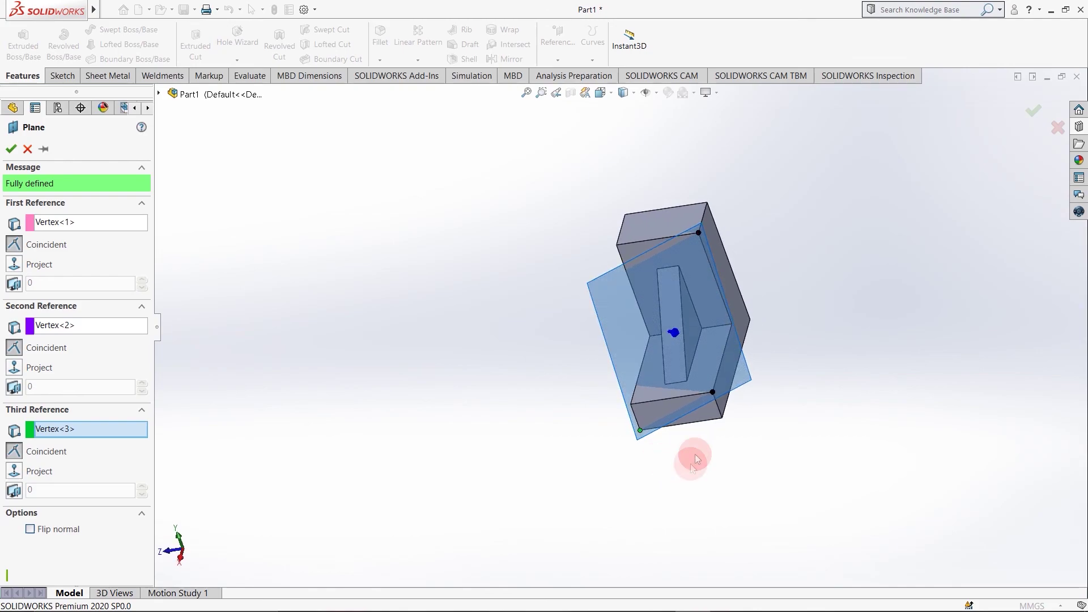
{"action": "left_click", "coordinate": [27, 148]}
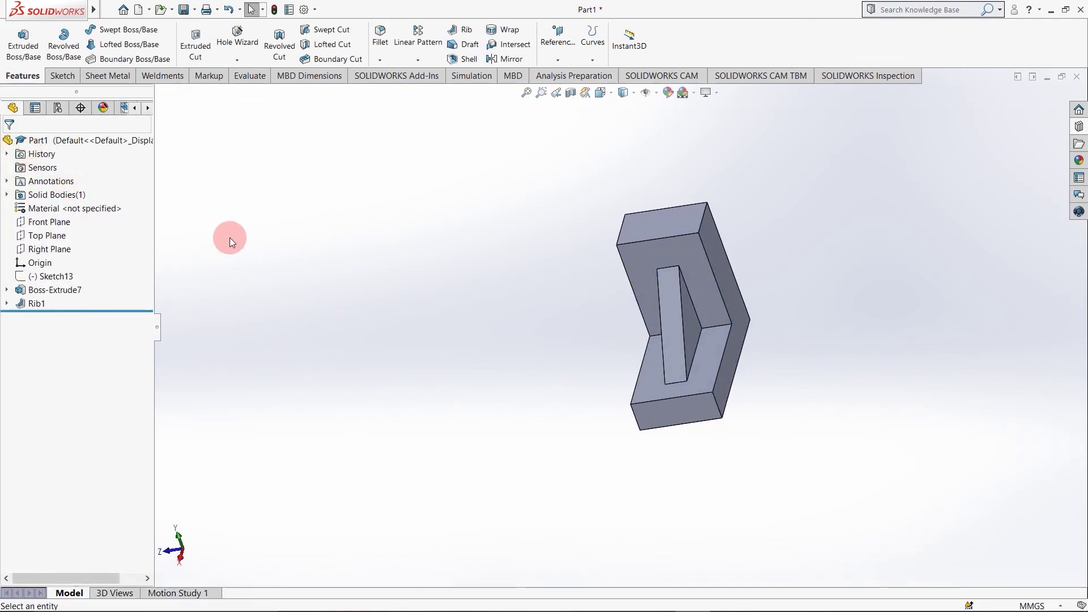